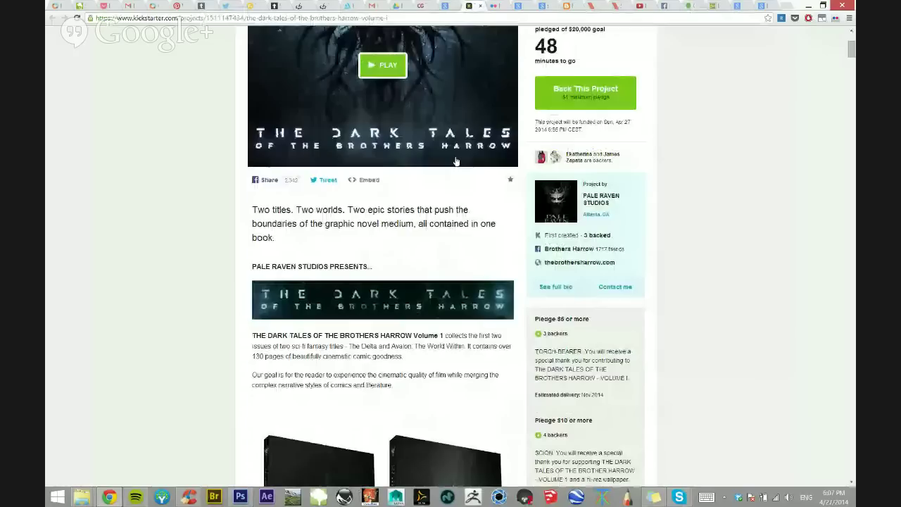
- Scroll up the shared Kickstarter page for The Dark Tales of The Brothers Harrow
scroll(450, 253, up, 3)
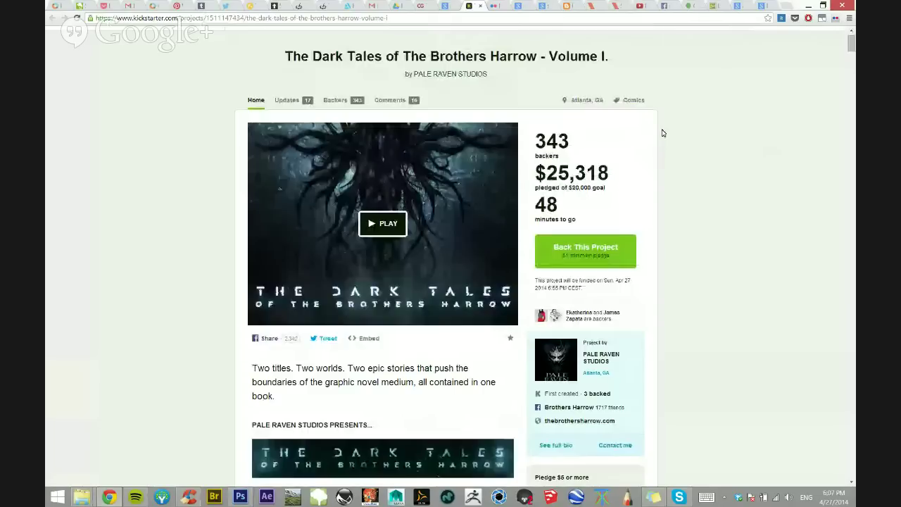
- Scroll the Kickstarter page past pledge tiers, add-ons and stretch goals to the AVALON wallpapers
scroll(661, 133, up, 1)
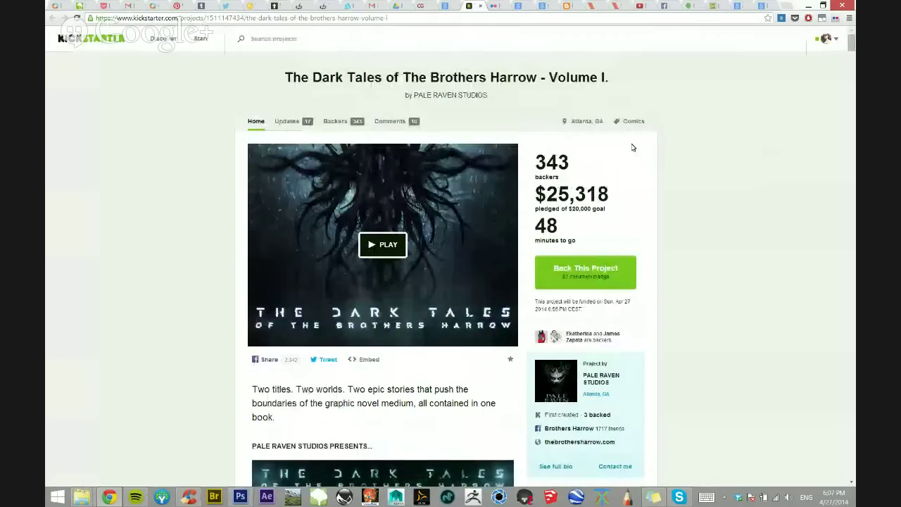
scroll(632, 148, down, 3)
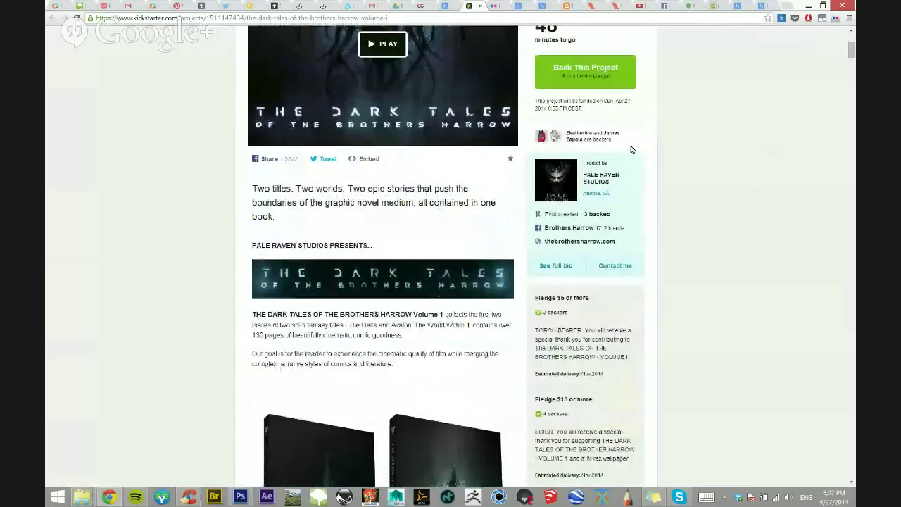
scroll(631, 149, down, 5)
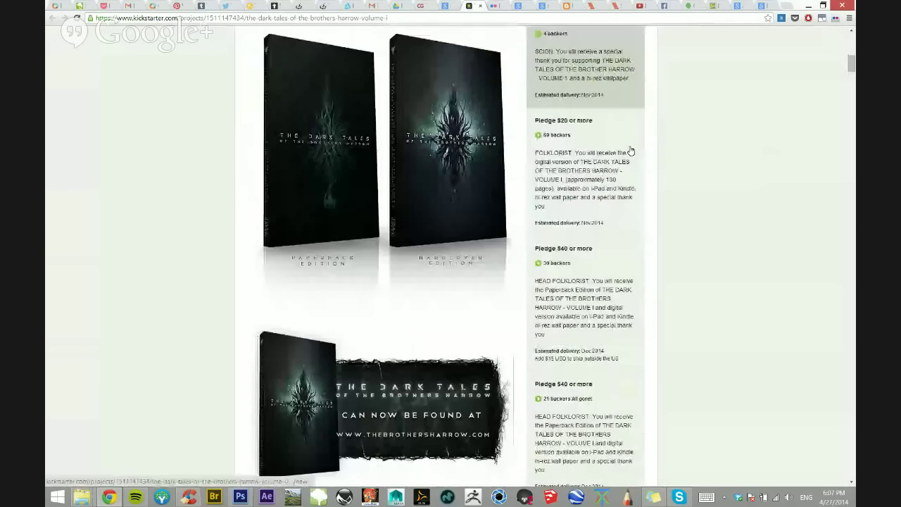
scroll(631, 151, down, 2)
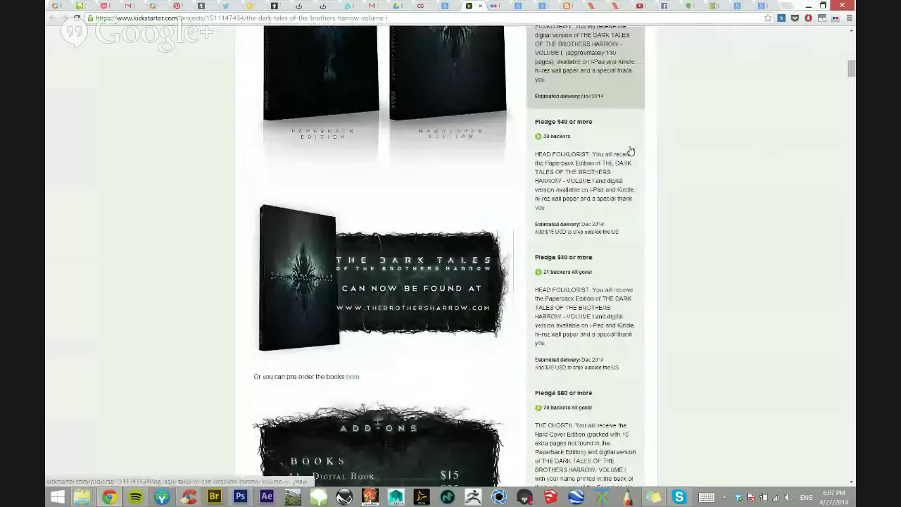
scroll(631, 151, down, 4)
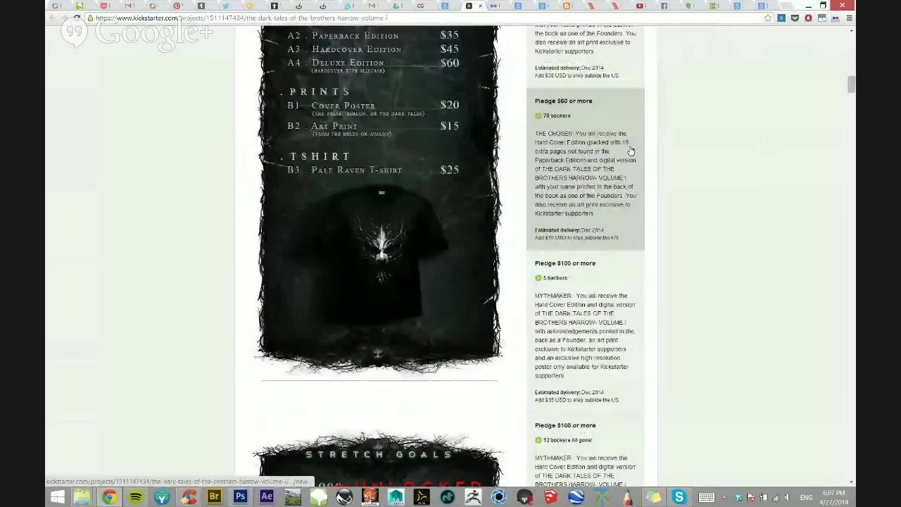
scroll(631, 152, down, 10)
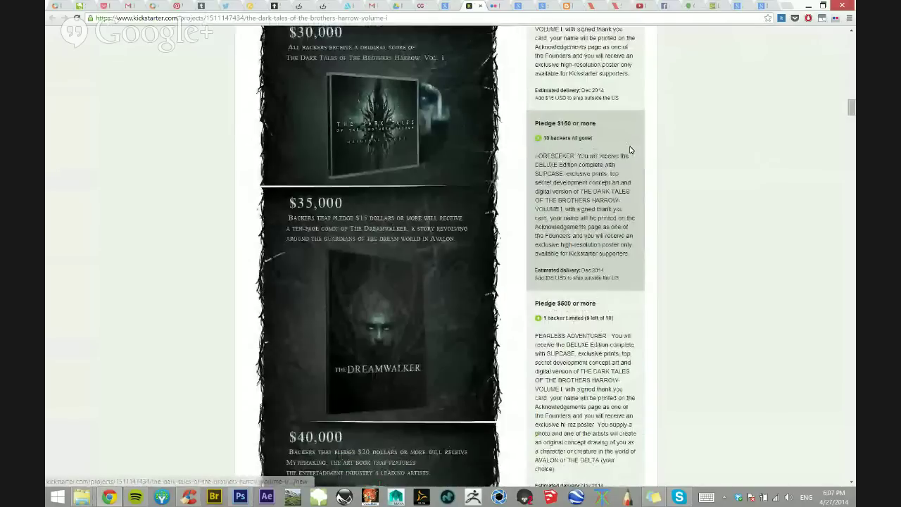
scroll(631, 150, down, 10)
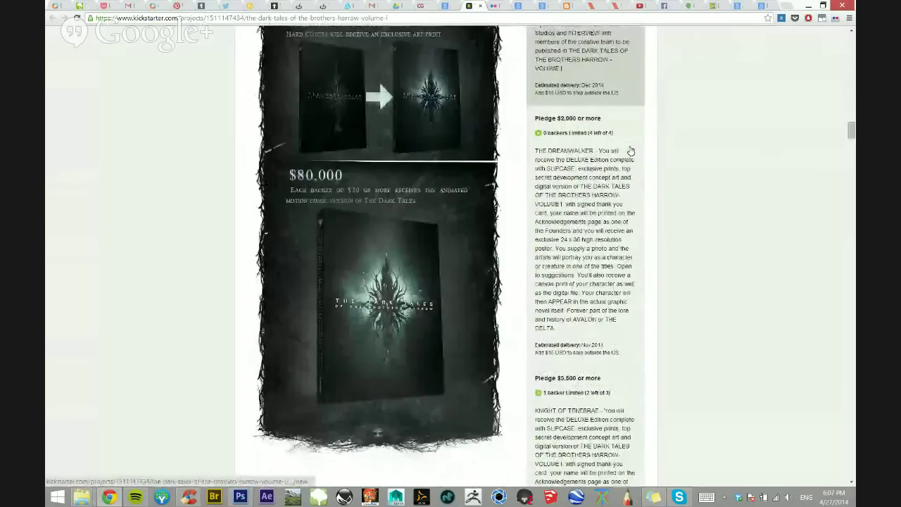
scroll(631, 150, down, 10)
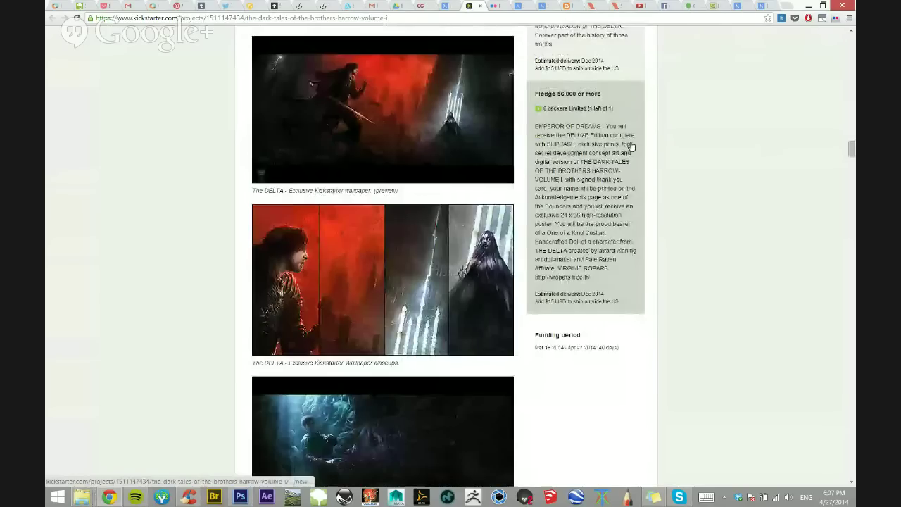
scroll(682, 170, down, 5)
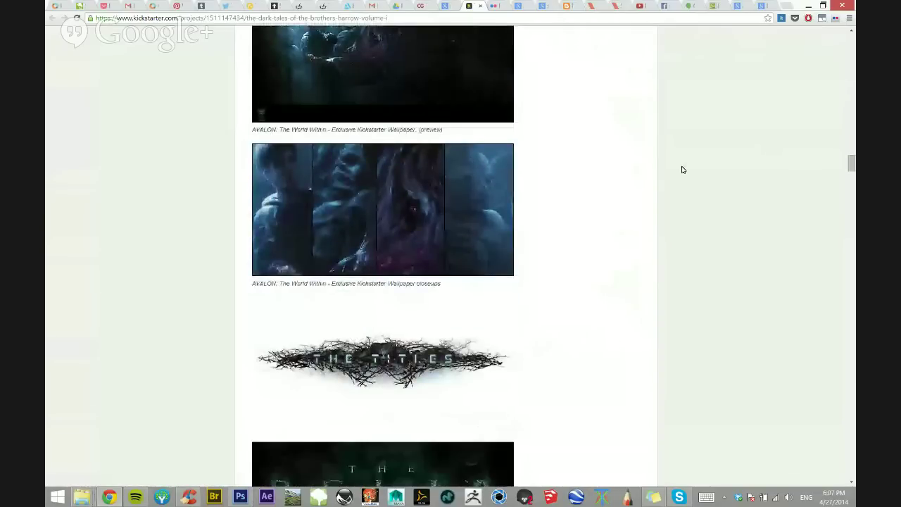
drag(851, 163, 851, 35)
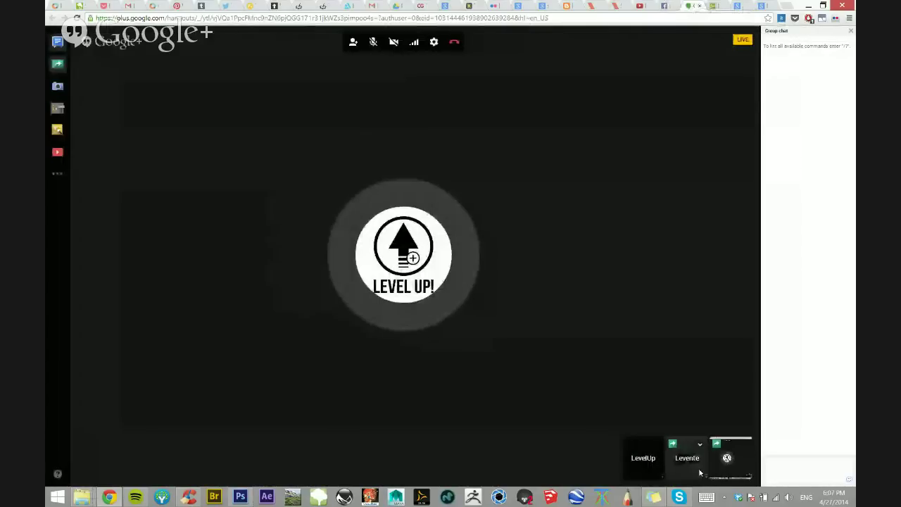
- Switch to the YouTube live stream of Level Up! Session 23
click(641, 5)
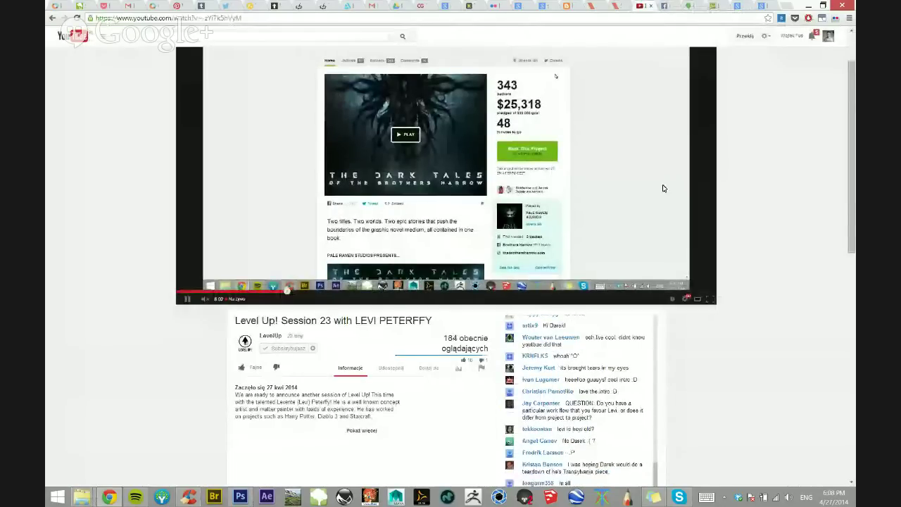
- Scroll the YouTube live-stream page briefly to check how the Kickstarter comic appears
scroll(760, 303, down, 1)
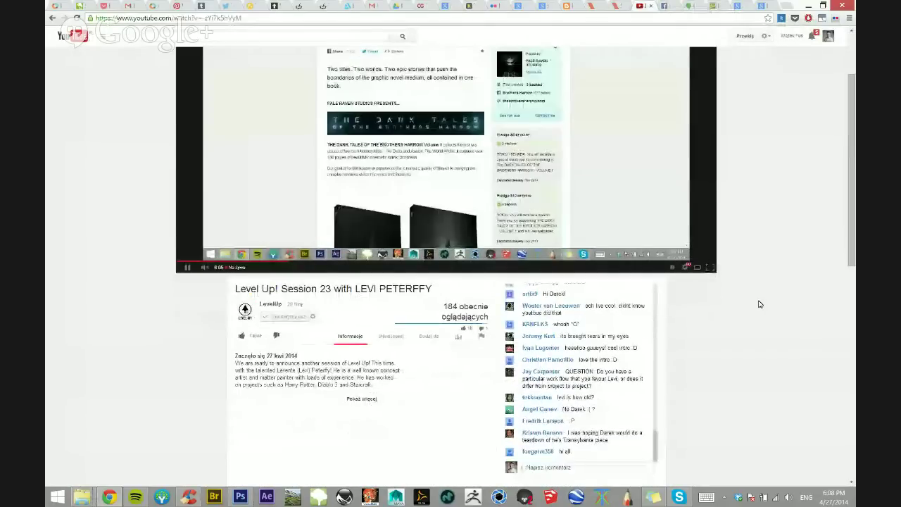
scroll(759, 303, up, 1)
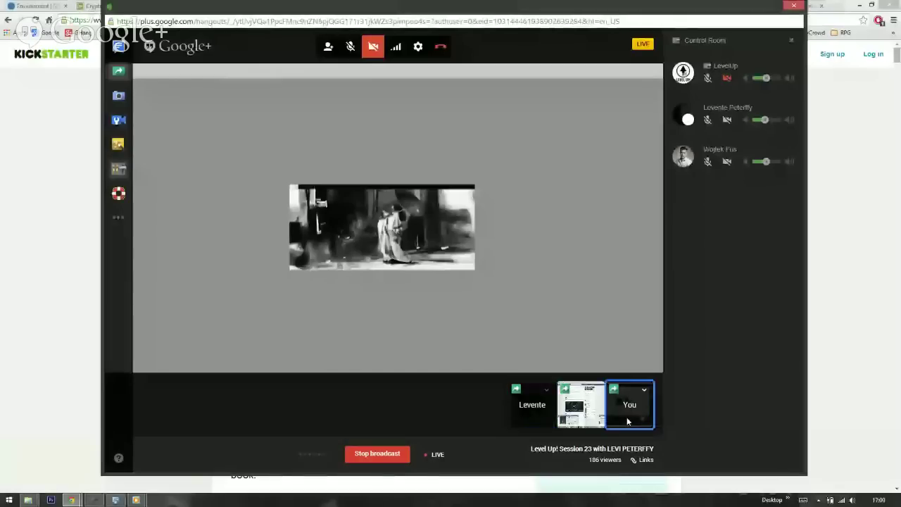
- Broadcast your own shared screen with the Kickstarter page and scroll it down slightly
click(626, 417)
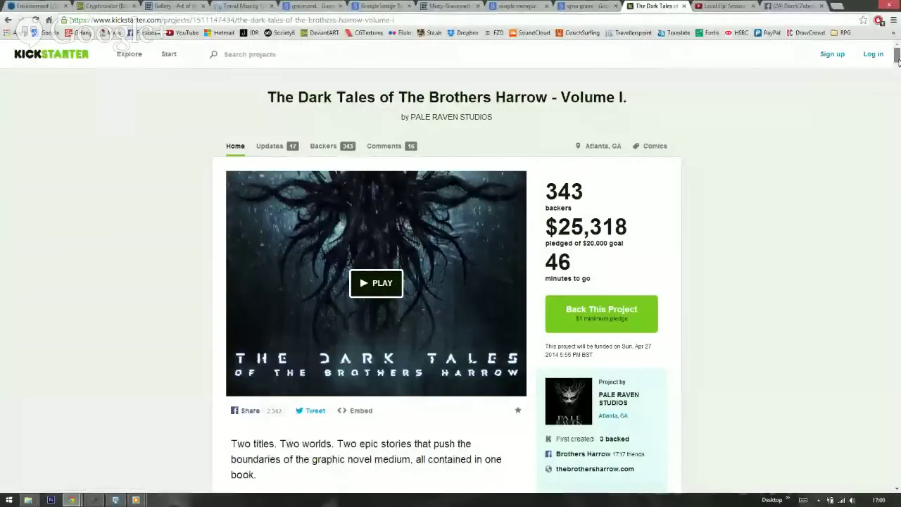
drag(897, 62, 897, 162)
- Scroll down through the comic project's description on the Kickstarter page
scroll(472, 267, down, 2)
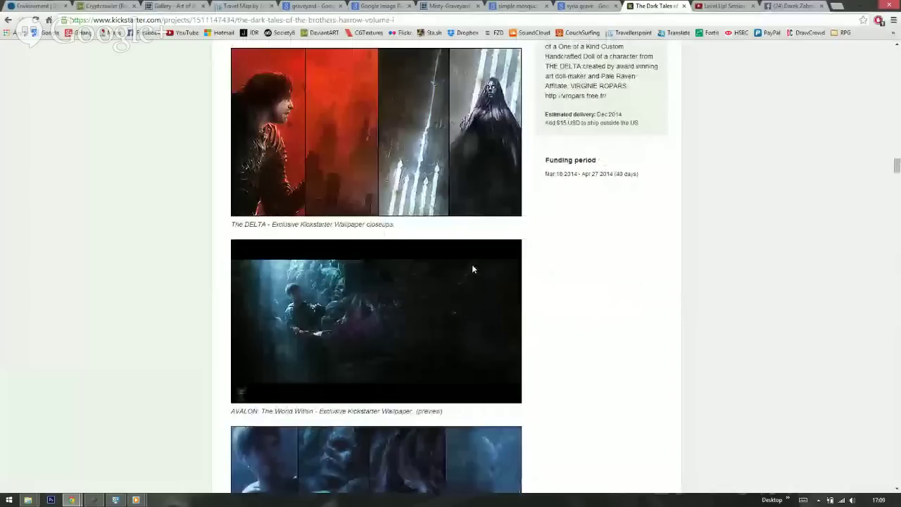
scroll(592, 309, down, 1)
scroll(593, 309, down, 8)
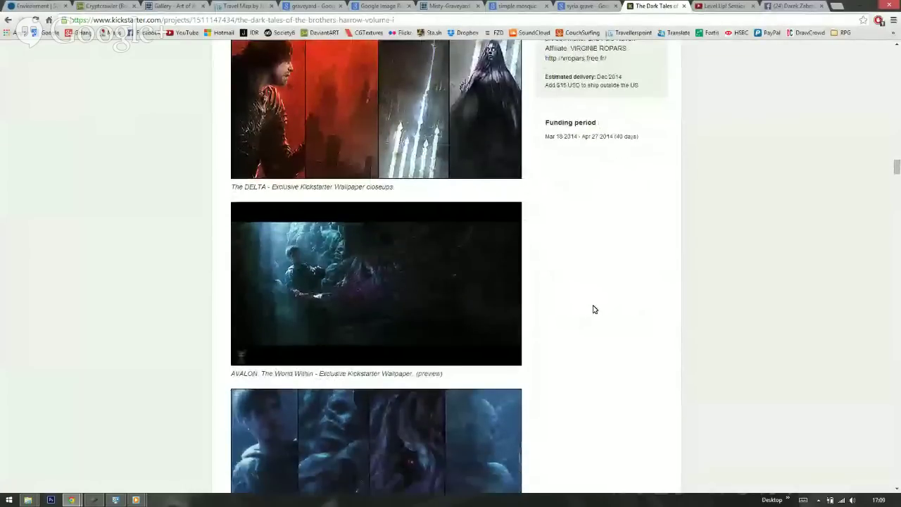
scroll(597, 306, down, 3)
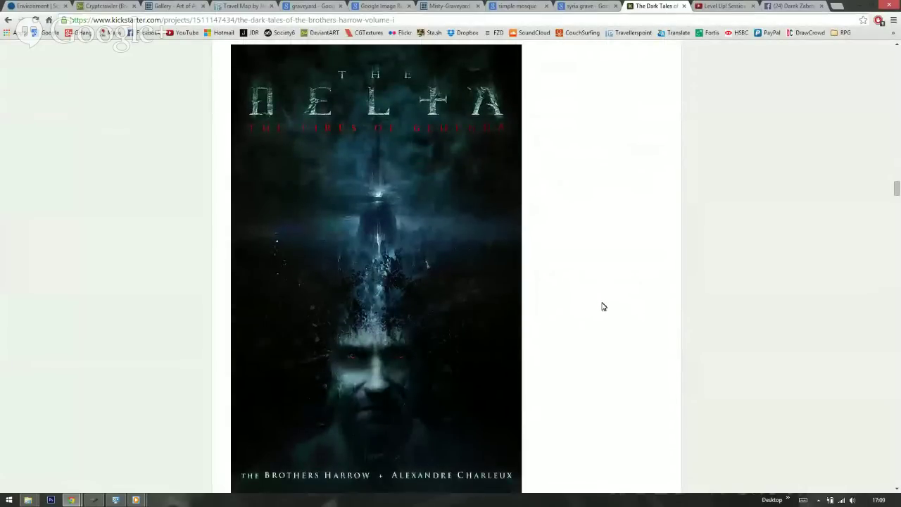
scroll(601, 306, down, 1)
scroll(603, 307, down, 1)
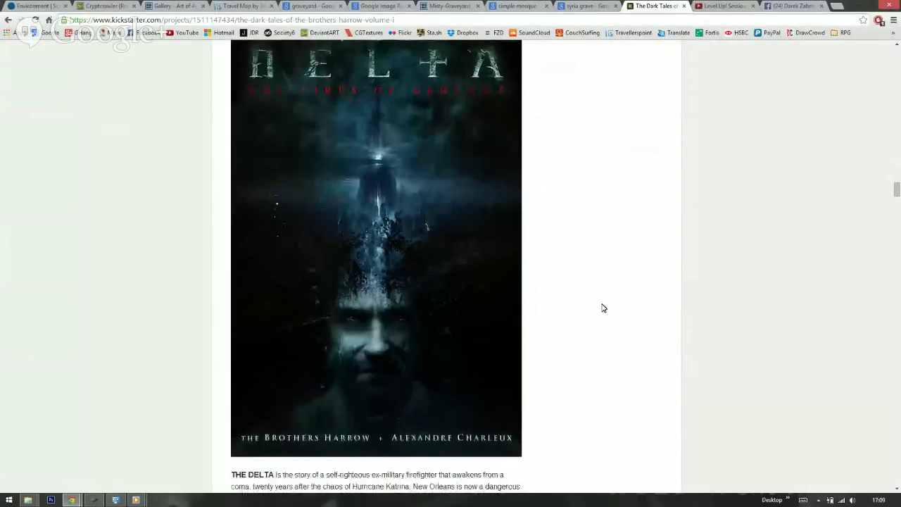
scroll(602, 307, down, 4)
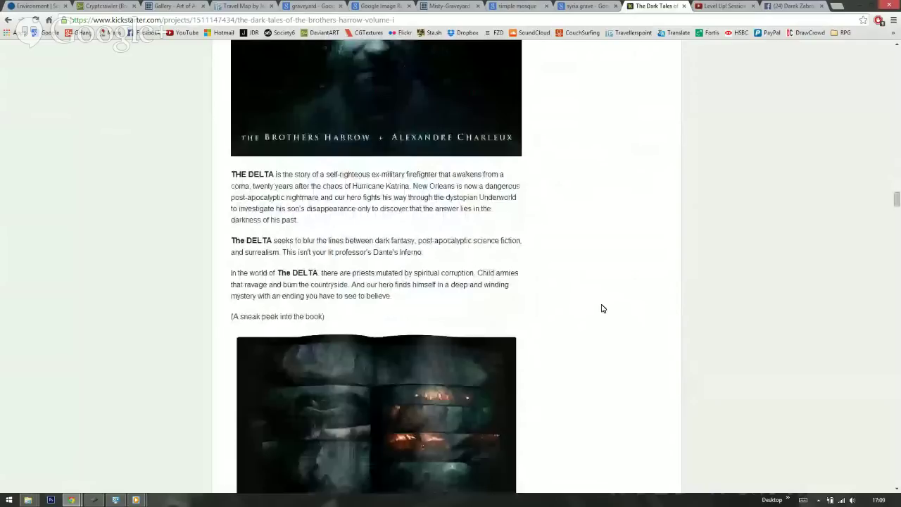
- Continue to the reward artwork, ending on the $20 Folklorist through concept-drawing tiers
scroll(602, 308, down, 5)
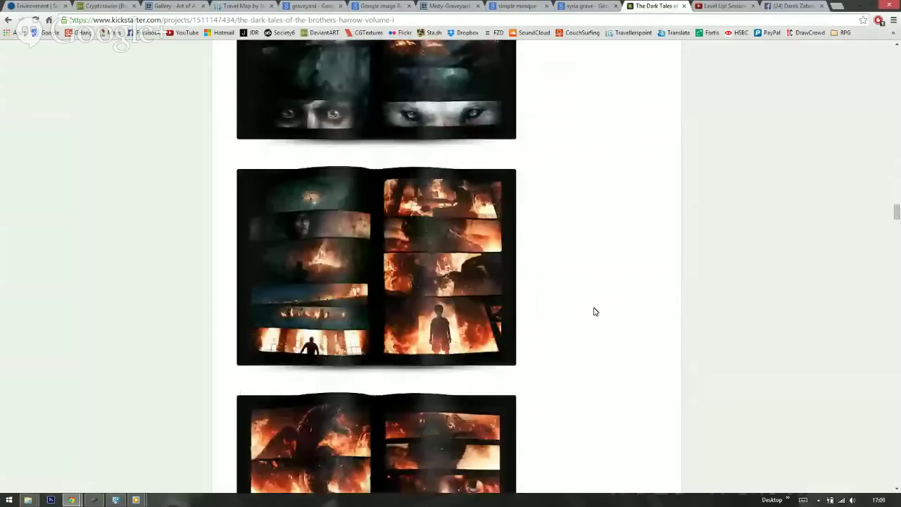
scroll(594, 312, down, 4)
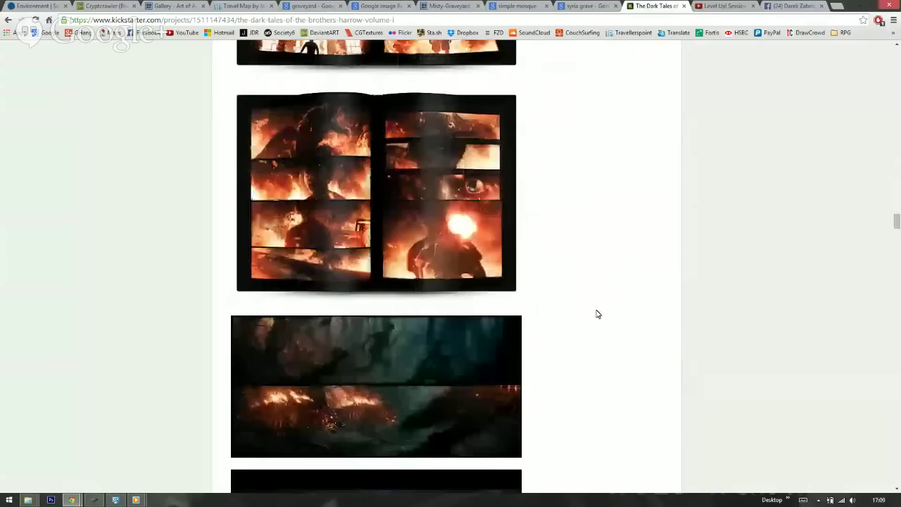
scroll(597, 313, down, 3)
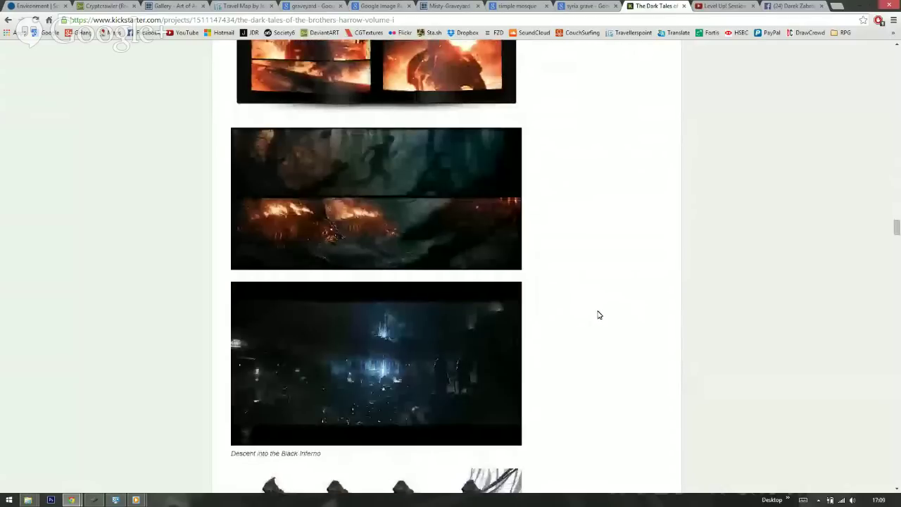
scroll(598, 314, down, 2)
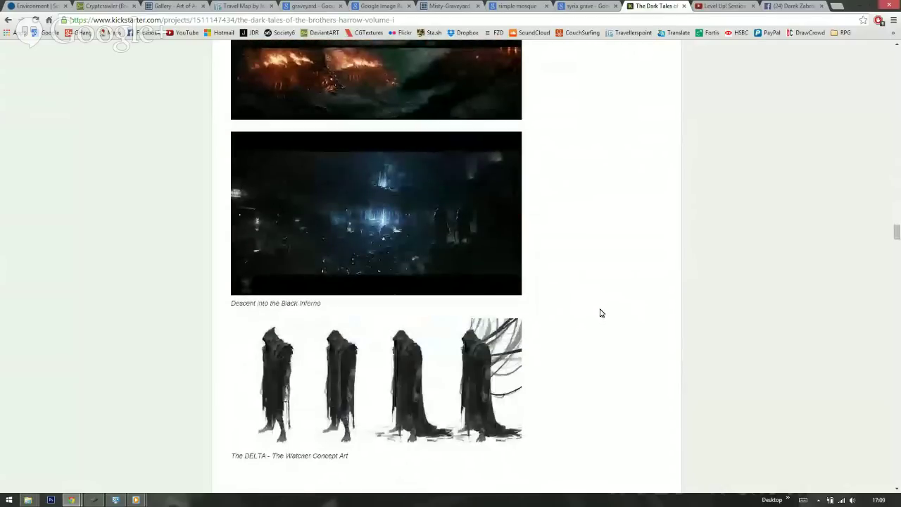
right_click(897, 232)
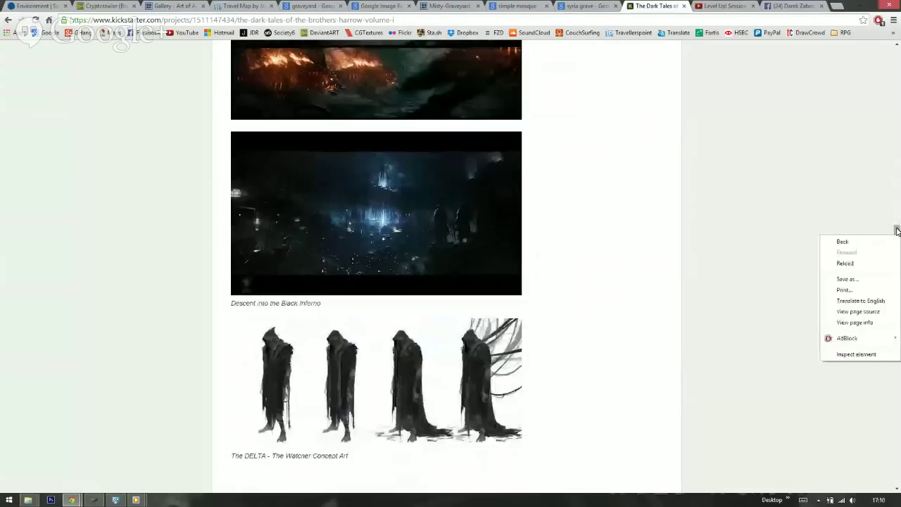
drag(897, 232, 897, 247)
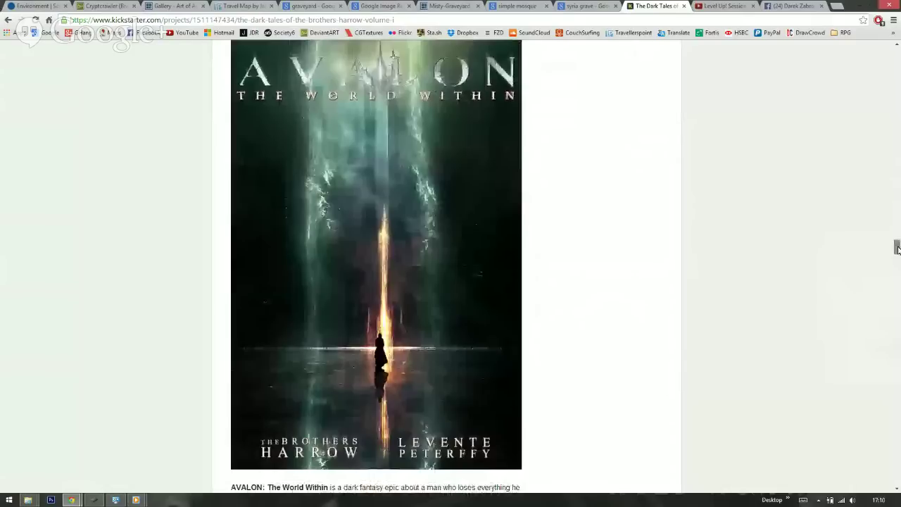
drag(897, 248, 897, 338)
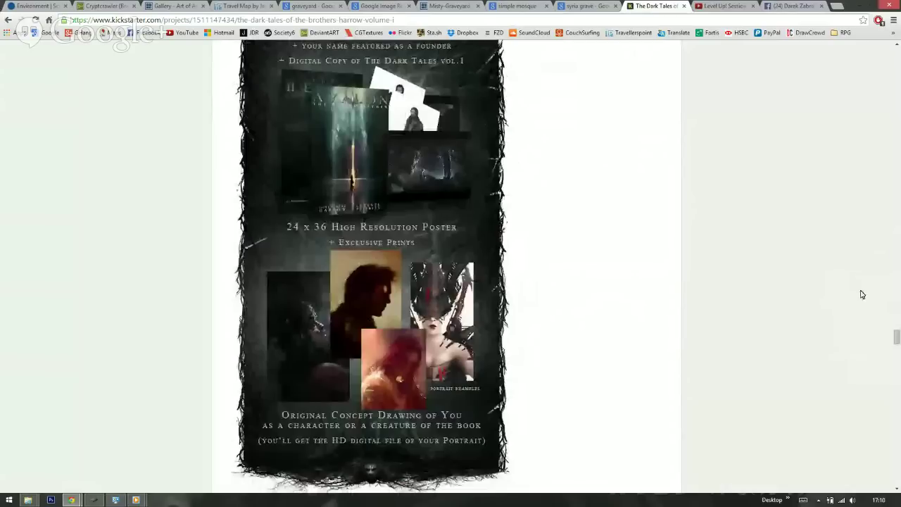
- Drag back to the page top showing 343 backers and $25,318 pledged
drag(896, 338, 889, 50)
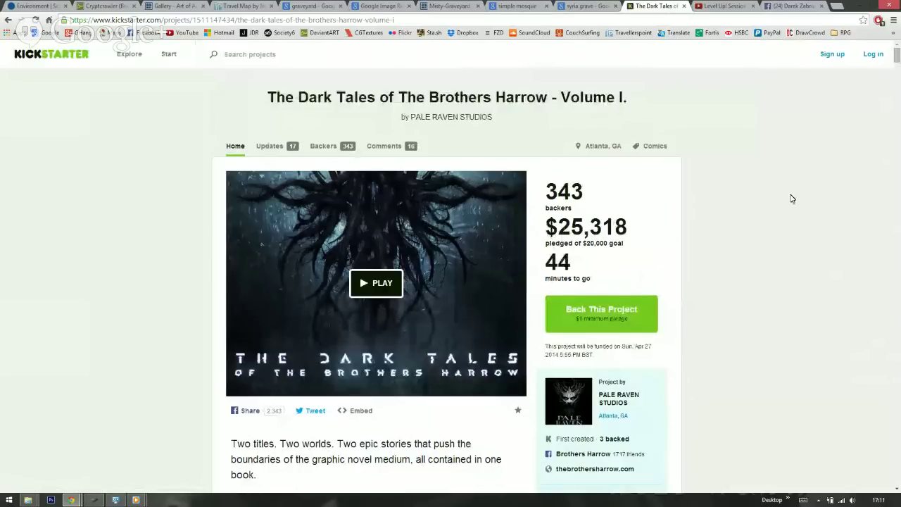
- Scroll the Kickstarter project page back up to its top
scroll(896, 63, down, 2)
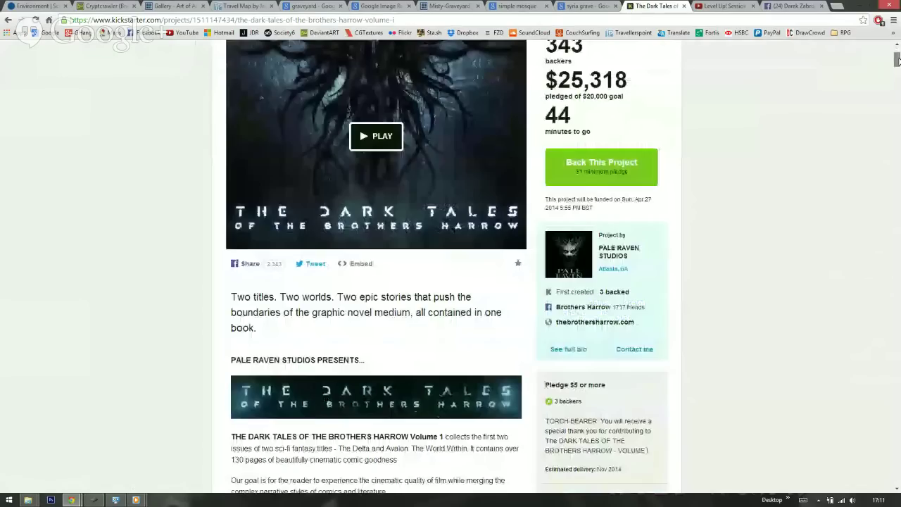
scroll(897, 60, up, 1)
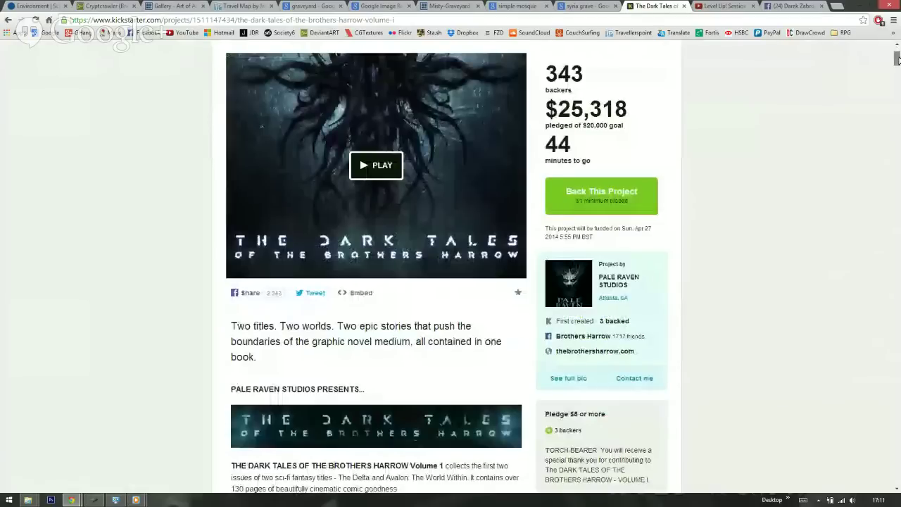
scroll(894, 78, up, 2)
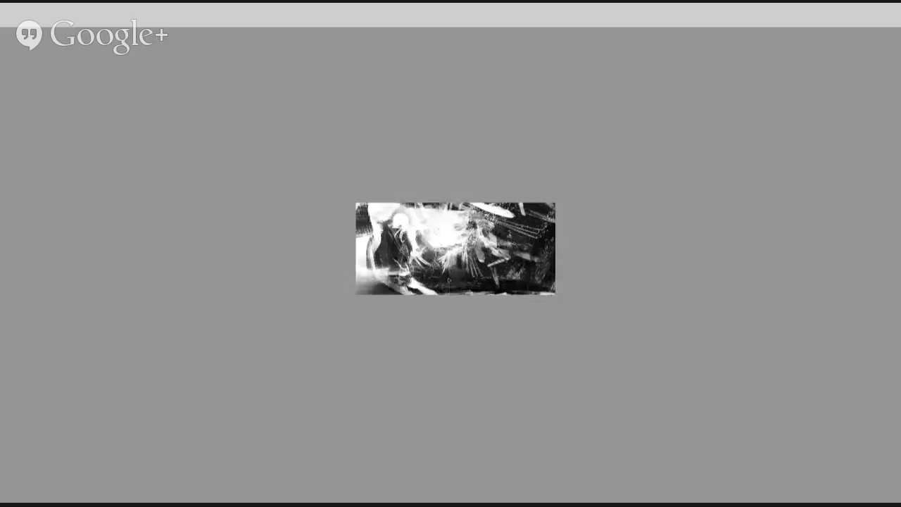
- Mark a large rectangular selection around the painting, then clear it
mouse_move(186, 335)
mouse_down()
mouse_move(588, 126)
mouse_move(654, 72)
mouse_up()
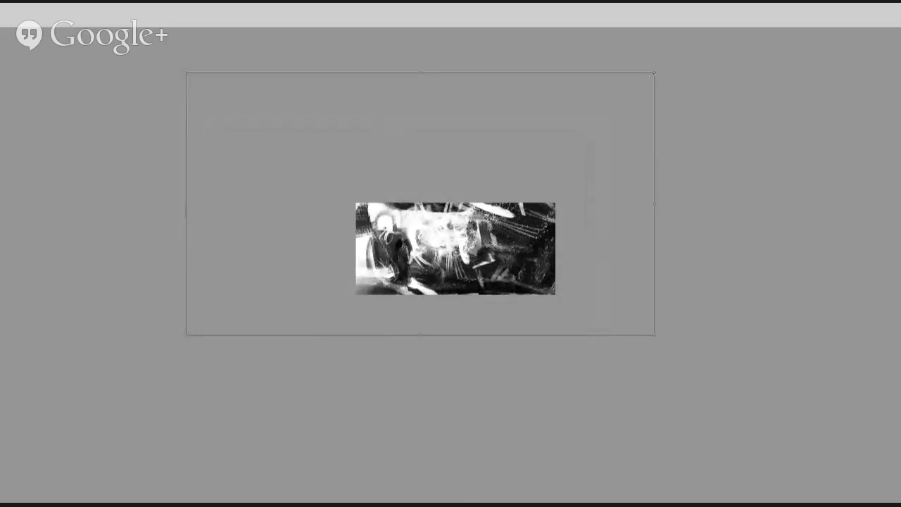
click(559, 143)
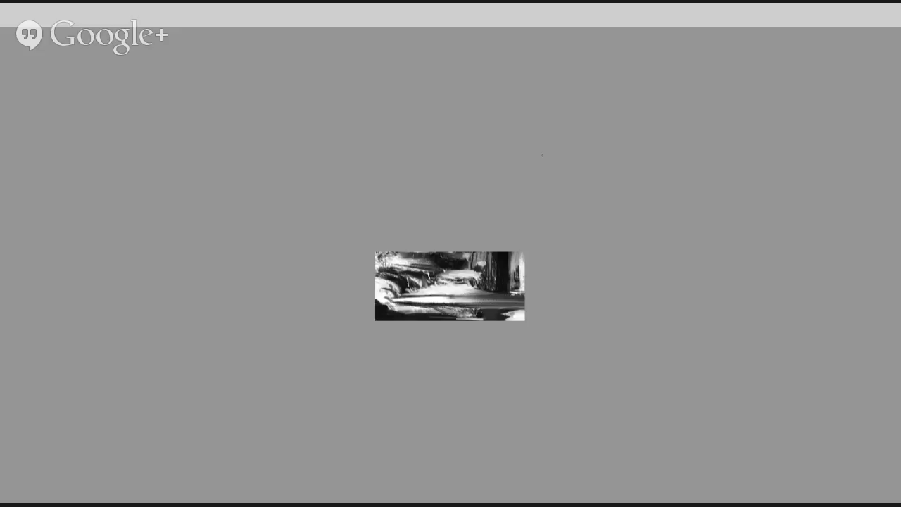
- Zoom in on the landscape painting and pan it slightly into the middle of the canvas
scroll(444, 276, up, 3)
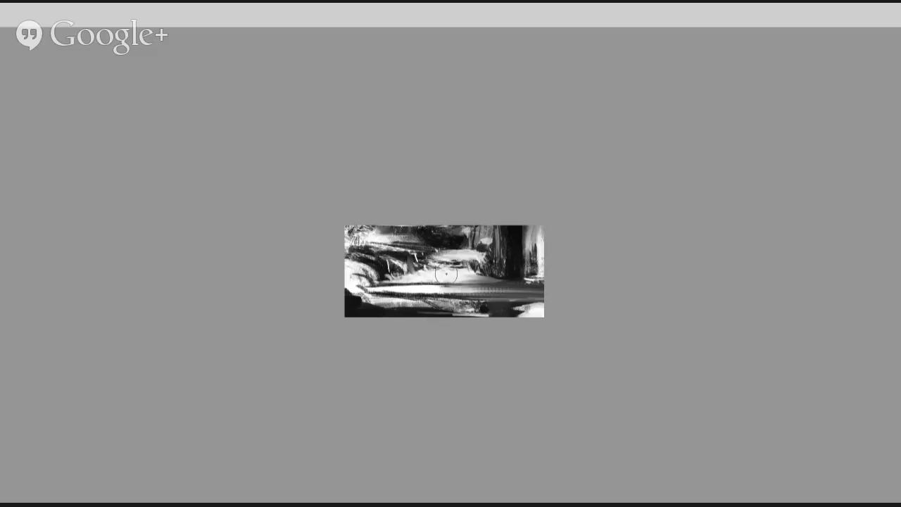
drag(455, 274, 452, 271)
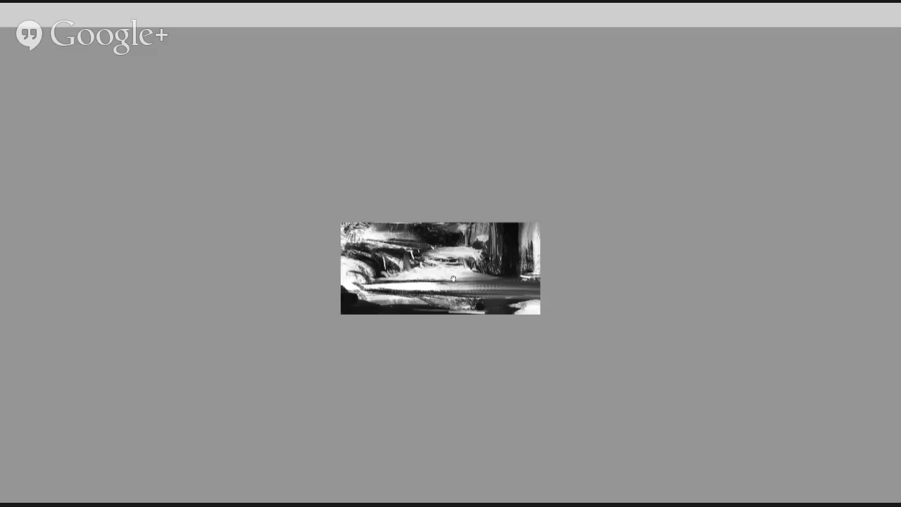
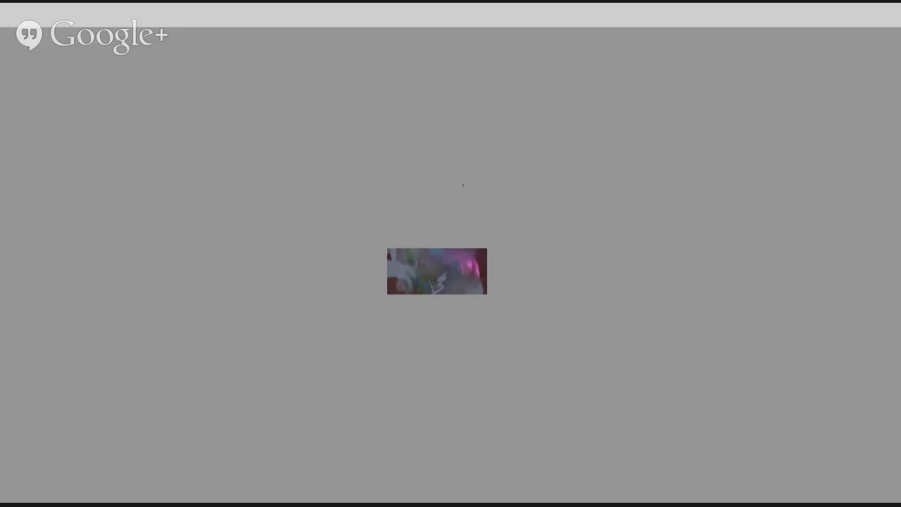
- Show rulers along the edges of the shared Photoshop canvas with Ctrl+R
key(ctrl+r)
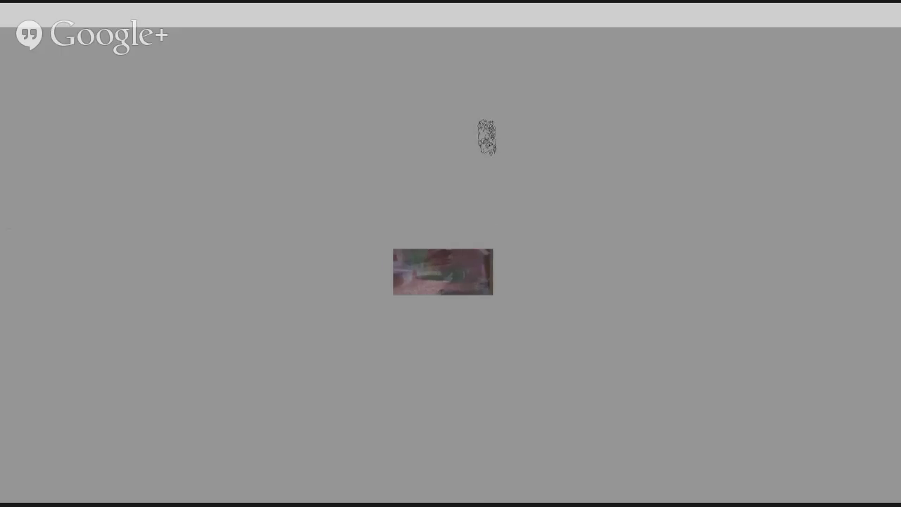
- Select the small rectangular painting to reveal its transform handles, then deselect it
click(494, 271)
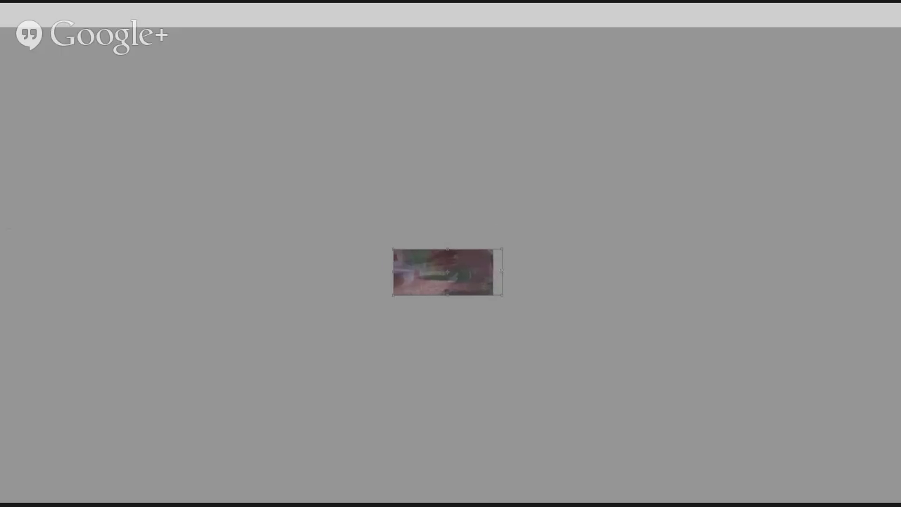
click(401, 187)
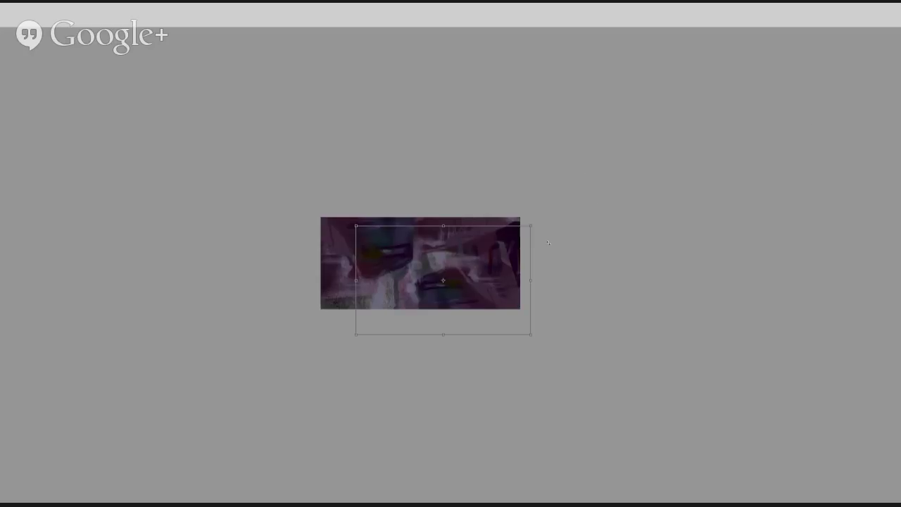
- Stretch the dark image's transform frame rightward and upward to rescale it
drag(531, 279, 636, 279)
drag(496, 225, 495, 146)
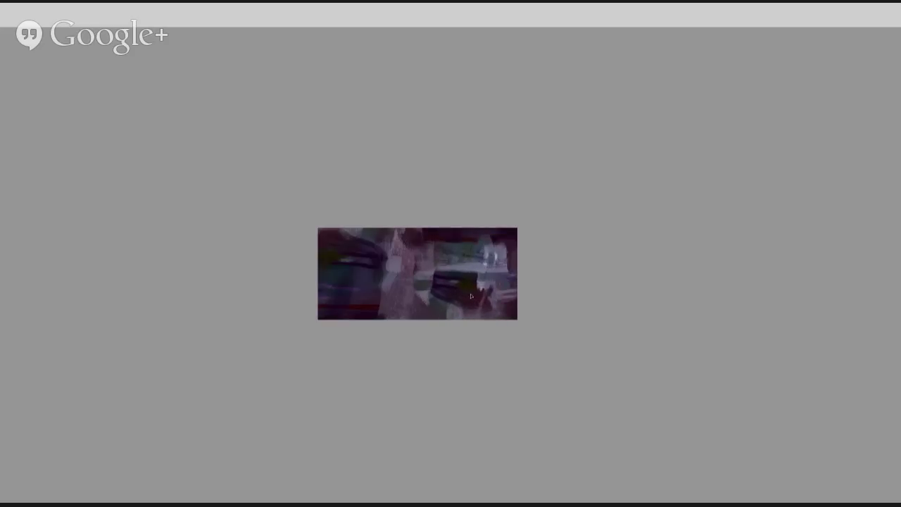
click(481, 236)
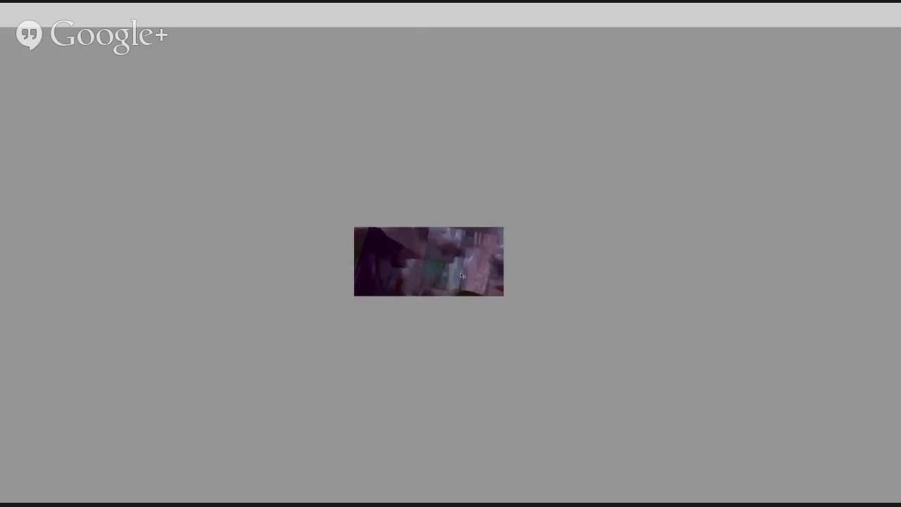
- Free Transform the image and rotate it counter-clockwise, then cancel the rotation
key(ctrl+t)
drag(612, 187, 497, 259)
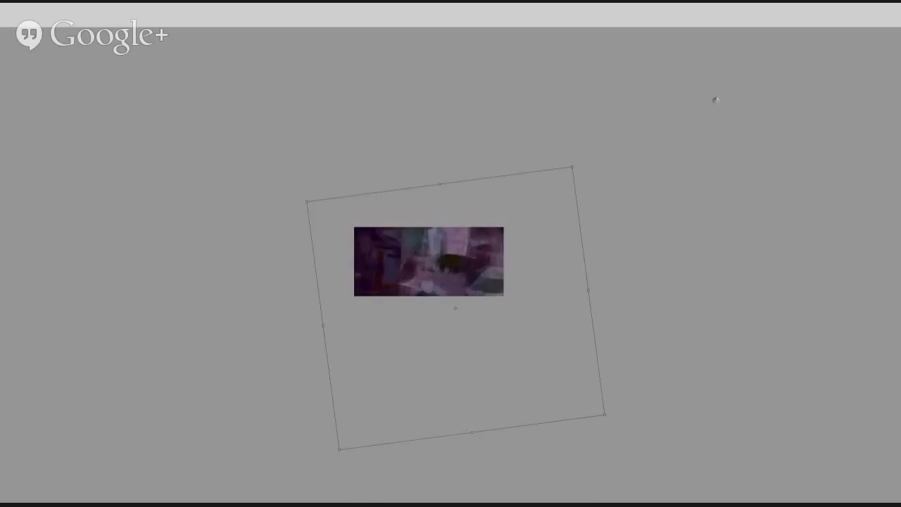
key(Escape)
- Widen and nudge the image up, commit the transform, then select a thin left-edge strip
key(ctrl+t)
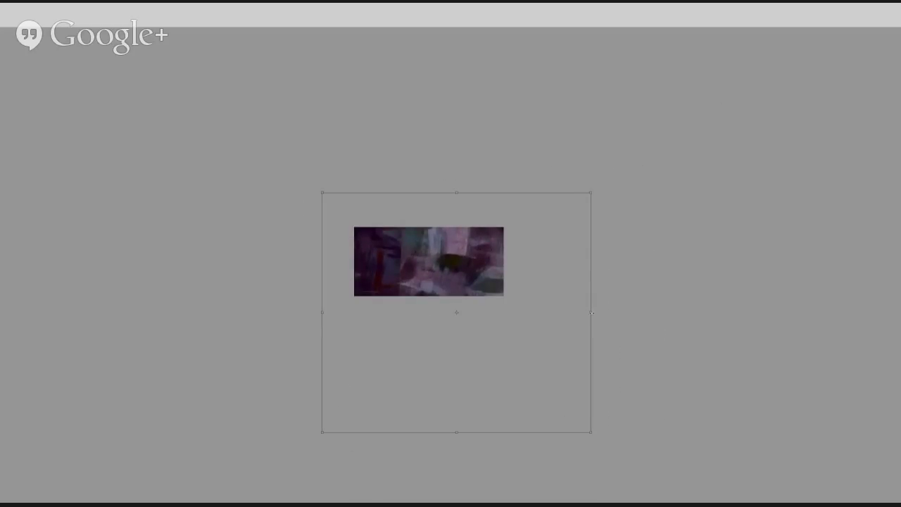
drag(591, 312, 654, 312)
mouse_move(453, 274)
mouse_down()
mouse_move(474, 275)
mouse_move(459, 267)
mouse_up()
key(Return)
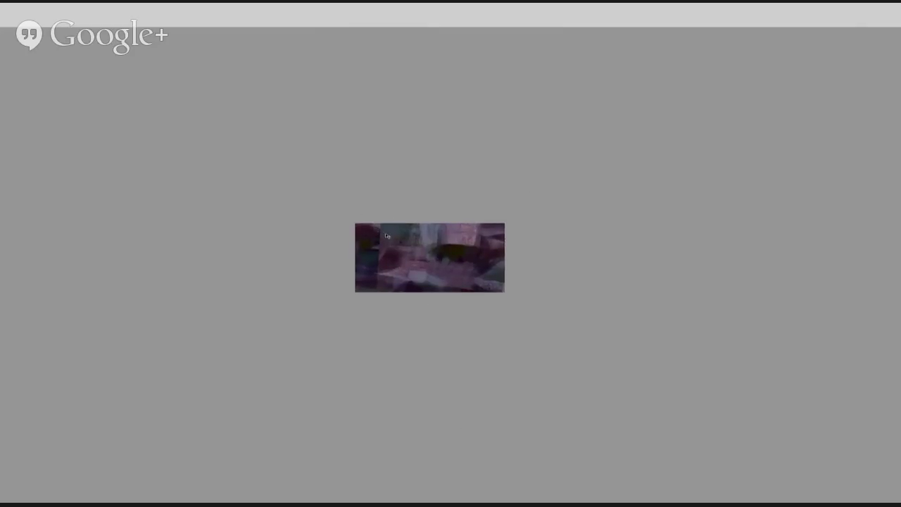
mouse_move(349, 281)
mouse_down()
mouse_move(395, 208)
mouse_move(349, 218)
mouse_move(349, 281)
mouse_up()
- Paint dark over the white line inside the left-edge strip, then deselect
mouse_move(379, 234)
mouse_down()
mouse_move(373, 246)
mouse_move(356, 248)
mouse_up()
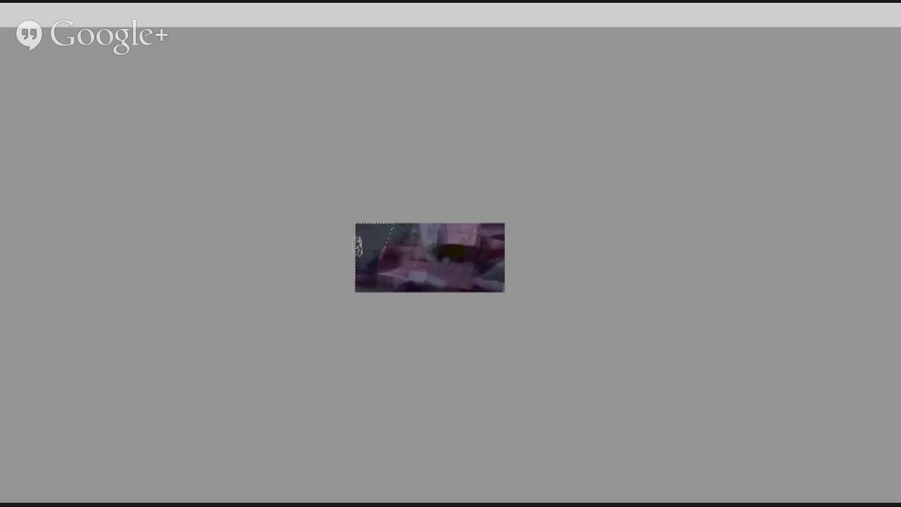
key(ctrl+d)
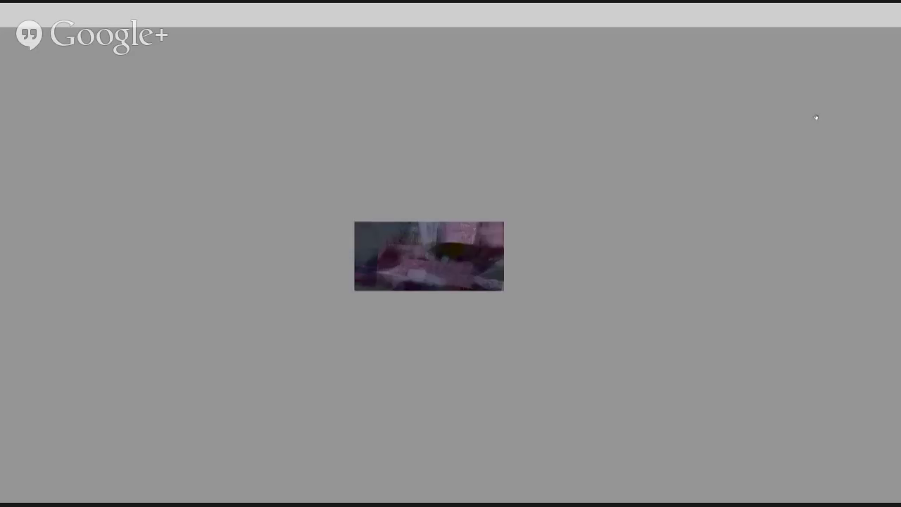
- Select the small image layer to show its transform box
click(567, 149)
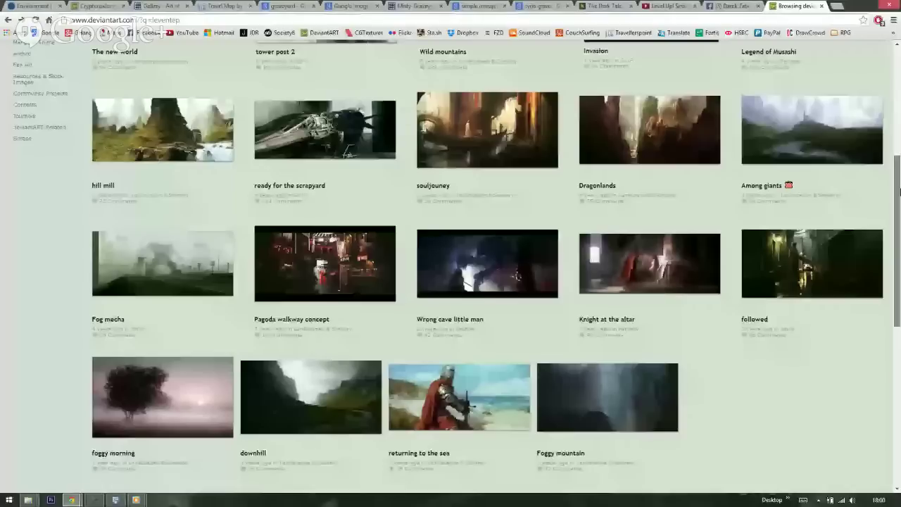
- Scroll down through the deviantART gallery of landscape and concept paintings
drag(898, 190, 899, 197)
scroll(761, 203, down, 2)
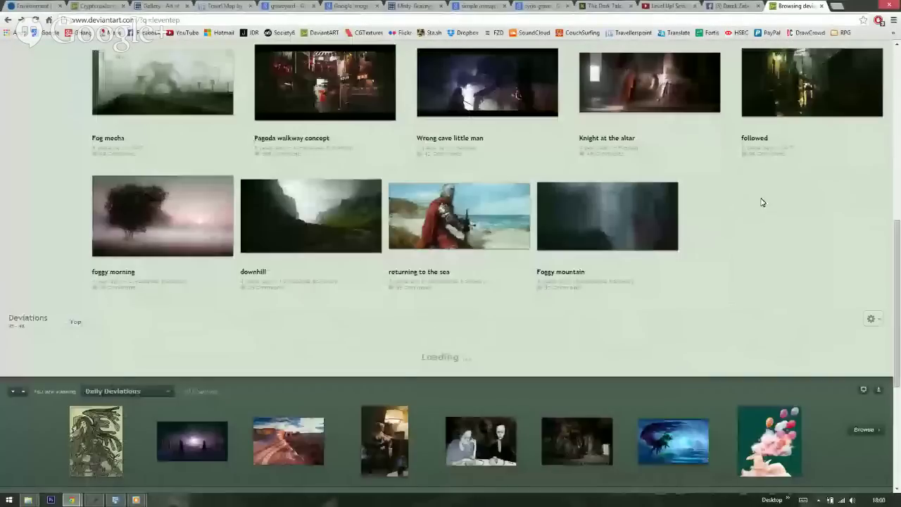
scroll(762, 203, down, 3)
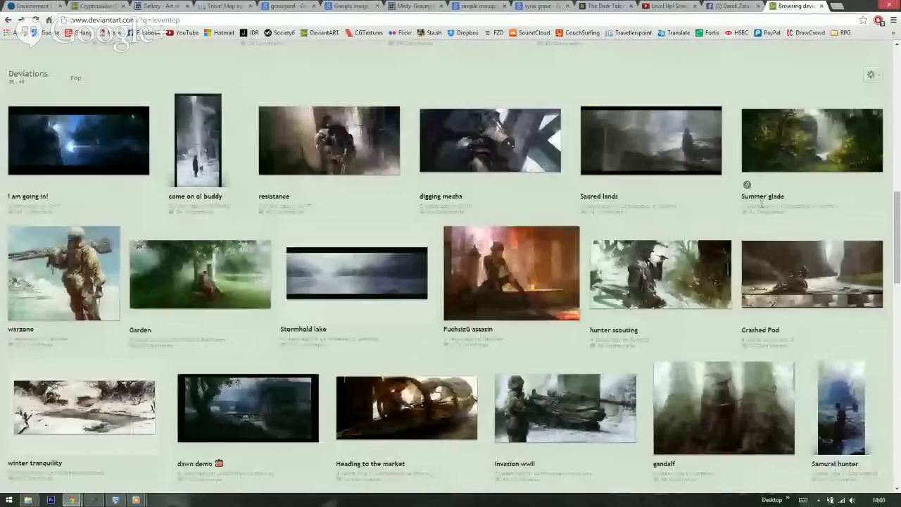
scroll(761, 203, down, 4)
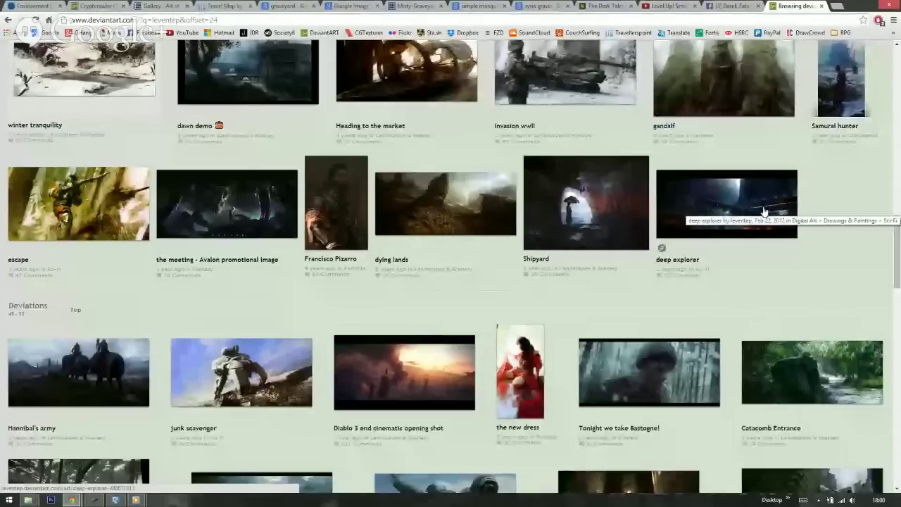
scroll(763, 211, down, 2)
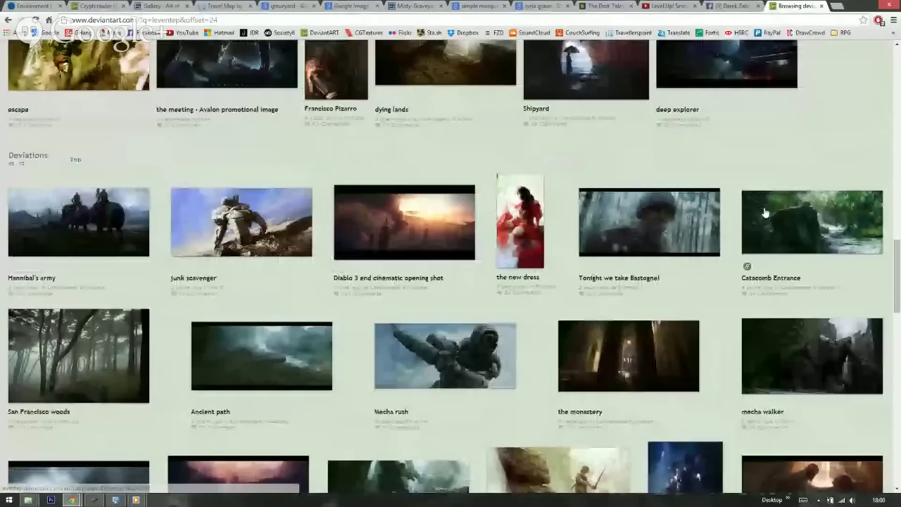
scroll(765, 212, down, 1)
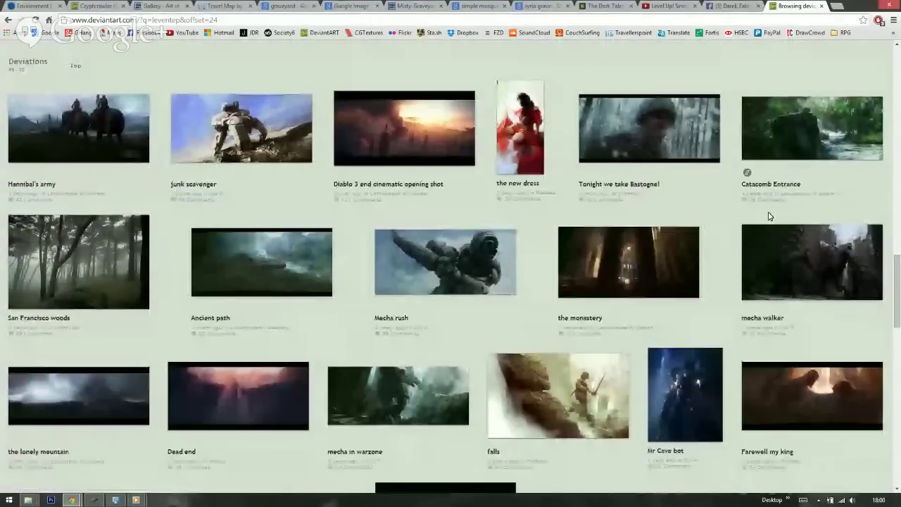
scroll(768, 216, down, 4)
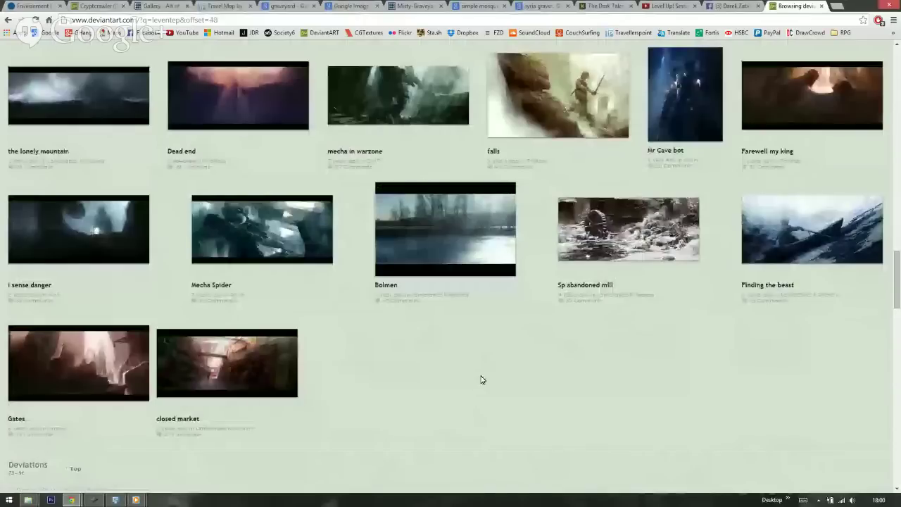
scroll(603, 363, down, 2)
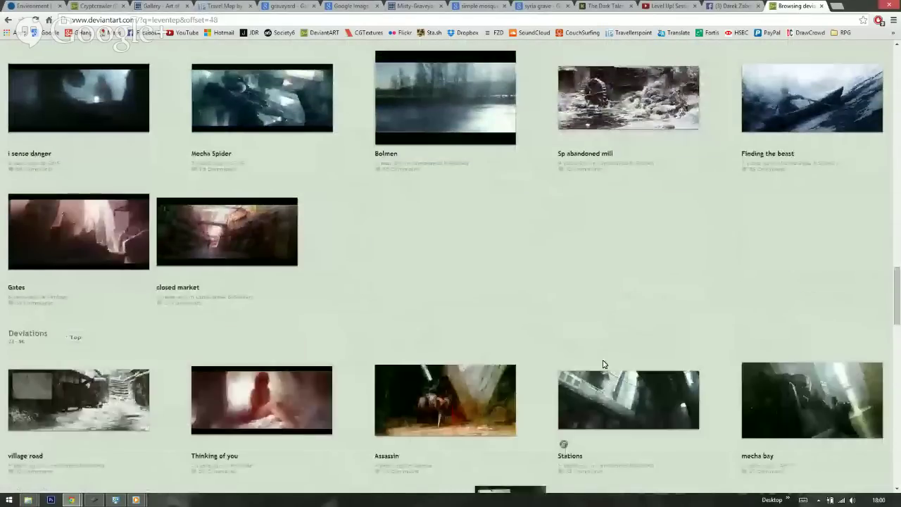
scroll(603, 364, down, 2)
scroll(574, 308, down, 2)
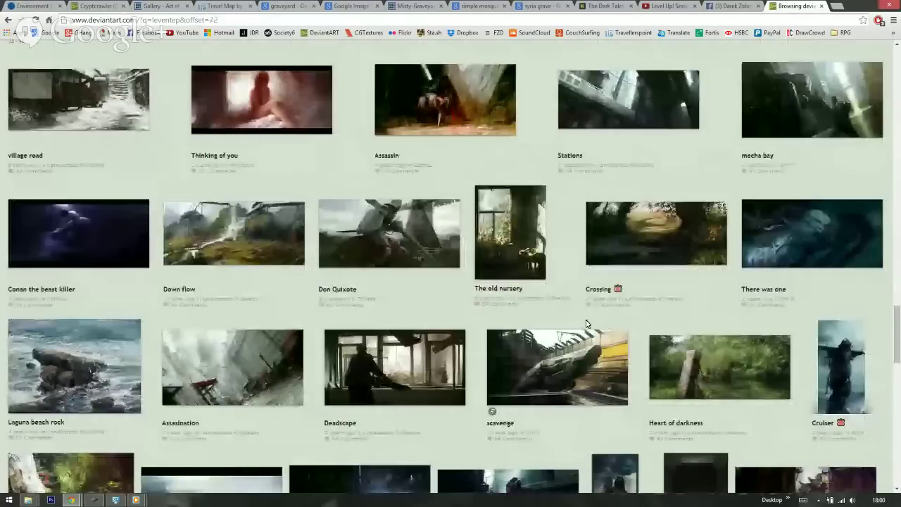
scroll(588, 320, down, 10)
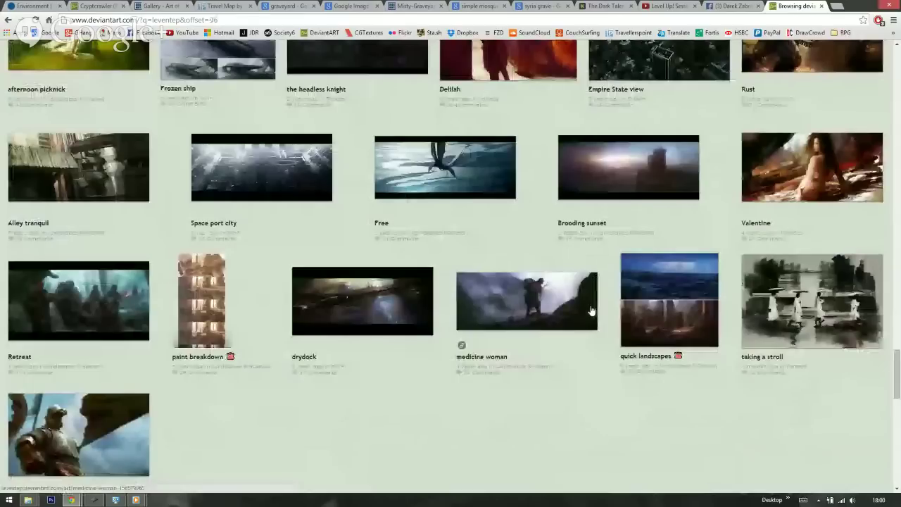
scroll(590, 313, down, 5)
scroll(579, 332, down, 4)
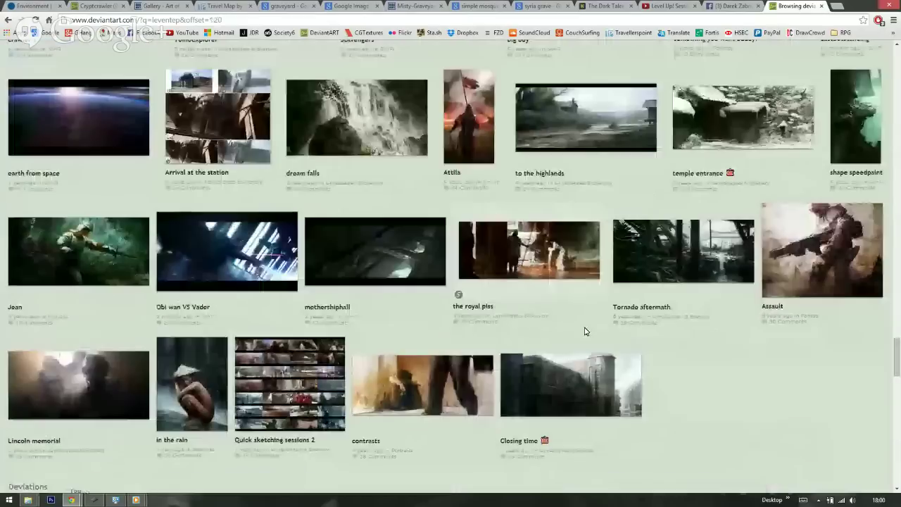
scroll(584, 331, down, 1)
- Open the Assault painting, zoom to 125% and back to normal, then return to the gallery
click(847, 213)
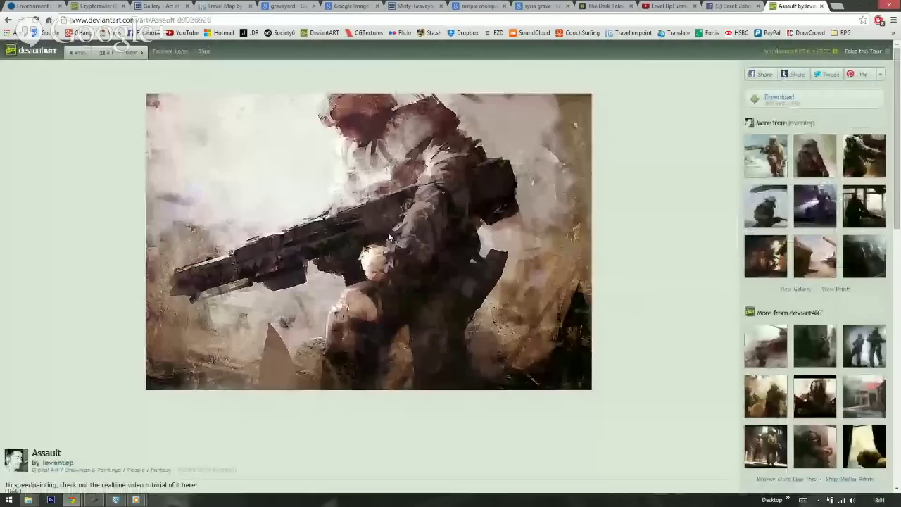
key(ctrl+plus)
key(ctrl+plus)
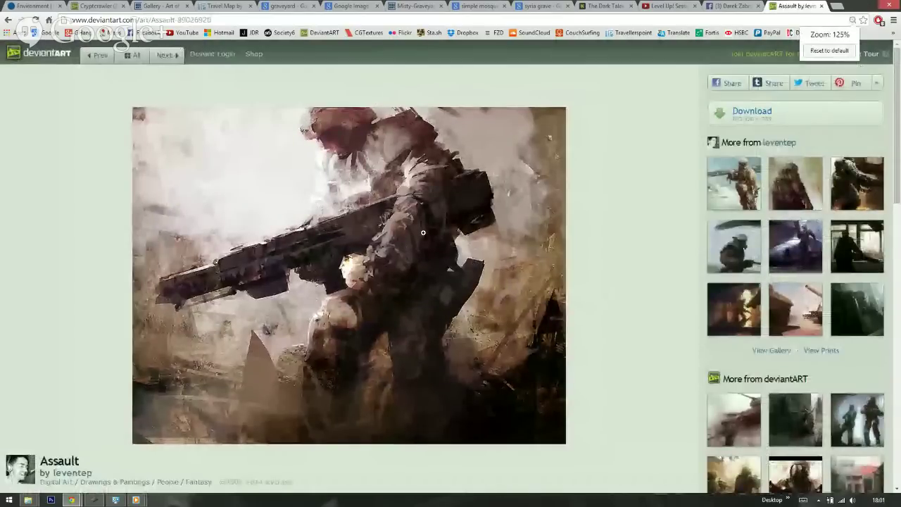
key(ctrl+0)
key(BackSpace)
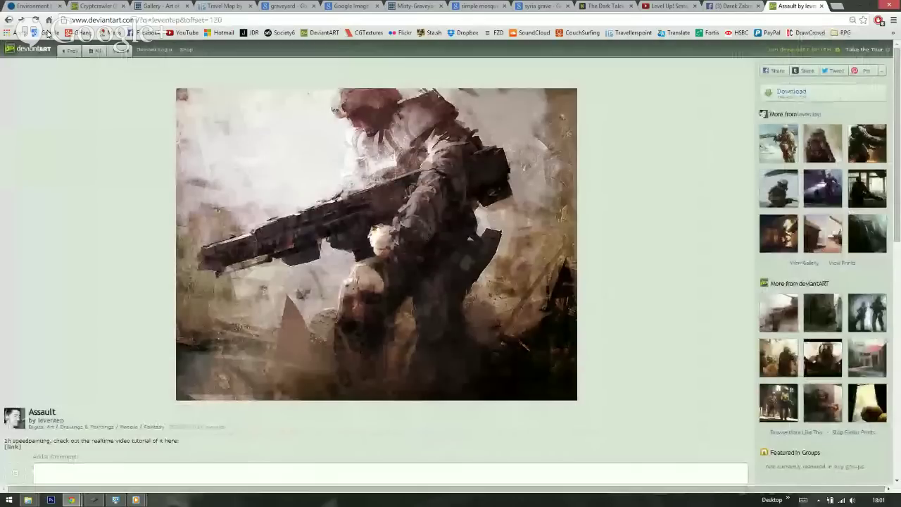
- Scroll further down the artist's gallery listings
scroll(551, 310, down, 5)
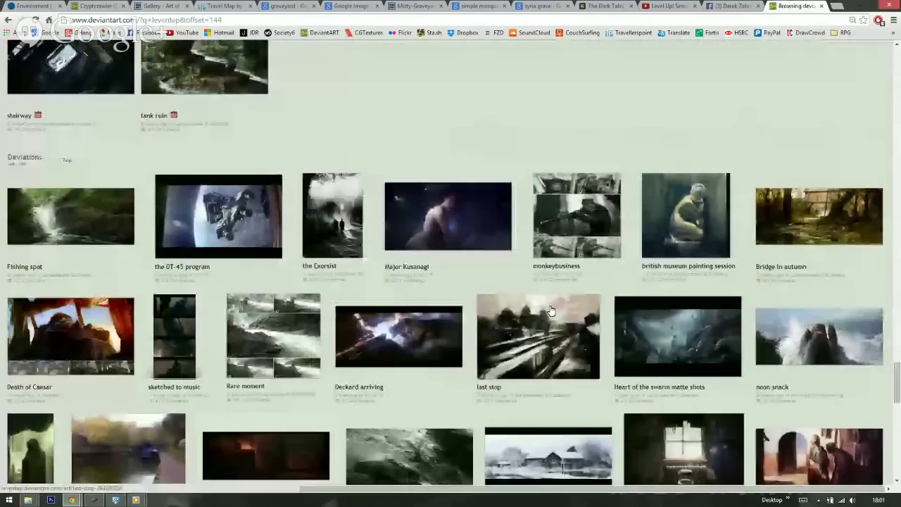
scroll(551, 310, down, 3)
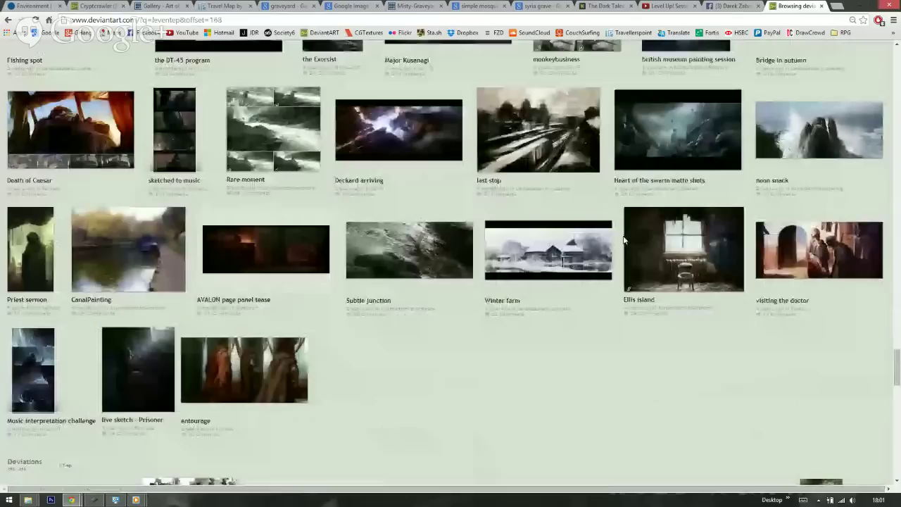
mouse_move(632, 291)
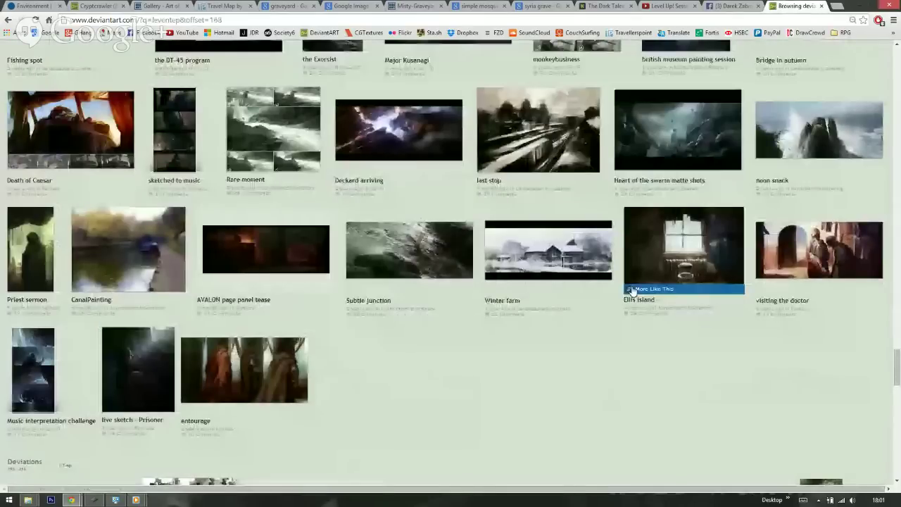
scroll(632, 291, down, 5)
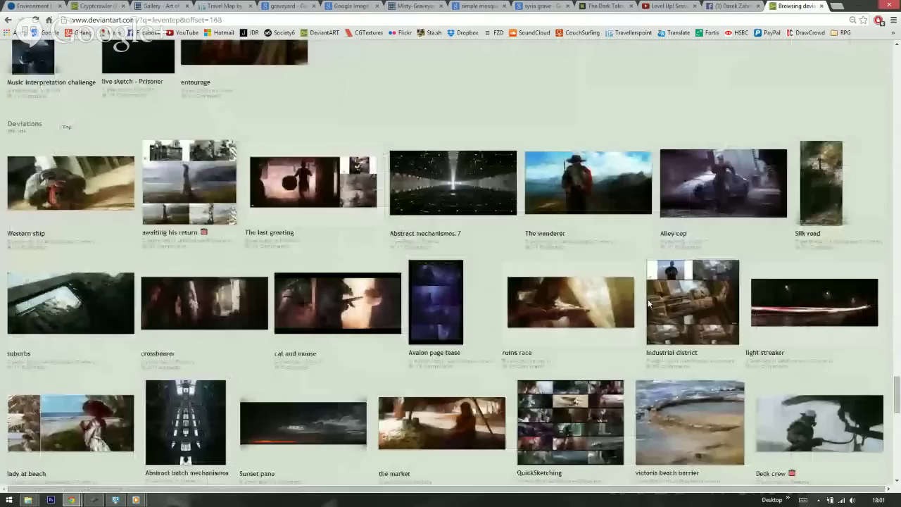
scroll(176, 173, down, 5)
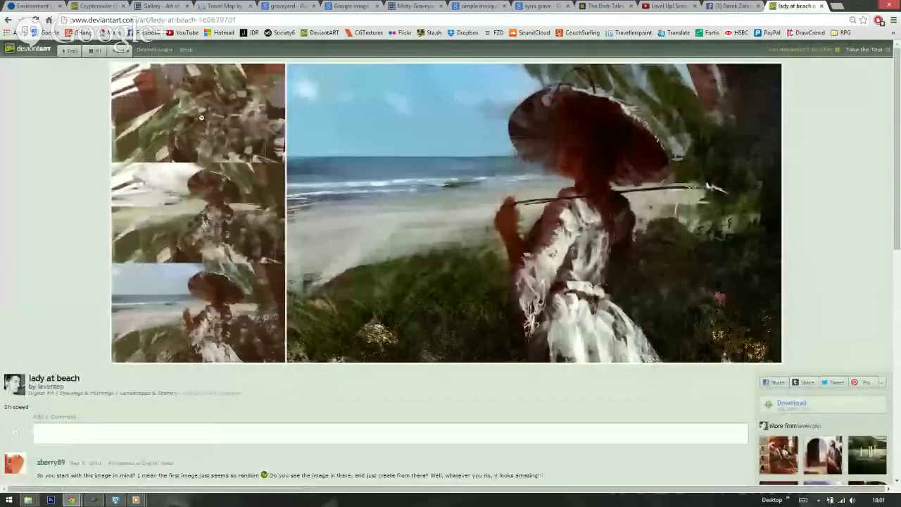
scroll(204, 128, up, 1)
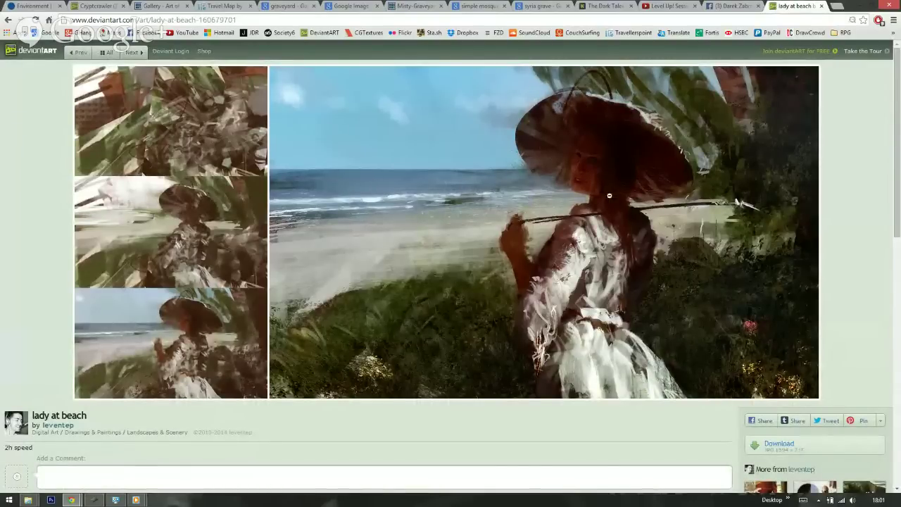
key(ctrl+minus)
key(ctrl+minus)
key(ctrl+minus)
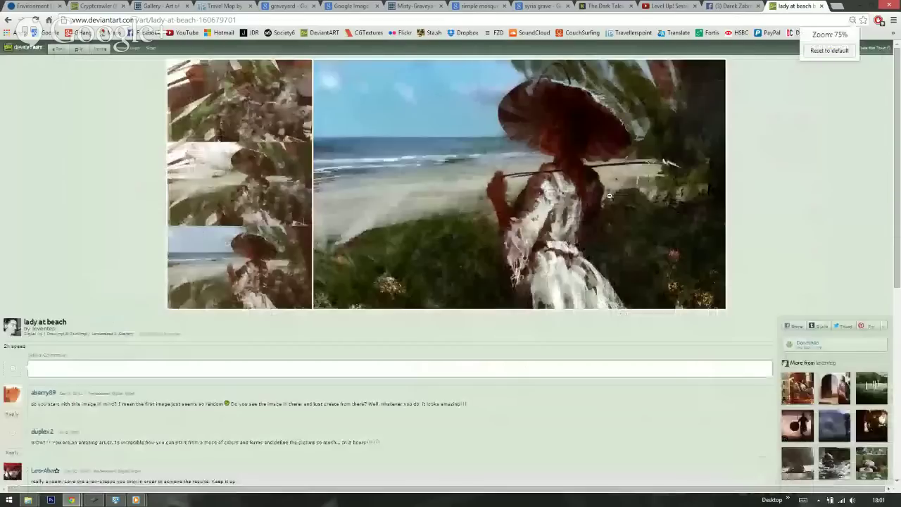
key(ctrl+minus)
key(ctrl+minus)
key(ctrl+minus)
key(ctrl+minus)
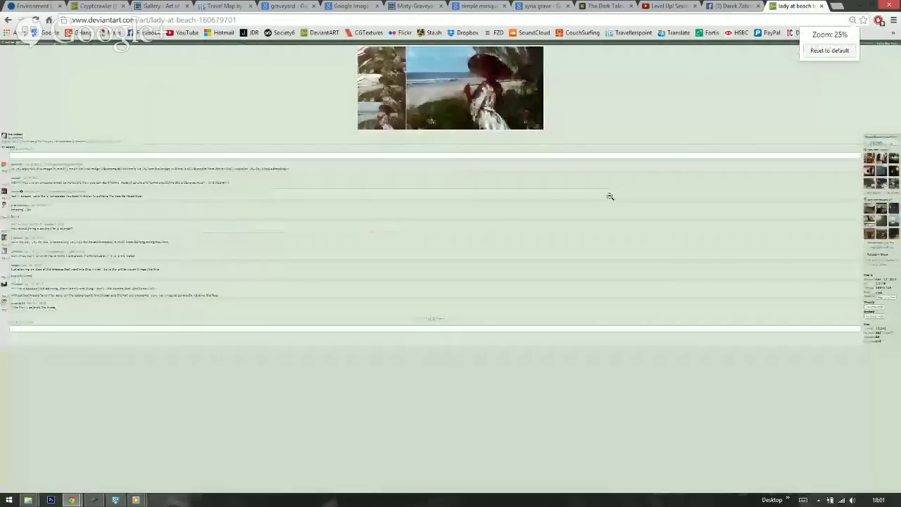
key(ctrl+0)
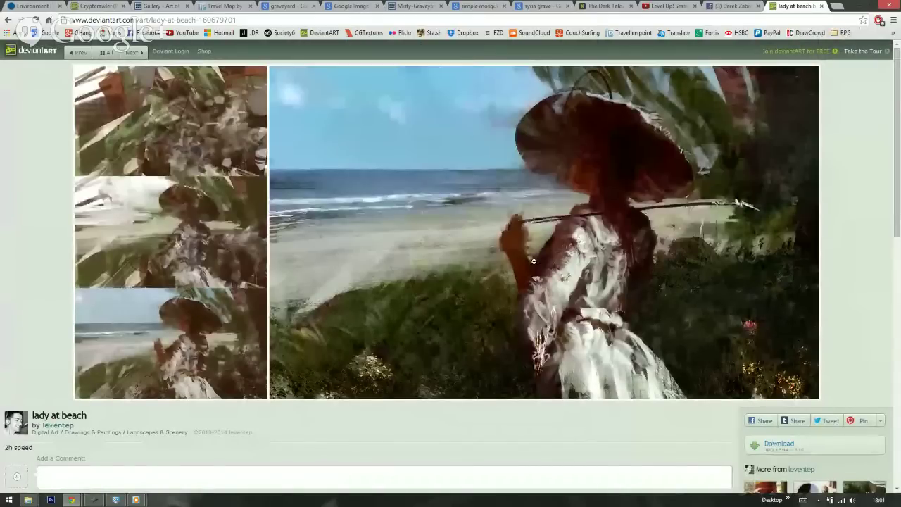
key(alt+Left)
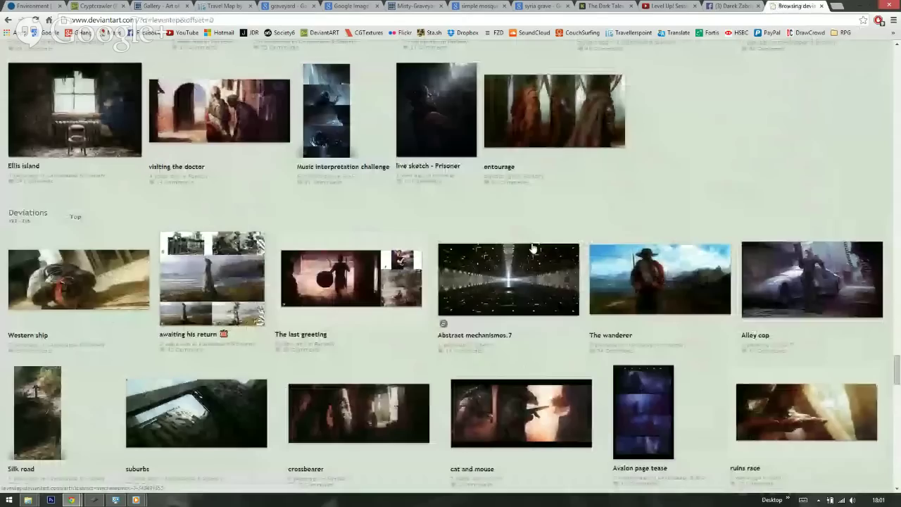
- Scroll down the artist's gallery to the later Deviations sections containing Feeder
scroll(533, 247, down, 6)
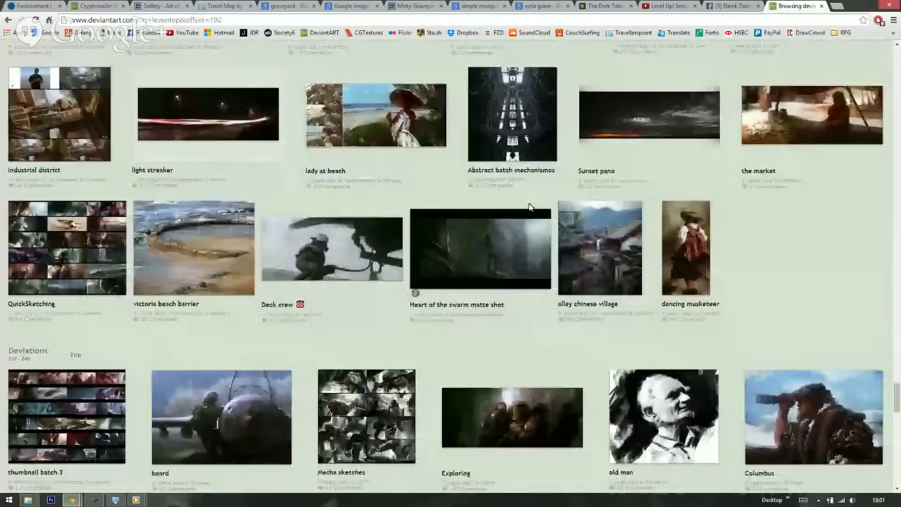
scroll(529, 206, down, 6)
scroll(531, 221, down, 2)
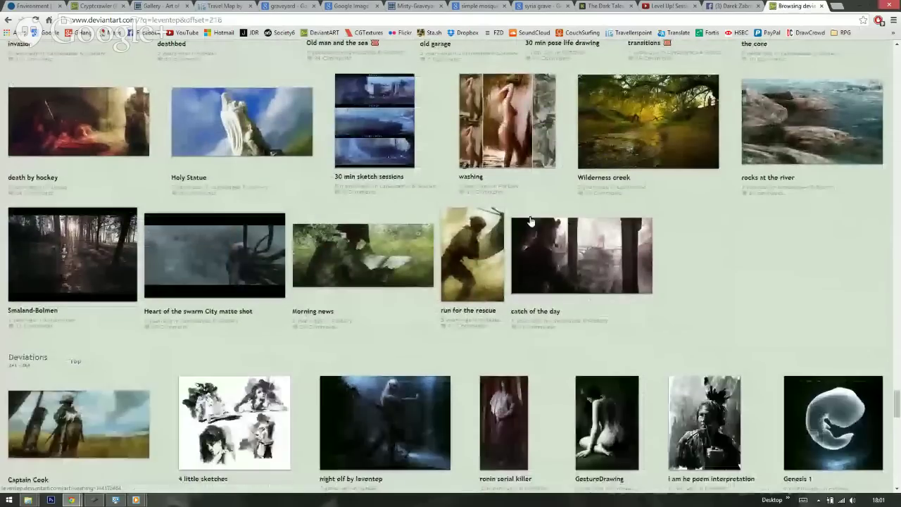
scroll(531, 220, down, 5)
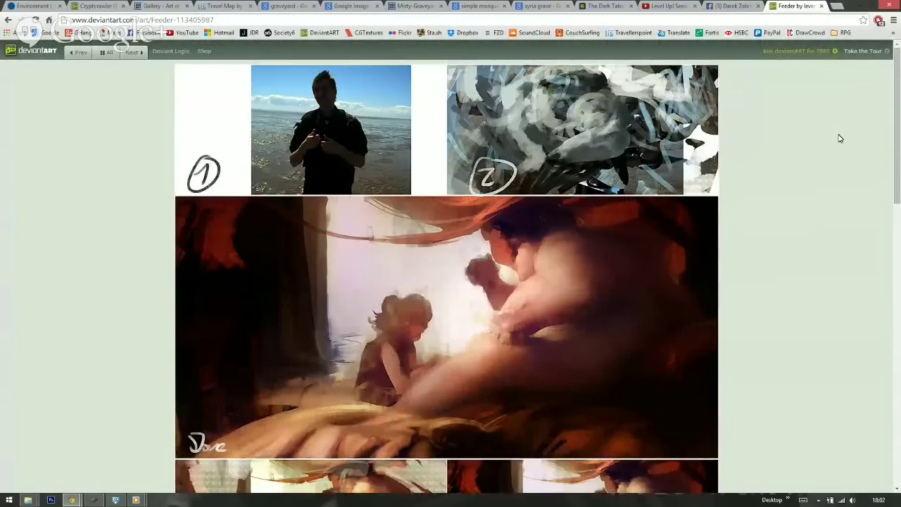
- Scroll through Feeder's panels 3 and 4, then go back to the gallery
scroll(839, 137, down, 2)
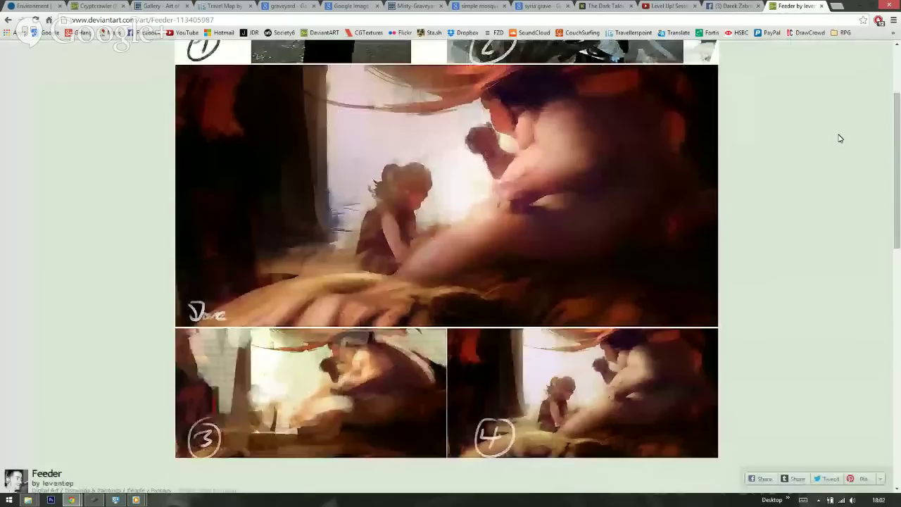
scroll(839, 138, down, 1)
scroll(839, 138, up, 1)
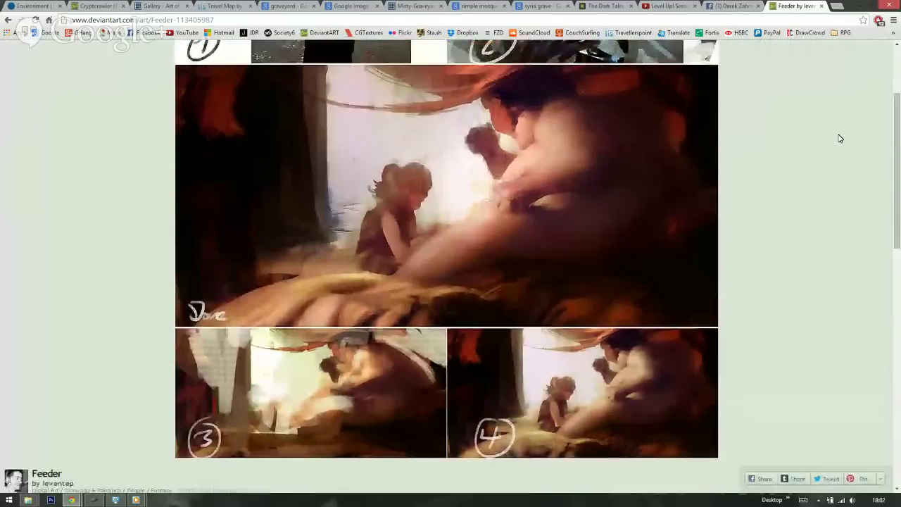
key(alt+Left)
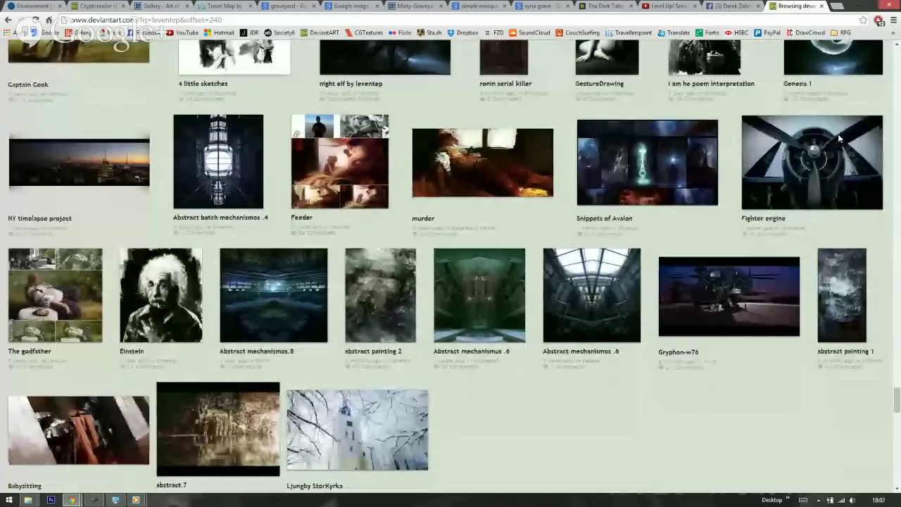
- Scroll the gallery past Genesis 1 and Fighter engine to load further deviations
scroll(838, 139, up, 2)
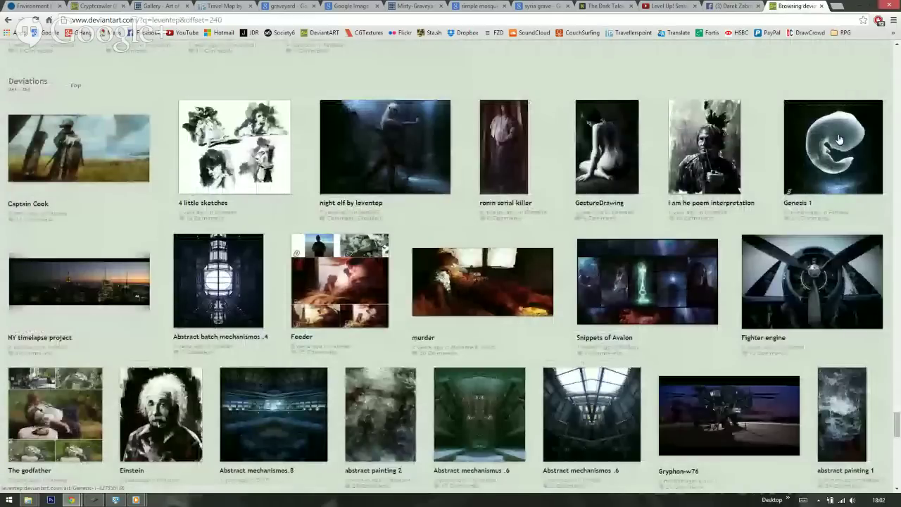
scroll(839, 140, down, 8)
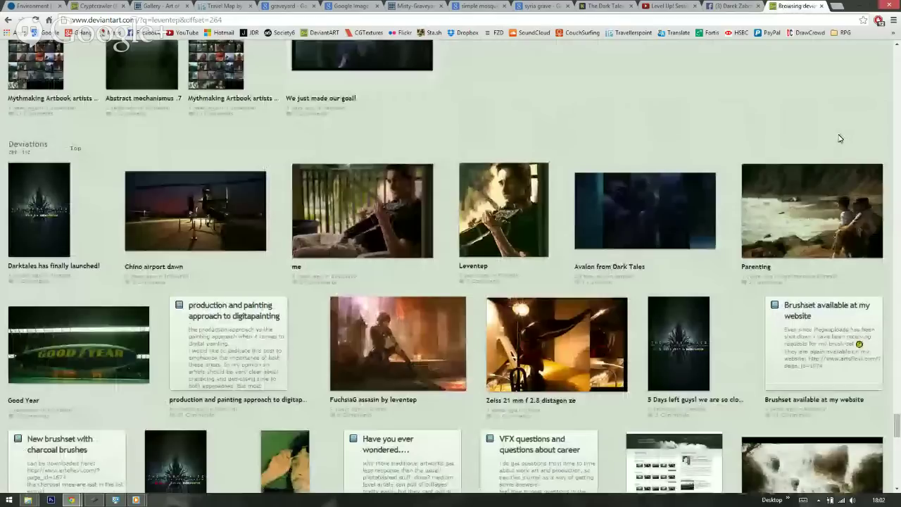
scroll(839, 139, down, 8)
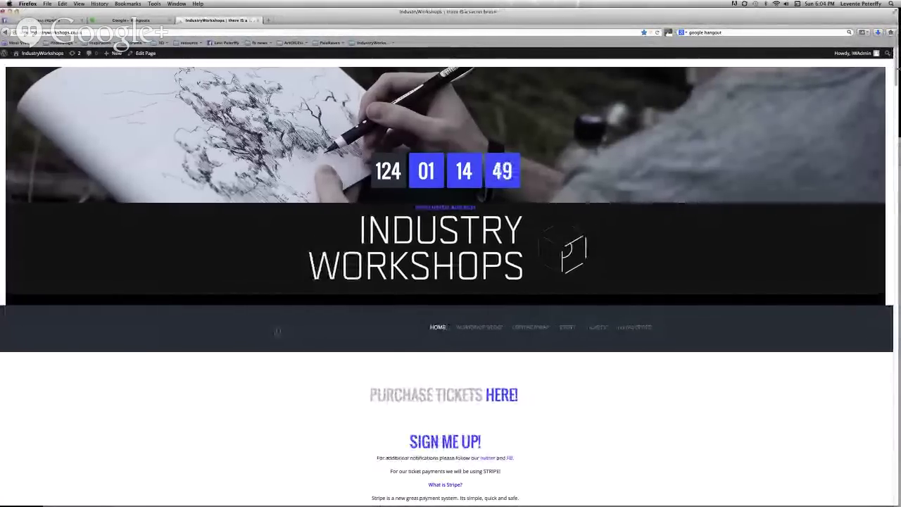
- Scroll through the Industry Workshops homepage posts, returning to the 124-day countdown and Purchase Tickets section
scroll(883, 99, down, 5)
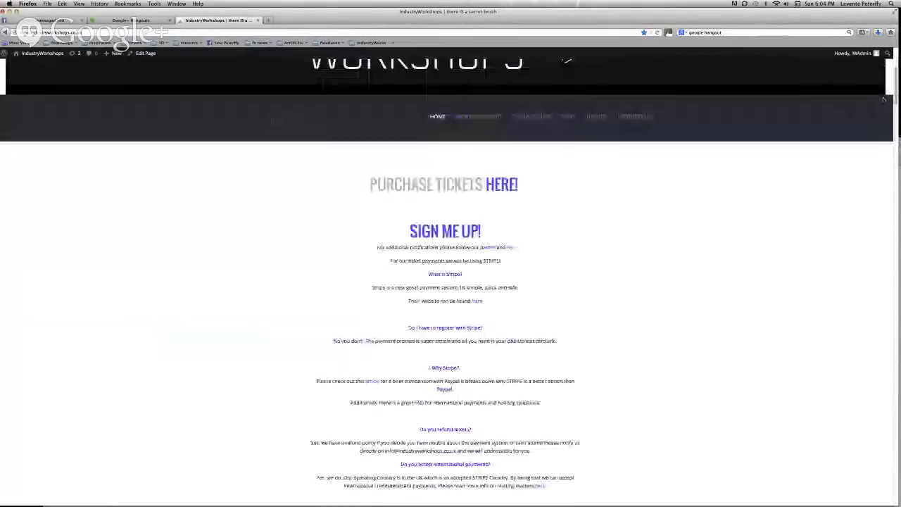
scroll(883, 100, down, 4)
scroll(883, 99, up, 9)
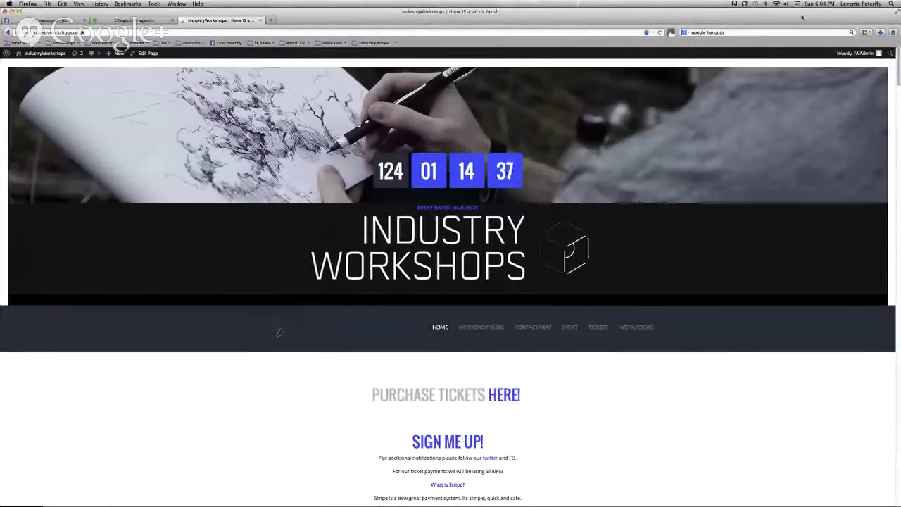
scroll(884, 71, down, 15)
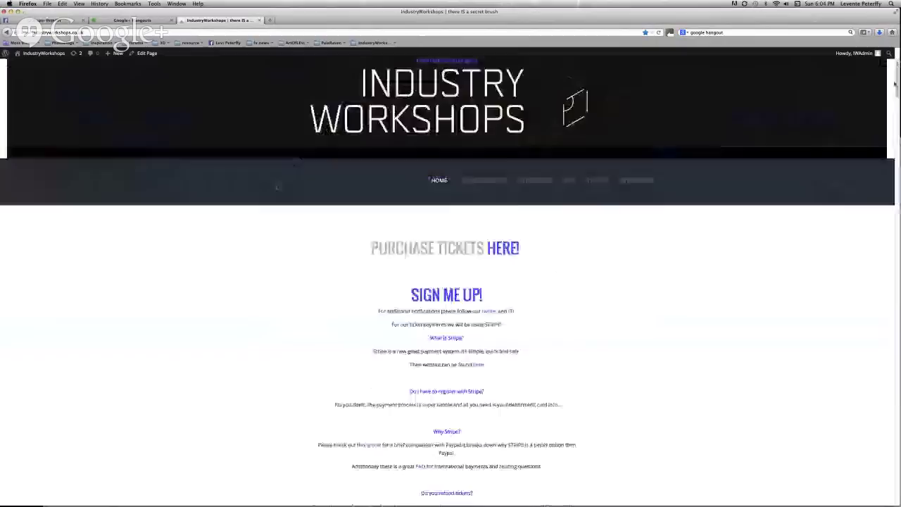
scroll(879, 118, down, 2)
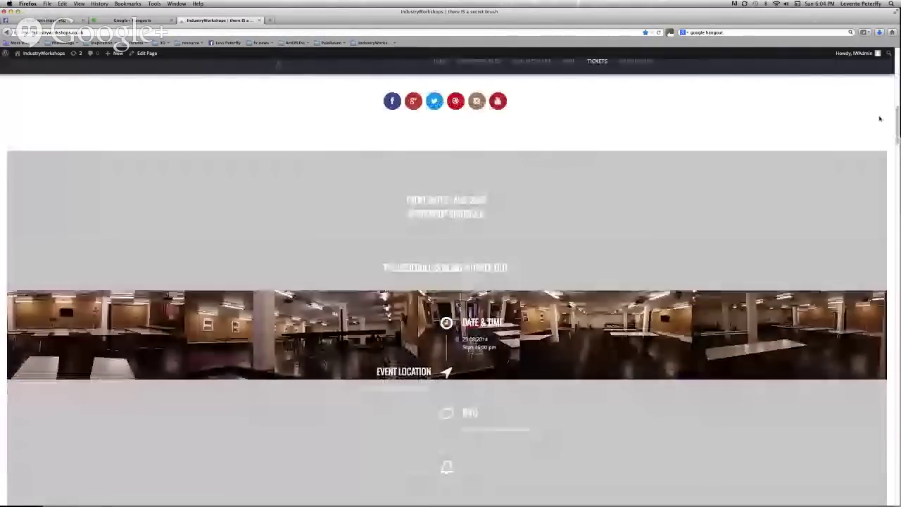
scroll(879, 118, up, 15)
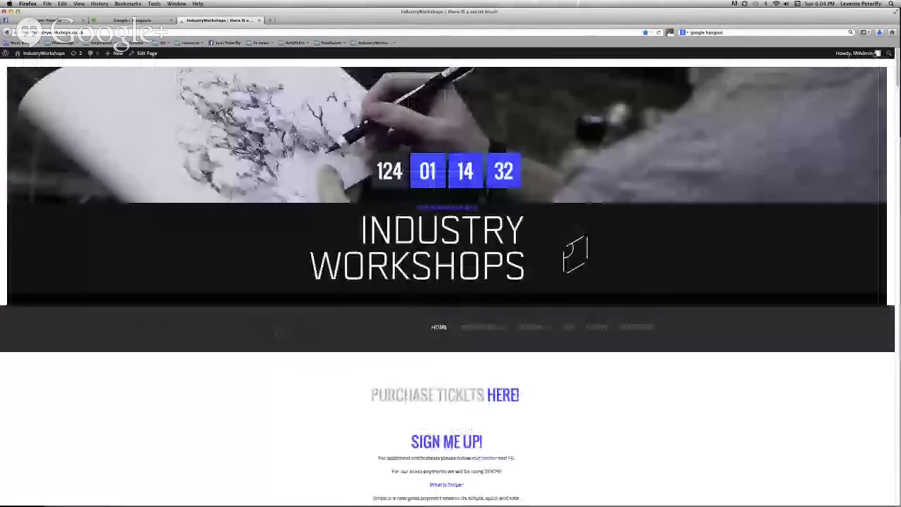
scroll(876, 54, down, 2)
scroll(876, 54, up, 2)
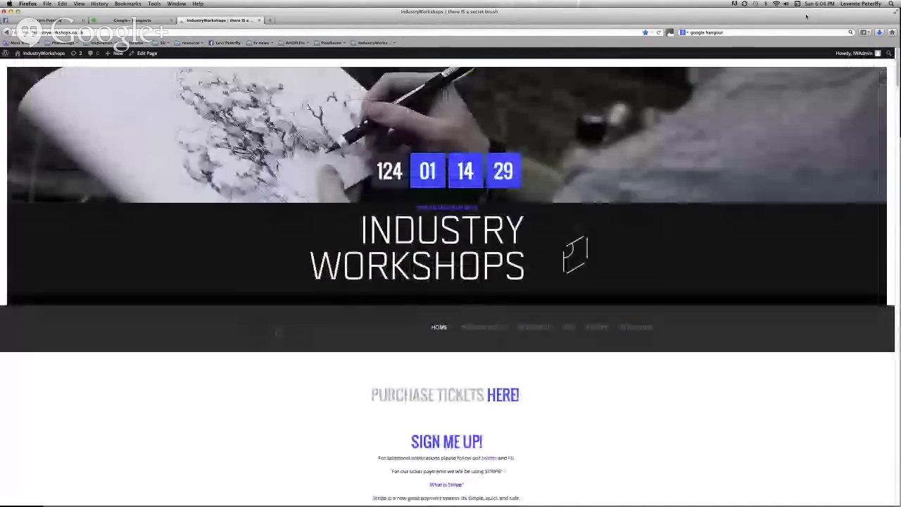
scroll(886, 92, down, 10)
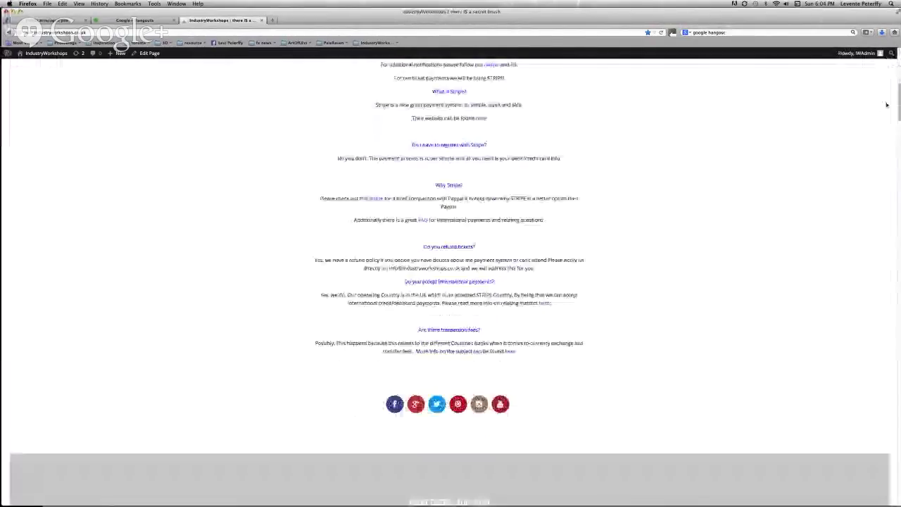
scroll(886, 91, up, 10)
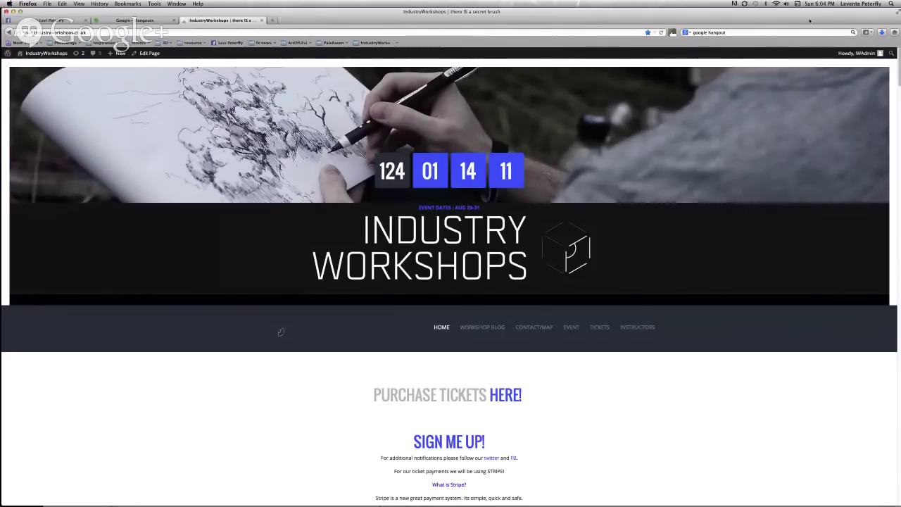
scroll(898, 76, down, 5)
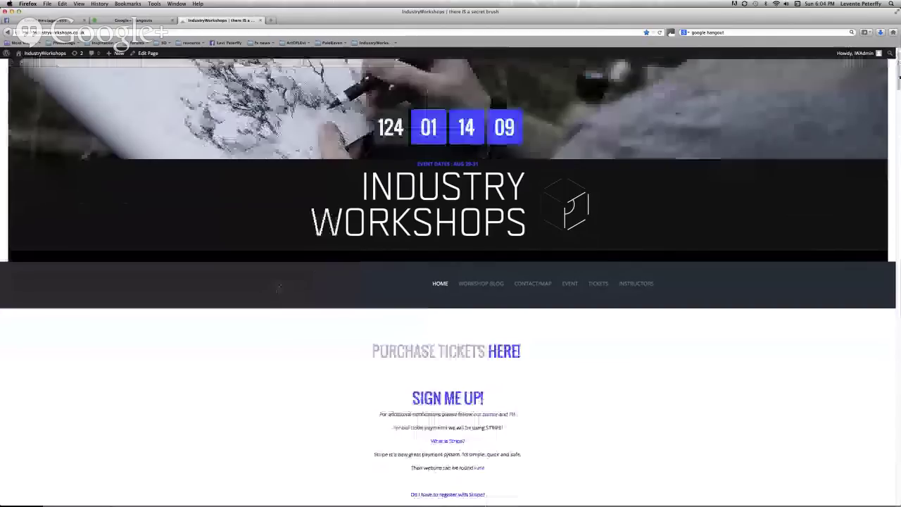
scroll(899, 76, down, 10)
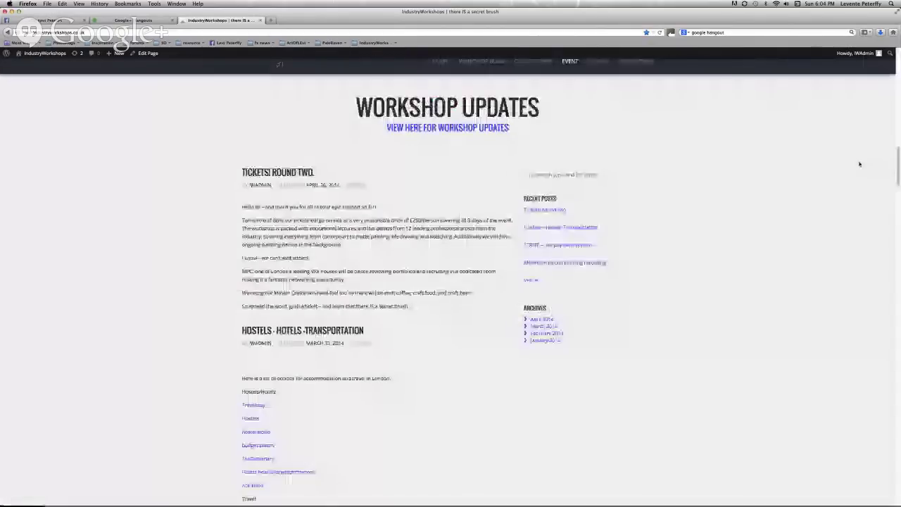
scroll(853, 183, down, 5)
scroll(800, 247, down, 15)
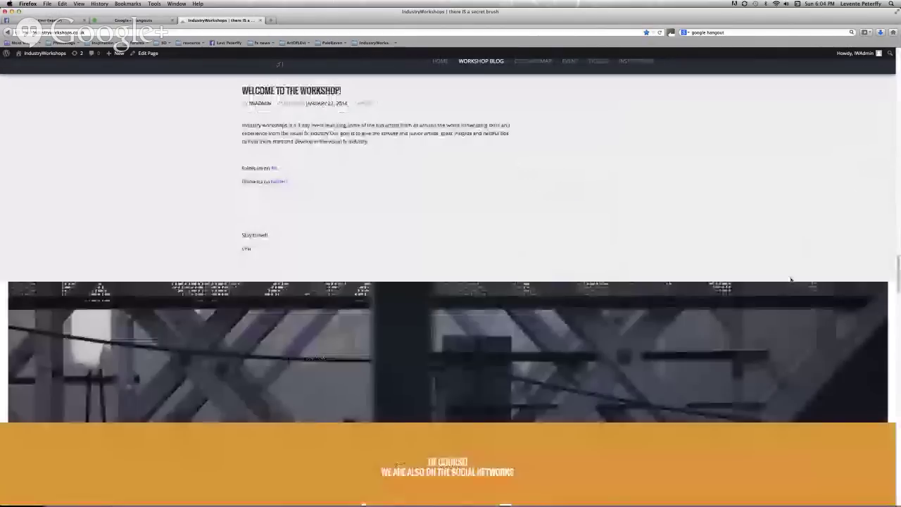
scroll(790, 277, up, 20)
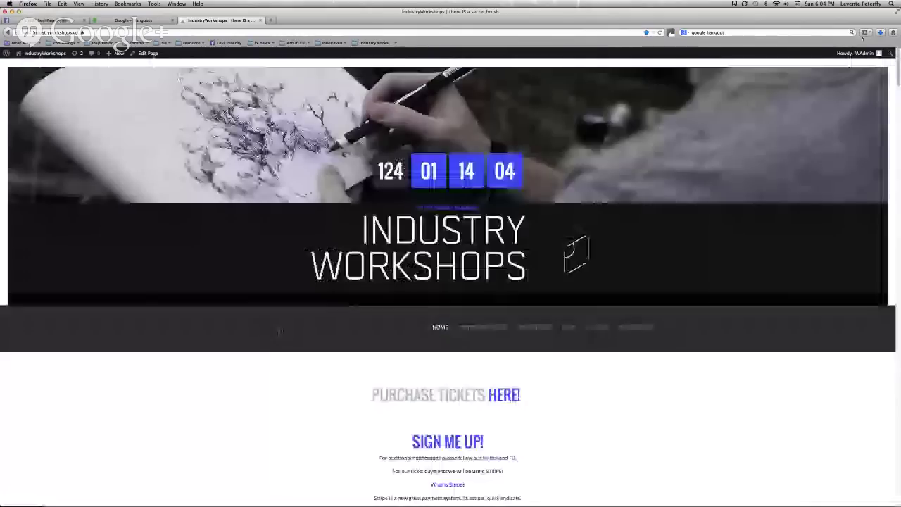
scroll(852, 79, down, 4)
scroll(852, 78, up, 2)
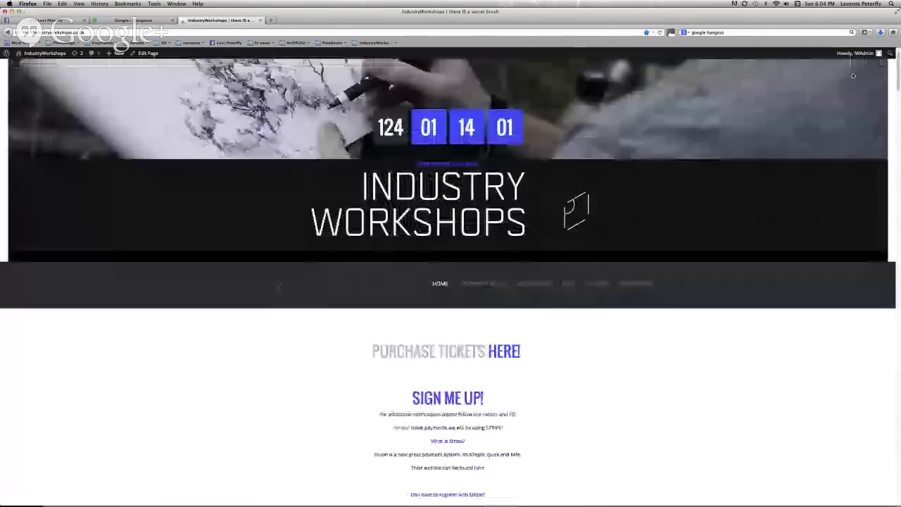
scroll(852, 75, down, 2)
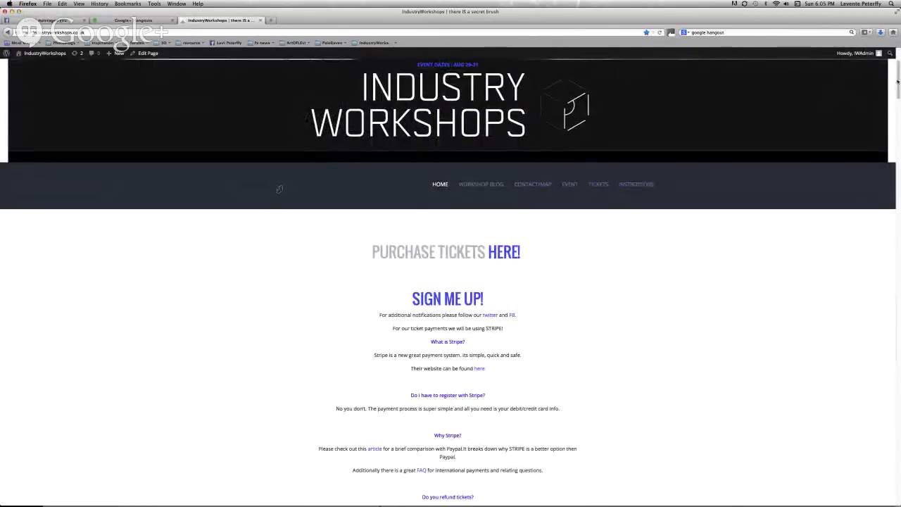
scroll(897, 82, up, 1)
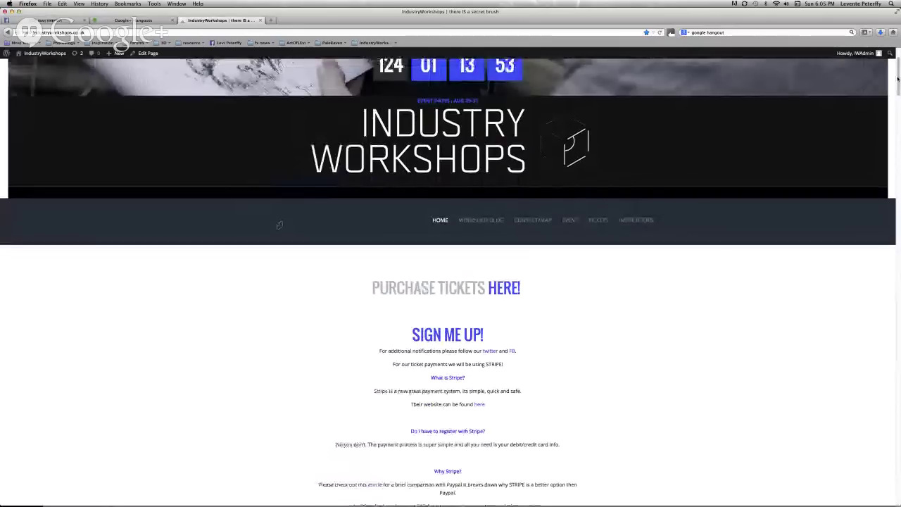
scroll(897, 79, down, 10)
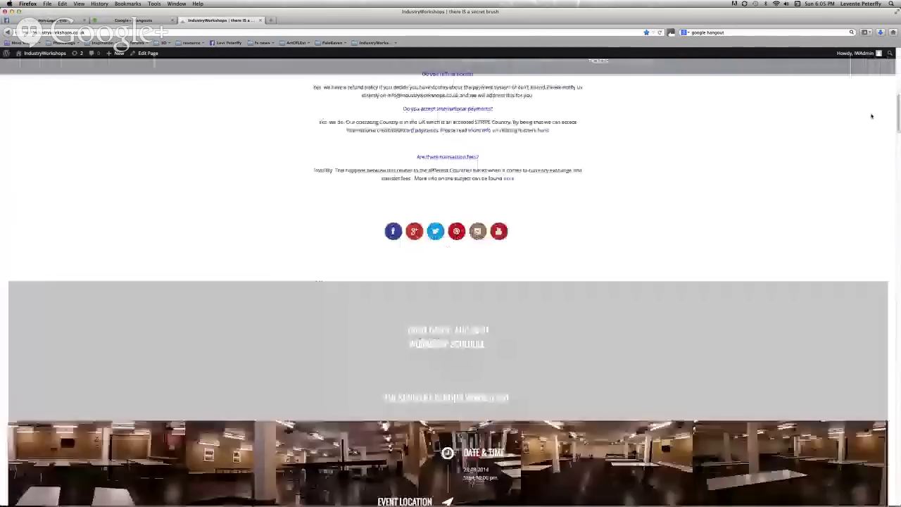
scroll(875, 84, up, 9)
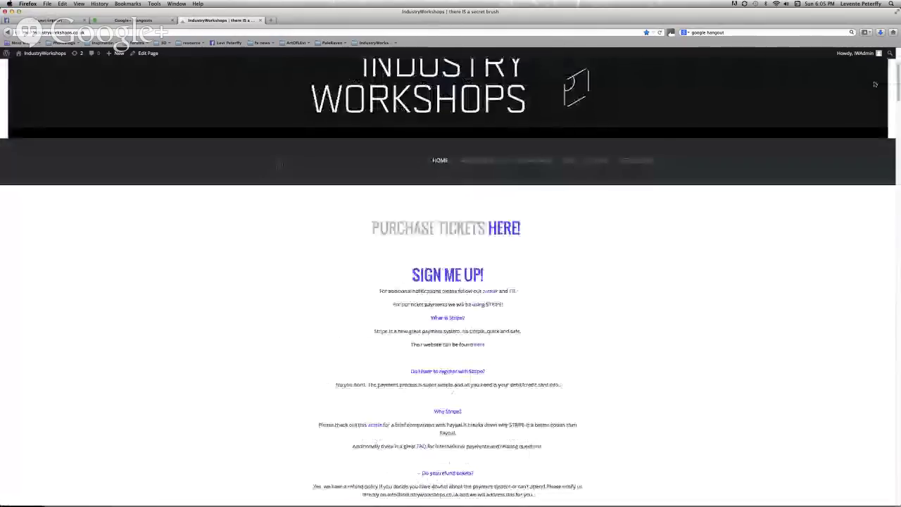
scroll(874, 85, down, 10)
scroll(810, 188, up, 5)
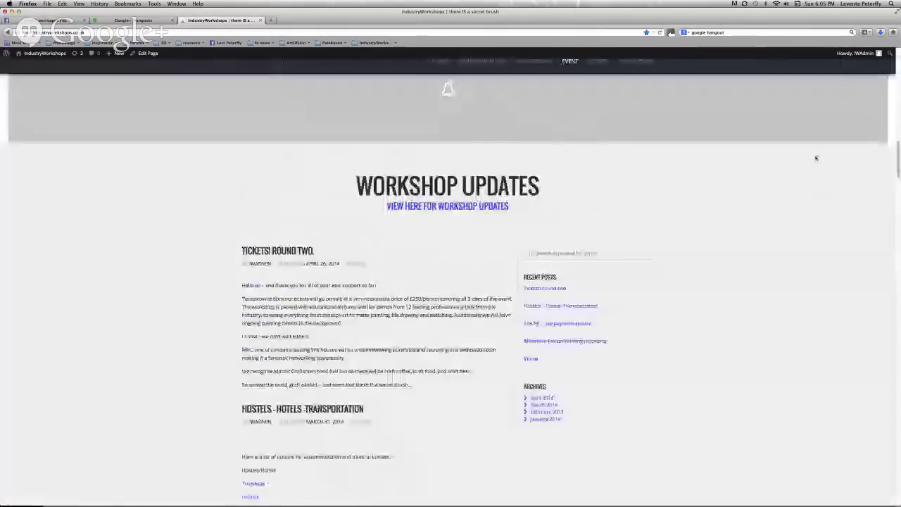
scroll(815, 157, down, 6)
scroll(797, 190, up, 4)
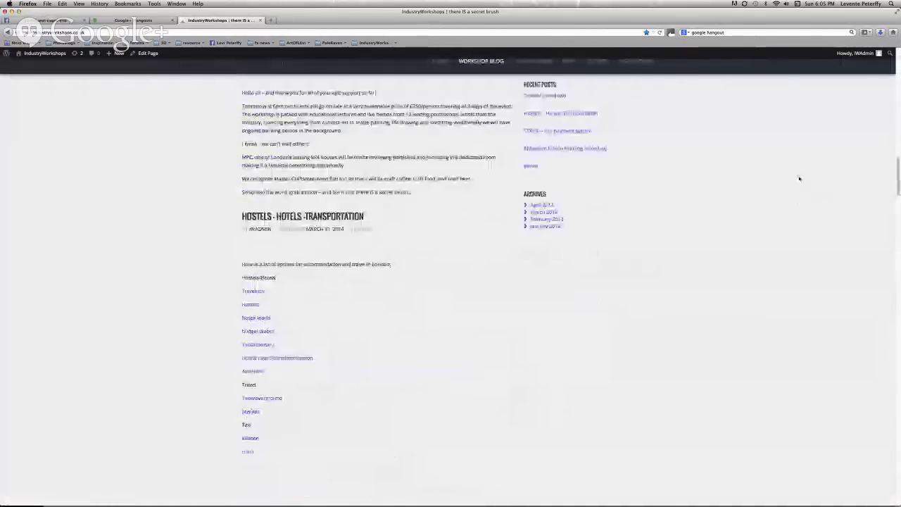
scroll(799, 178, down, 5)
scroll(771, 232, down, 5)
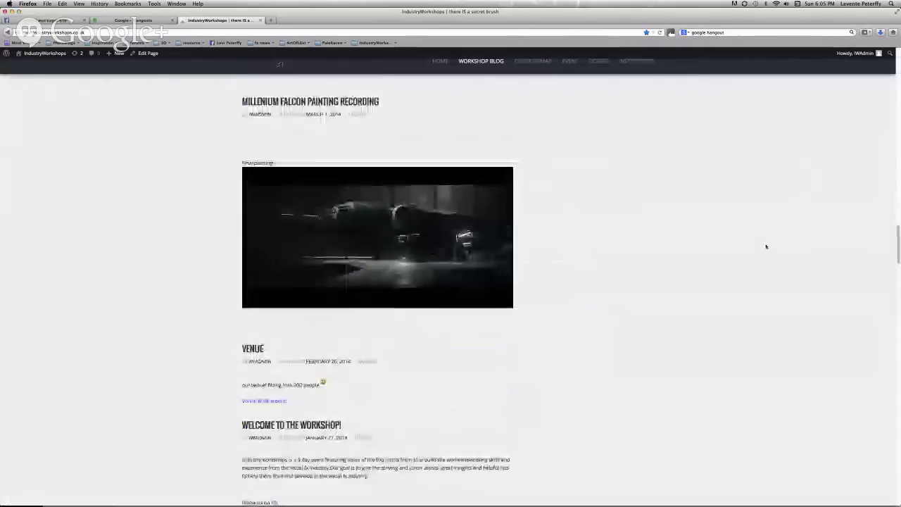
scroll(763, 257, down, 2)
scroll(764, 259, up, 2)
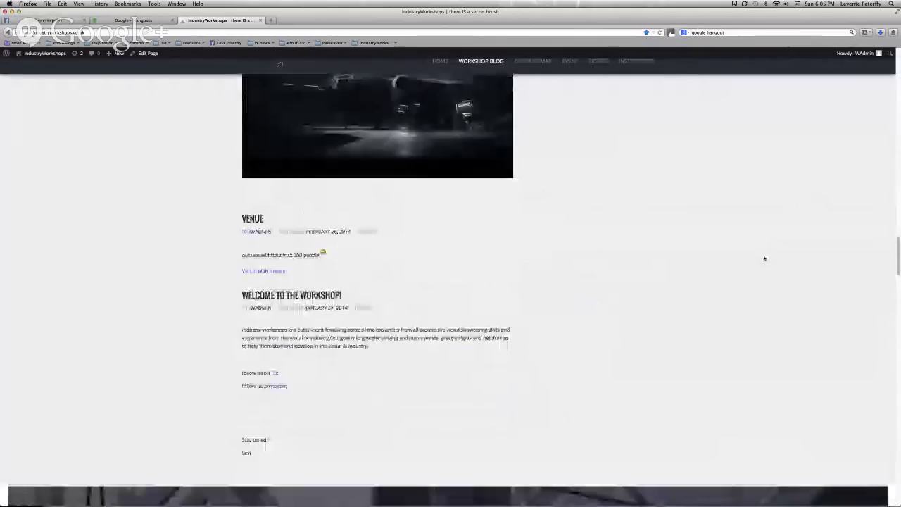
scroll(766, 254, up, 1)
scroll(766, 257, down, 3)
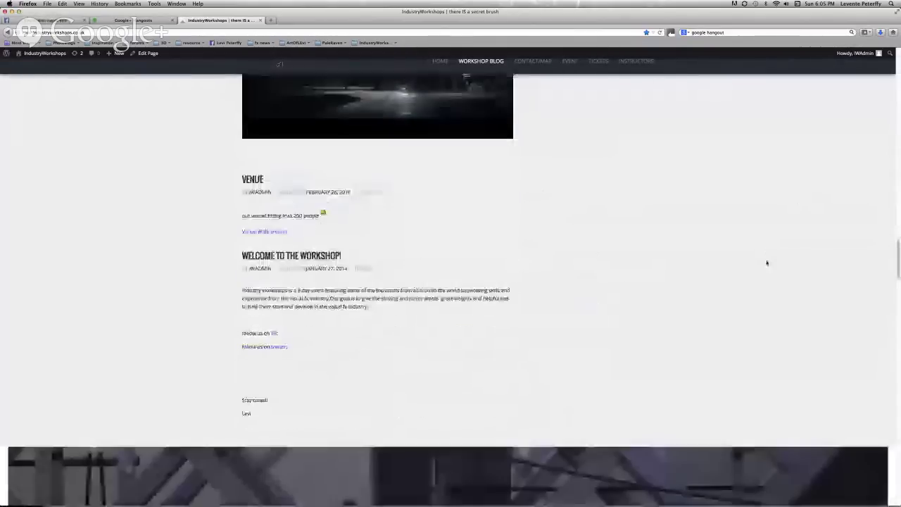
scroll(766, 260, up, 20)
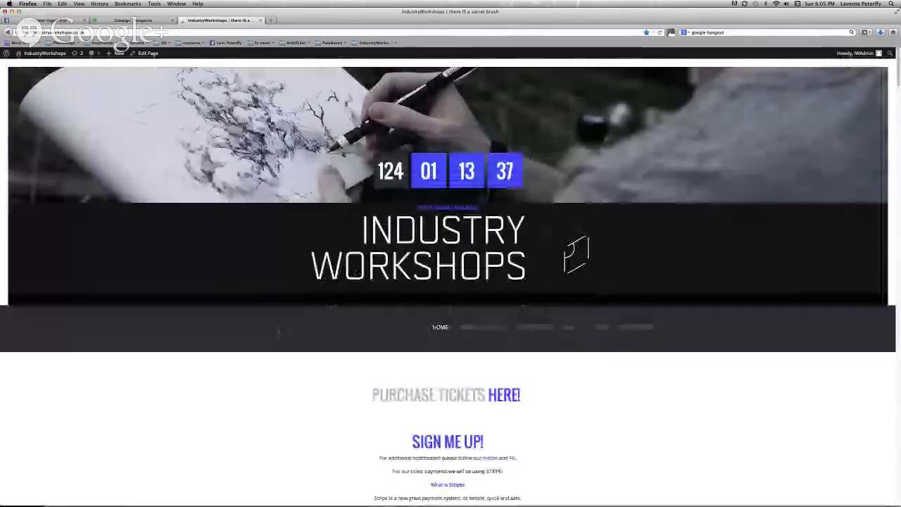
scroll(450, 211, down, 2)
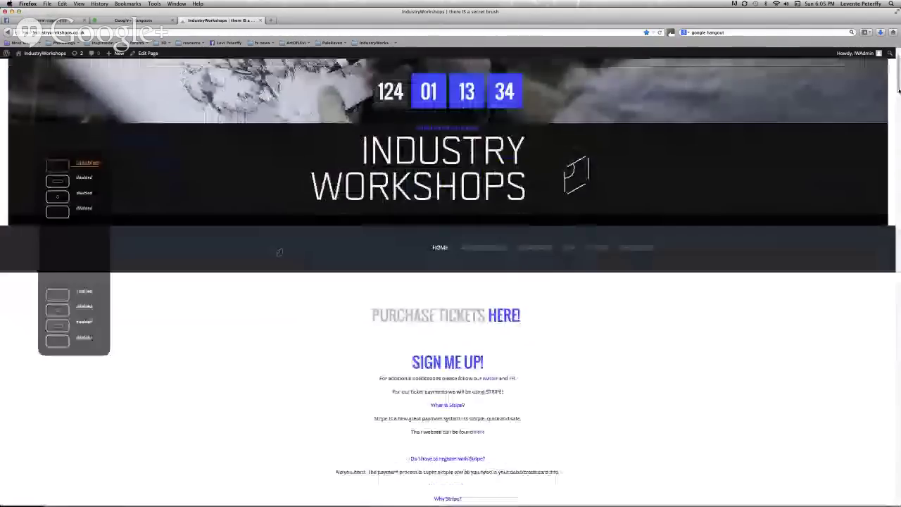
mouse_move(897, 90)
mouse_down()
mouse_move(886, 158)
mouse_move(894, 72)
mouse_move(898, 98)
mouse_up()
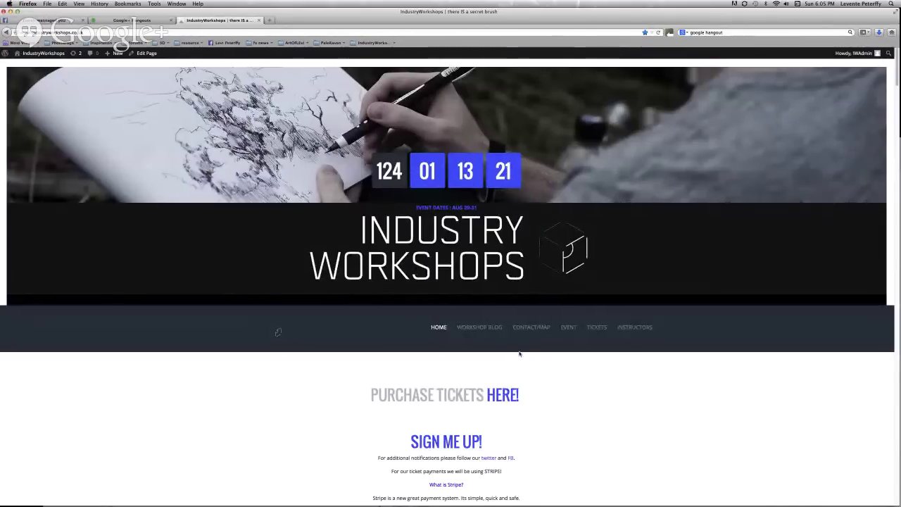
- Follow the HERE! link to the Tito page with sold-out Early Bird and £250 Standard tickets
click(505, 405)
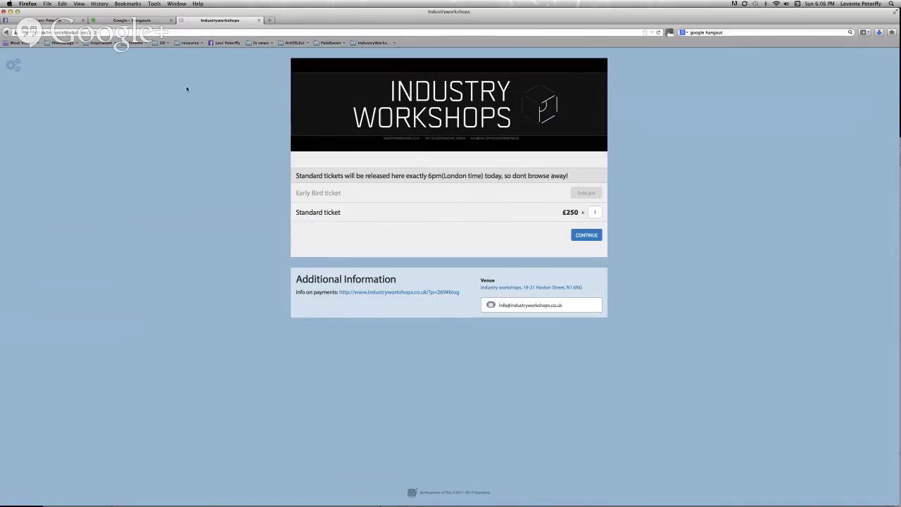
- Glance at the live Hangouts video feed, then return to the Industry Workshops homepage tab
click(137, 22)
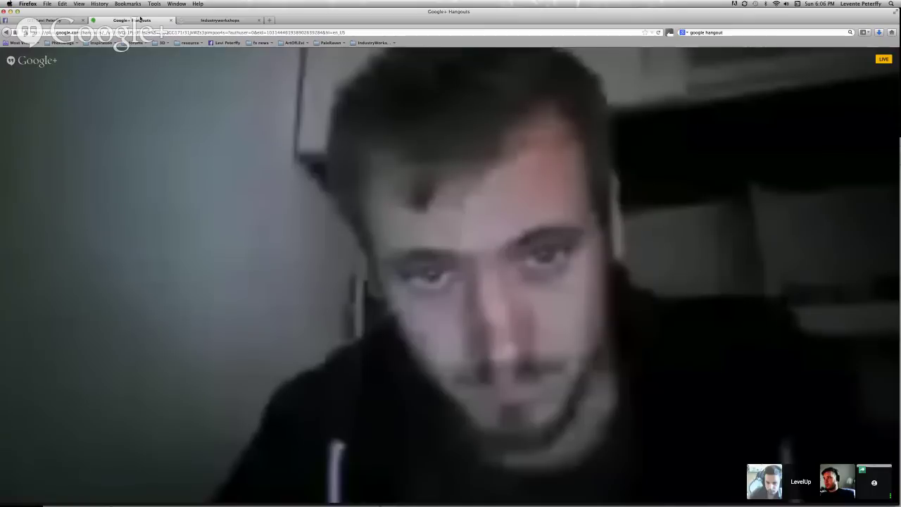
click(220, 20)
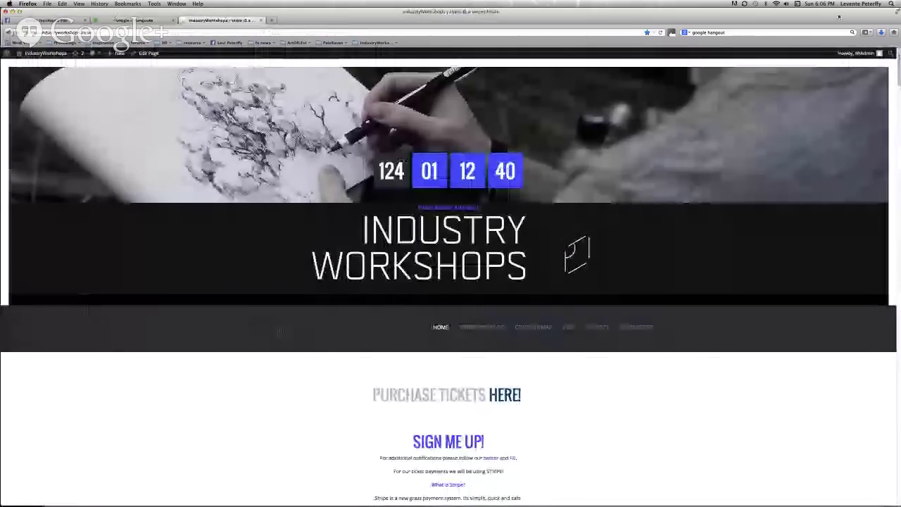
scroll(894, 92, down, 3)
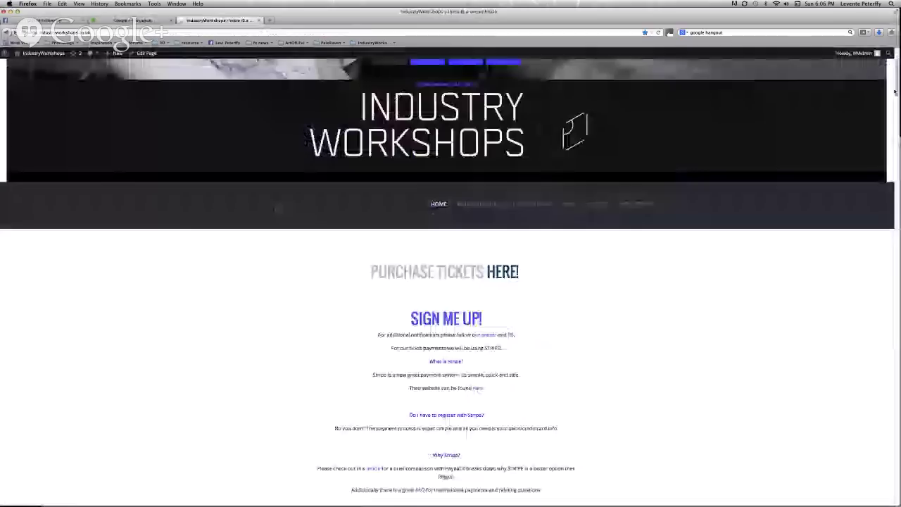
scroll(894, 92, up, 3)
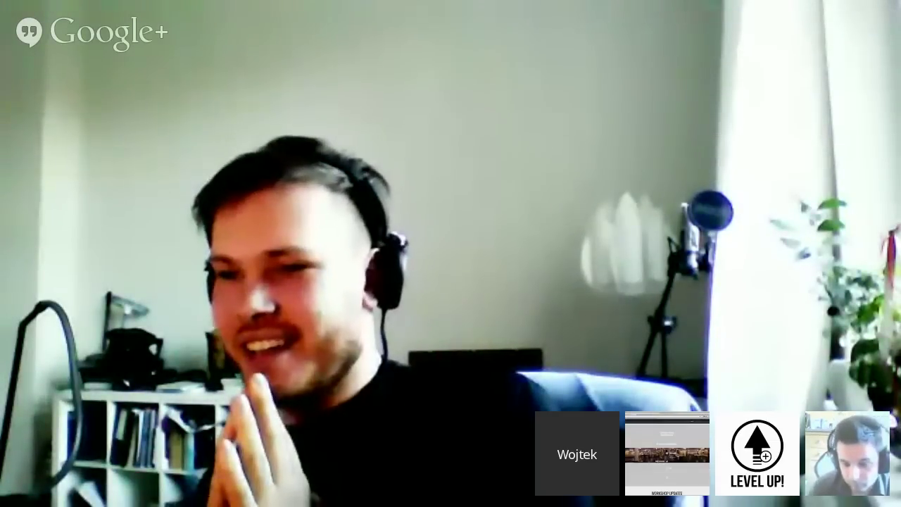
scroll(898, 131, down, 2)
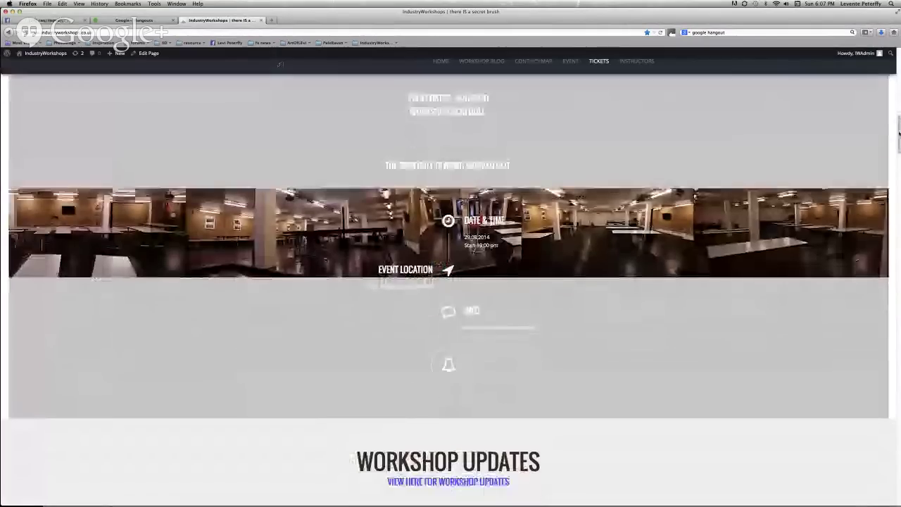
mouse_move(898, 131)
mouse_down()
mouse_move(897, 142)
mouse_move(898, 102)
mouse_move(893, 152)
mouse_move(859, 245)
mouse_move(881, 126)
mouse_up()
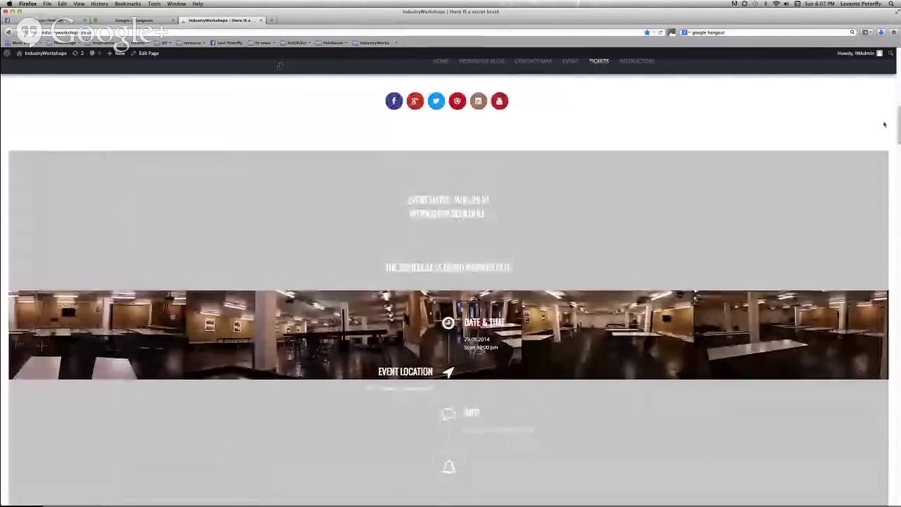
drag(884, 124, 892, 66)
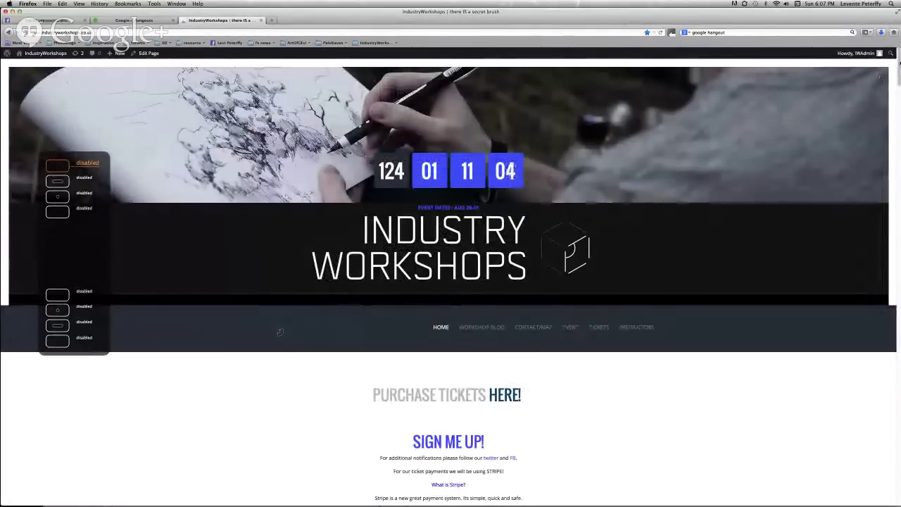
scroll(898, 81, down, 3)
drag(898, 81, 895, 95)
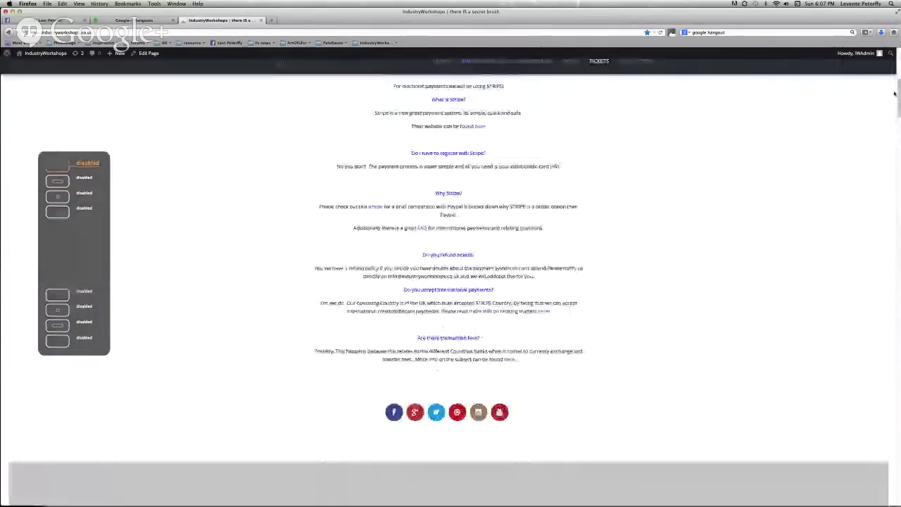
scroll(894, 93, up, 2)
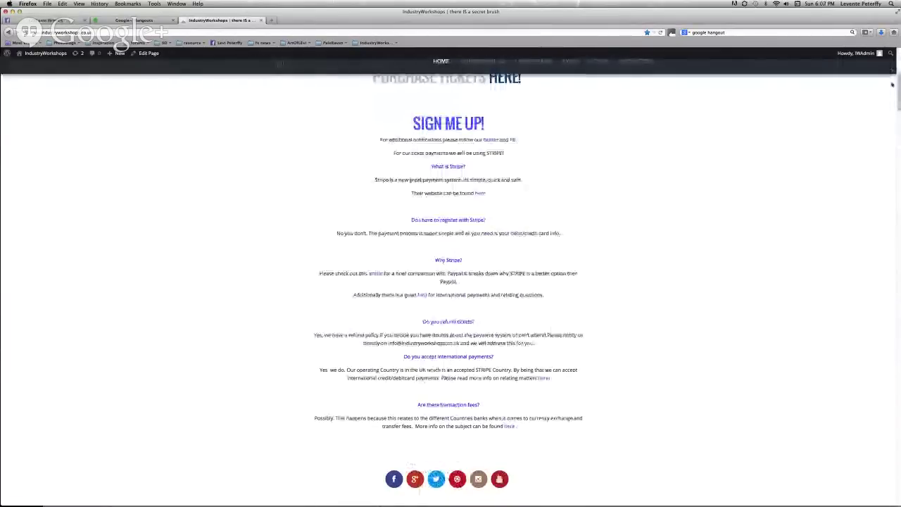
scroll(894, 78, up, 5)
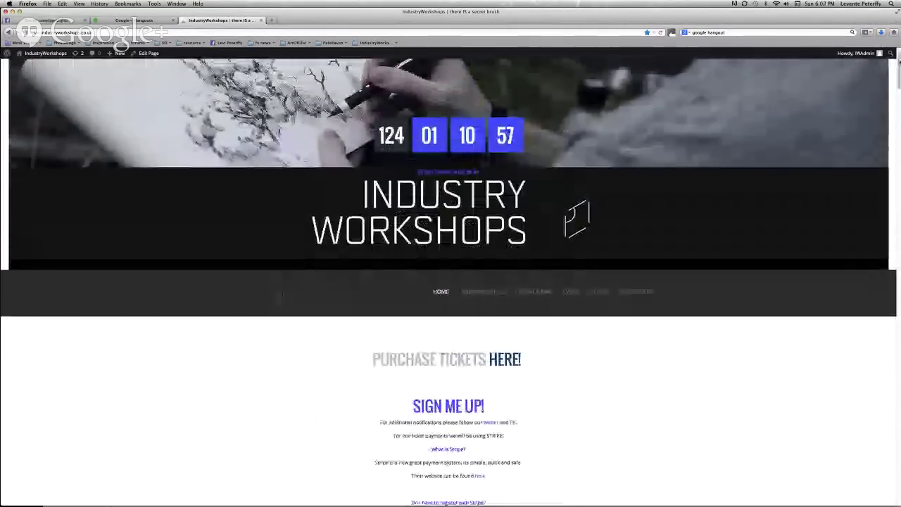
scroll(894, 78, up, 1)
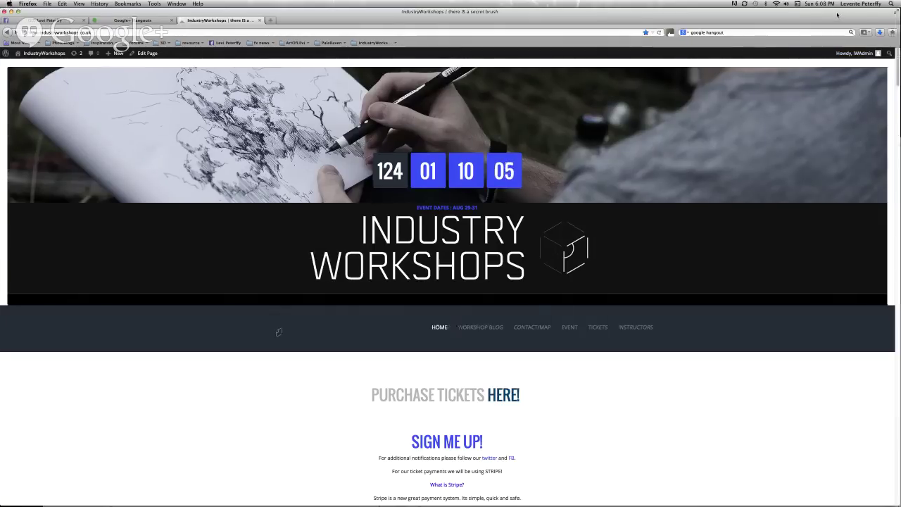
mouse_move(849, 51)
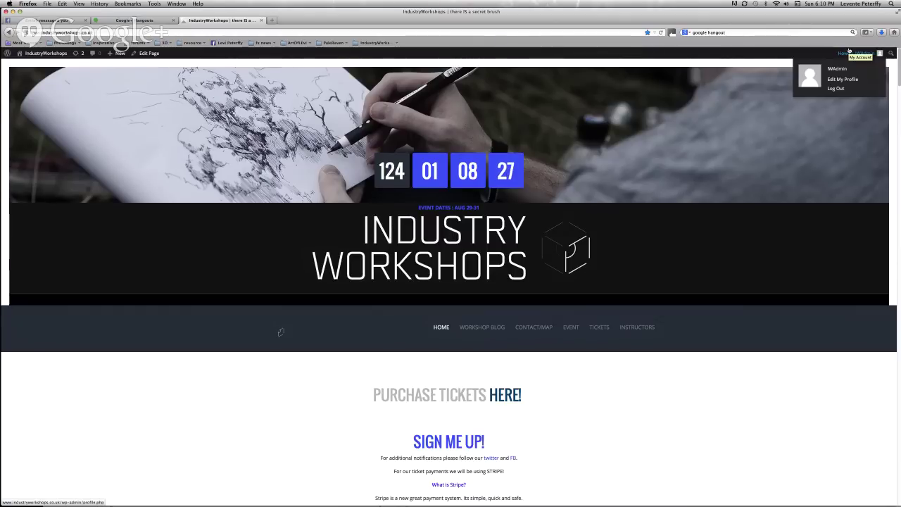
- Switch to Adobe Photoshop CS5 and put its open document into full-screen mode
key(super+Tab)
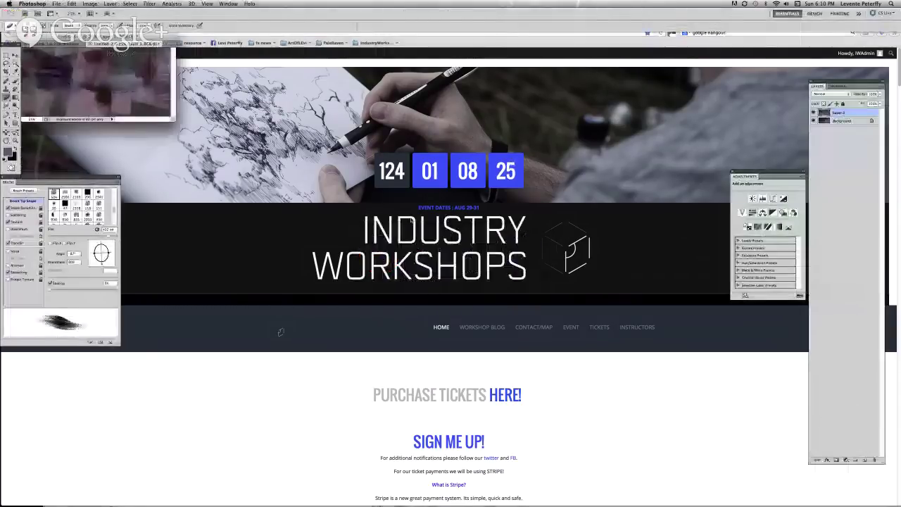
key(f)
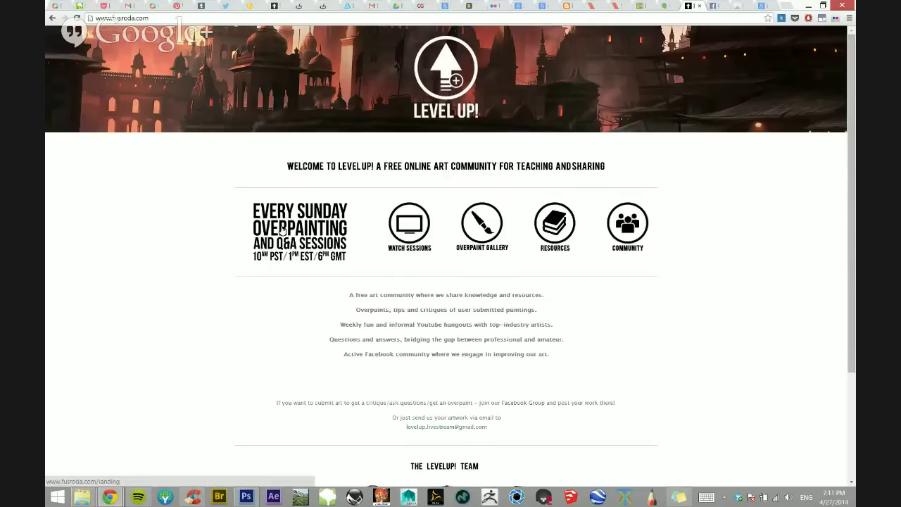
- Open LevelUp!'s Watch Sessions archive and scroll down to the recorded Session 22 video
scroll(266, 242, down, 2)
scroll(596, 270, up, 1)
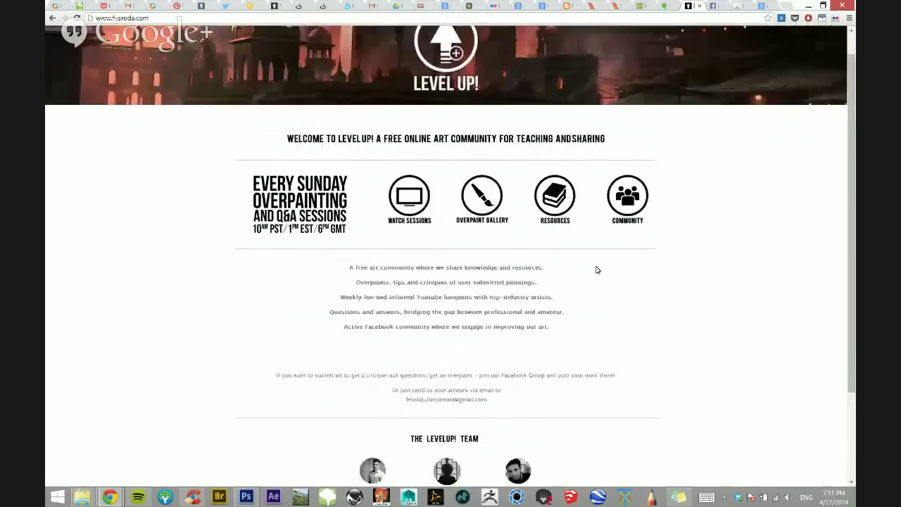
click(296, 225)
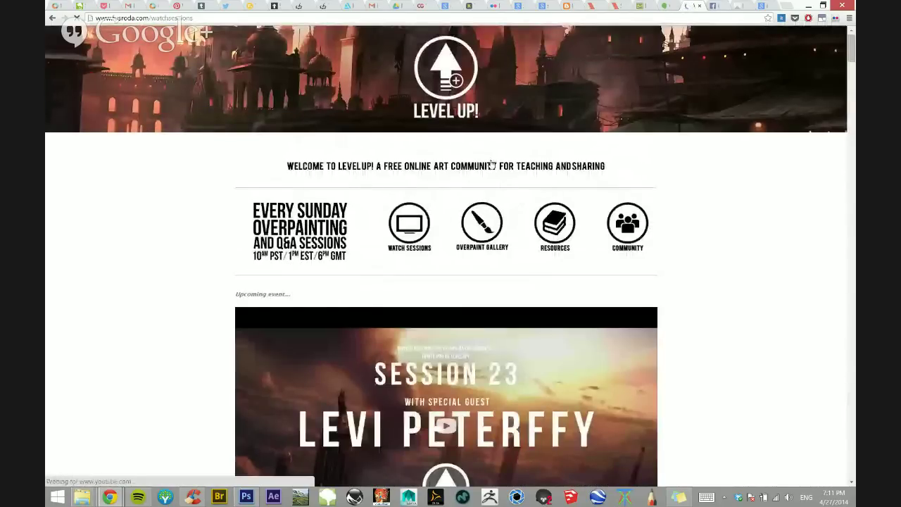
scroll(436, 258, down, 1)
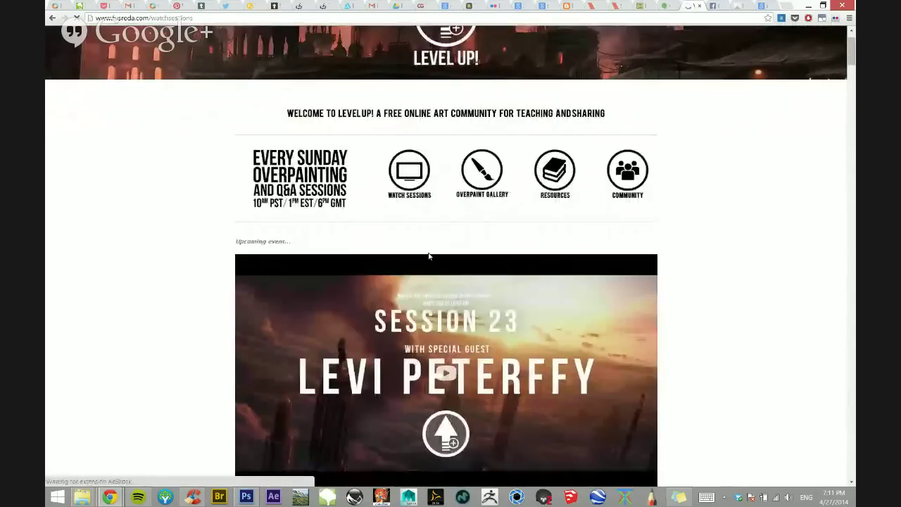
scroll(430, 256, down, 2)
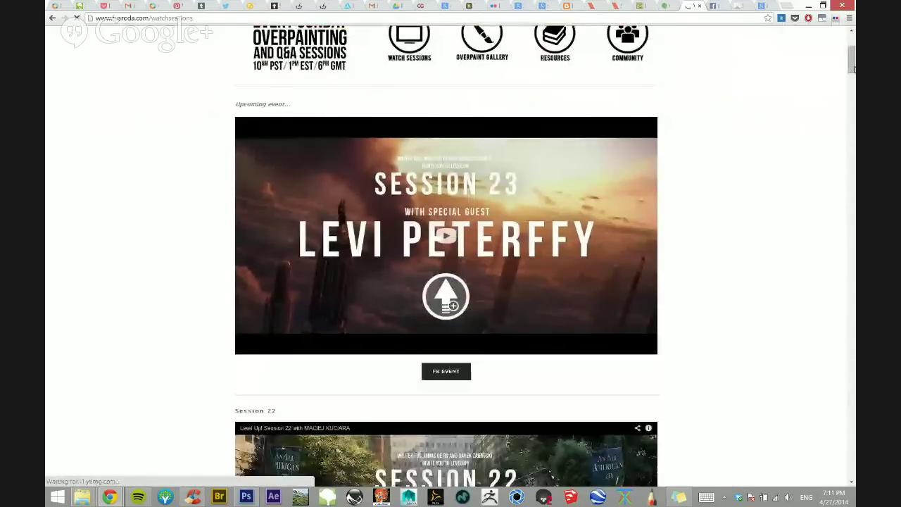
drag(852, 69, 853, 92)
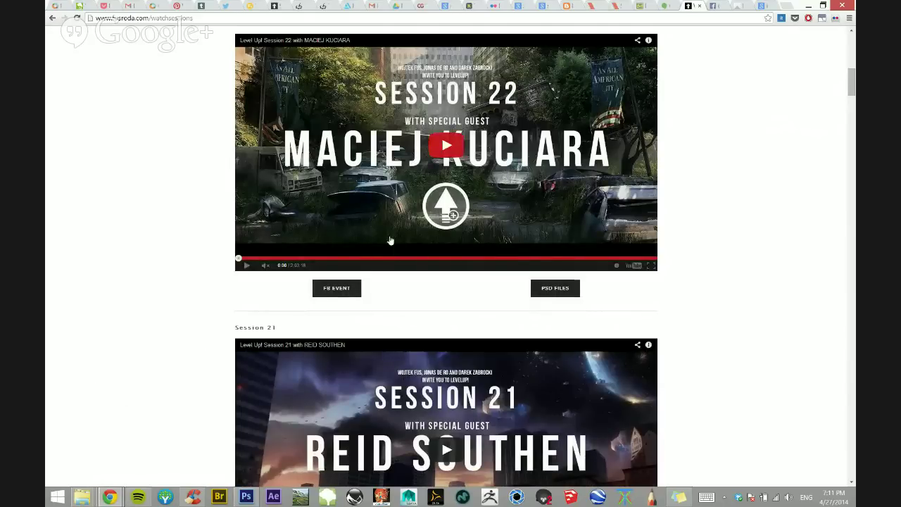
- Scroll through the archived session videos, including Session 22 and Session 21
scroll(388, 241, up, 2)
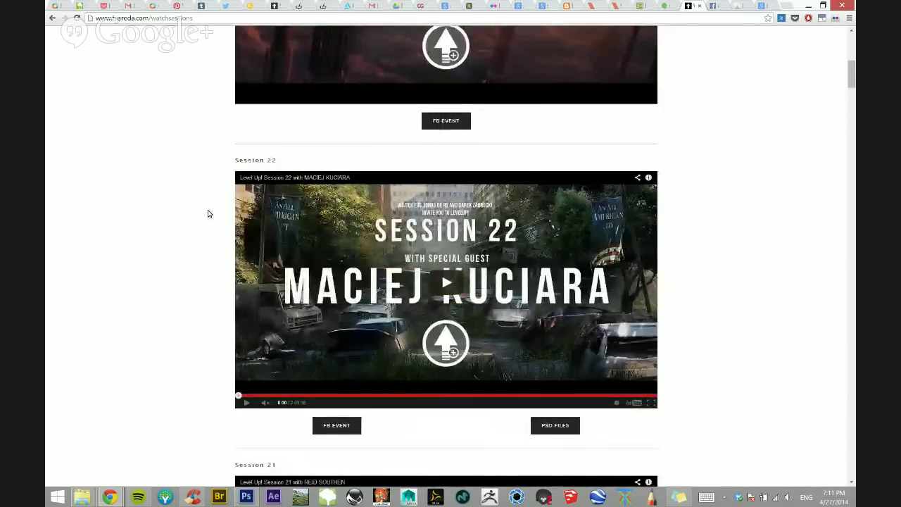
scroll(488, 165, up, 4)
scroll(483, 182, down, 3)
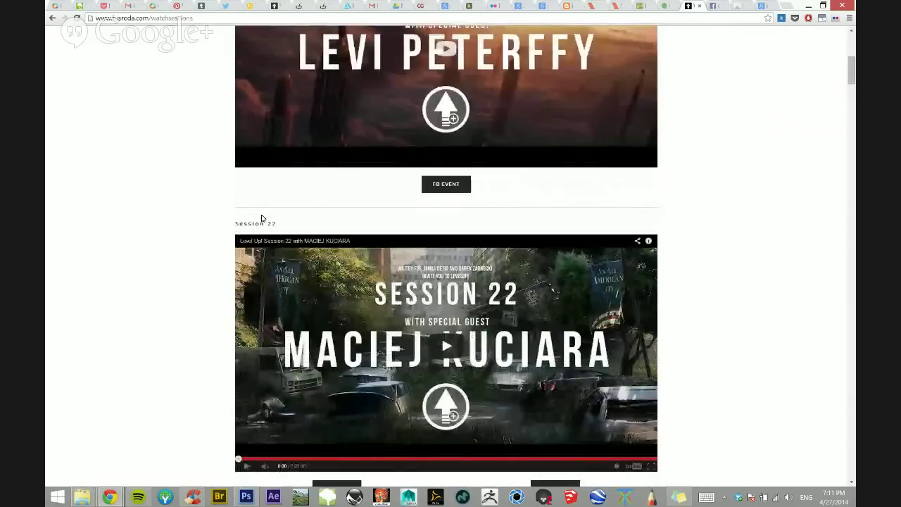
scroll(267, 211, down, 6)
scroll(302, 233, up, 3)
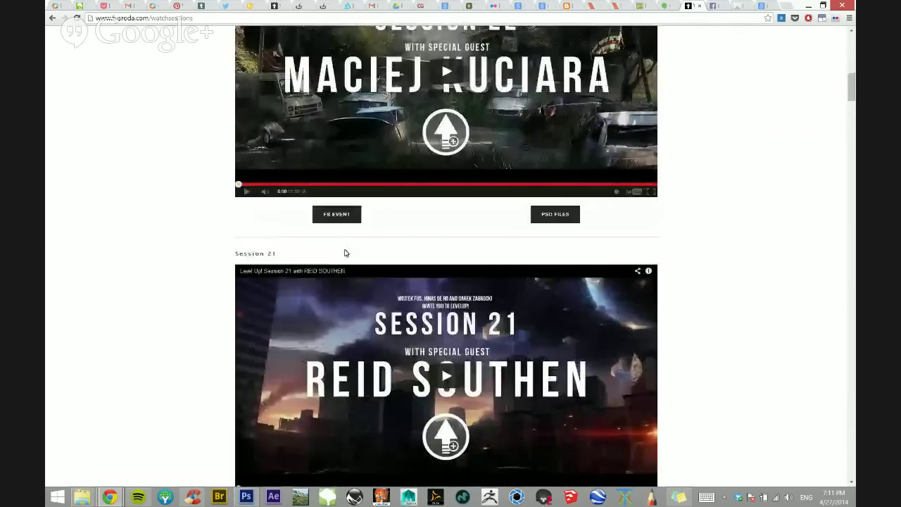
scroll(537, 215, up, 1)
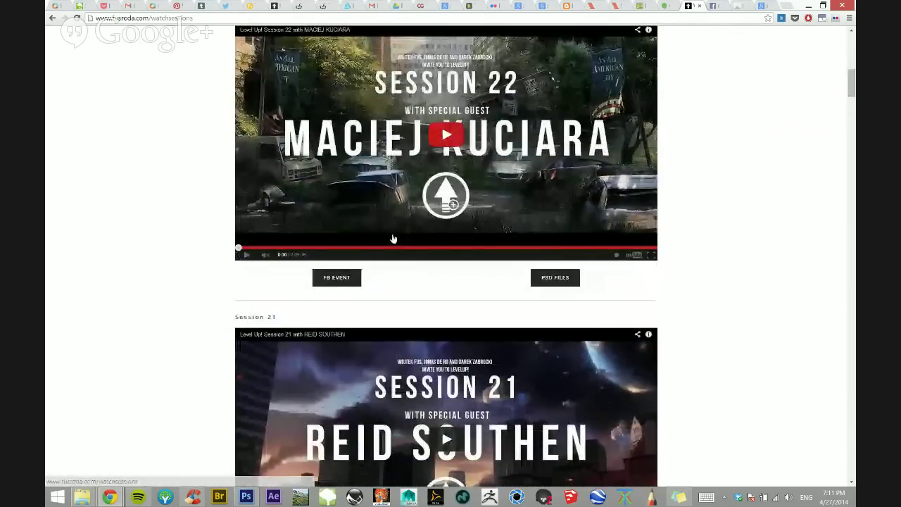
scroll(338, 236, up, 1)
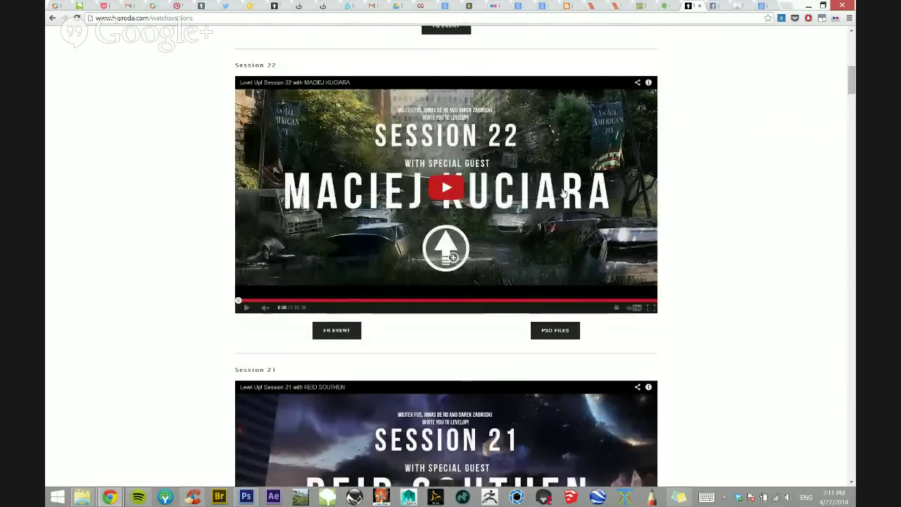
scroll(382, 302, down, 1)
scroll(337, 280, down, 2)
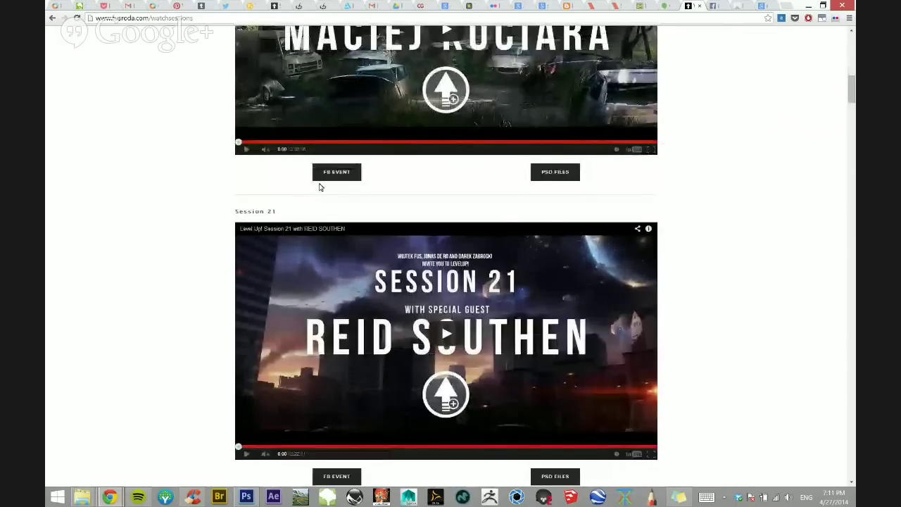
scroll(319, 186, down, 10)
scroll(274, 246, down, 5)
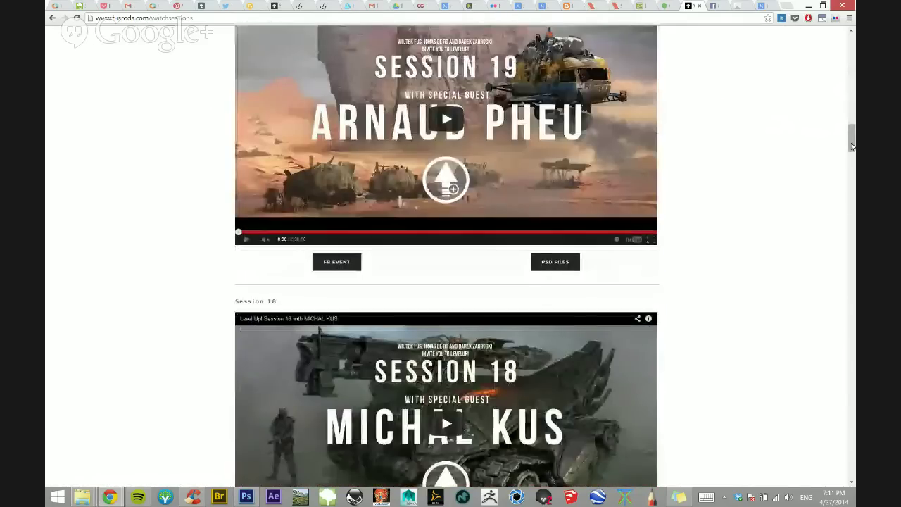
drag(851, 139, 826, 60)
- Return to the top of Watch Sessions and open the LevelUp! Overpaint Gallery page
scroll(344, 348, down, 5)
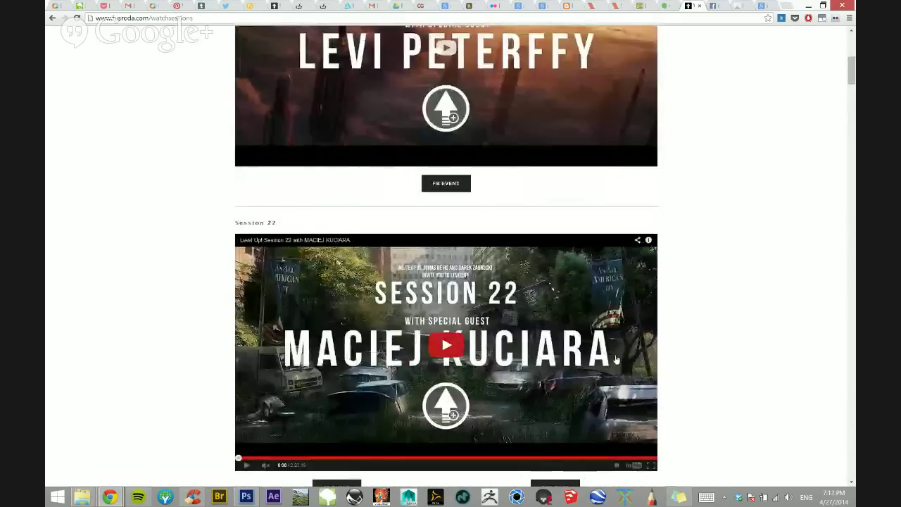
scroll(344, 348, down, 4)
scroll(316, 350, up, 5)
scroll(266, 350, down, 1)
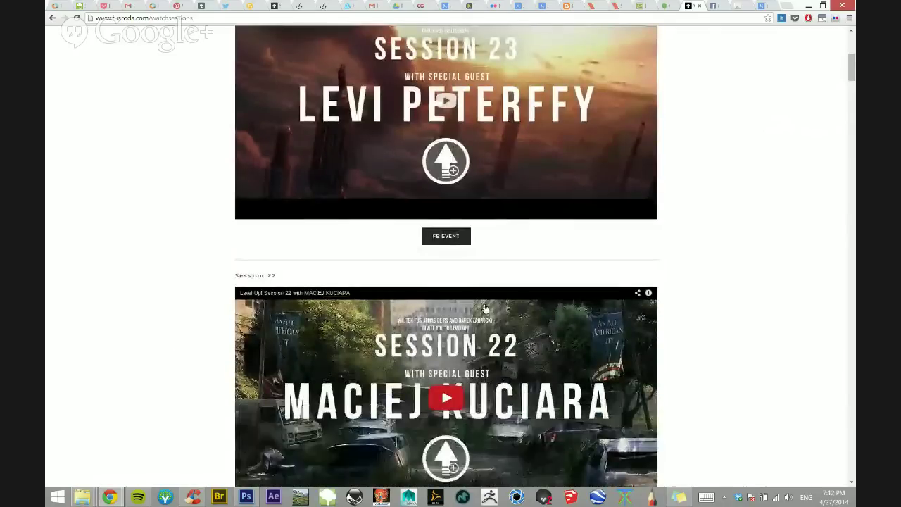
scroll(266, 350, down, 1)
scroll(282, 346, up, 3)
scroll(361, 139, up, 3)
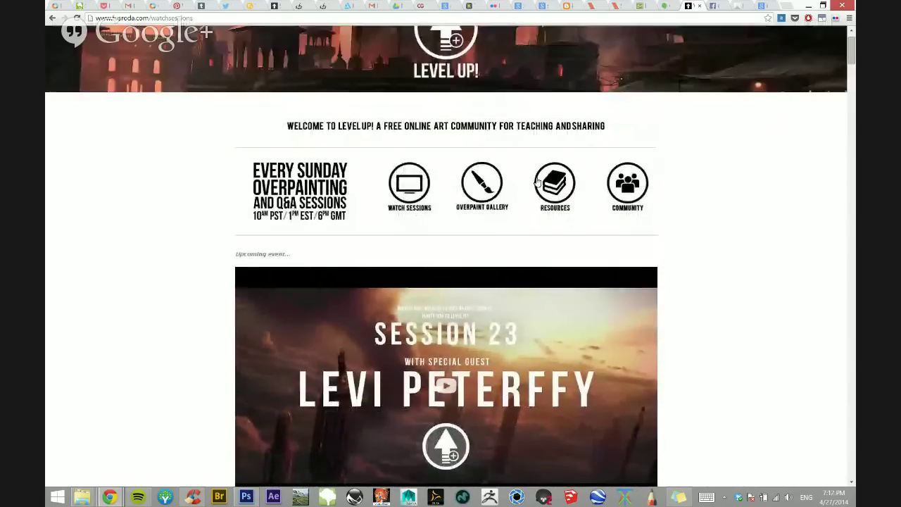
click(415, 213)
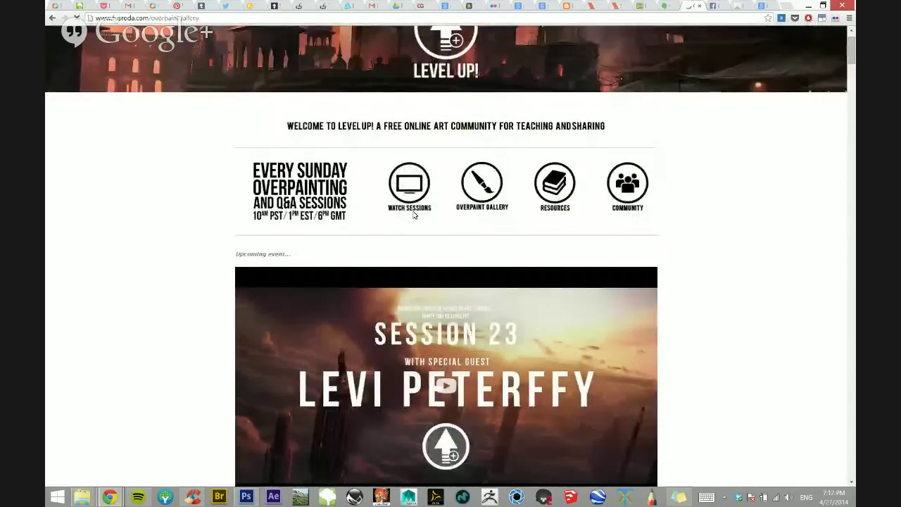
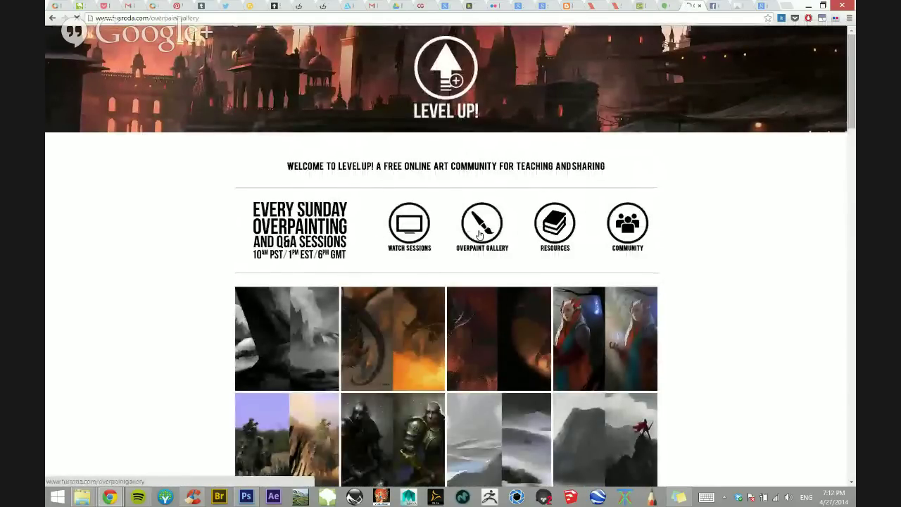
- View the Session 20 forest overpaint full size, step to the next painting, then close the lightbox
scroll(490, 251, down, 5)
scroll(491, 251, down, 3)
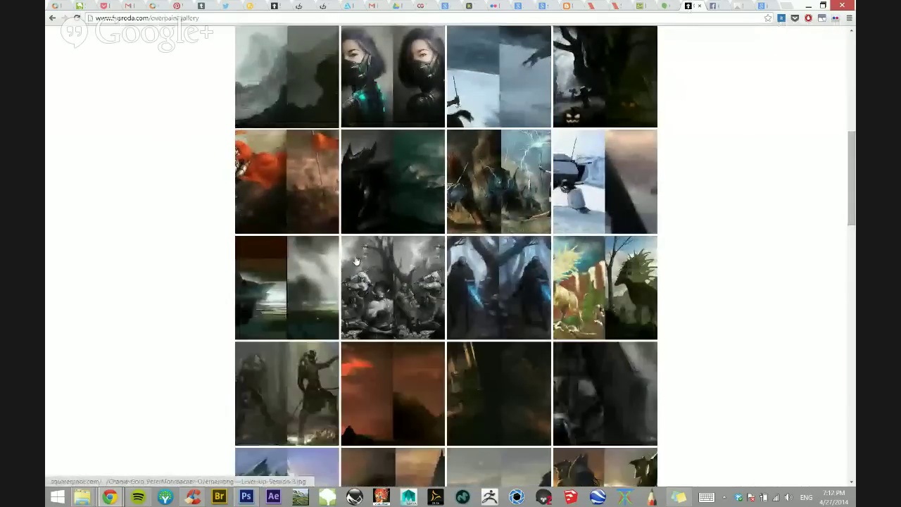
scroll(356, 261, down, 4)
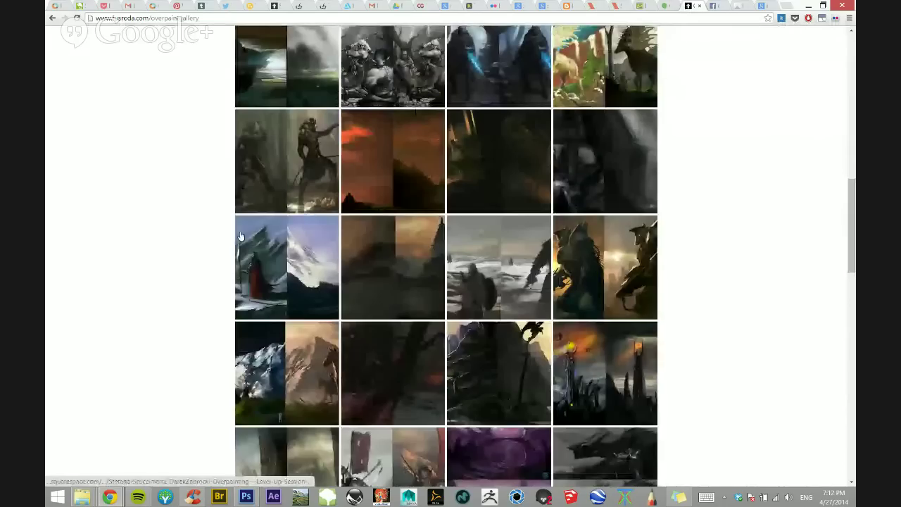
scroll(240, 236, down, 7)
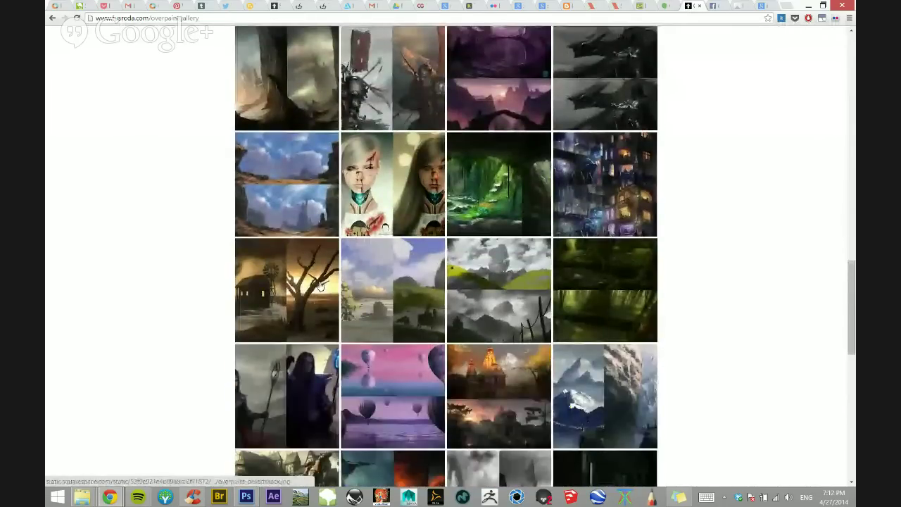
scroll(590, 261, down, 2)
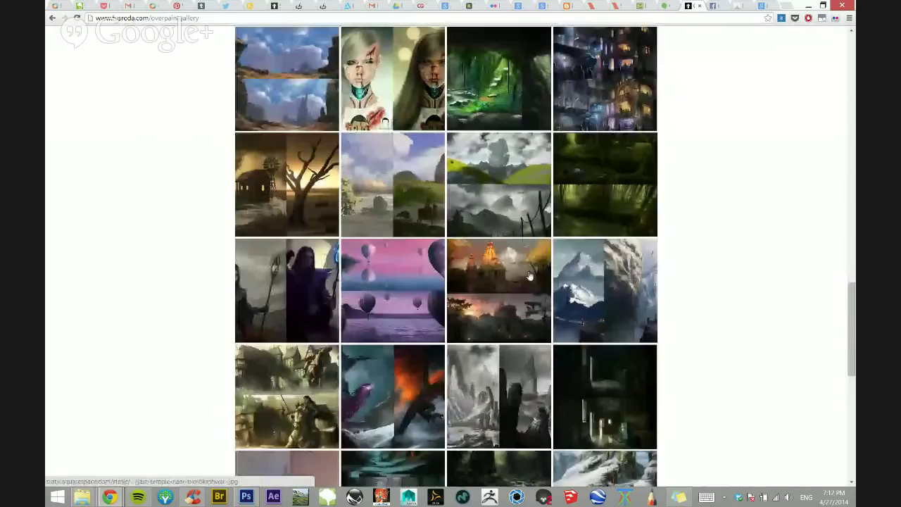
scroll(388, 313, down, 1)
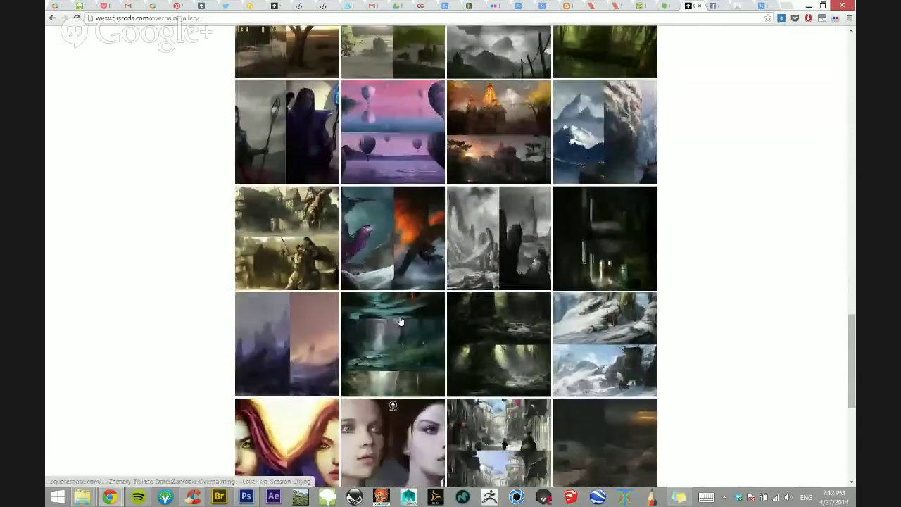
click(493, 355)
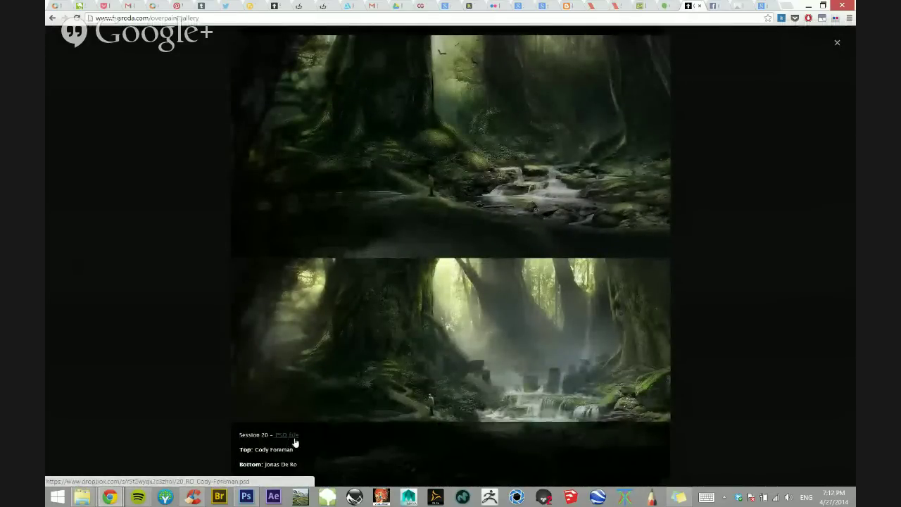
click(280, 323)
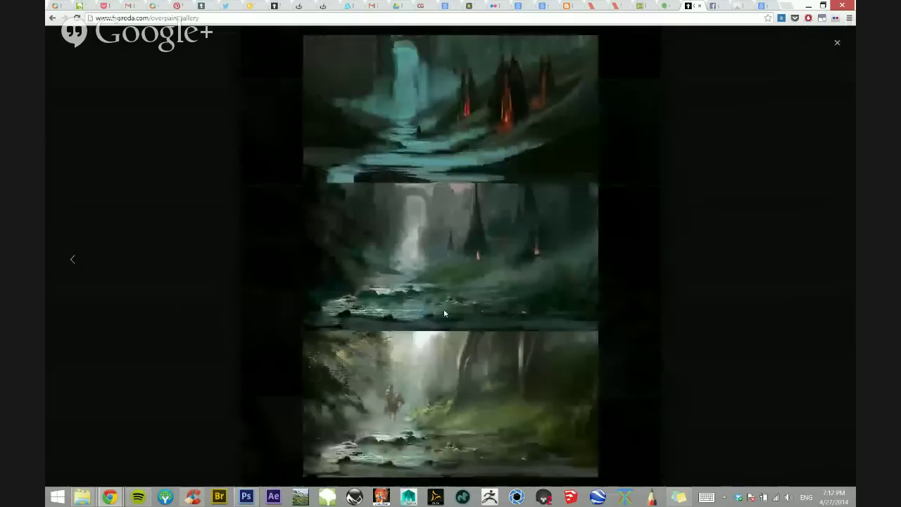
click(837, 44)
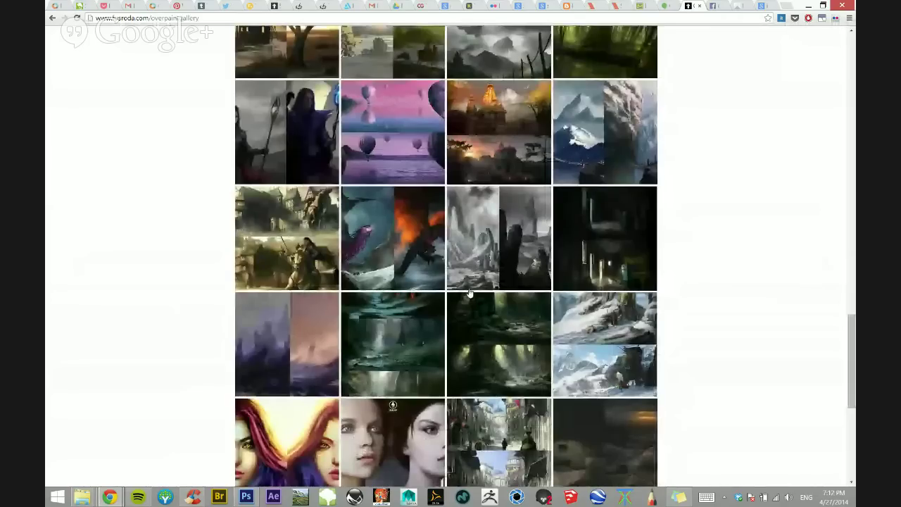
- Return to the top of the page and go to the Resources page
scroll(469, 296, down, 3)
scroll(464, 305, up, 12)
scroll(463, 305, up, 10)
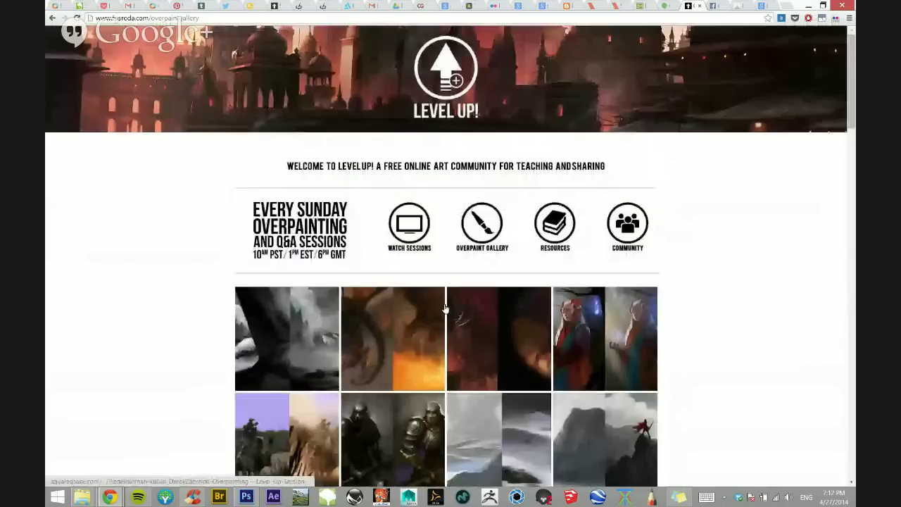
click(551, 216)
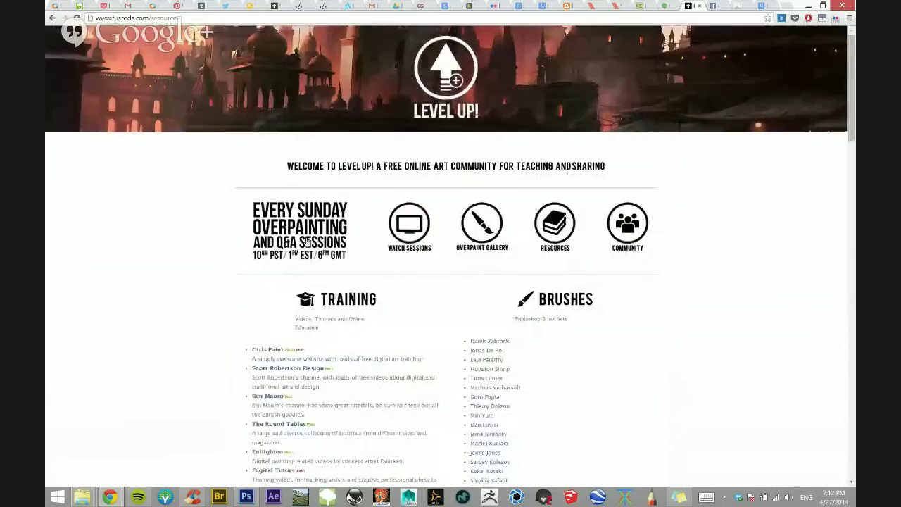
scroll(360, 282, down, 1)
scroll(360, 282, down, 3)
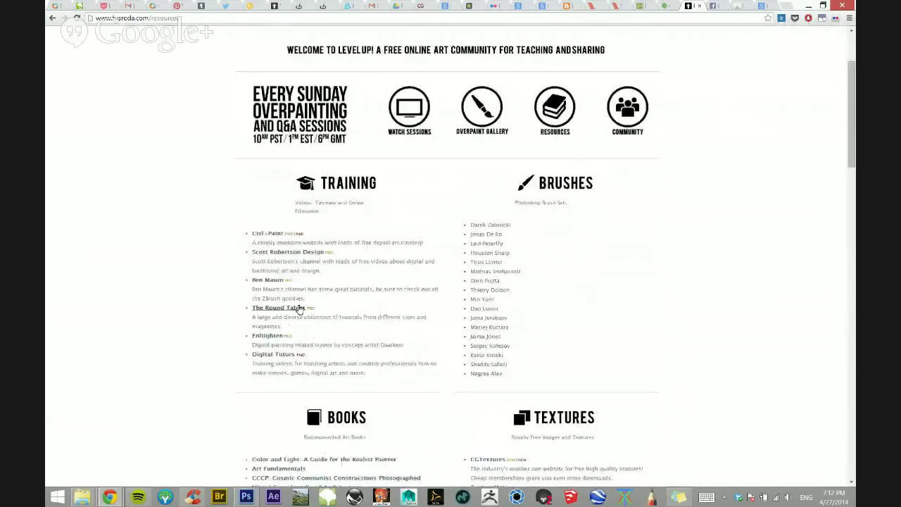
scroll(411, 251, down, 5)
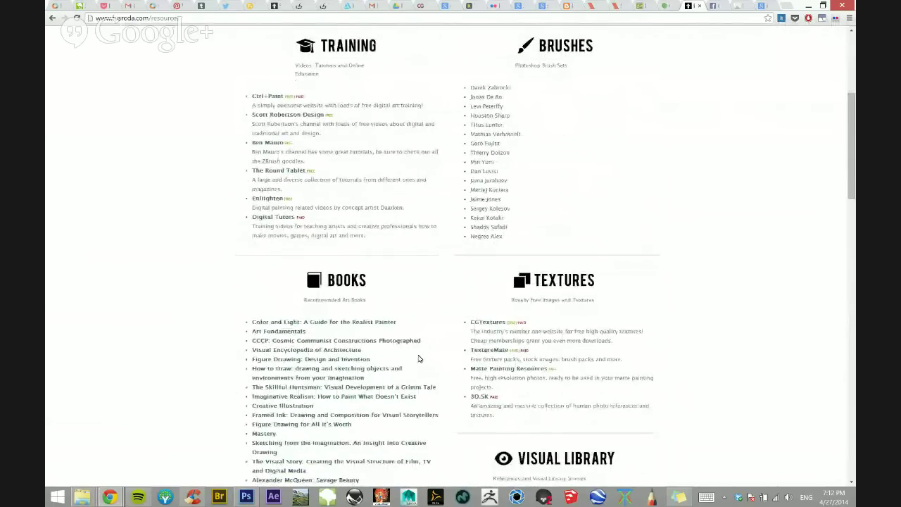
scroll(290, 212, up, 2)
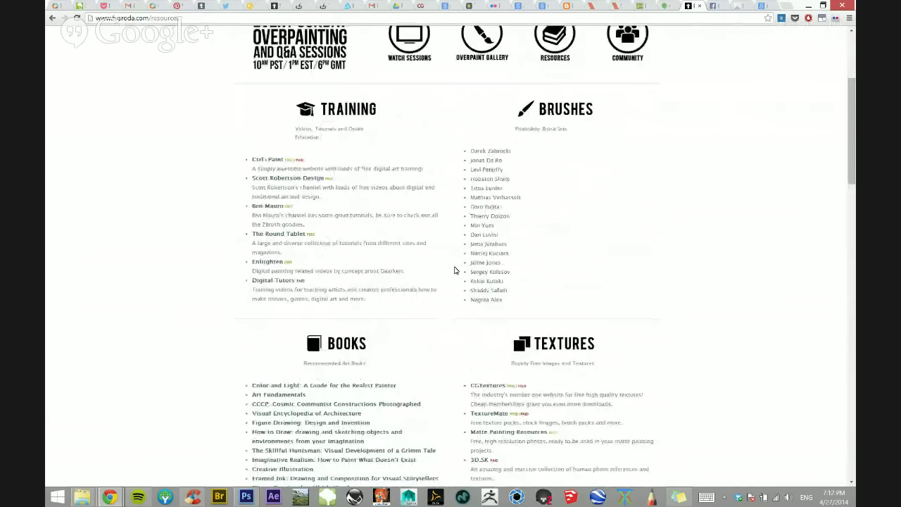
scroll(451, 264, up, 5)
scroll(380, 248, down, 10)
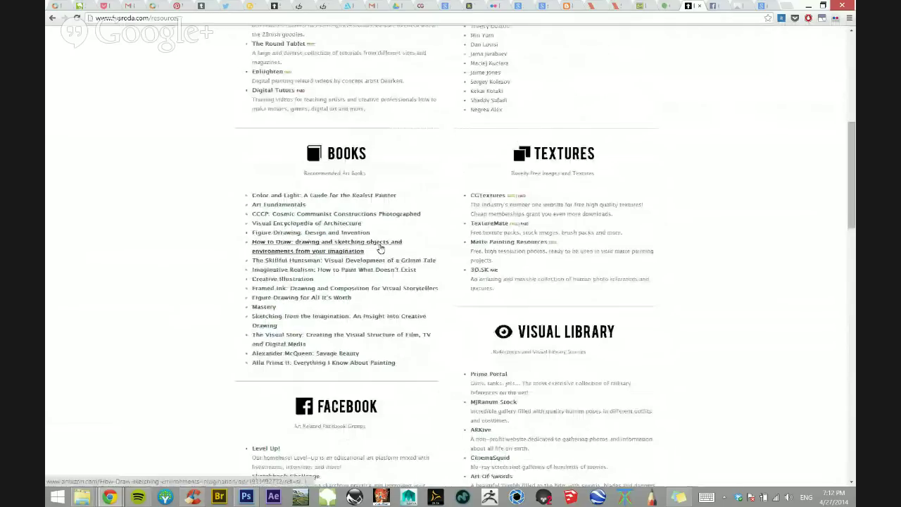
scroll(380, 247, down, 10)
scroll(378, 248, down, 8)
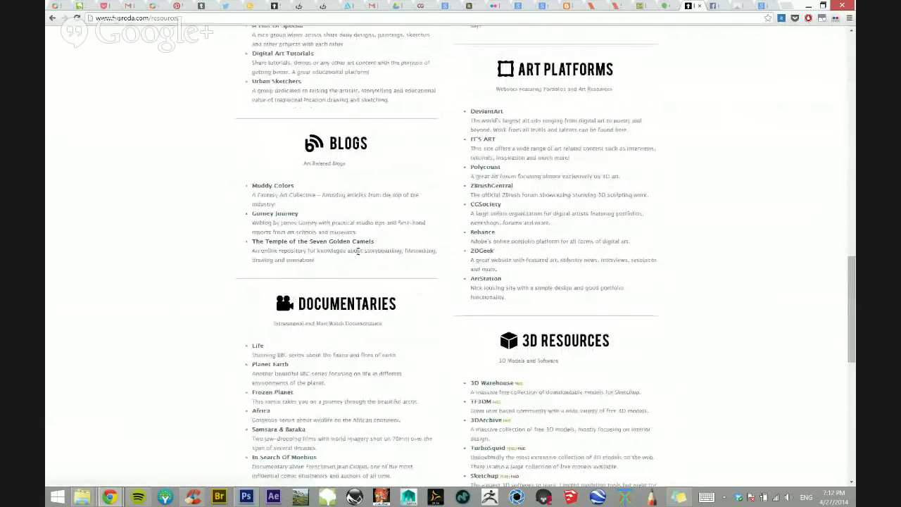
scroll(358, 251, down, 1)
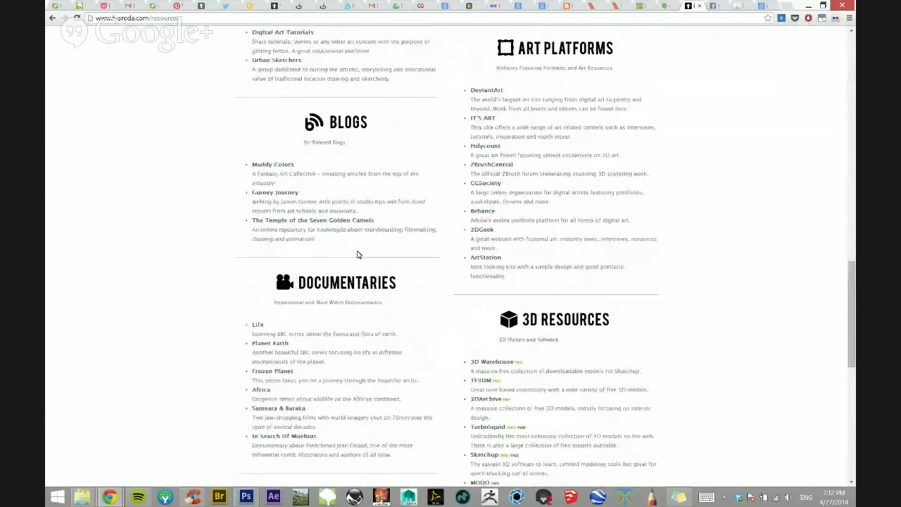
scroll(357, 254, down, 9)
scroll(374, 265, down, 3)
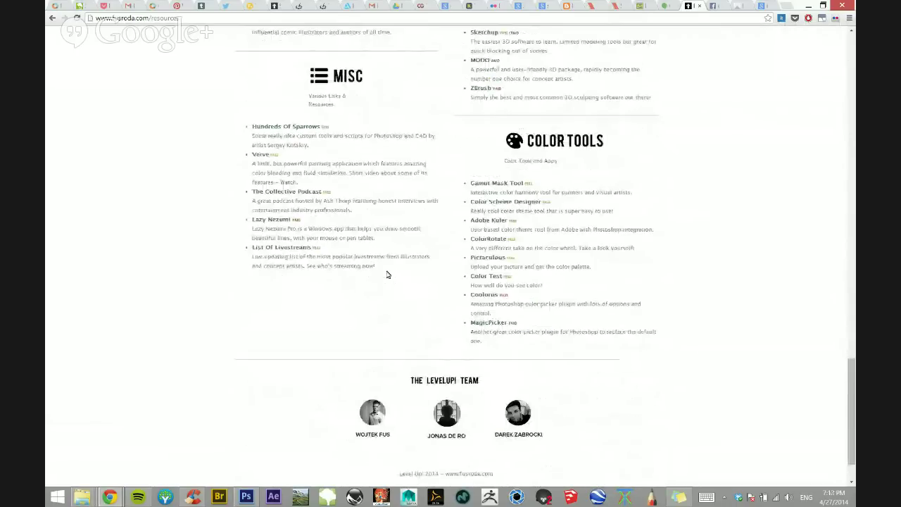
scroll(388, 275, up, 2)
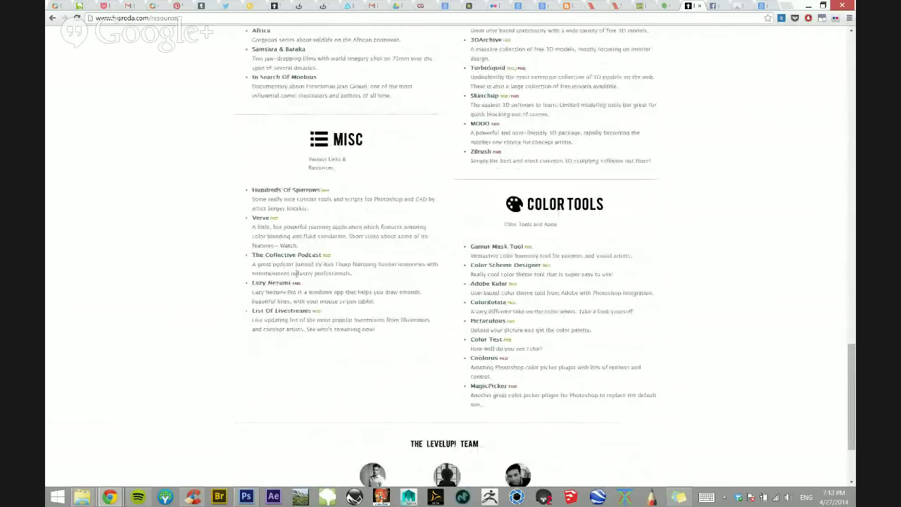
scroll(296, 273, up, 1)
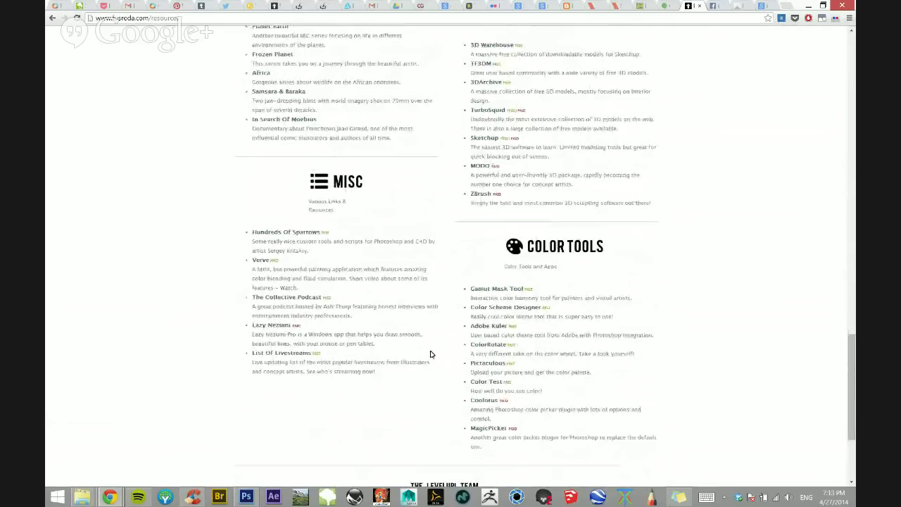
scroll(342, 325, up, 2)
scroll(260, 287, down, 2)
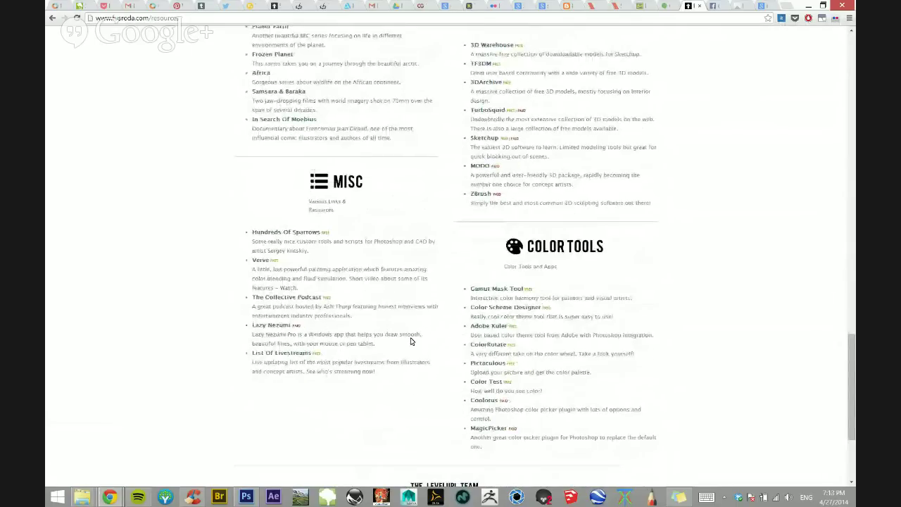
scroll(412, 342, up, 10)
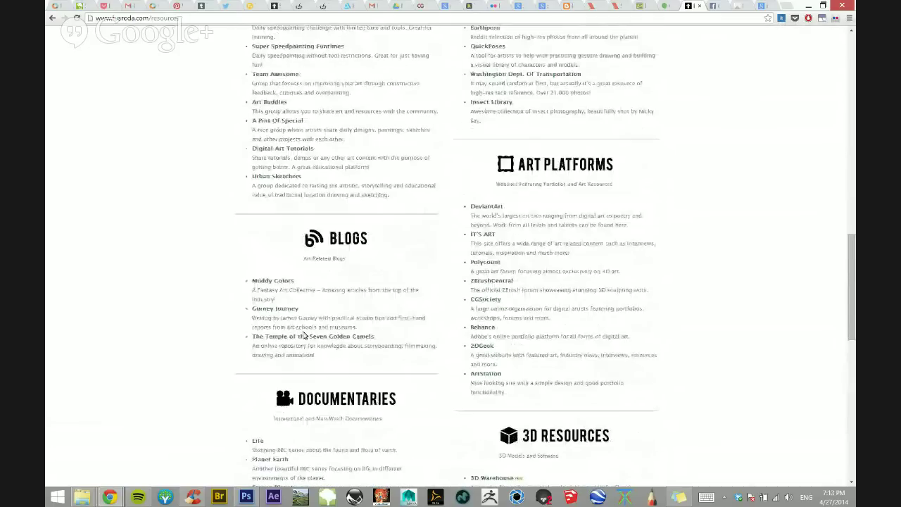
scroll(283, 306, up, 6)
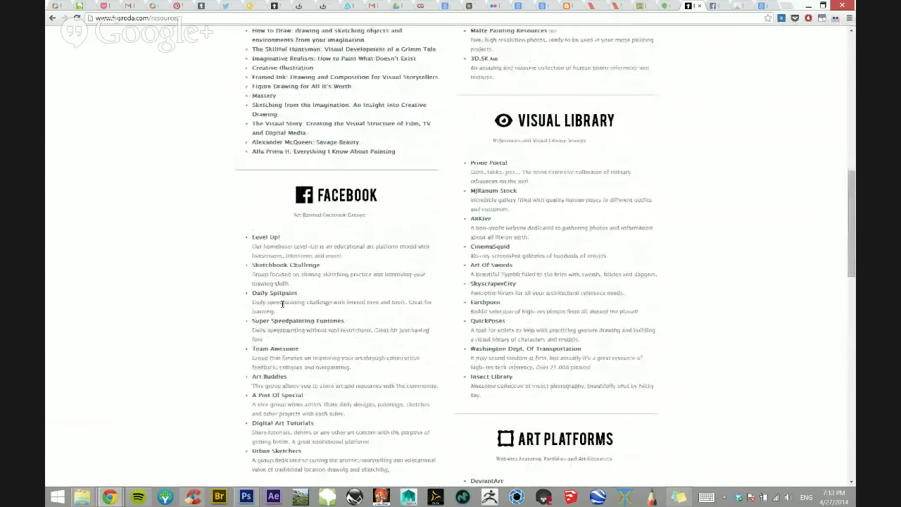
scroll(281, 304, up, 7)
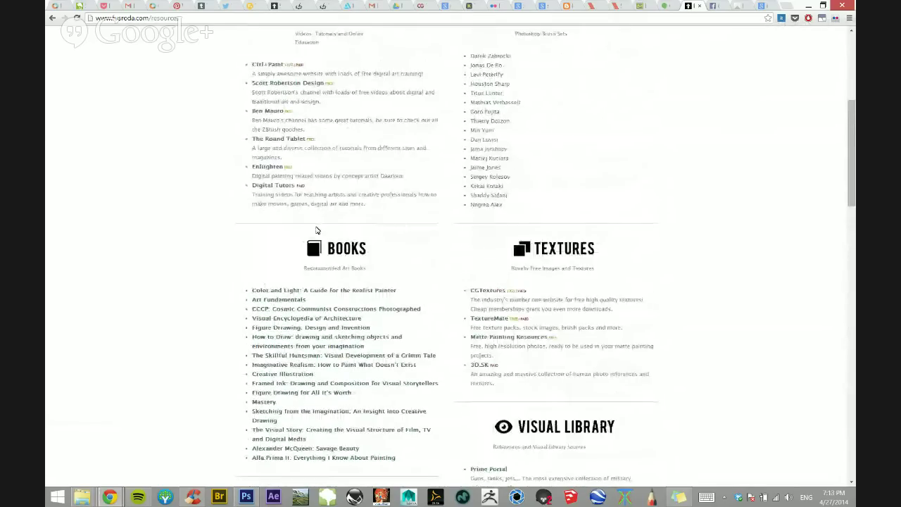
scroll(317, 230, up, 4)
scroll(555, 213, down, 6)
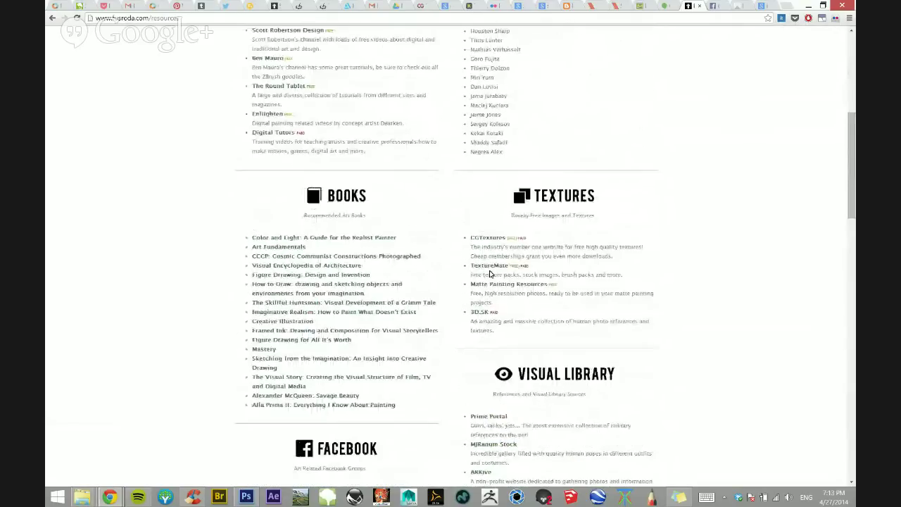
scroll(288, 253, down, 7)
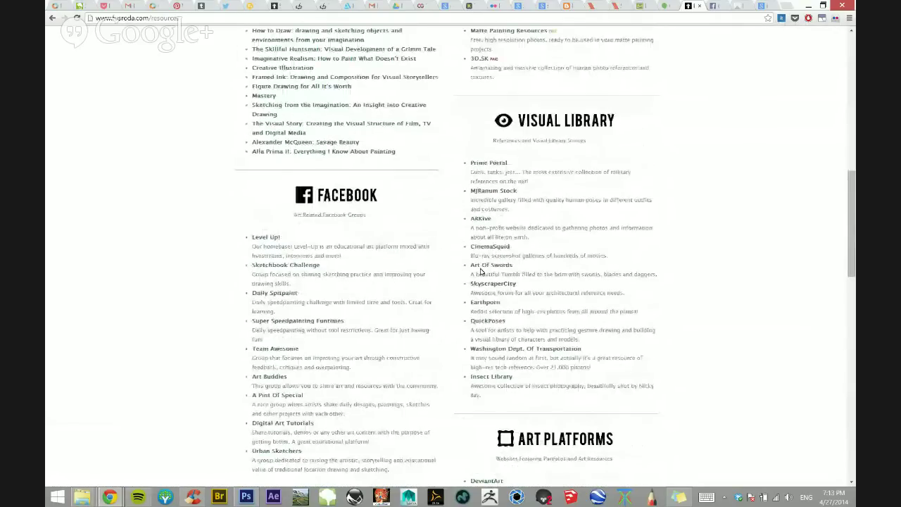
scroll(492, 162, up, 8)
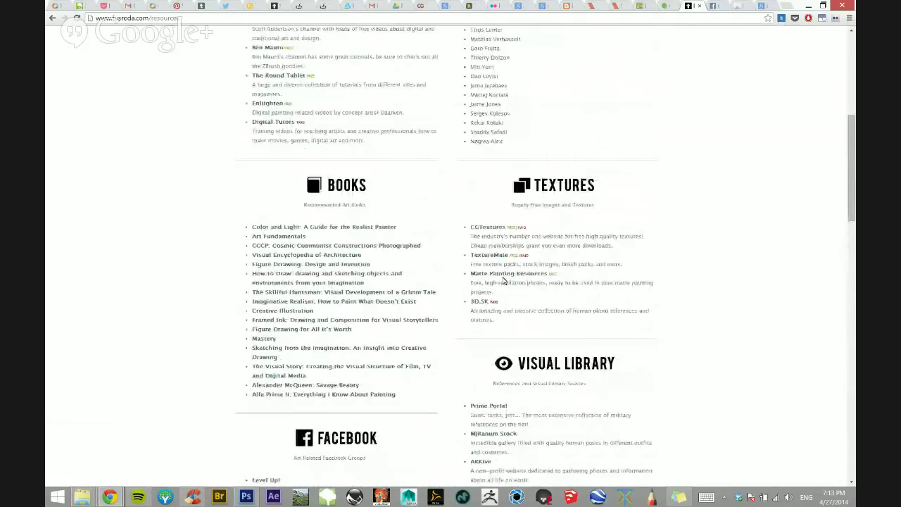
scroll(433, 315, down, 2)
scroll(432, 315, down, 4)
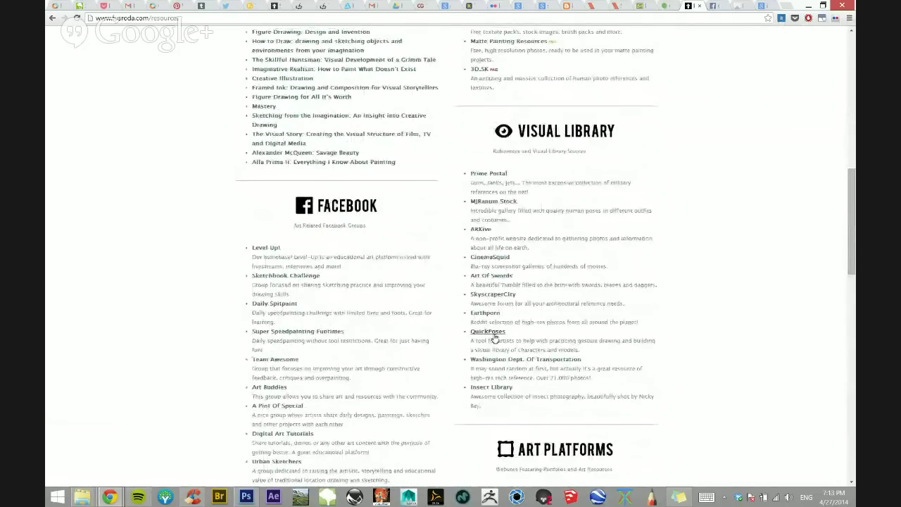
scroll(495, 337, down, 3)
scroll(330, 244, up, 12)
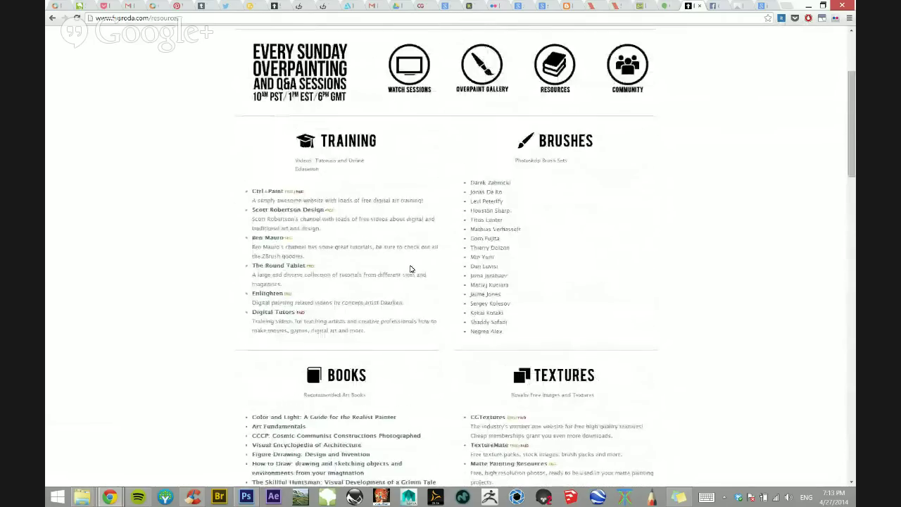
scroll(411, 269, down, 6)
scroll(302, 291, down, 4)
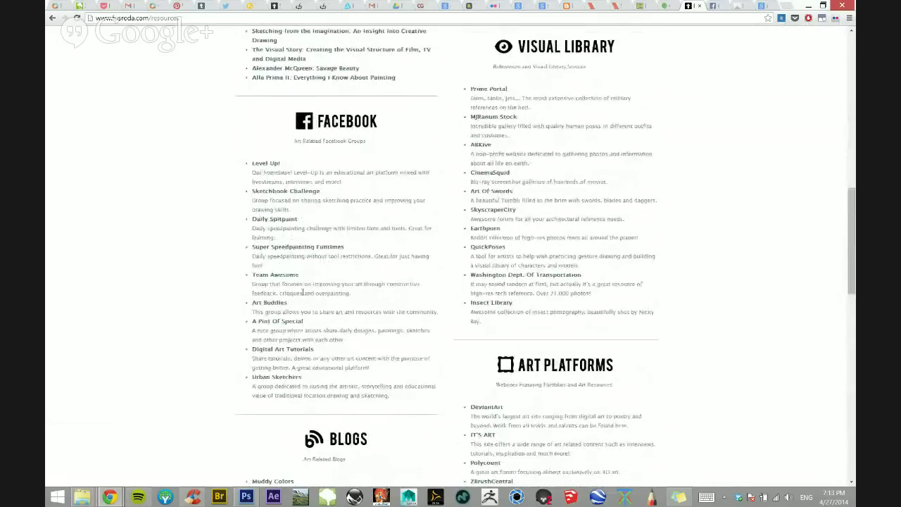
scroll(303, 291, down, 4)
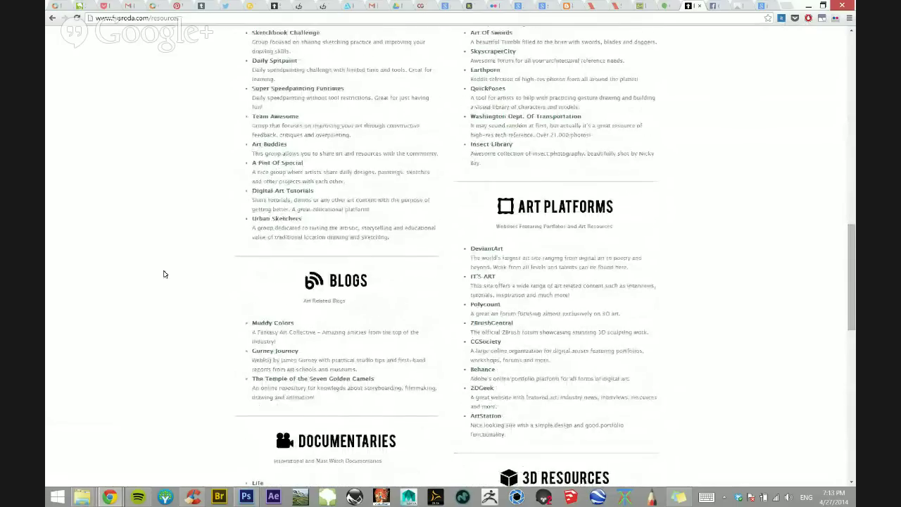
scroll(388, 279, down, 4)
scroll(308, 293, down, 5)
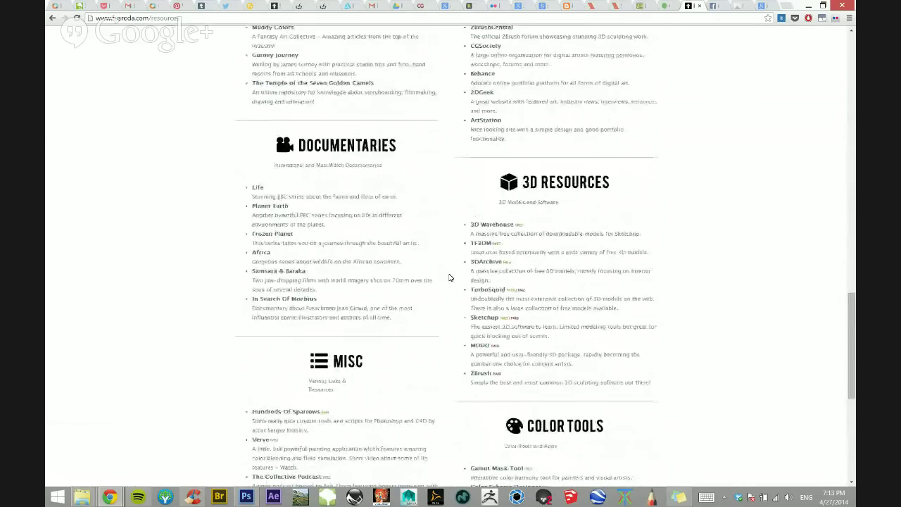
scroll(450, 277, up, 20)
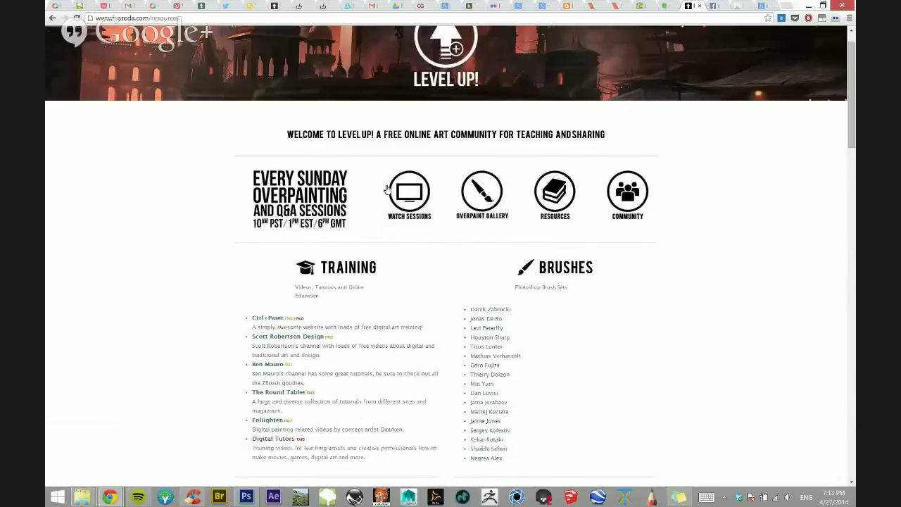
scroll(374, 241, up, 1)
scroll(374, 241, down, 1)
scroll(374, 242, down, 1)
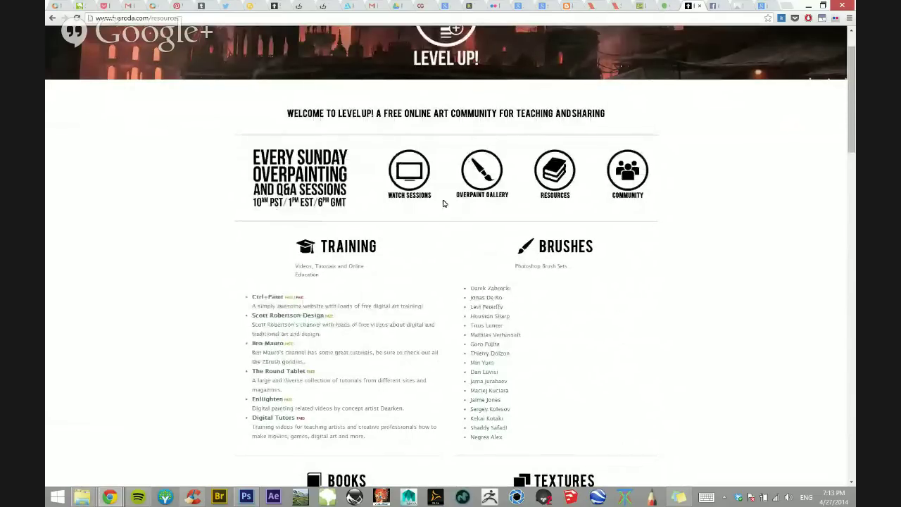
- Open Watch Sessions and scroll through the recorded session videos, ending back at Session 23
click(419, 183)
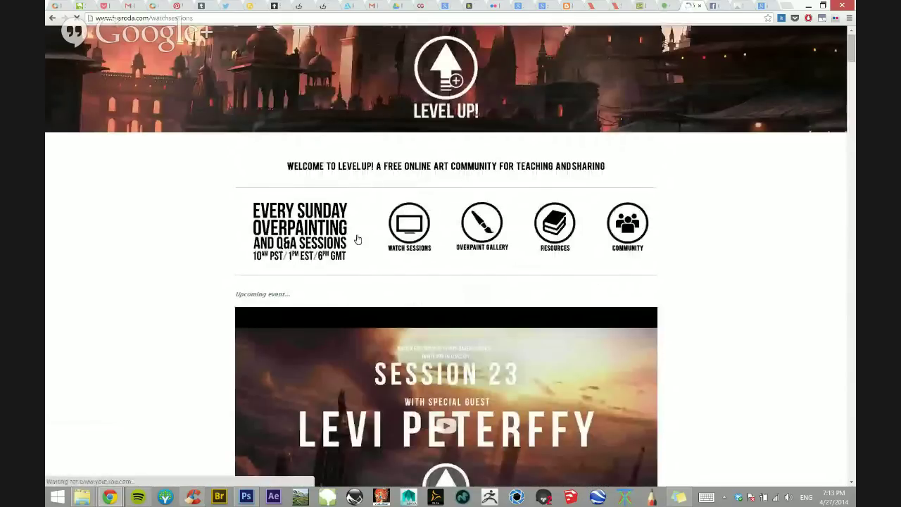
scroll(292, 321, down, 4)
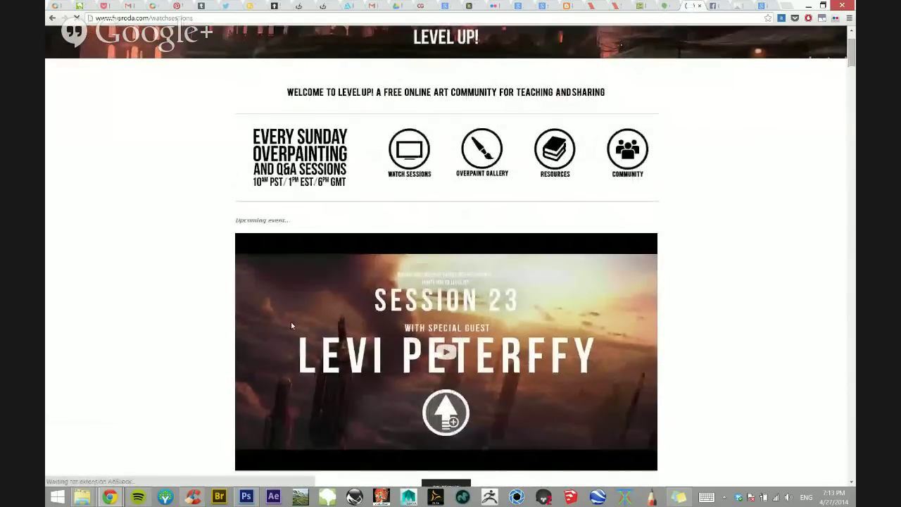
scroll(275, 325, up, 2)
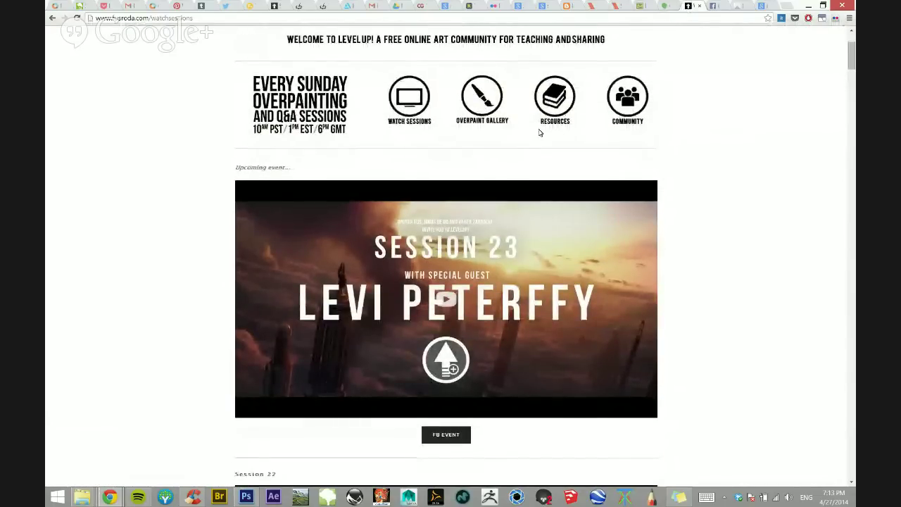
scroll(294, 250, down, 3)
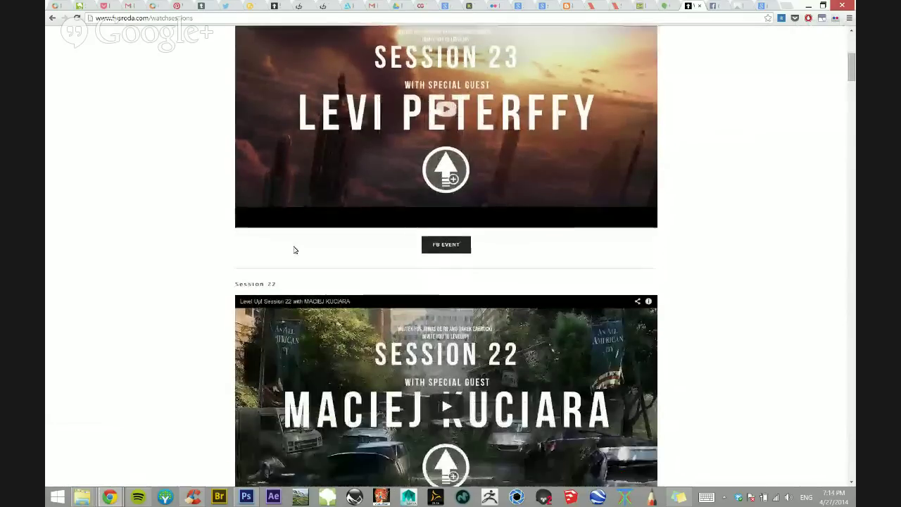
scroll(294, 250, down, 3)
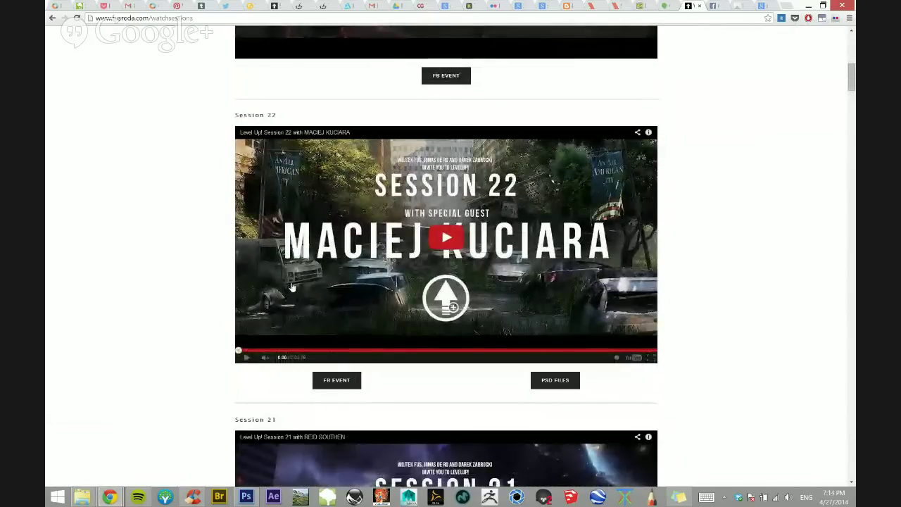
scroll(285, 289, up, 6)
scroll(382, 140, up, 2)
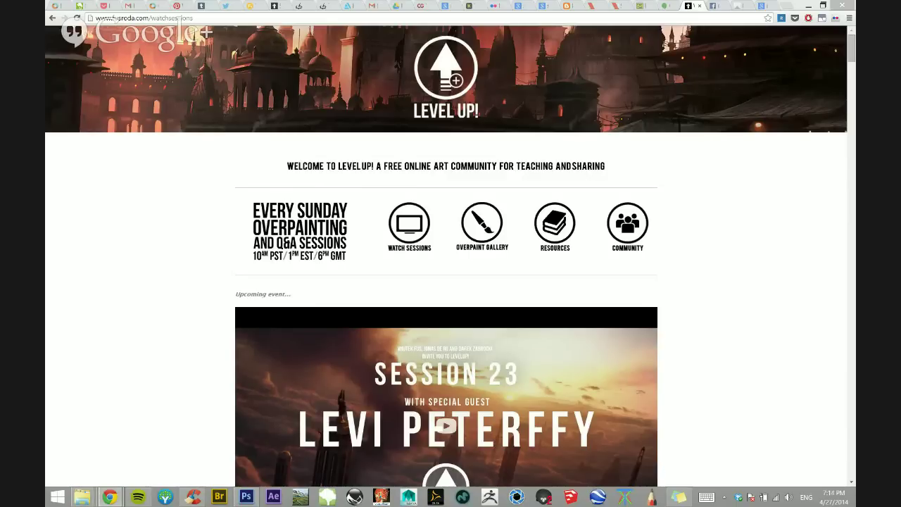
- Switch to the Level Up hangout tab, mute the microphone, and bring the landscape painting forward
click(665, 4)
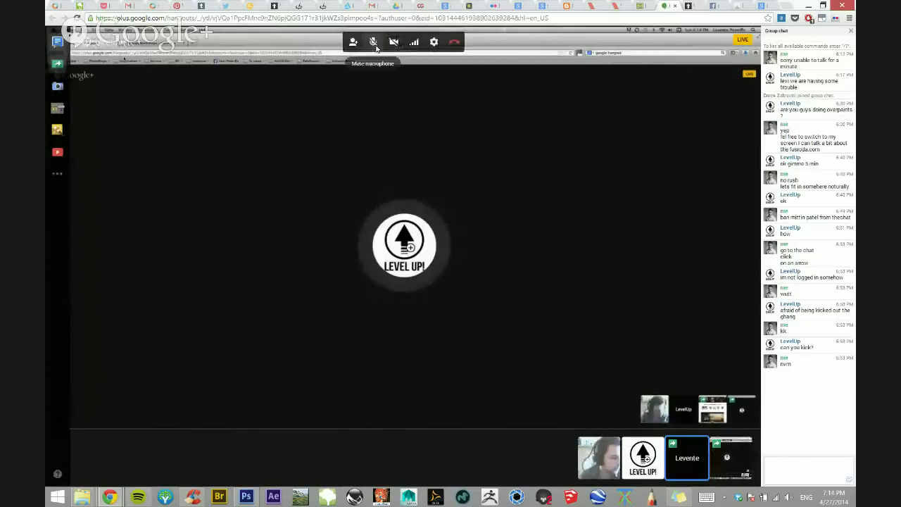
click(374, 42)
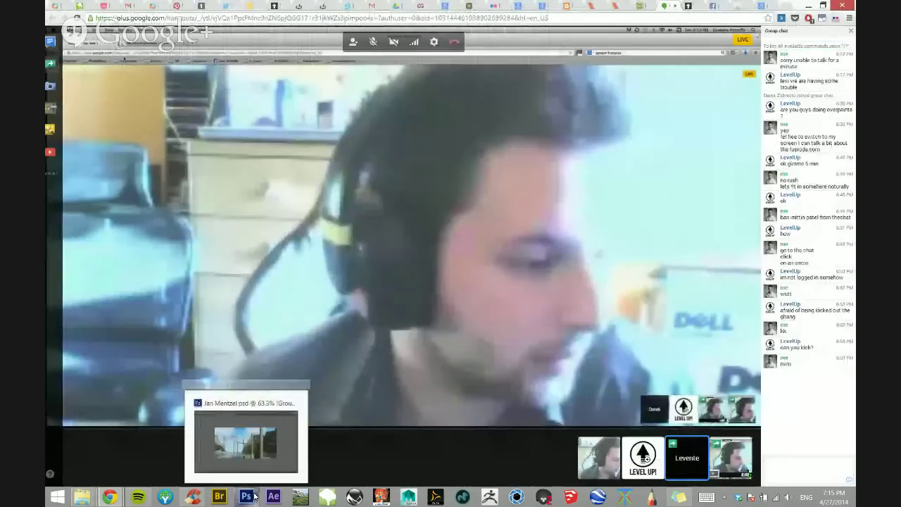
click(255, 497)
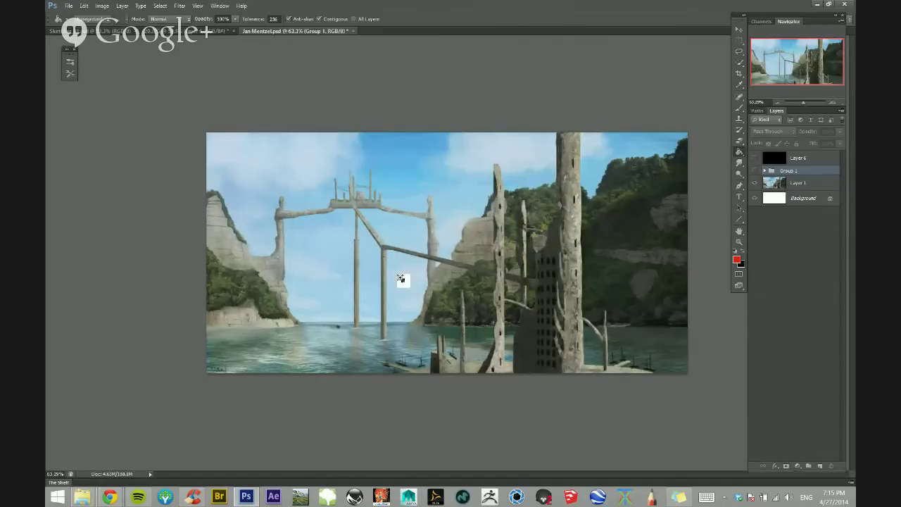
- Zoom and pan around the ruins painting to inspect the water, arch and right cliffs
scroll(415, 280, up, 3)
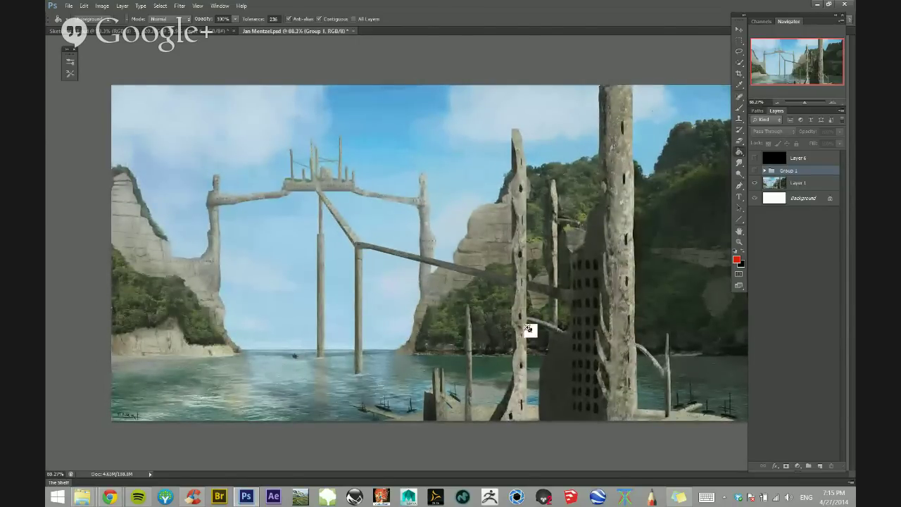
scroll(517, 330, down, 3)
scroll(355, 353, up, 2)
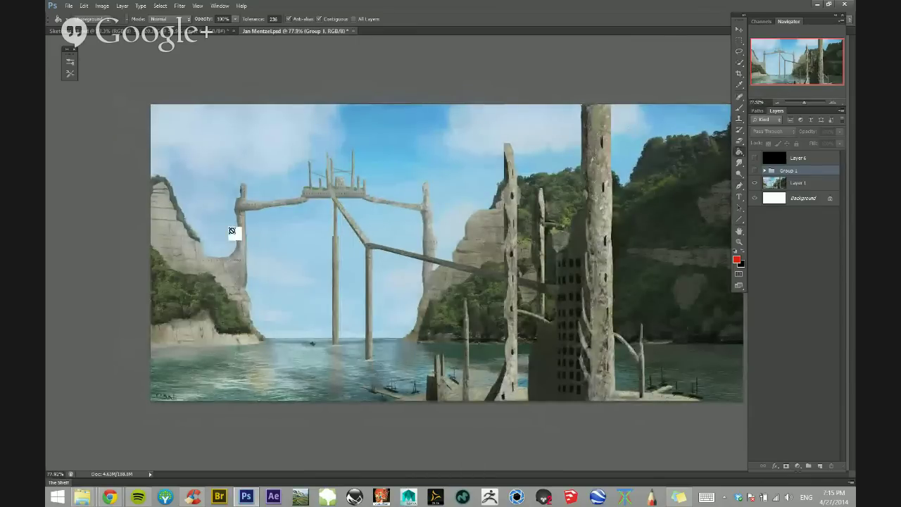
scroll(356, 276, up, 2)
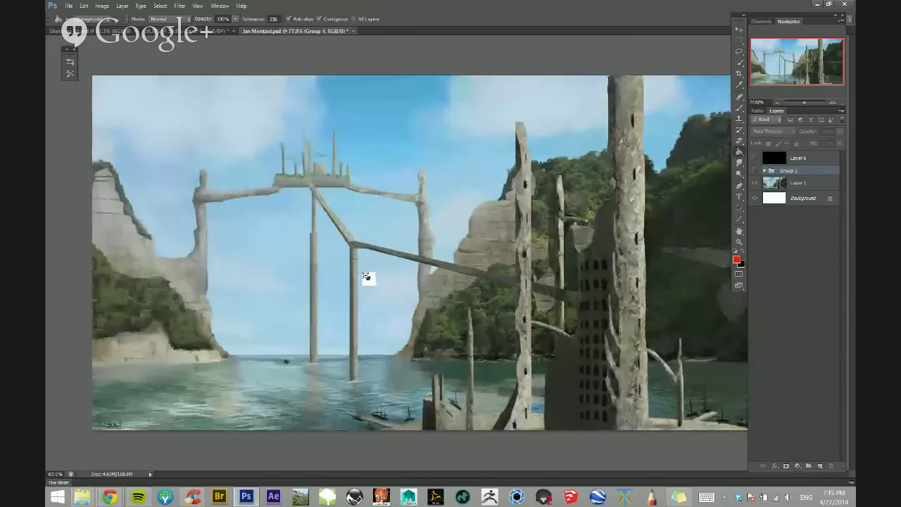
scroll(595, 305, down, 1)
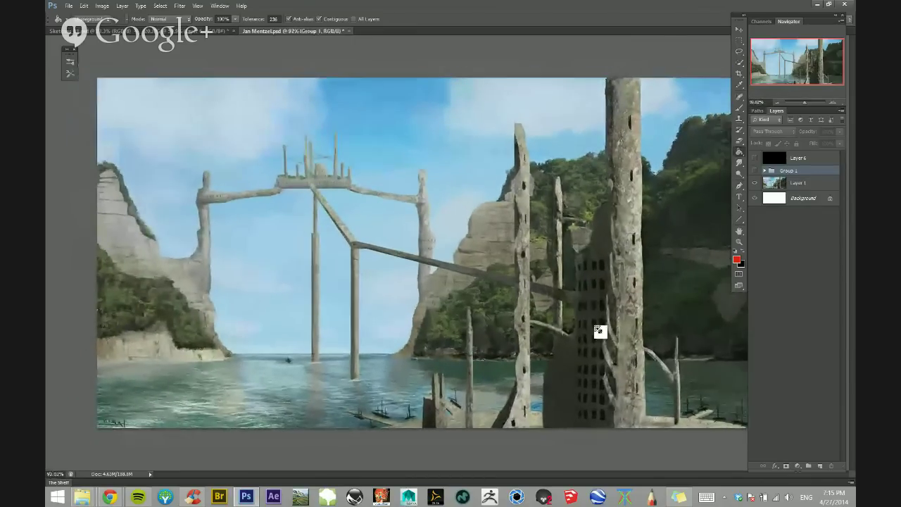
scroll(597, 328, down, 8)
scroll(475, 280, up, 7)
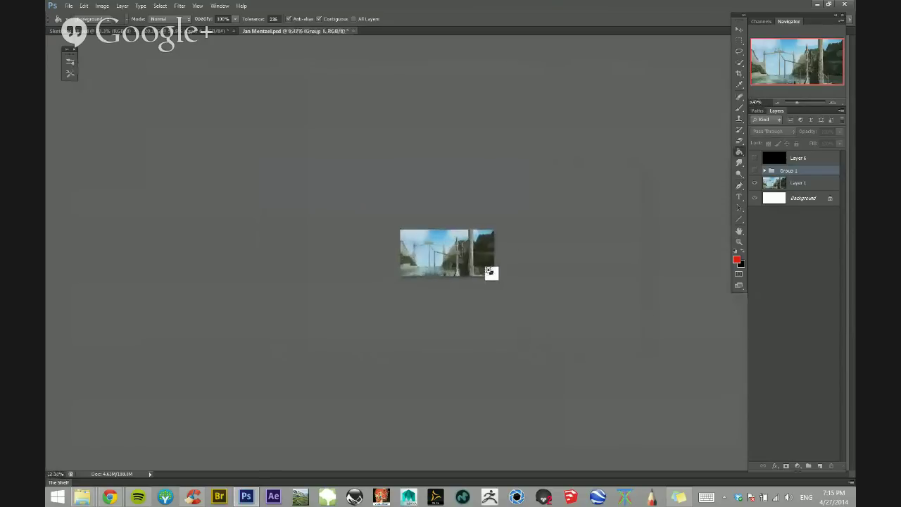
scroll(591, 256, down, 2)
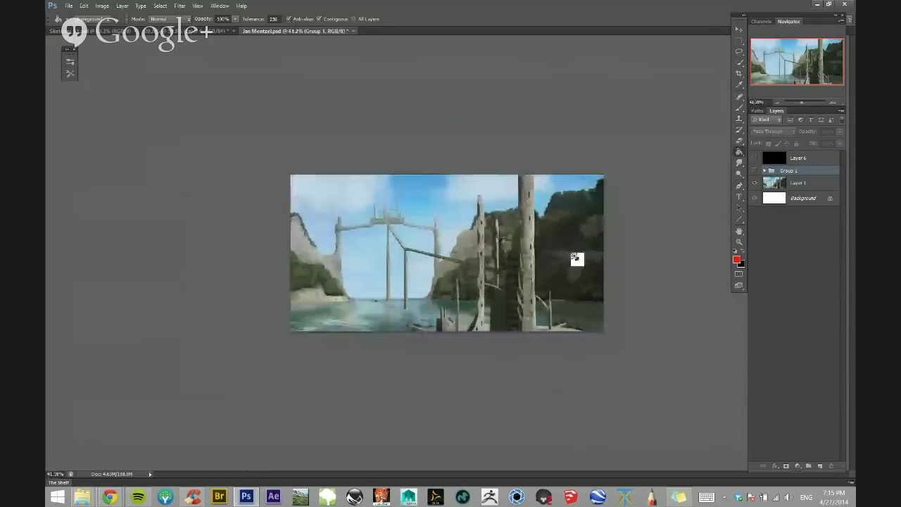
scroll(422, 278, up, 2)
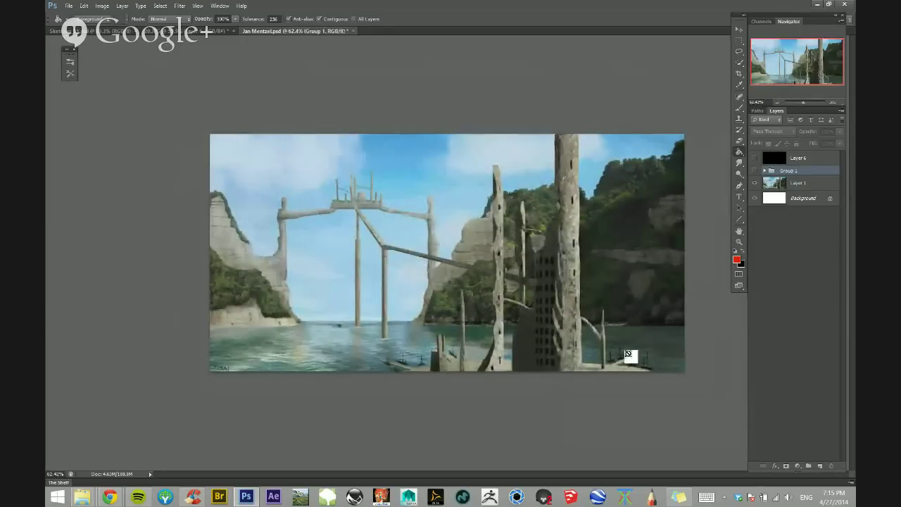
scroll(377, 227, up, 3)
drag(452, 242, 194, 129)
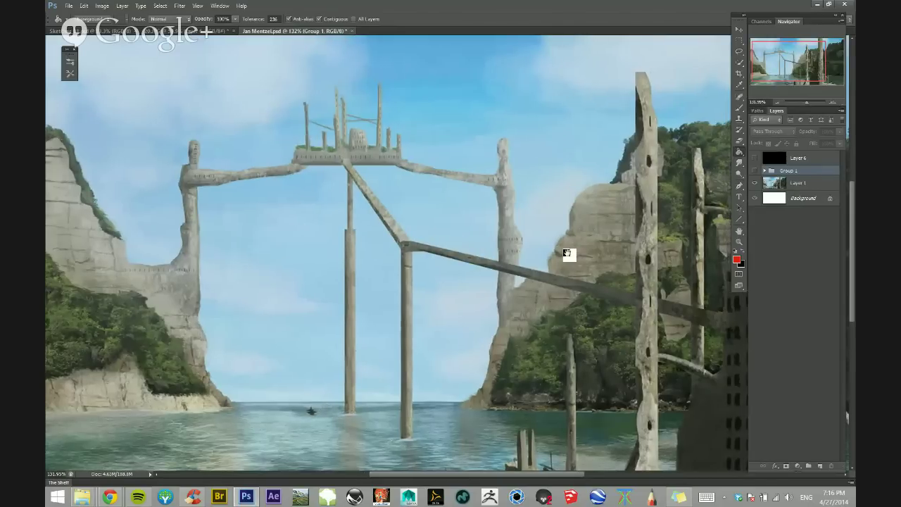
mouse_move(569, 256)
mouse_down()
mouse_move(483, 241)
mouse_move(549, 250)
mouse_up()
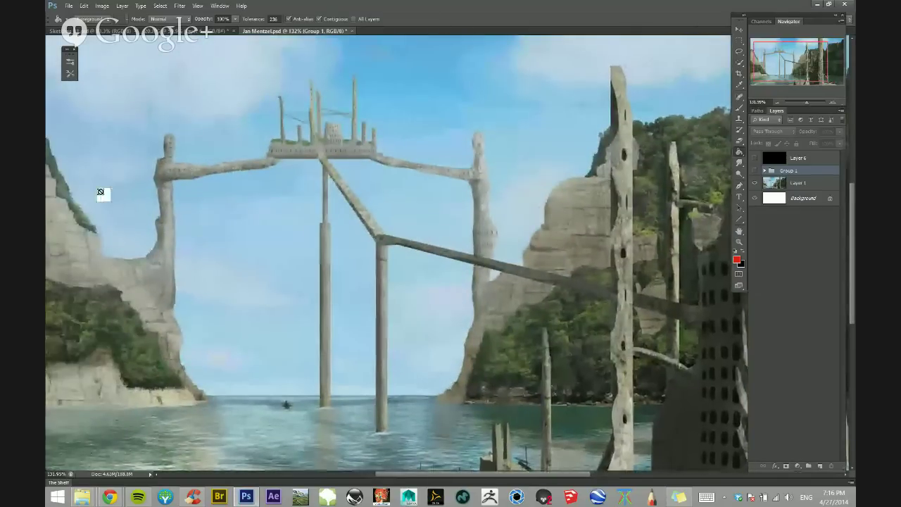
scroll(315, 221, down, 3)
scroll(273, 223, up, 1)
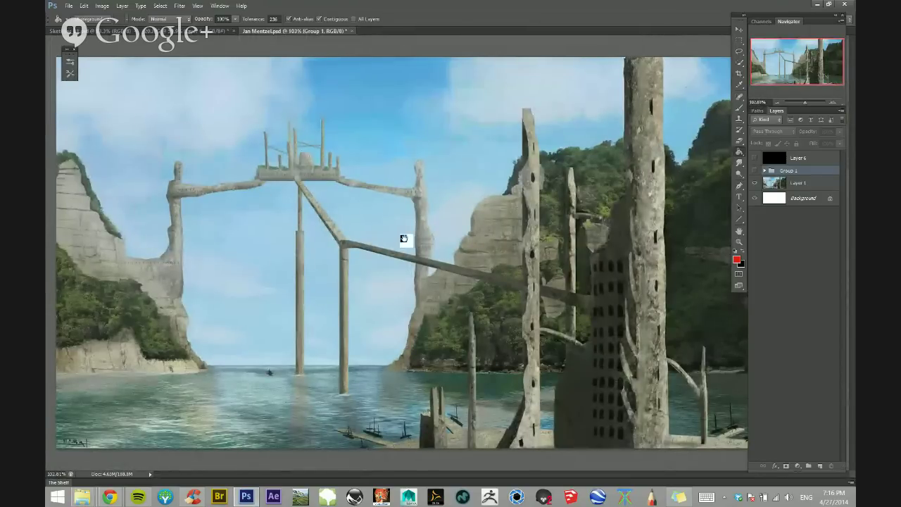
scroll(375, 261, down, 1)
scroll(249, 253, up, 2)
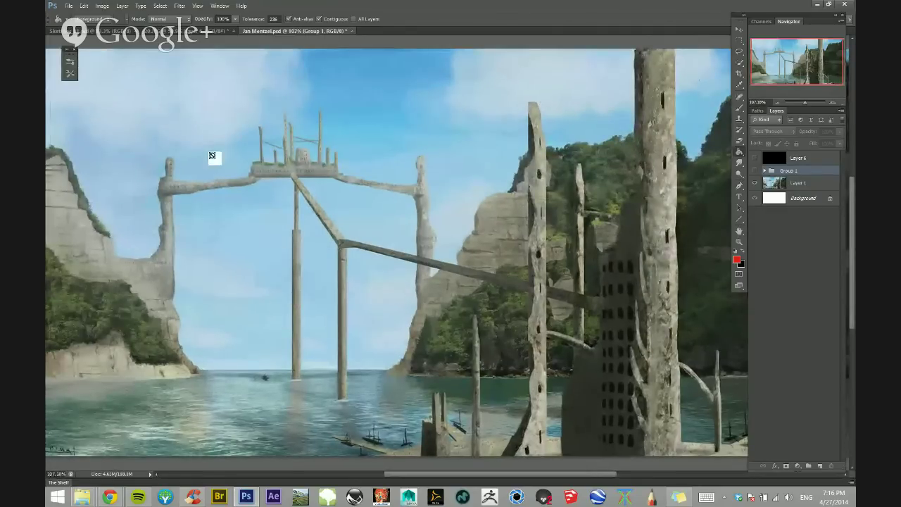
scroll(317, 254, down, 1)
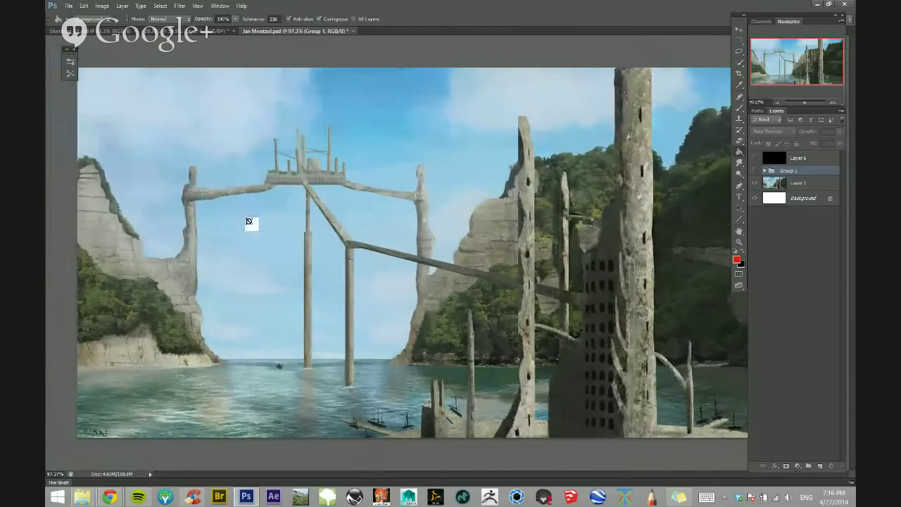
scroll(360, 250, down, 1)
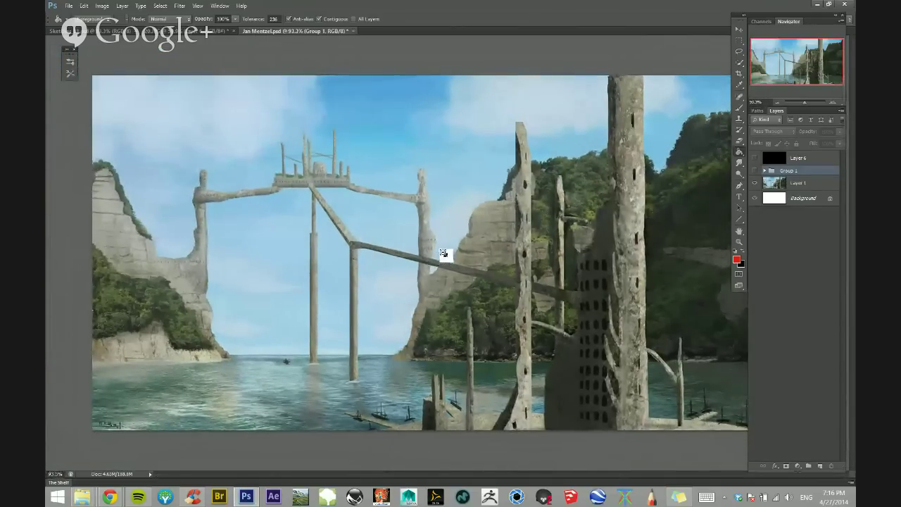
scroll(444, 253, down, 2)
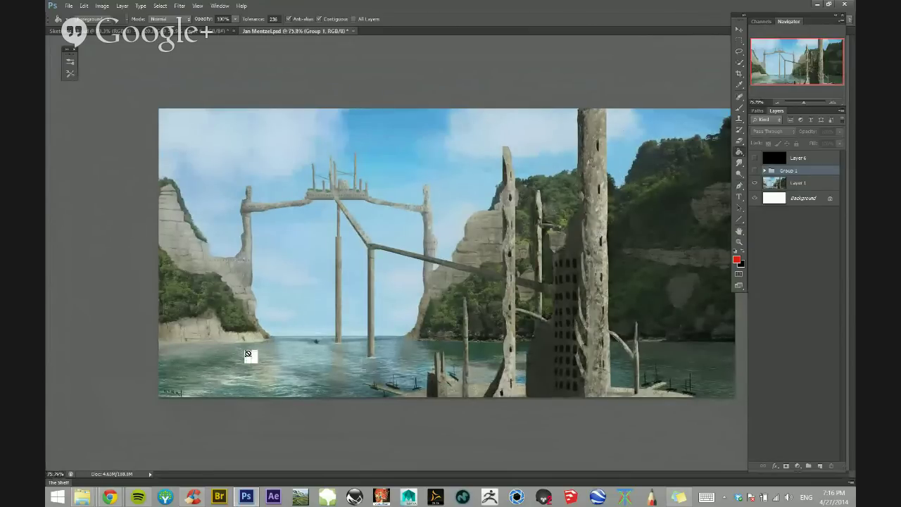
click(754, 170)
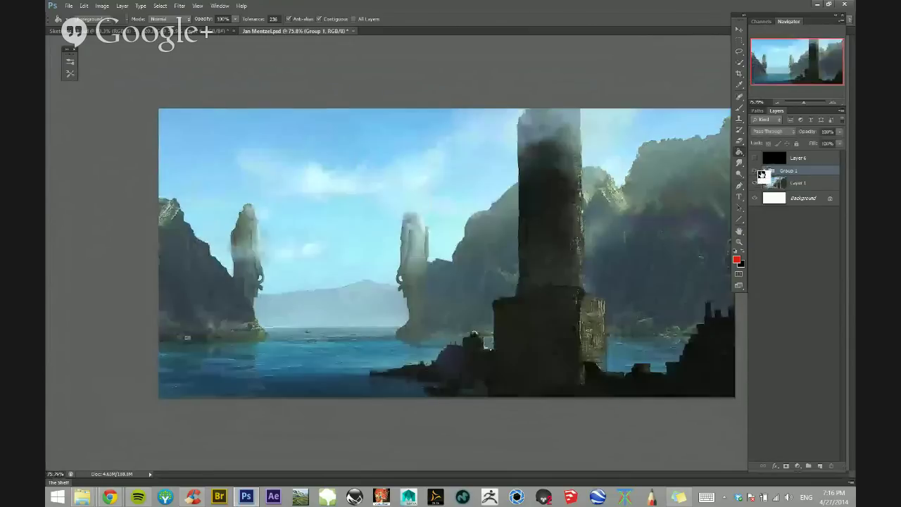
scroll(291, 267, up, 1)
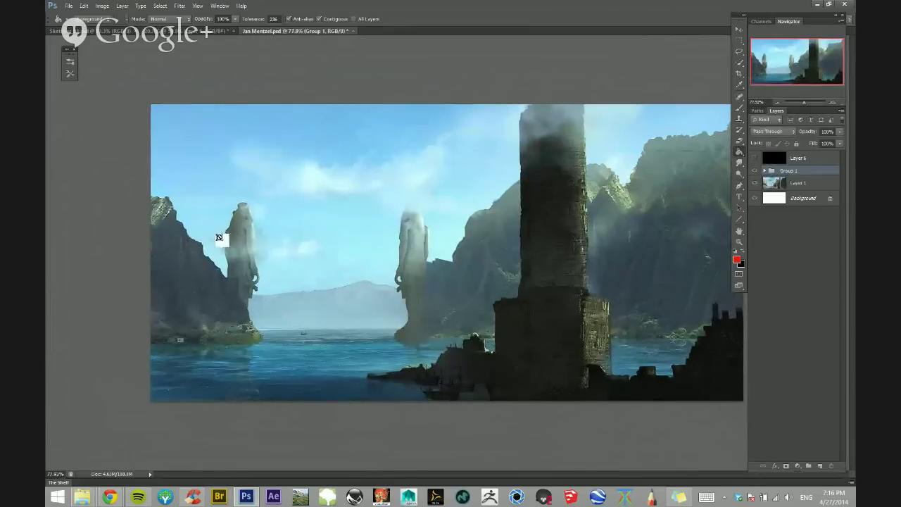
click(757, 175)
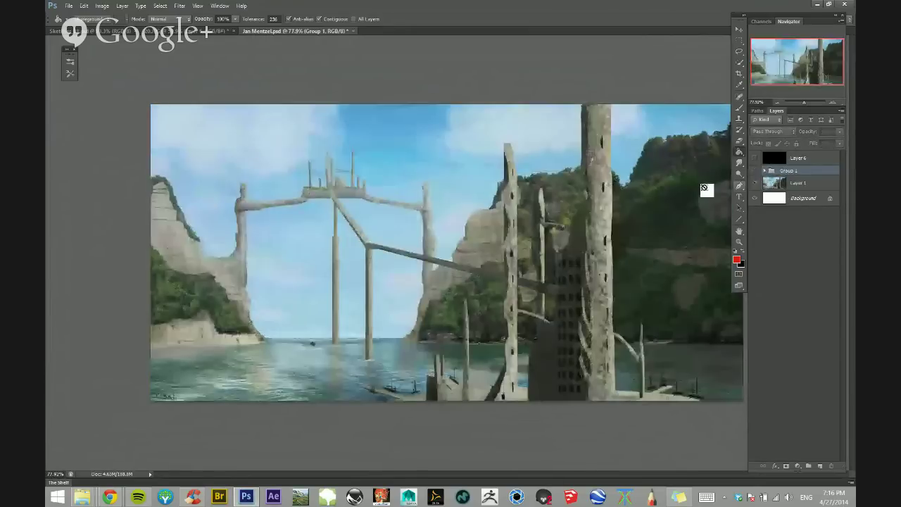
scroll(321, 237, up, 5)
drag(321, 238, 347, 243)
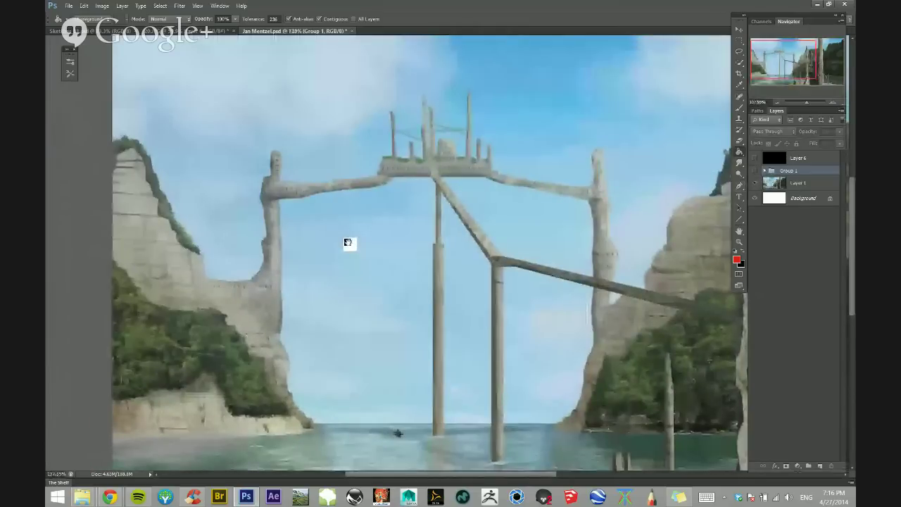
scroll(347, 242, down, 4)
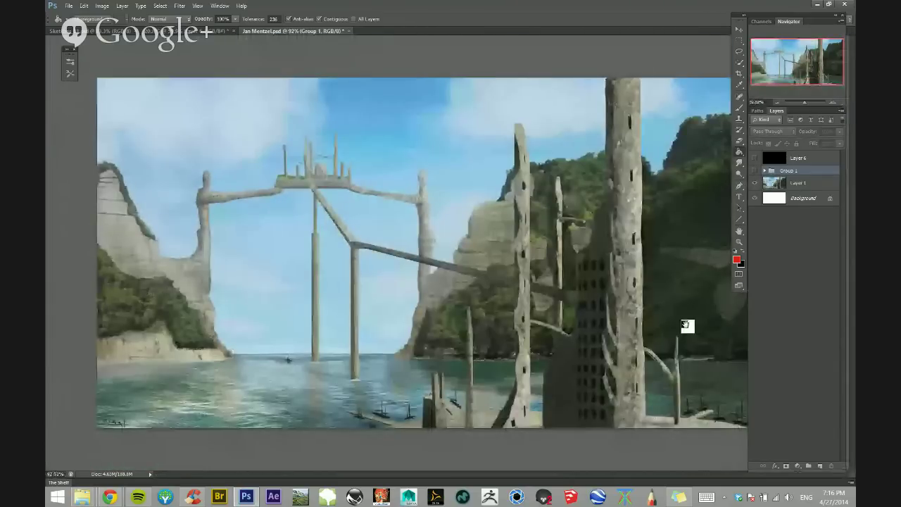
scroll(596, 237, up, 3)
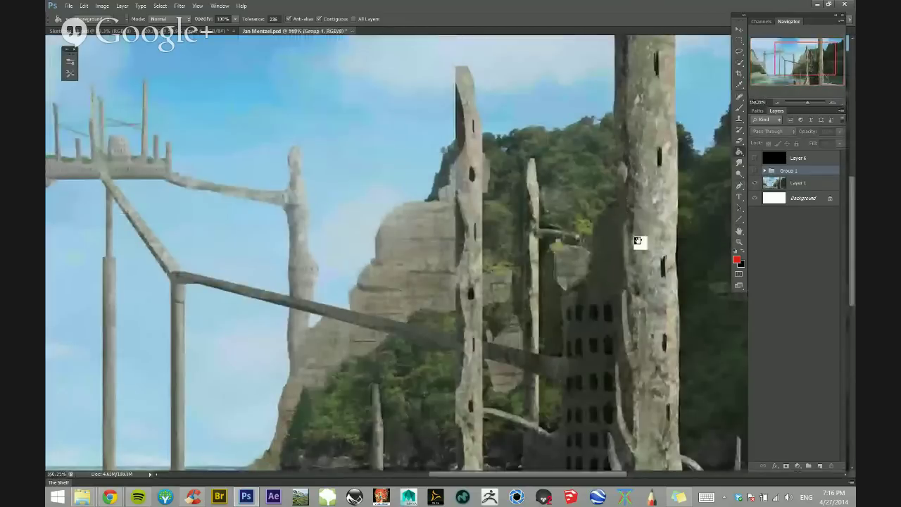
drag(638, 240, 494, 202)
drag(151, 244, 510, 293)
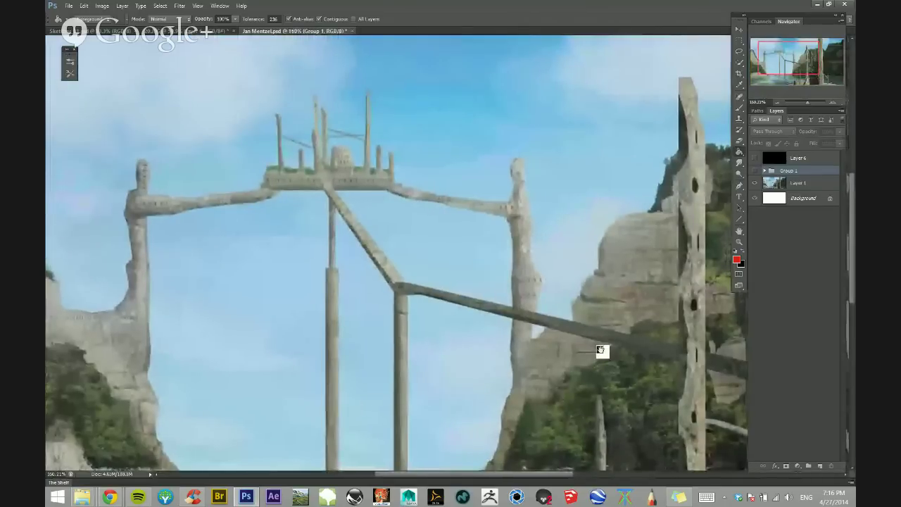
drag(599, 350, 328, 332)
scroll(442, 213, down, 2)
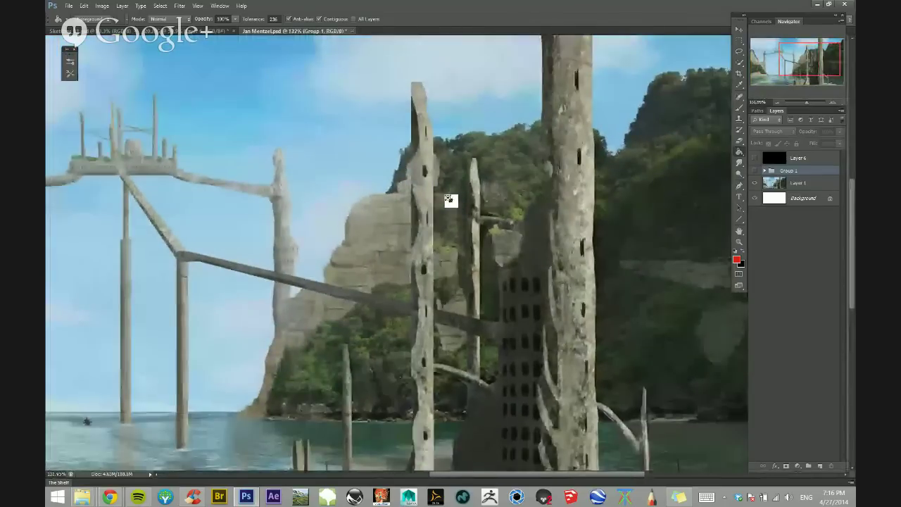
scroll(422, 201, down, 2)
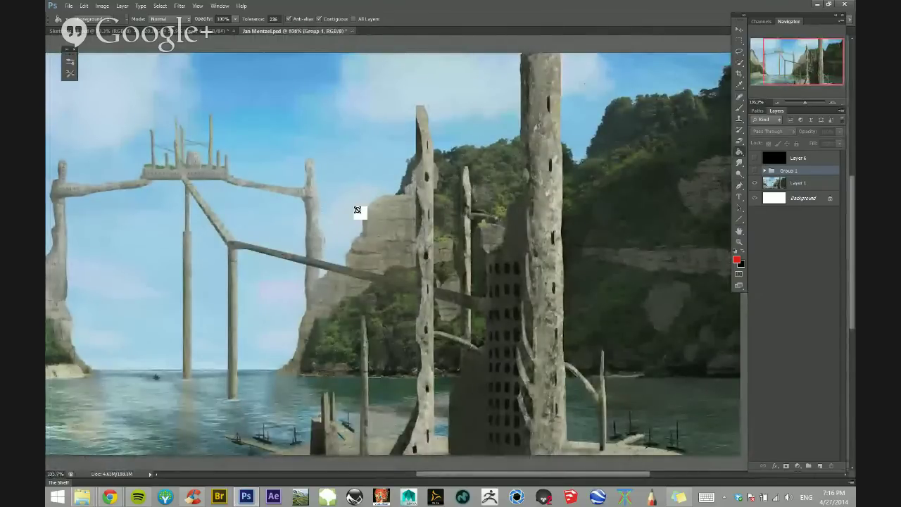
drag(658, 283, 365, 247)
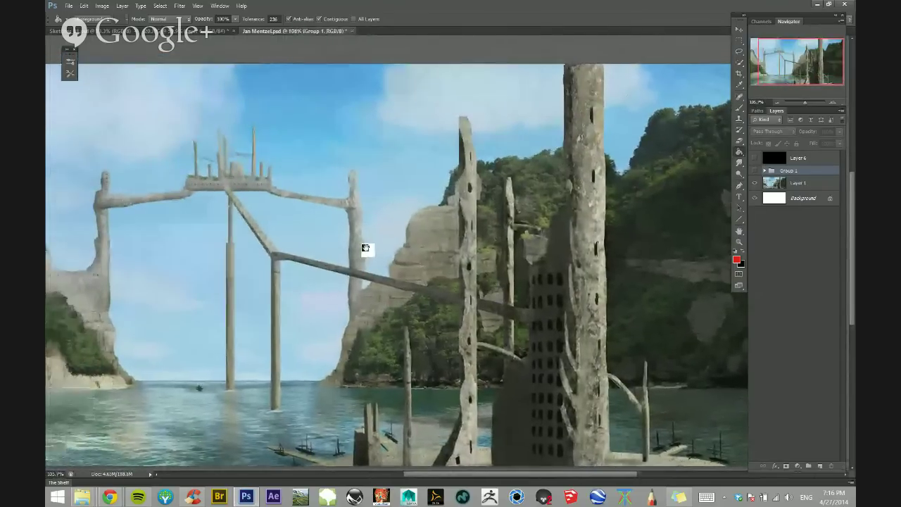
scroll(636, 326, down, 1)
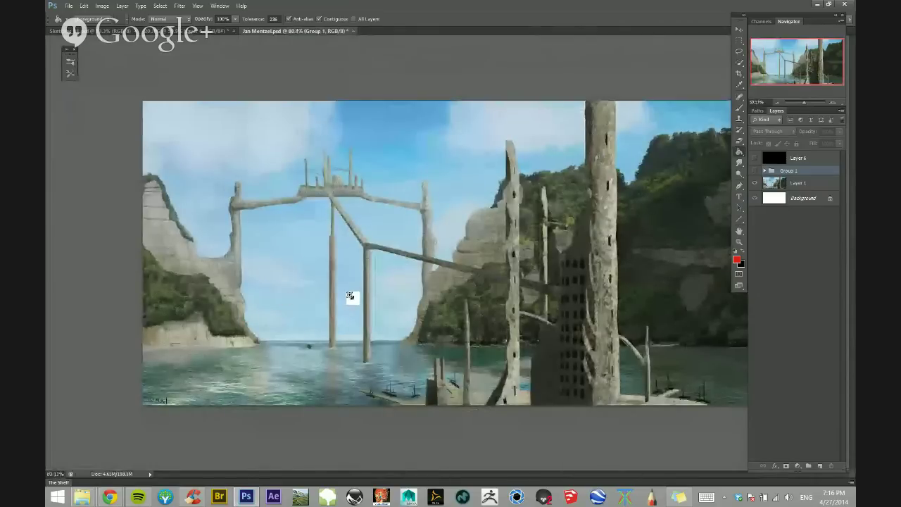
scroll(443, 256, up, 1)
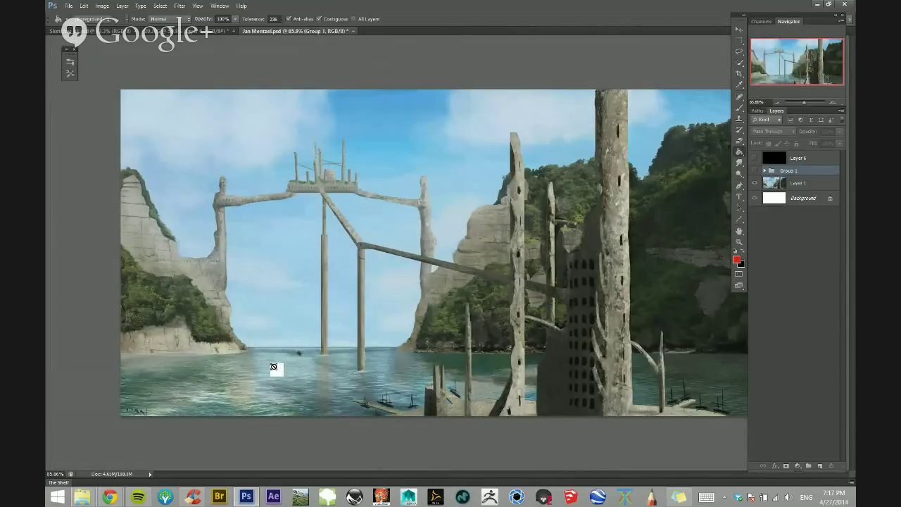
click(752, 171)
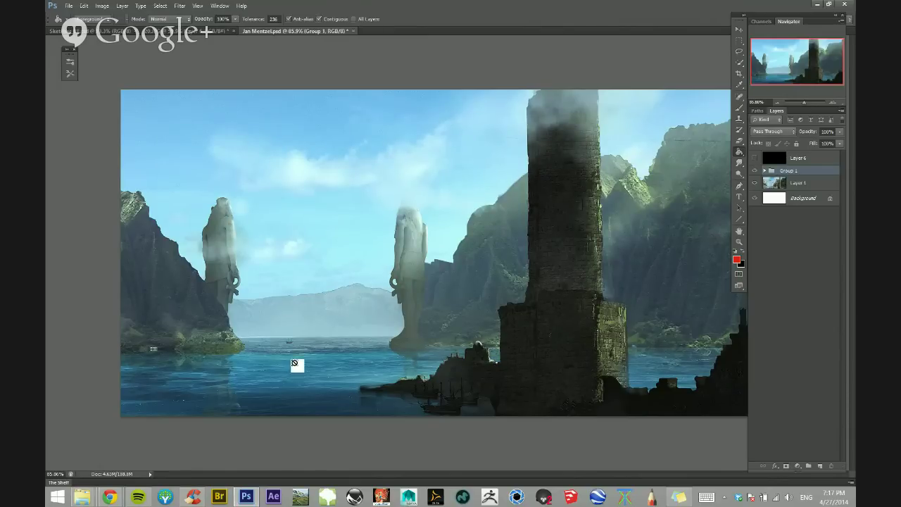
- Fit the tower painting on screen, hide Group 1, and zoom into the ruins painting beneath
drag(297, 365, 559, 346)
key(ctrl+0)
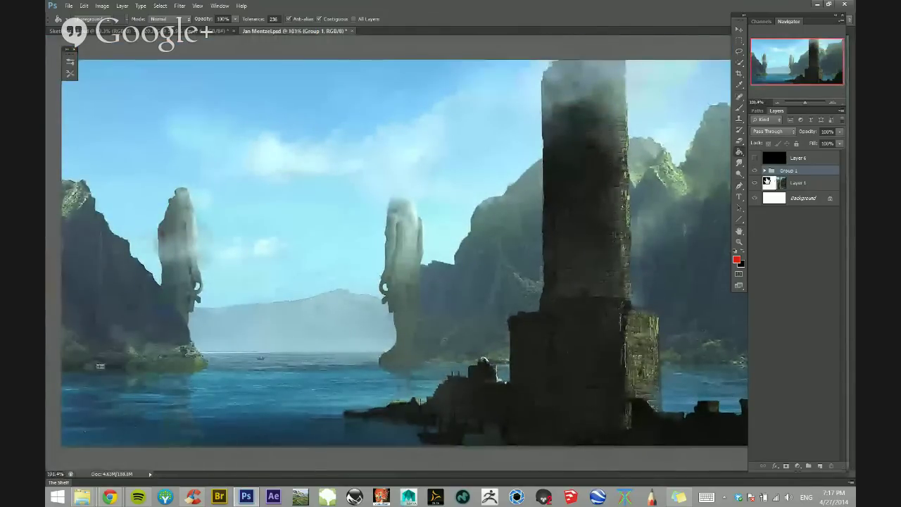
click(754, 171)
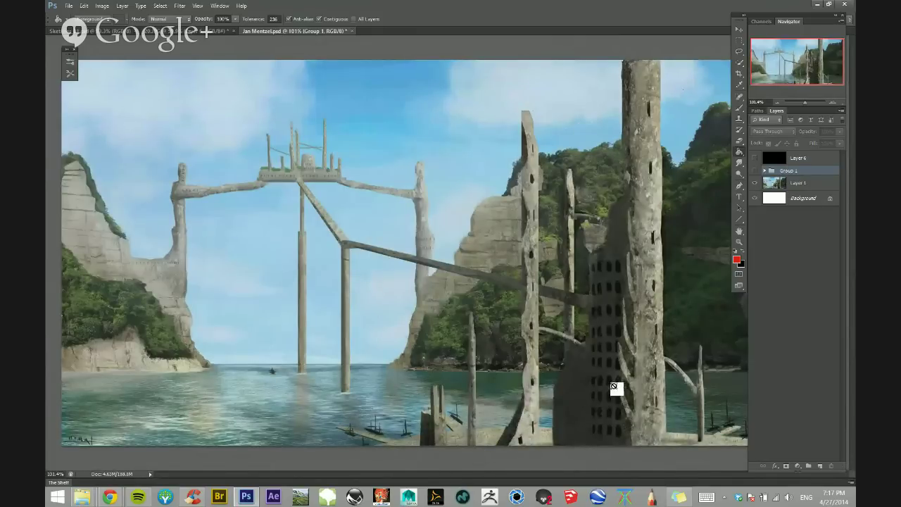
key(ctrl+plus)
scroll(648, 318, up, 3)
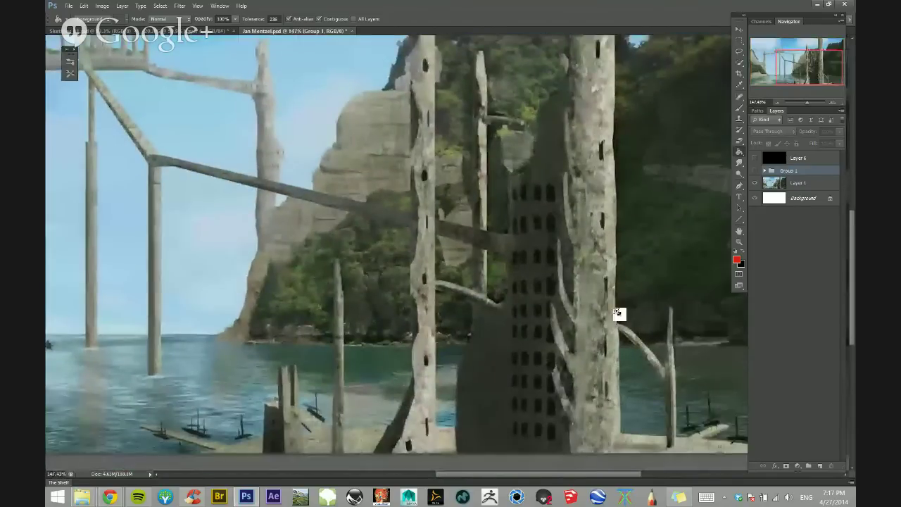
scroll(630, 336, up, 1)
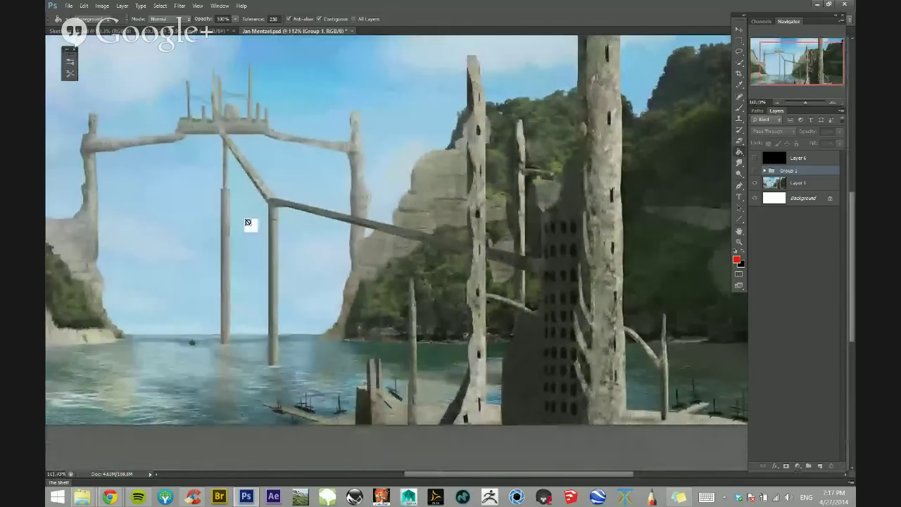
scroll(527, 242, up, 4)
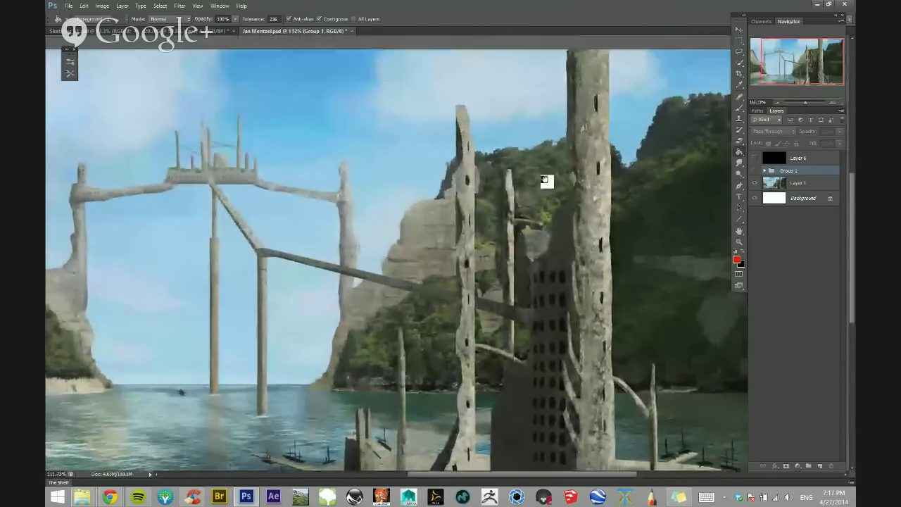
scroll(513, 345, down, 3)
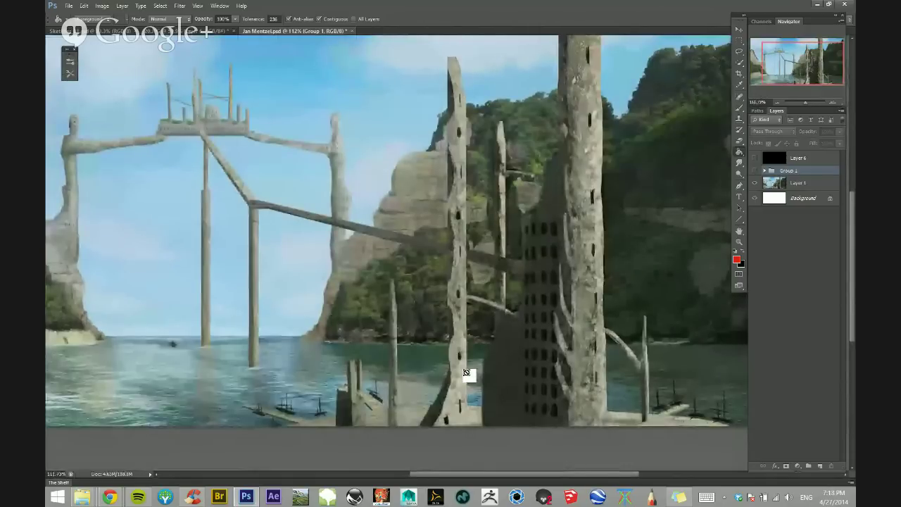
scroll(519, 359, up, 1)
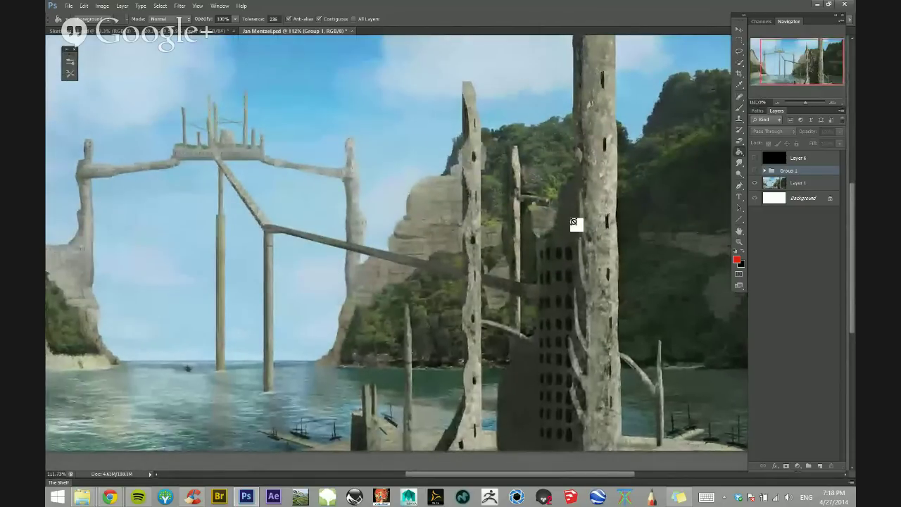
- Show Group 1's dark tower scene again and pan across it
click(755, 171)
drag(514, 314, 620, 307)
drag(513, 240, 488, 248)
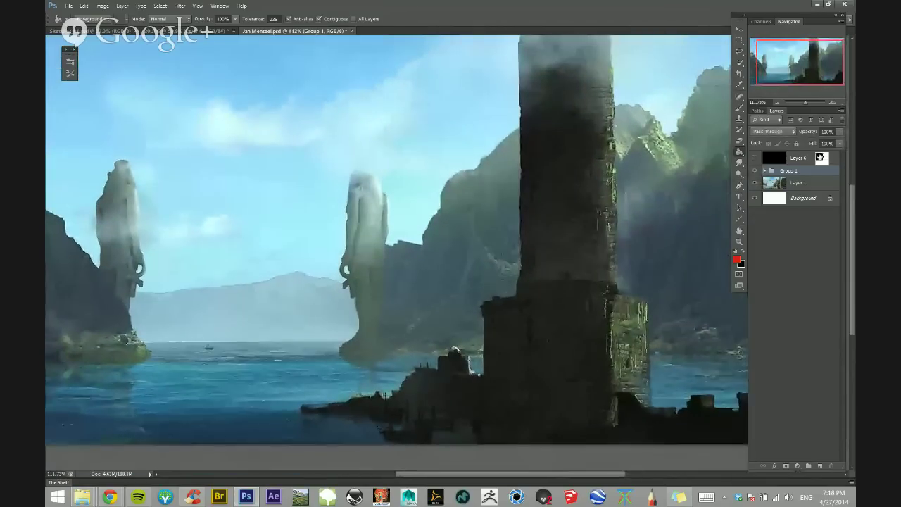
- Hide Group 1 again and zoom around the poles and cliffs of the ruins painting
click(754, 170)
drag(539, 292, 510, 314)
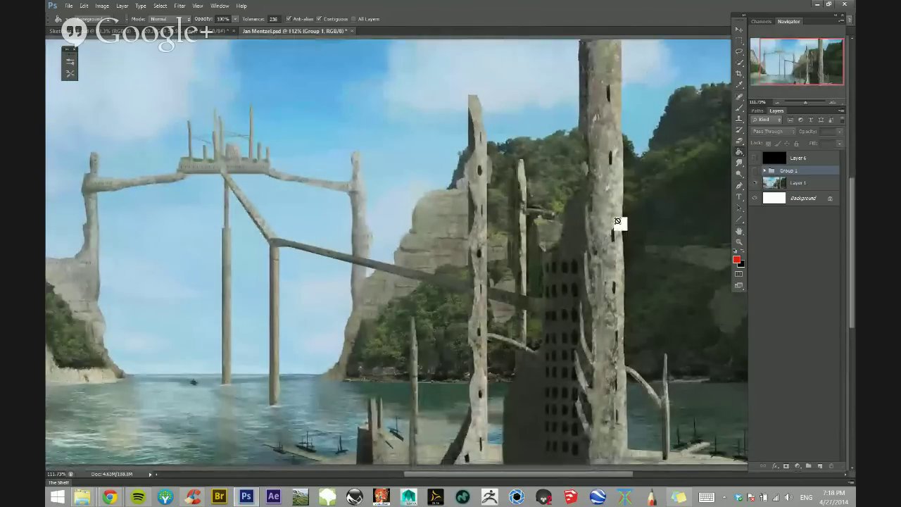
scroll(546, 388, up, 2)
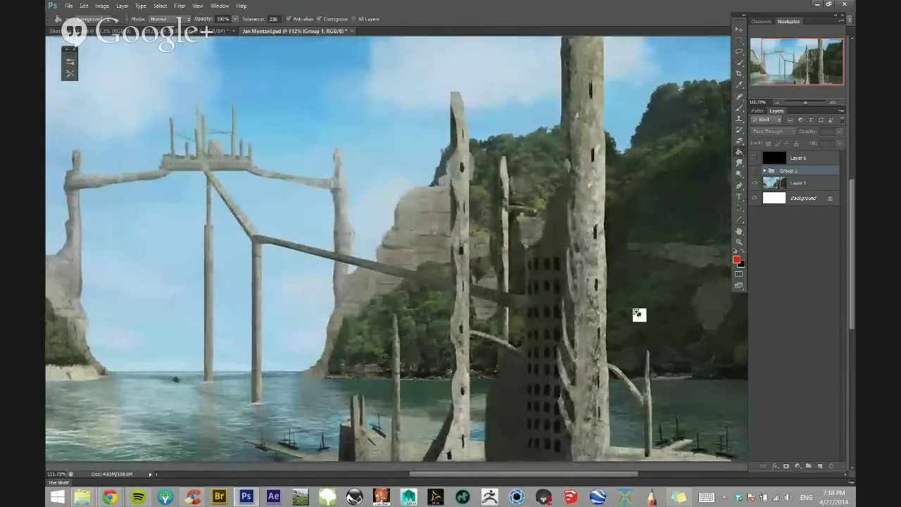
scroll(637, 243, up, 3)
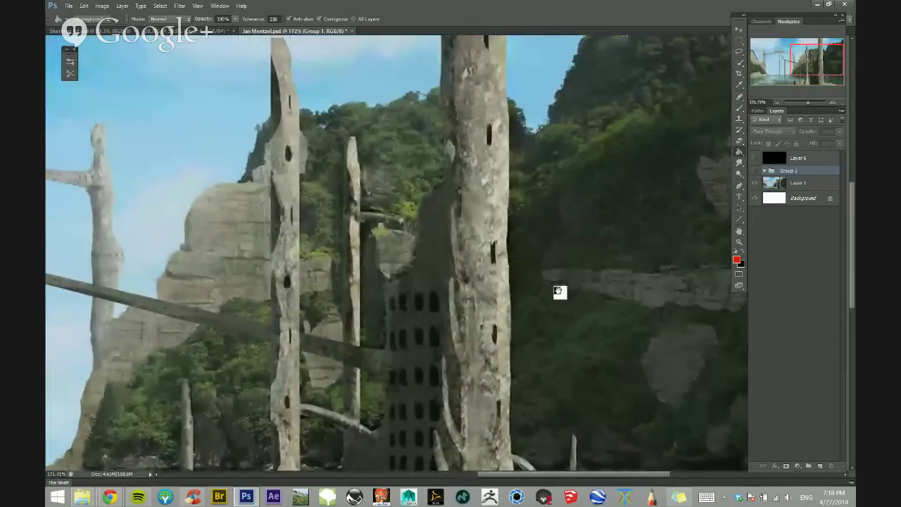
scroll(600, 308, down, 3)
scroll(553, 269, down, 2)
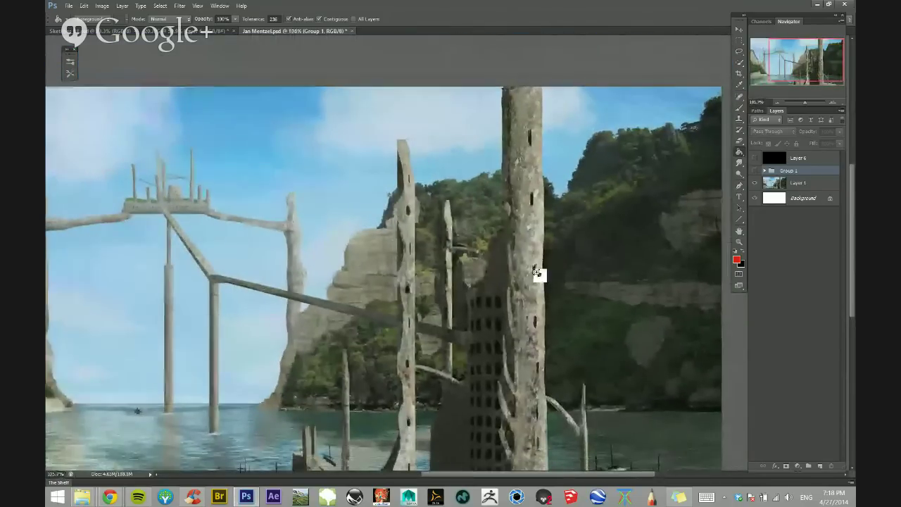
scroll(299, 380, down, 2)
scroll(269, 408, up, 2)
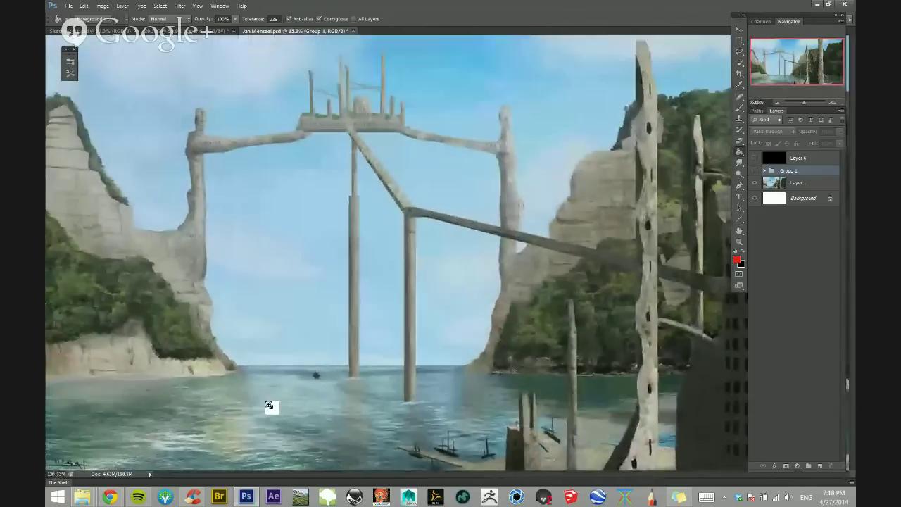
scroll(262, 407, down, 2)
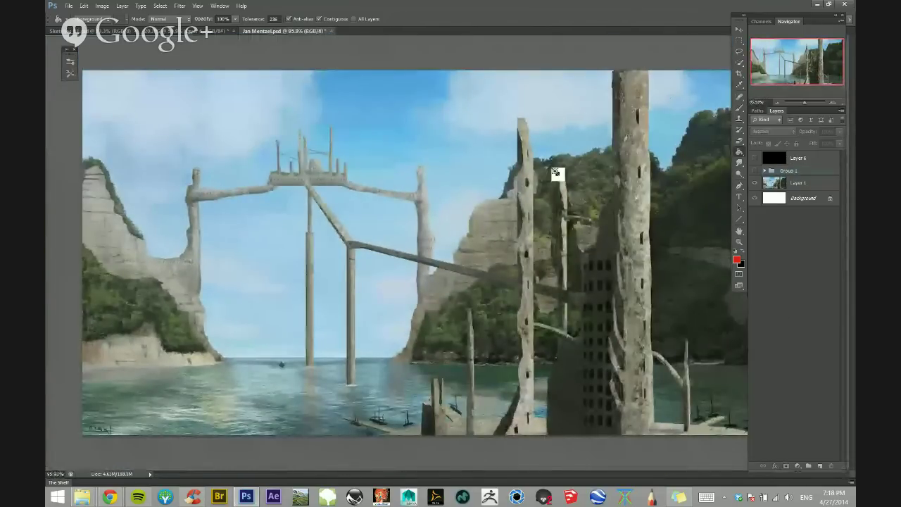
scroll(575, 173, up, 3)
drag(650, 189, 509, 176)
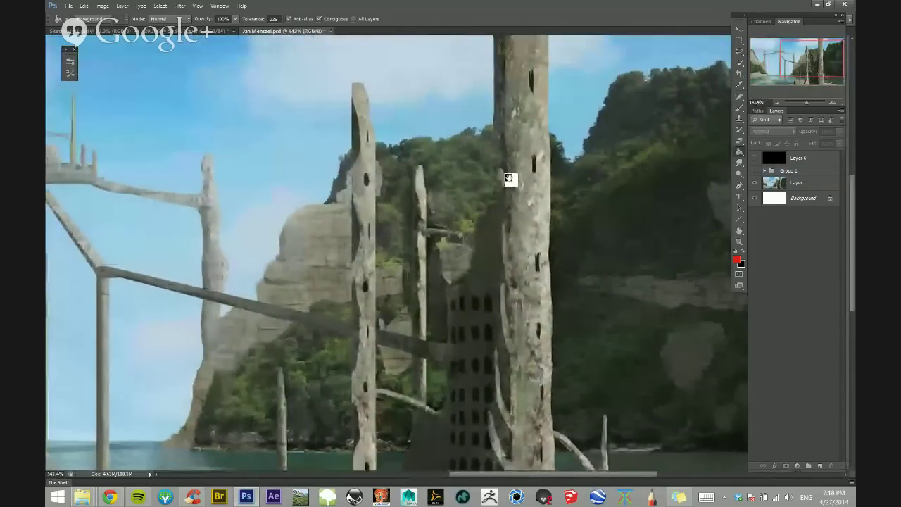
scroll(531, 224, down, 2)
scroll(532, 223, down, 3)
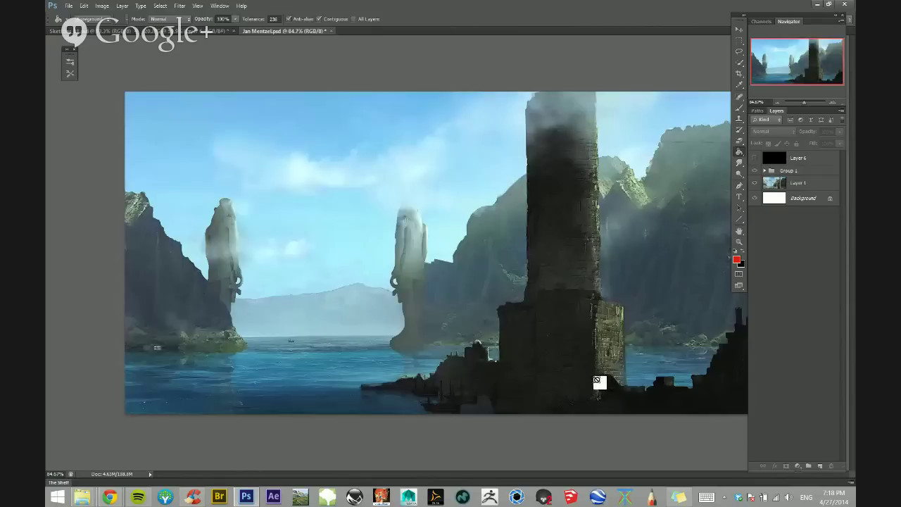
- Zoom out to the whole tower painting, then toggle Group 1 on and off, leaving it hidden
mouse_move(601, 380)
mouse_down()
mouse_move(634, 388)
mouse_move(683, 368)
mouse_up()
drag(625, 288, 607, 287)
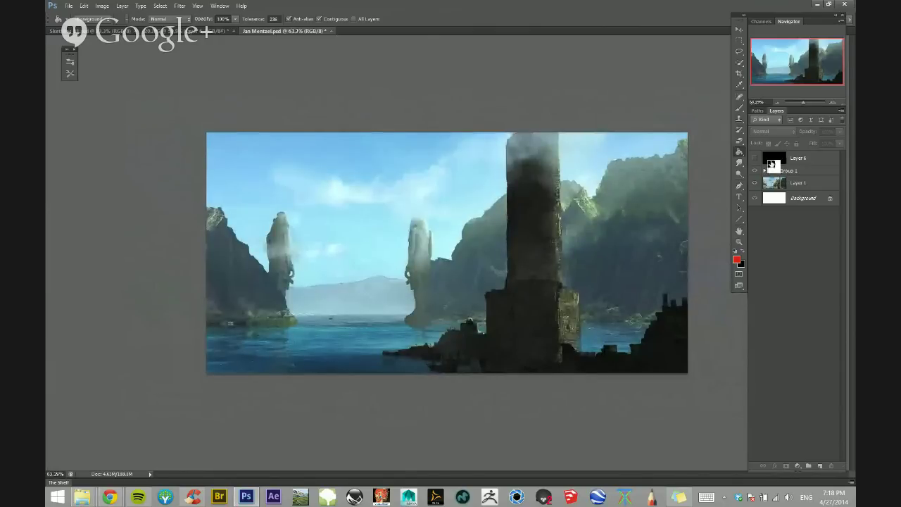
click(756, 172)
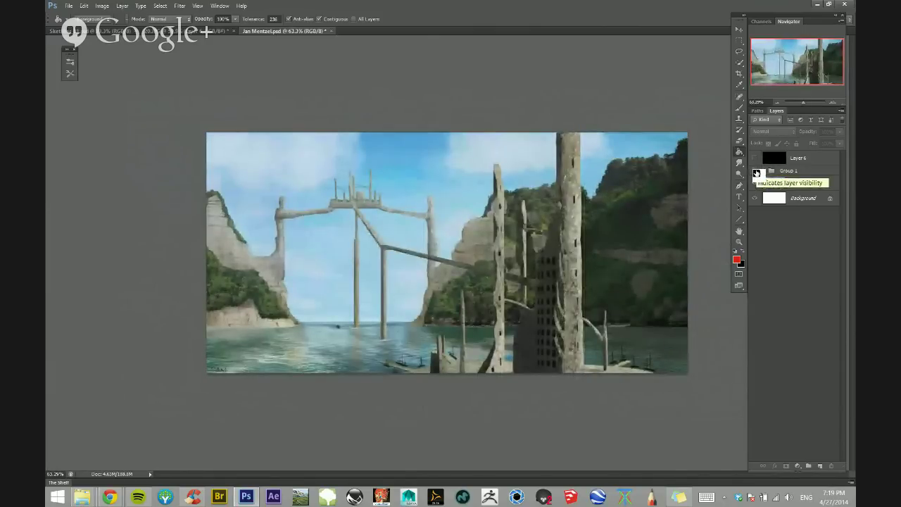
click(755, 172)
click(756, 172)
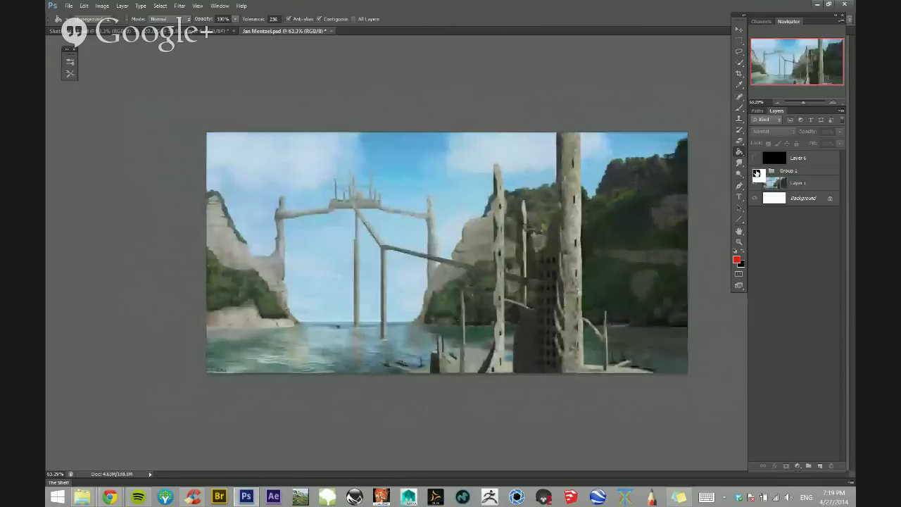
click(755, 172)
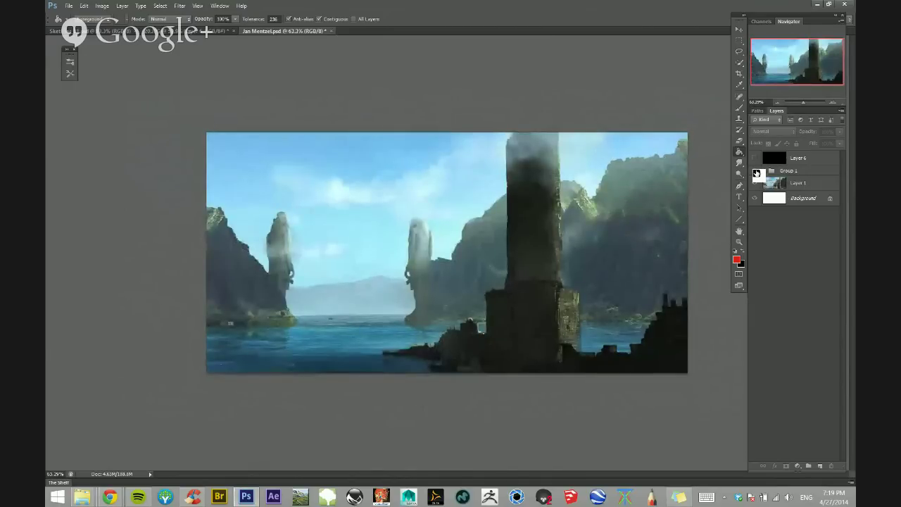
click(756, 171)
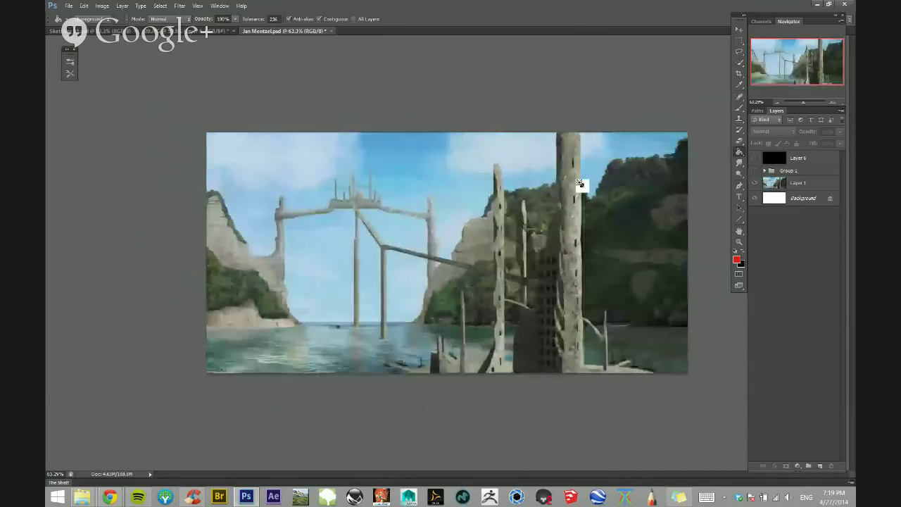
scroll(476, 195, up, 3)
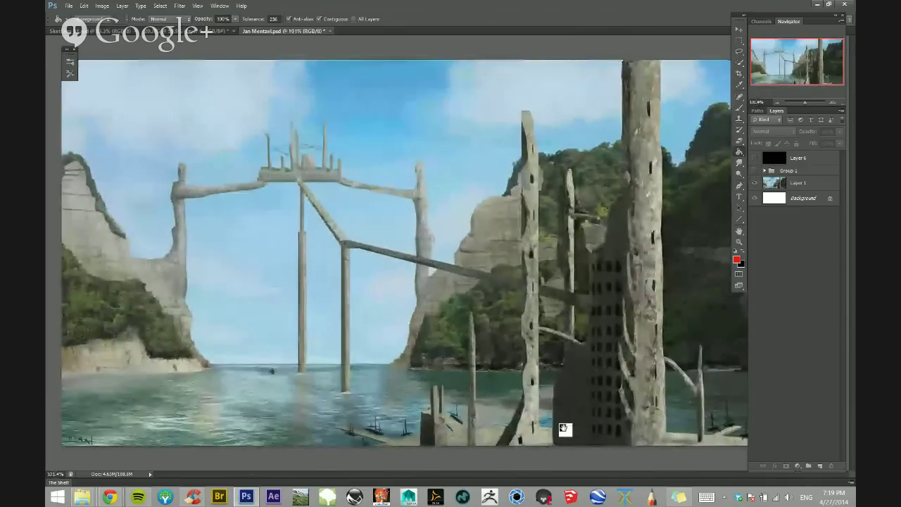
scroll(570, 438, up, 3)
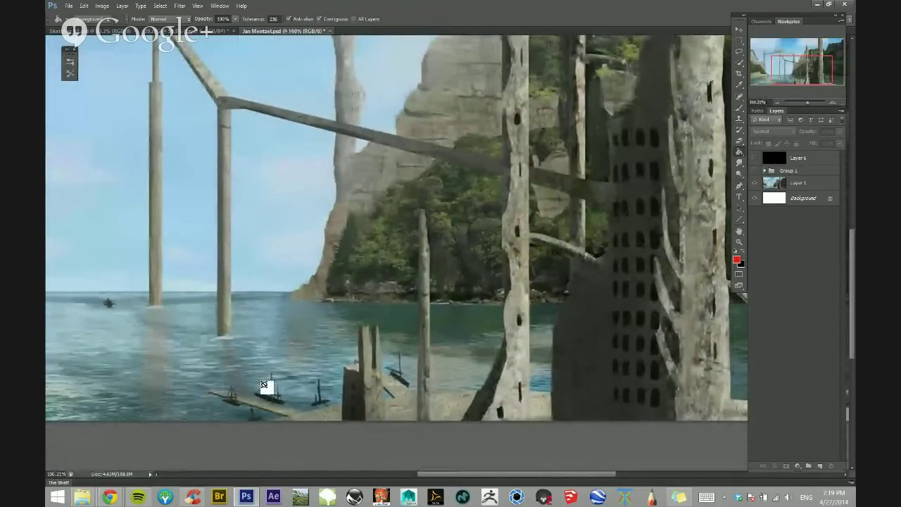
drag(513, 239, 450, 267)
drag(584, 257, 525, 267)
drag(486, 380, 506, 374)
scroll(505, 374, down, 3)
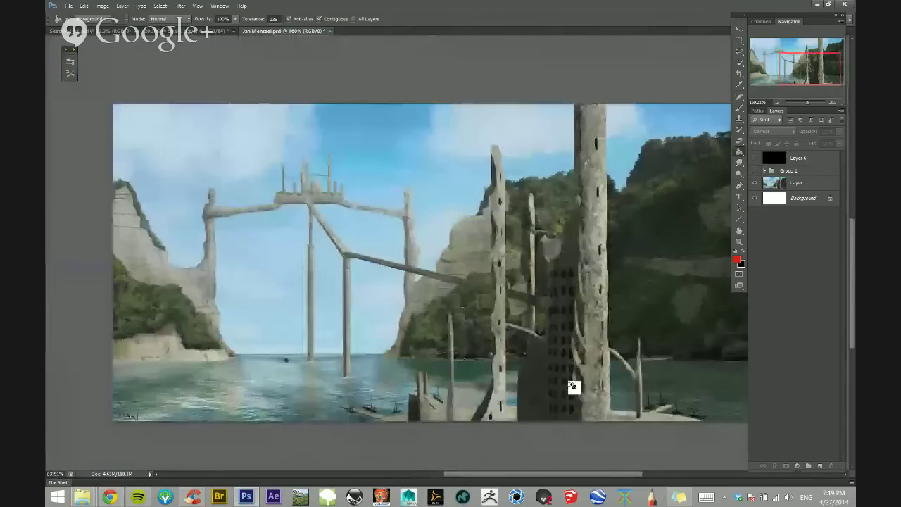
scroll(597, 309, up, 3)
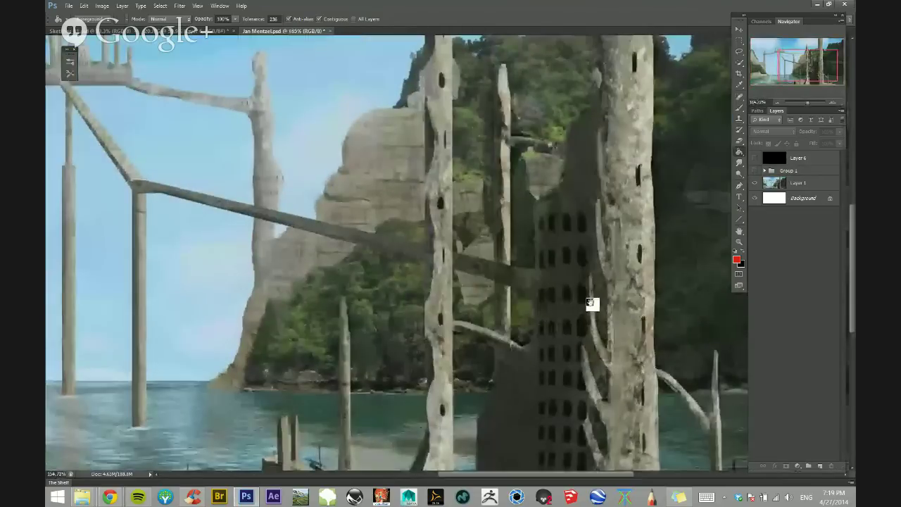
drag(591, 304, 467, 232)
scroll(487, 315, down, 1)
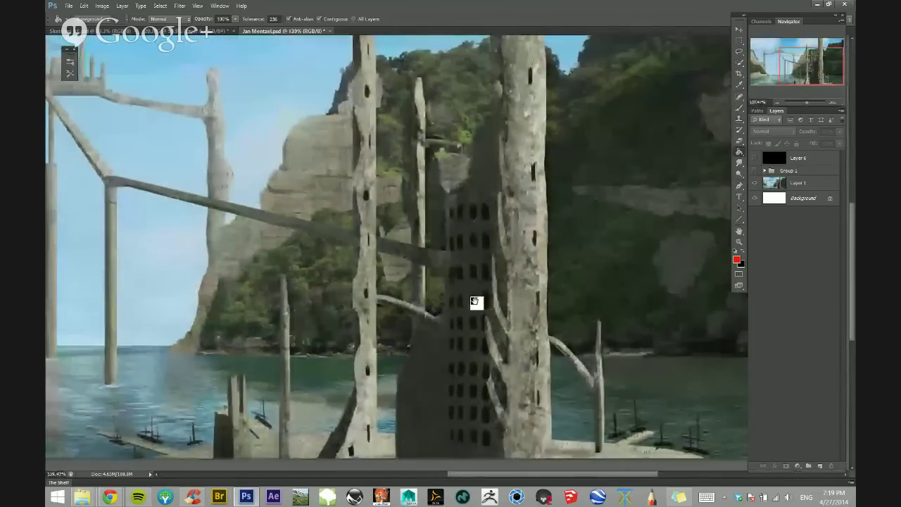
scroll(476, 276, down, 1)
scroll(490, 288, down, 1)
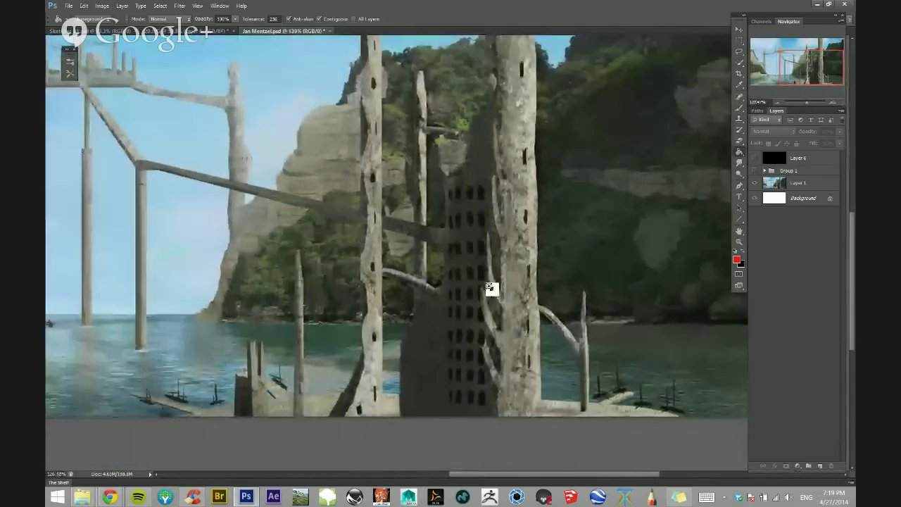
drag(466, 268, 579, 281)
drag(444, 155, 563, 317)
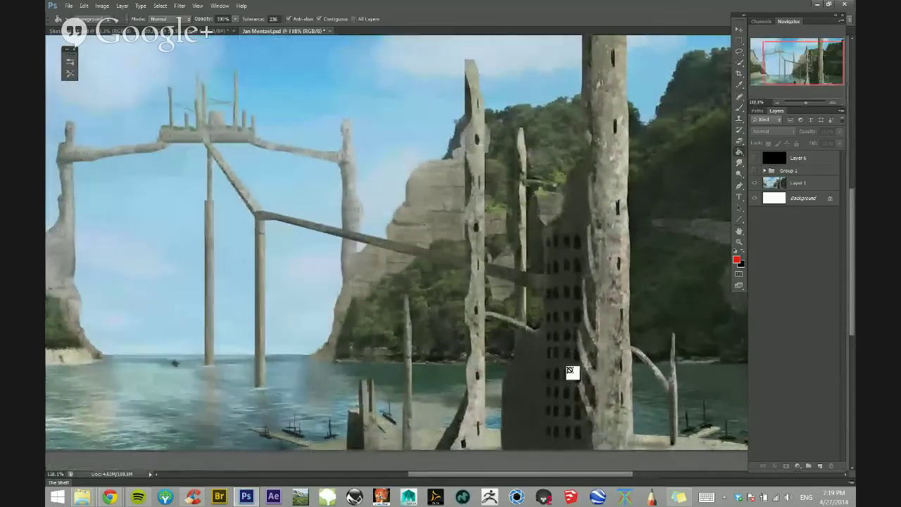
drag(570, 372, 559, 375)
scroll(623, 316, down, 3)
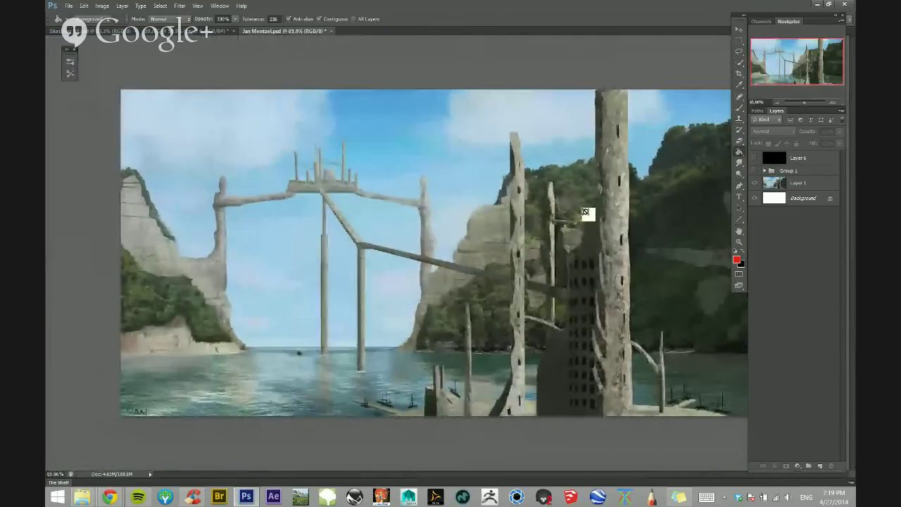
scroll(602, 357, up, 4)
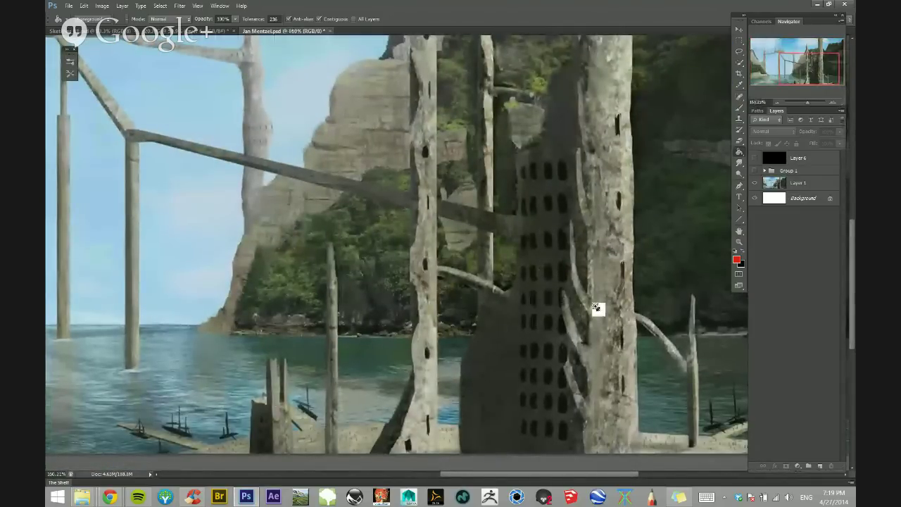
scroll(597, 308, down, 2)
scroll(622, 202, down, 2)
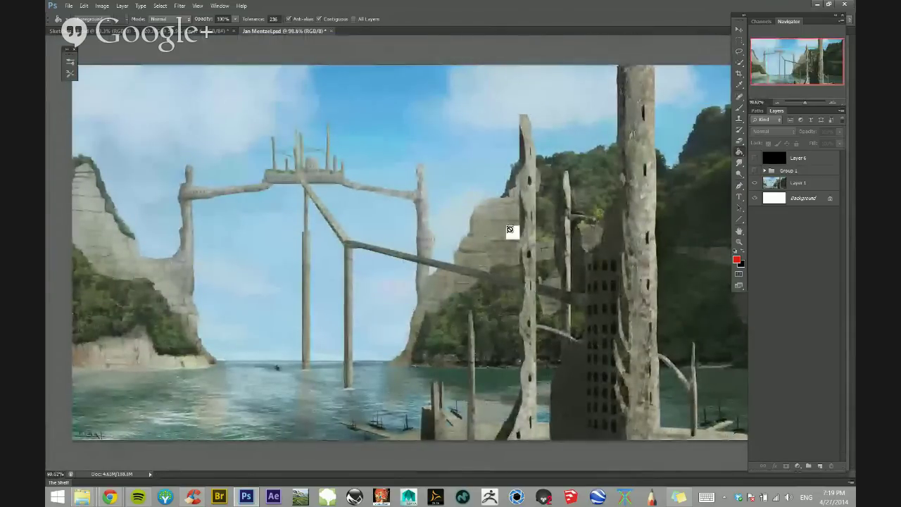
scroll(302, 147, up, 5)
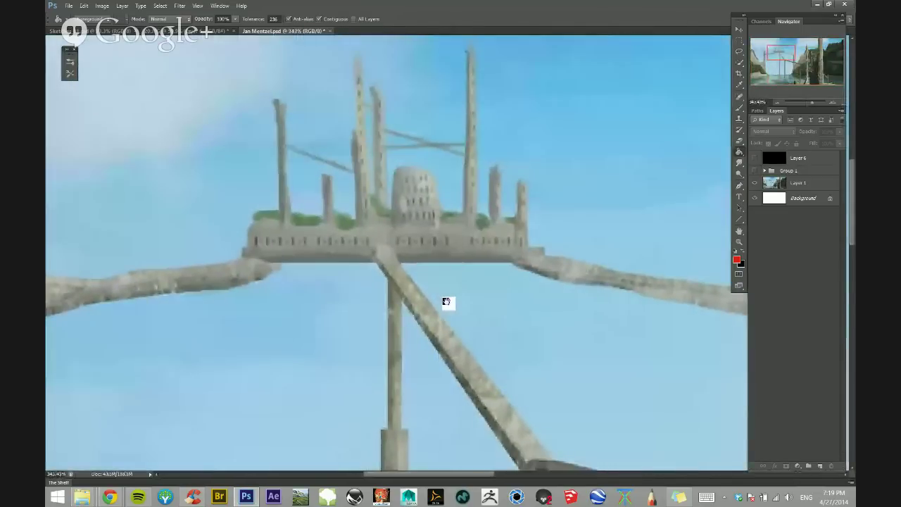
scroll(493, 271, down, 2)
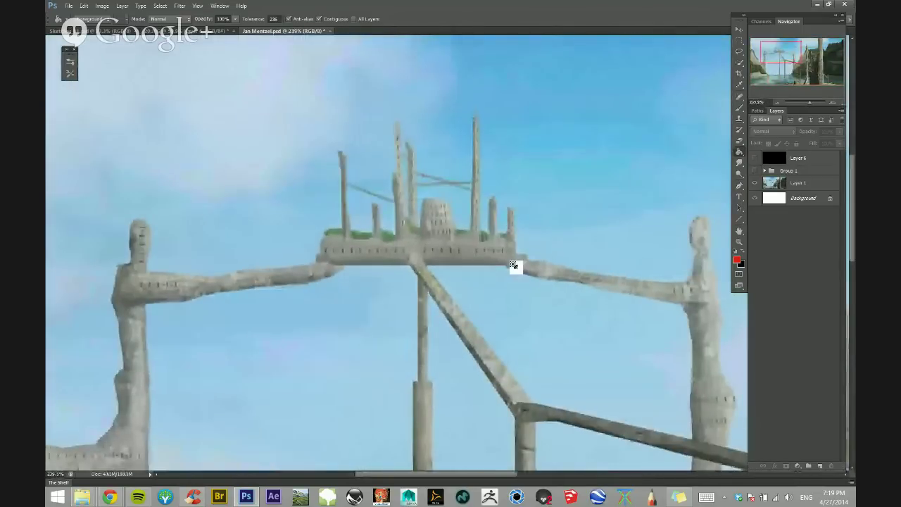
scroll(492, 268, down, 4)
scroll(476, 270, up, 1)
scroll(429, 246, up, 1)
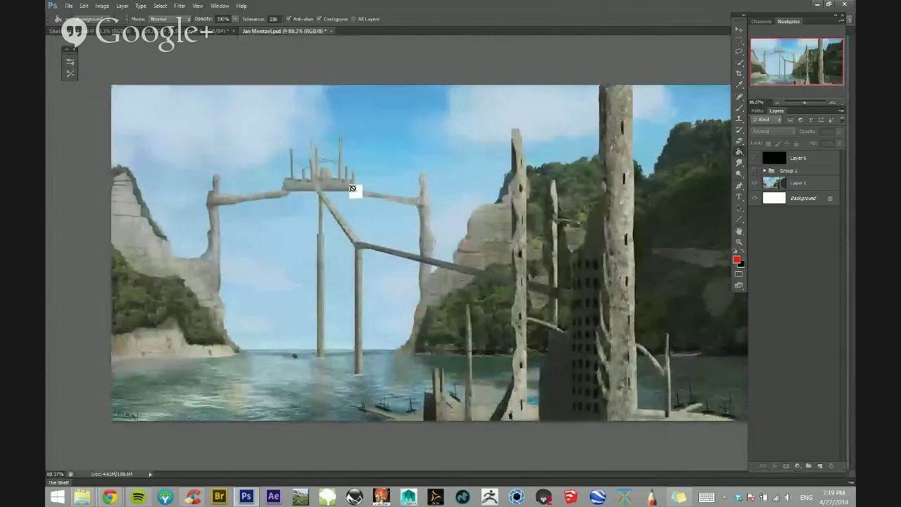
scroll(328, 189, up, 2)
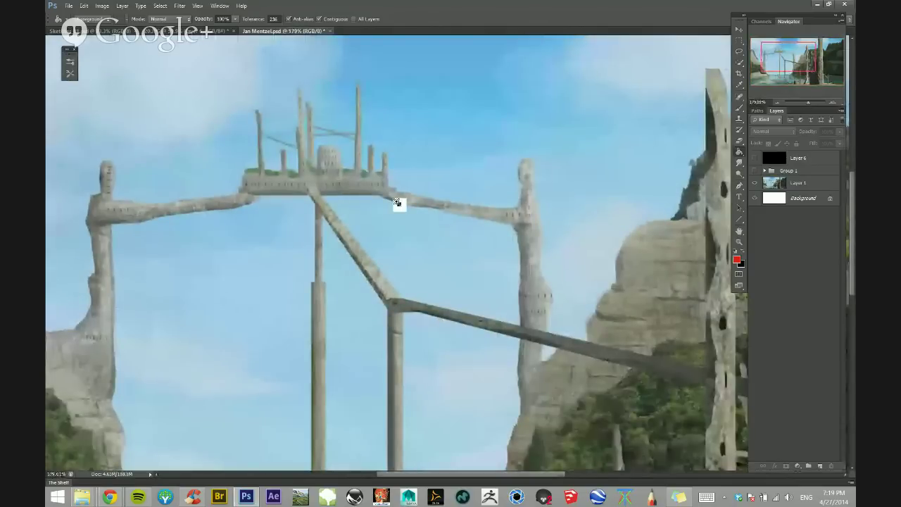
scroll(396, 202, down, 3)
scroll(539, 374, up, 1)
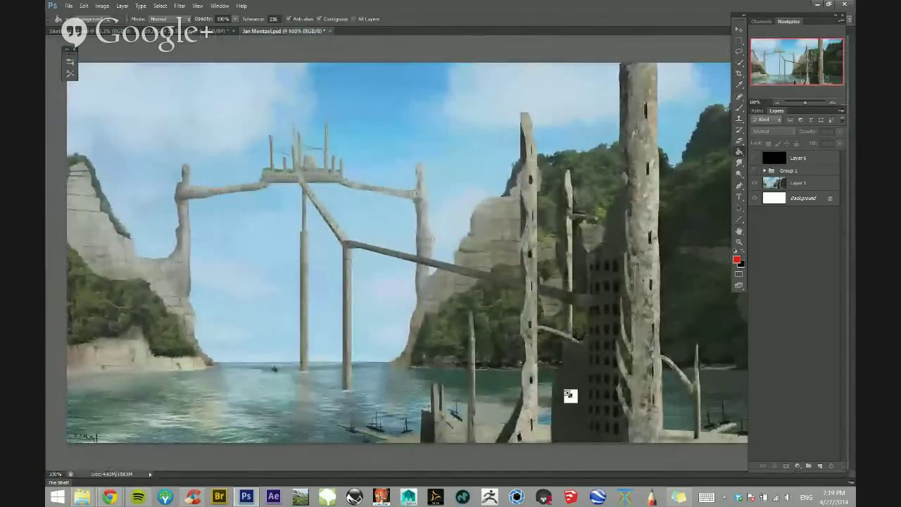
scroll(568, 395, up, 2)
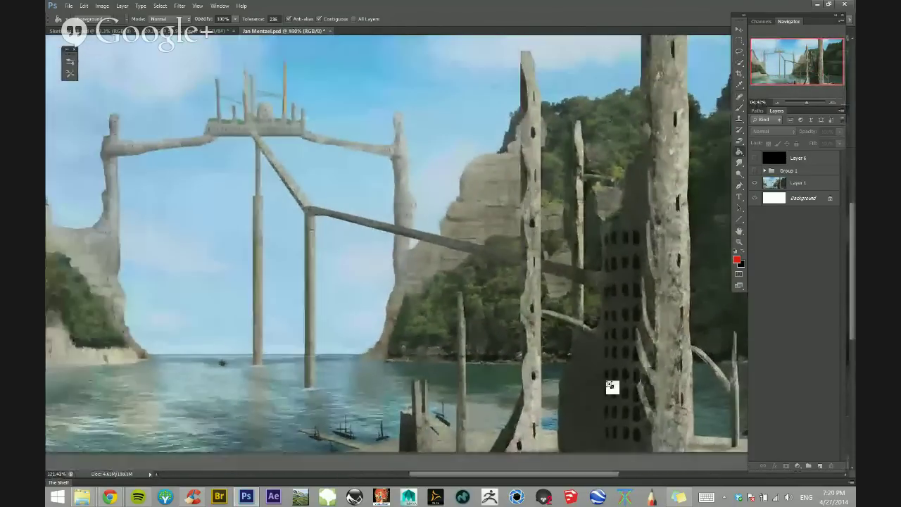
scroll(611, 386, down, 2)
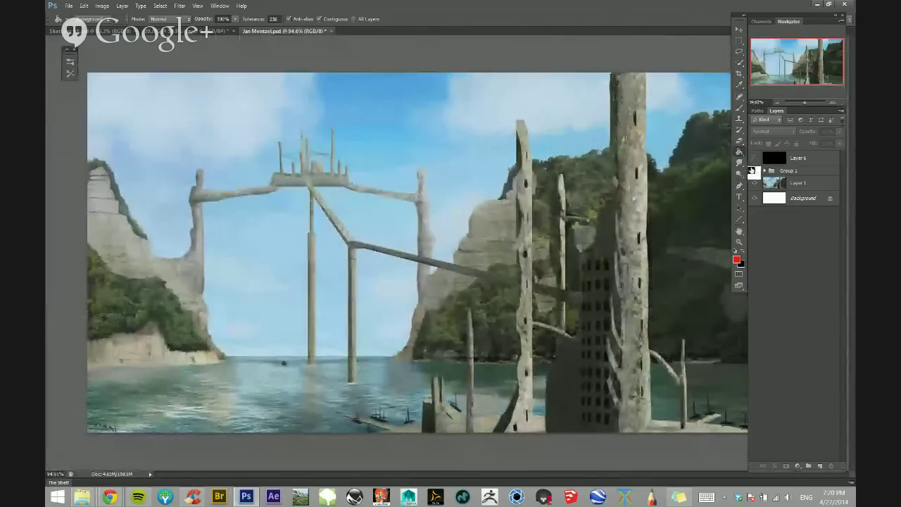
click(751, 171)
scroll(591, 232, up, 4)
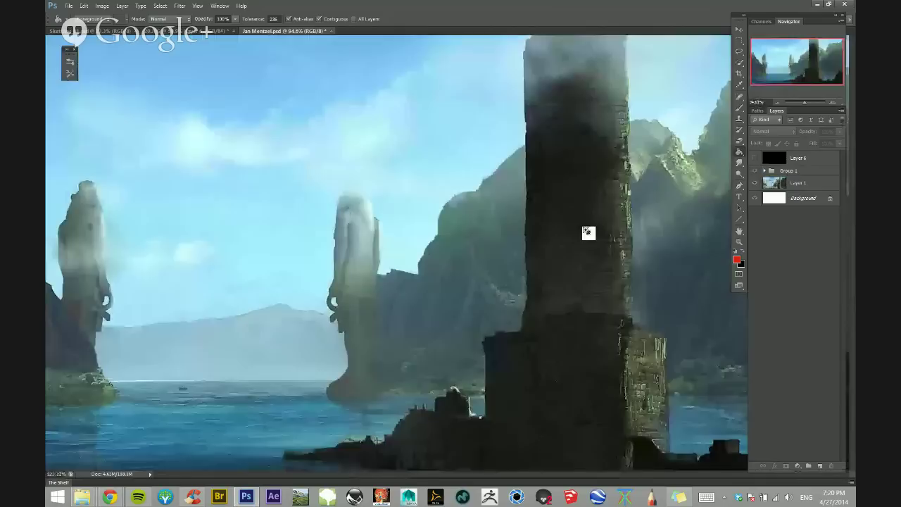
scroll(593, 232, down, 2)
scroll(607, 347, left, 2)
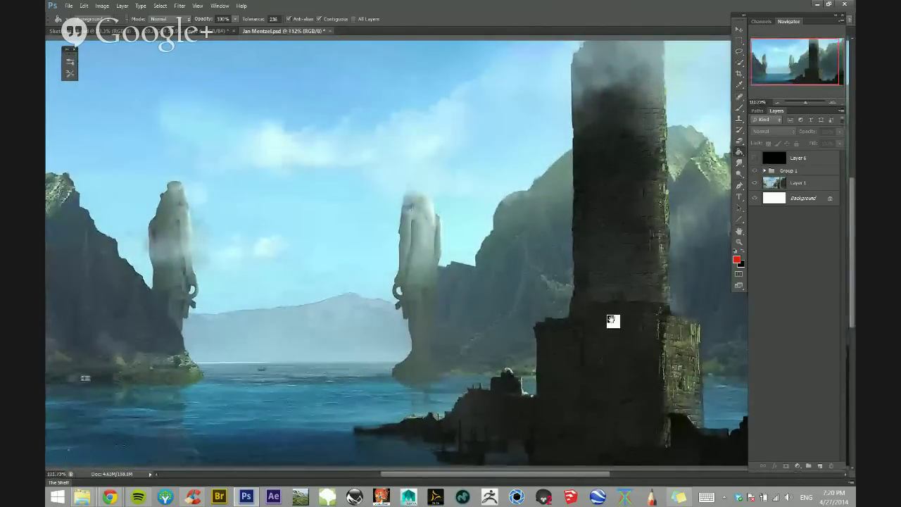
scroll(612, 321, down, 1)
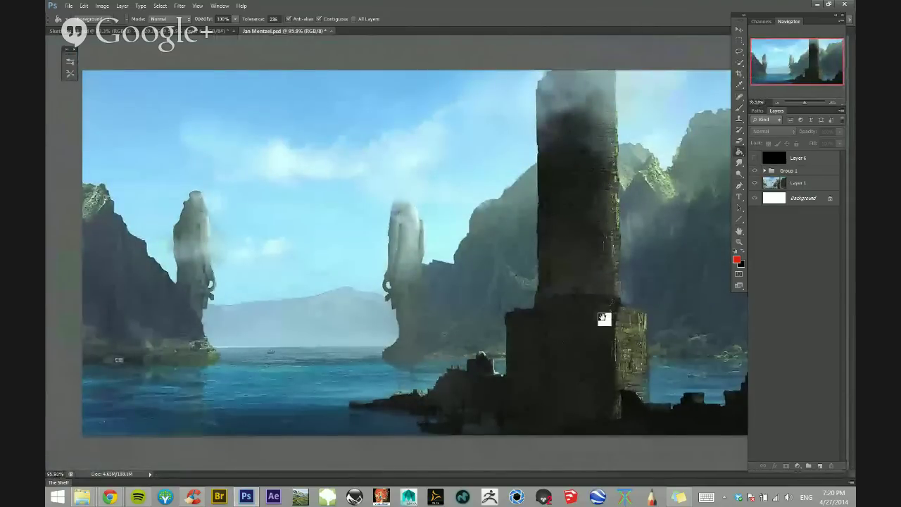
scroll(599, 263, down, 1)
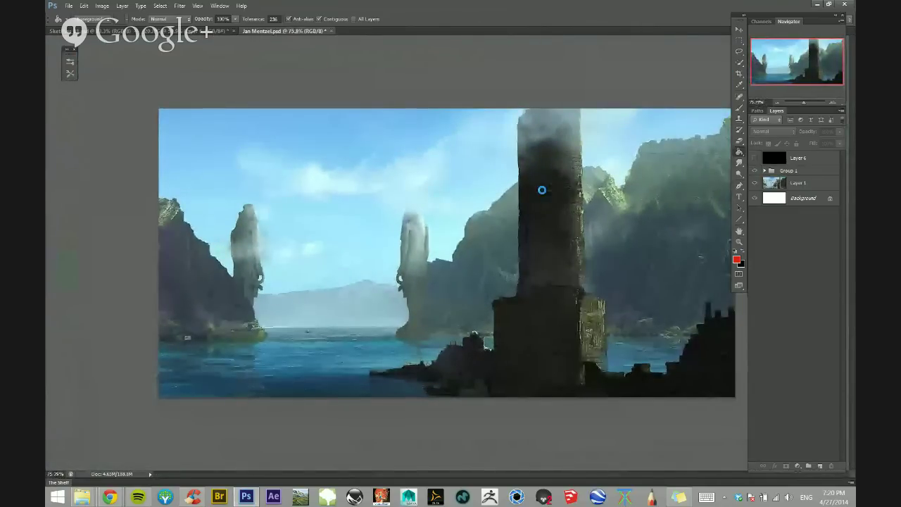
key(ctrl+alt+h)
scroll(364, 232, down, 1)
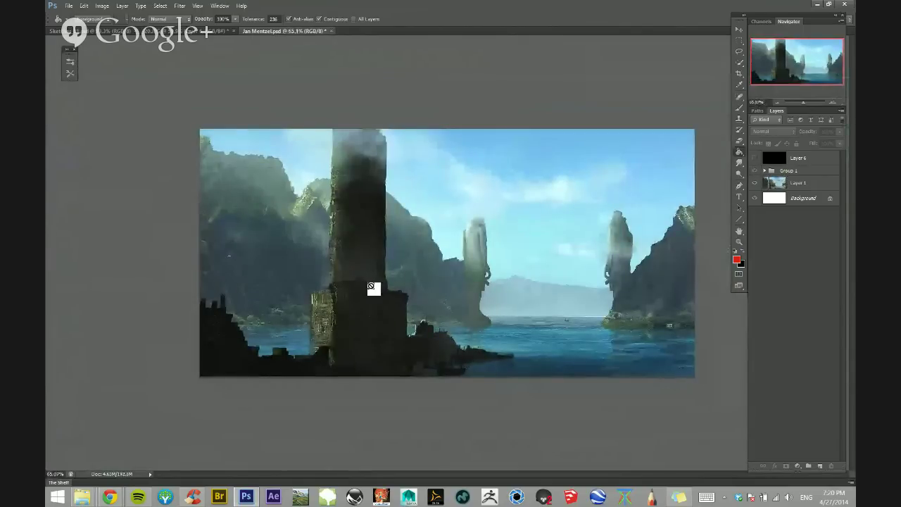
scroll(396, 297, down, 4)
scroll(422, 299, up, 4)
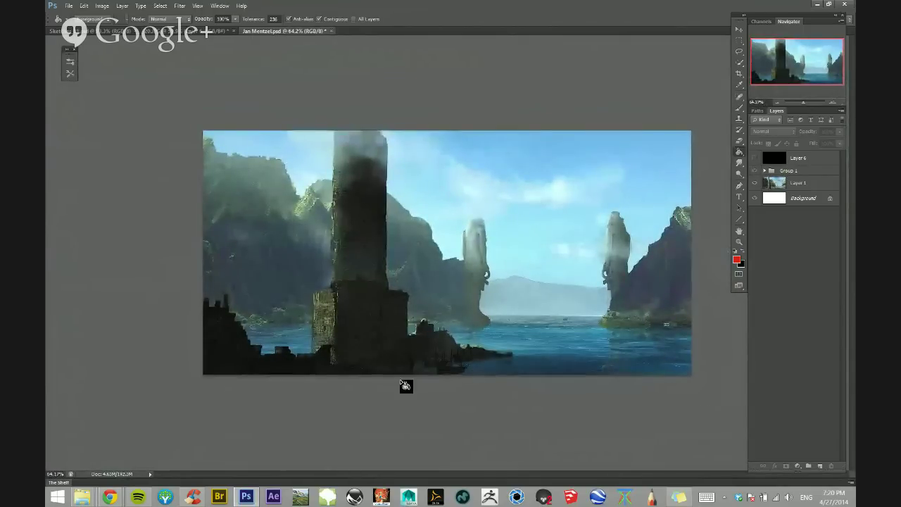
scroll(488, 364, down, 1)
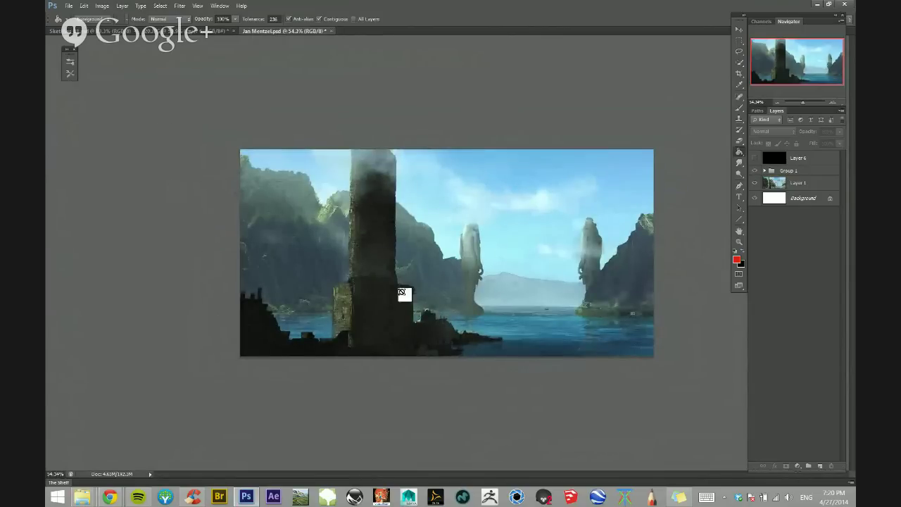
scroll(454, 271, down, 2)
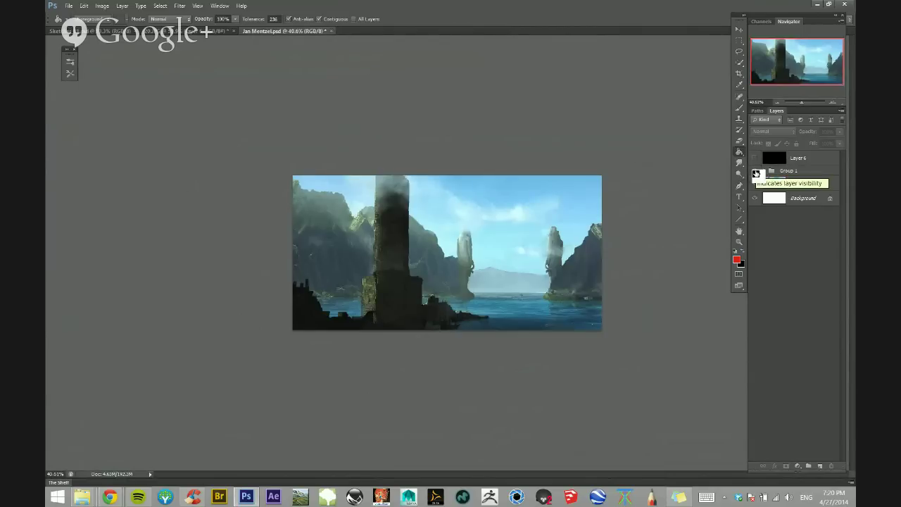
- Turn off Group 1's visibility to reveal the Layer 1 wooden ruins painting
click(754, 174)
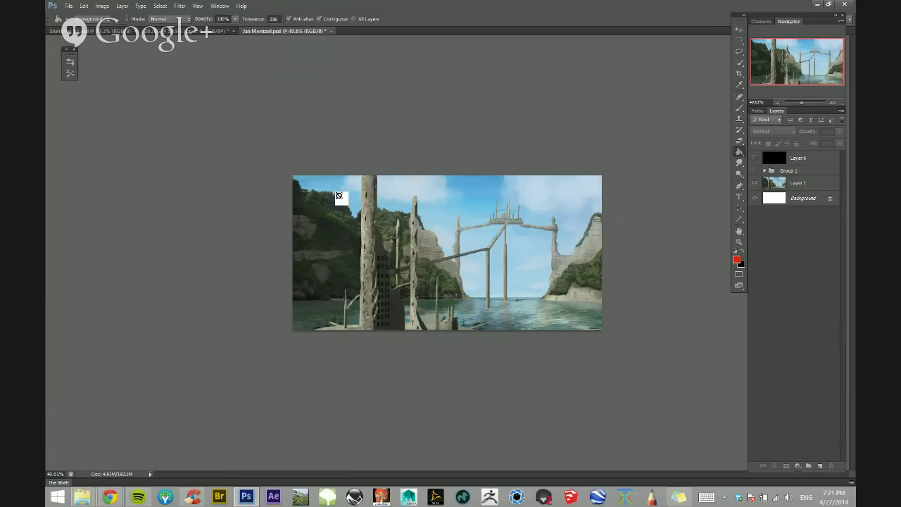
- Preview the painting full screen and make Group 1's tower painting visible again
scroll(429, 253, up, 5)
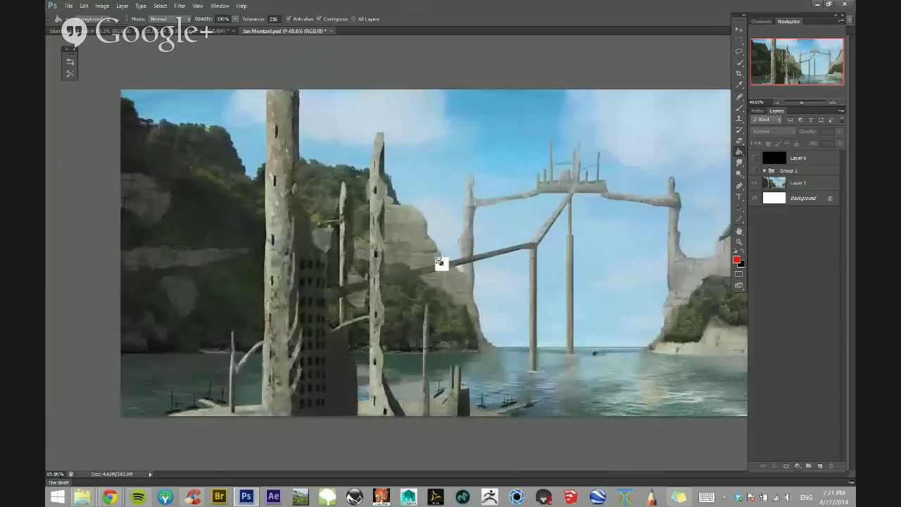
key(Tab)
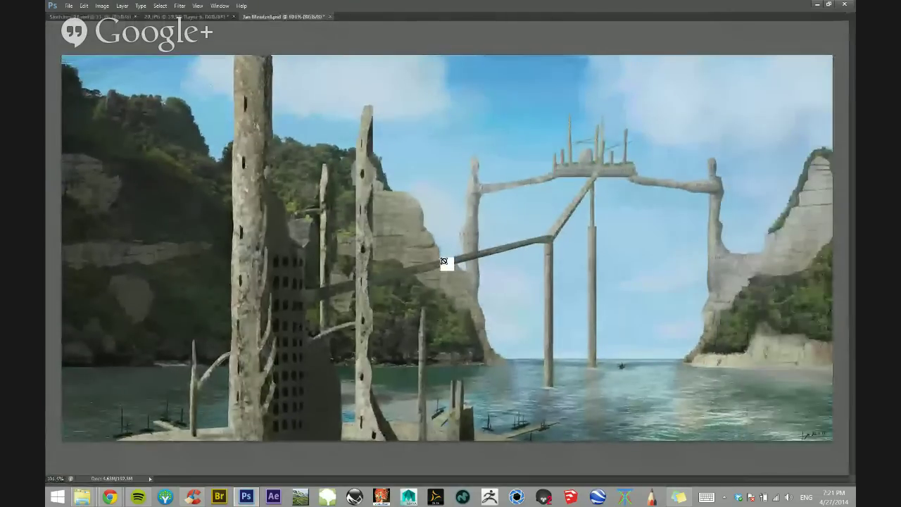
key(f)
key(Tab)
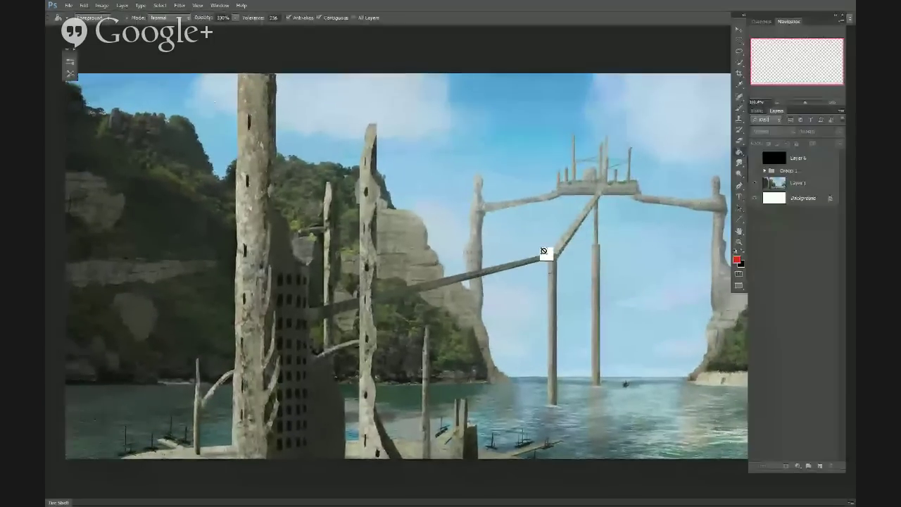
click(756, 171)
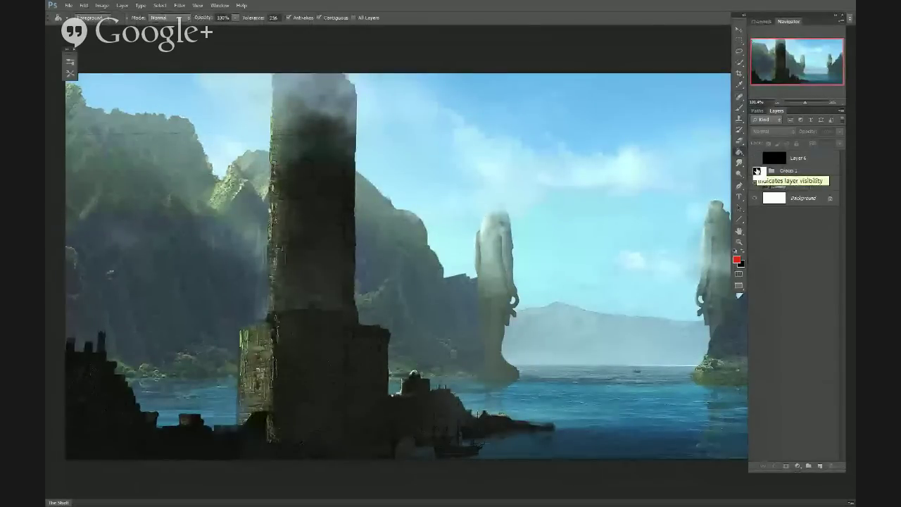
- Flip the canvas horizontally to check the tower painting's composition
key(Tab)
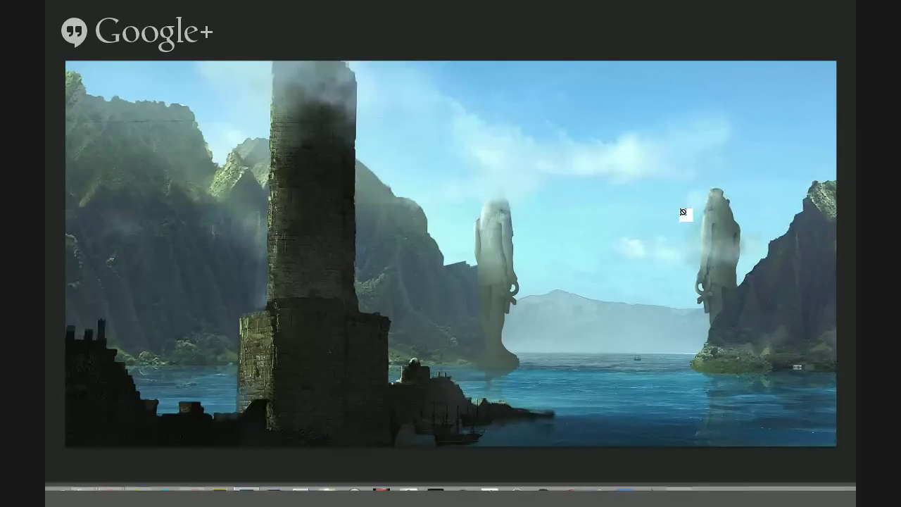
key(Tab)
key(h)
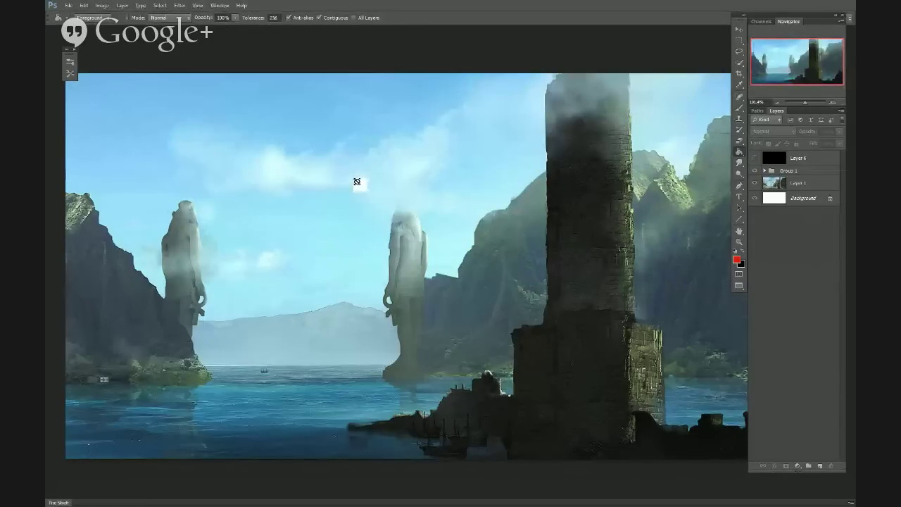
- Exit full-screen mode and bring the Hangouts call window forward from the taskbar preview
key(f)
key(f)
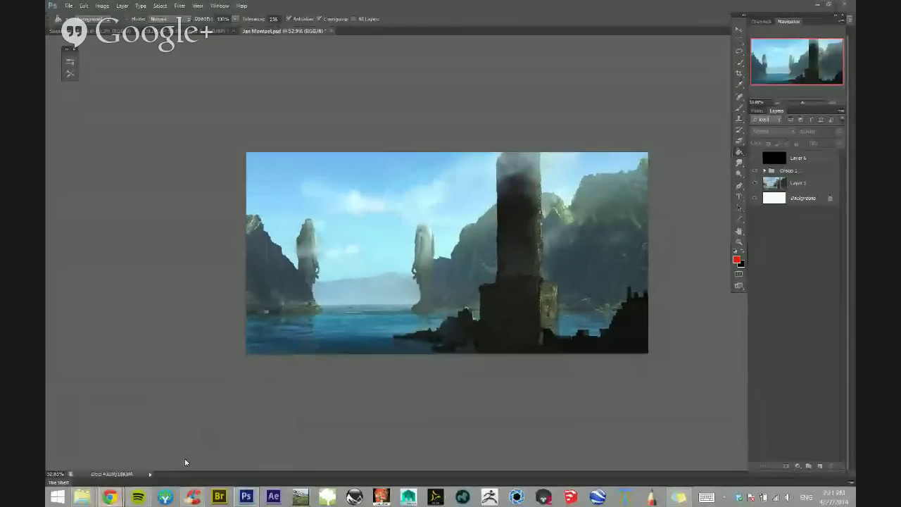
mouse_move(110, 497)
click(124, 458)
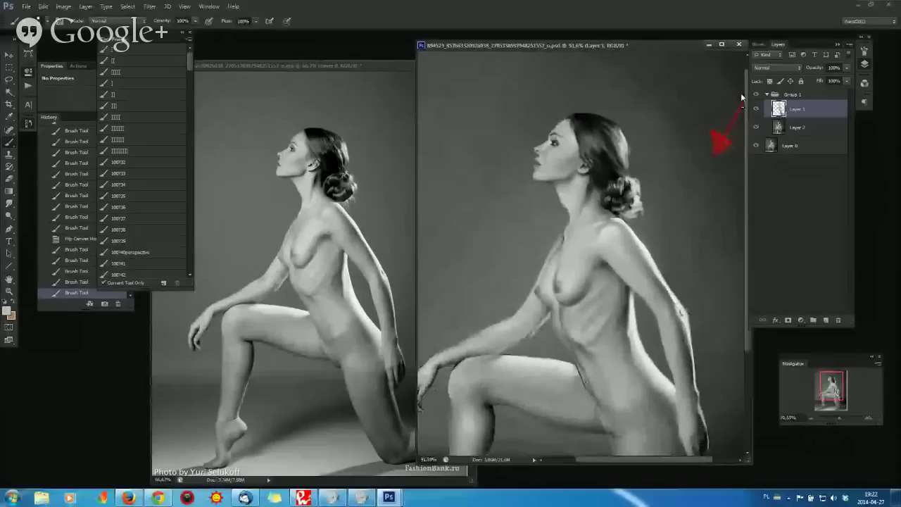
- Hide the paintover to compare with the photo, then move and enlarge the document windows side by side
click(756, 94)
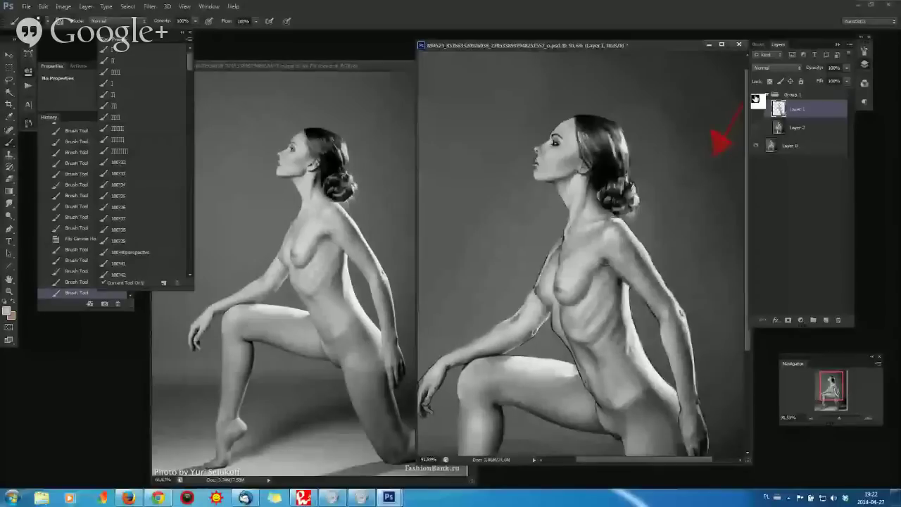
scroll(647, 125, down, 3)
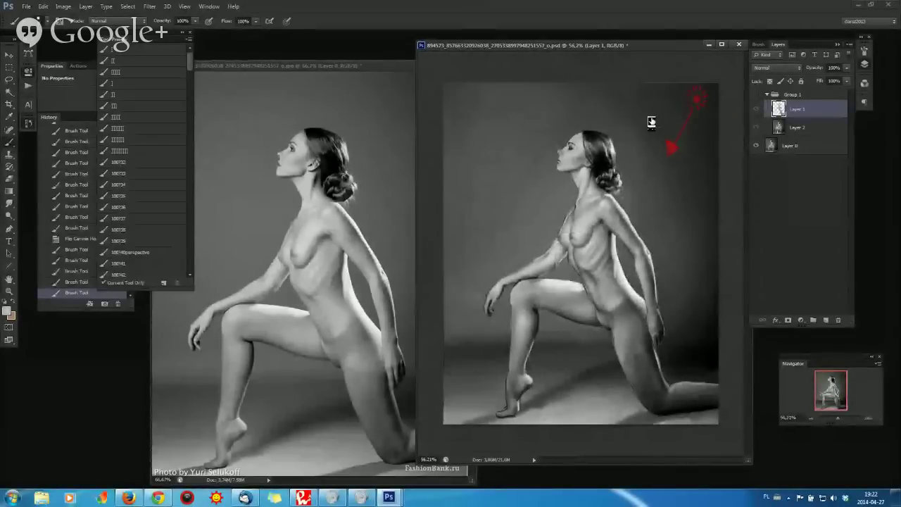
scroll(653, 120, up, 1)
scroll(655, 117, up, 1)
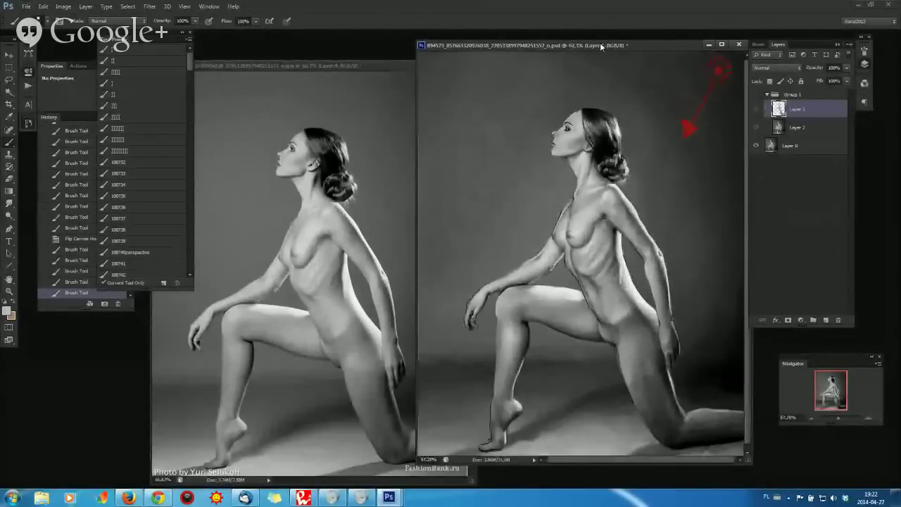
drag(600, 42, 563, 44)
drag(720, 454, 744, 483)
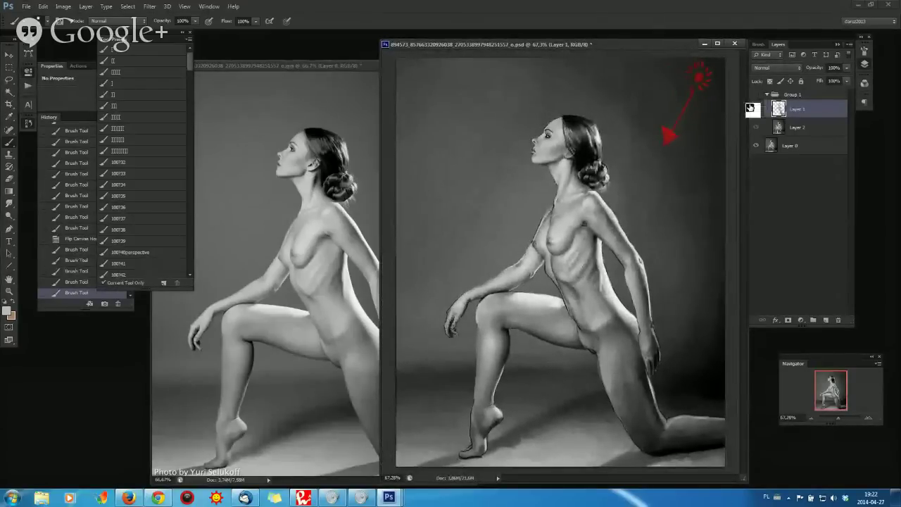
drag(364, 65, 350, 67)
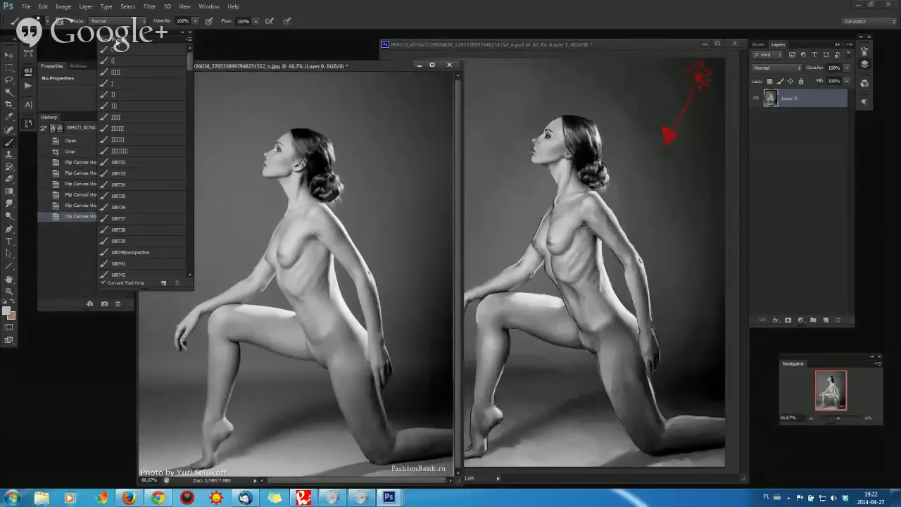
- Move Tool Presets aside, collapse Properties and History, and fit the paintover in its window
drag(121, 34, 30, 139)
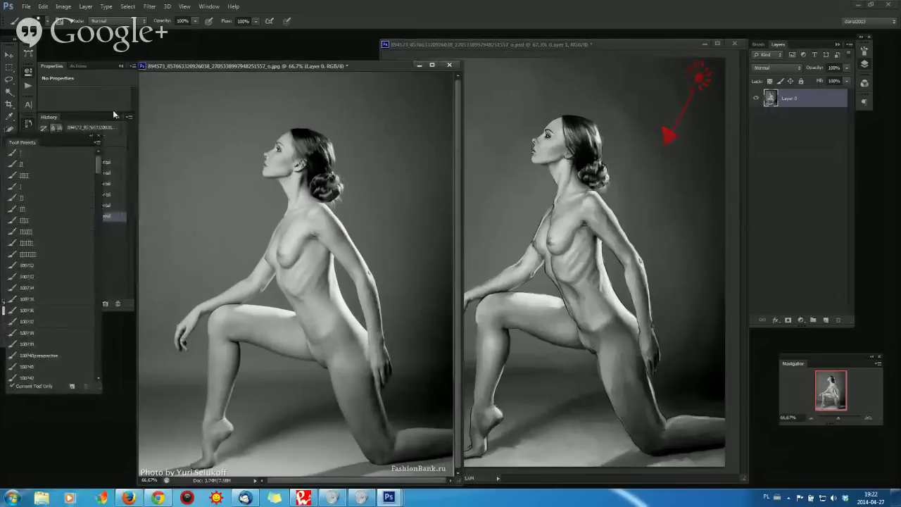
drag(222, 68, 182, 48)
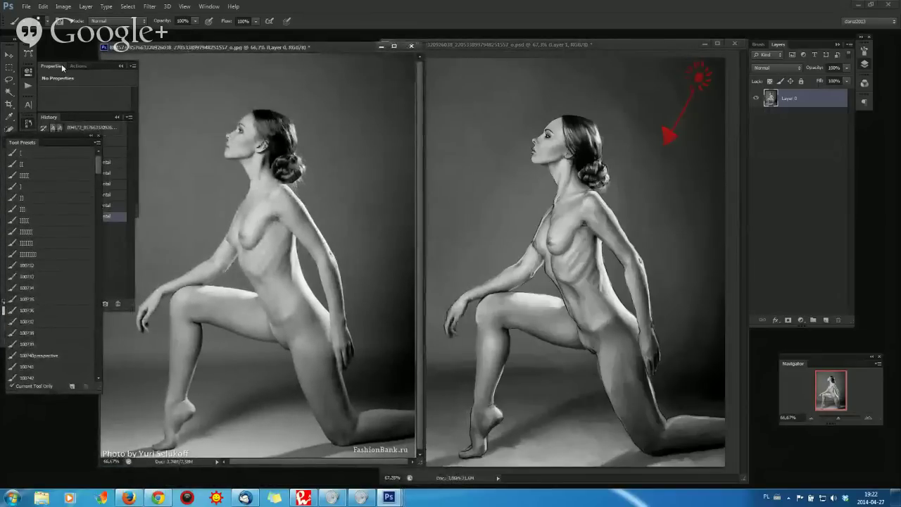
click(30, 70)
drag(245, 49, 215, 45)
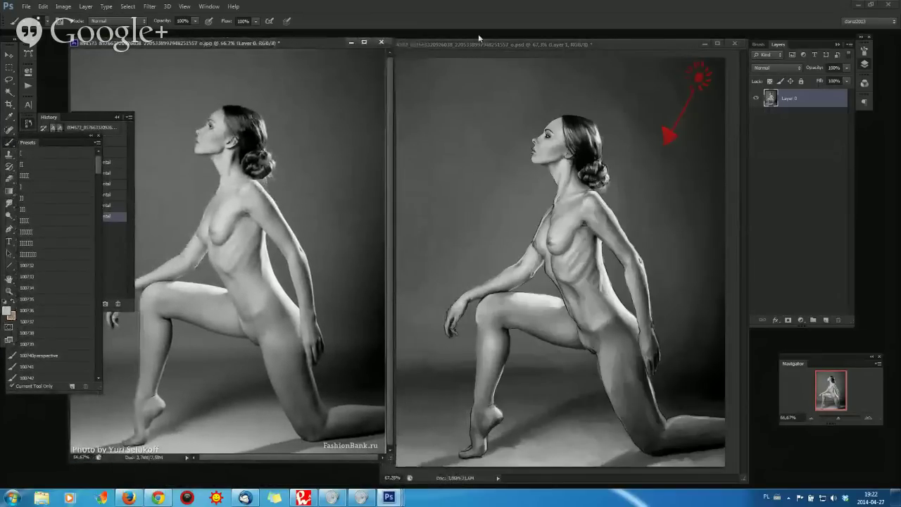
click(483, 43)
drag(483, 43, 484, 42)
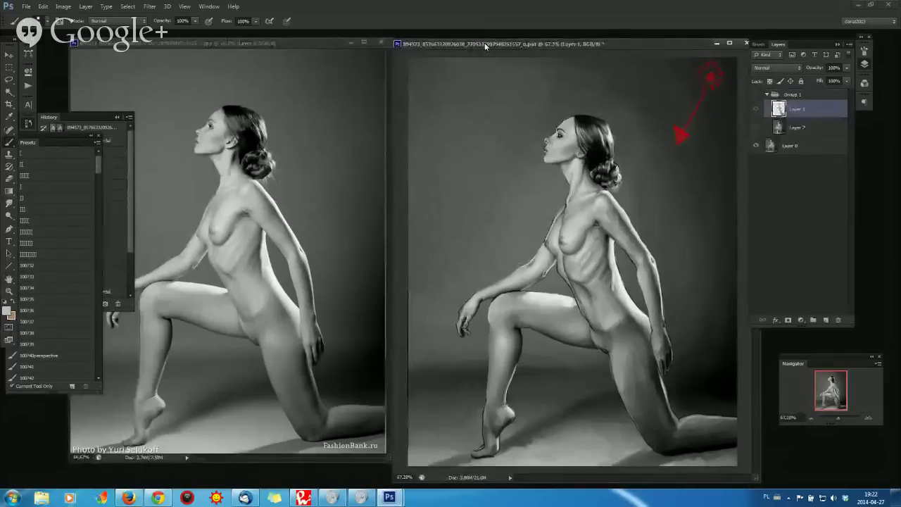
click(116, 116)
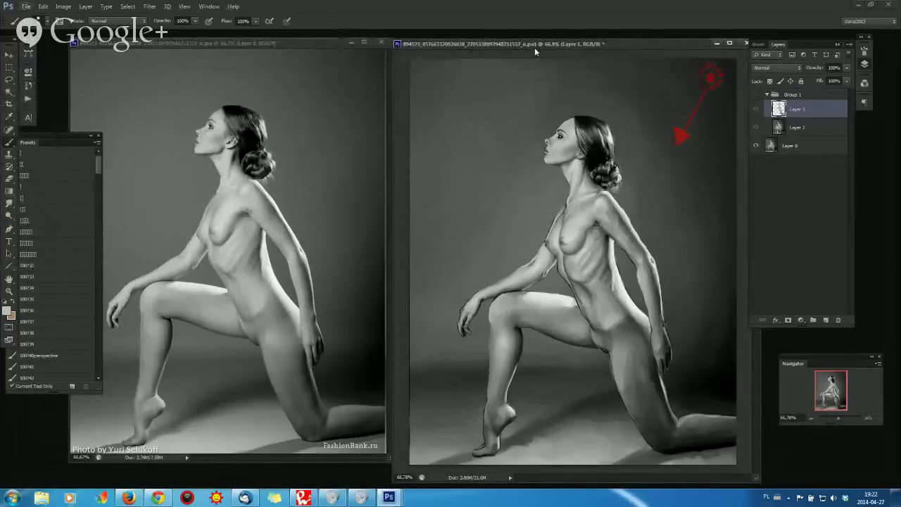
key(ctrl+0)
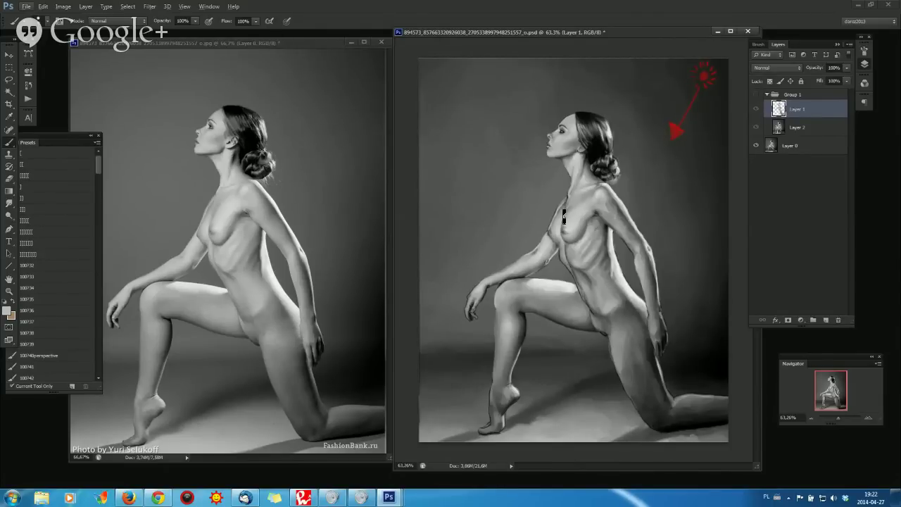
- Undo the pink stroke accidentally painted on the figure's arm
drag(564, 219, 594, 237)
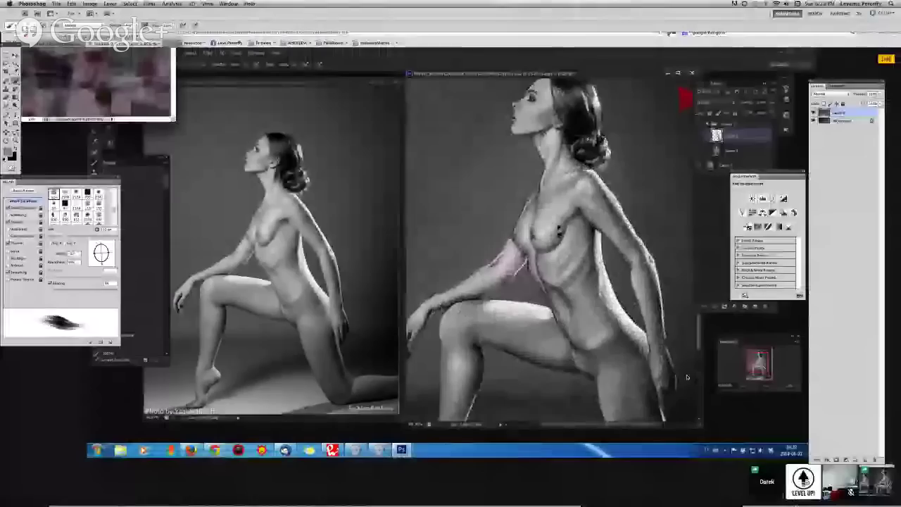
key(super+z)
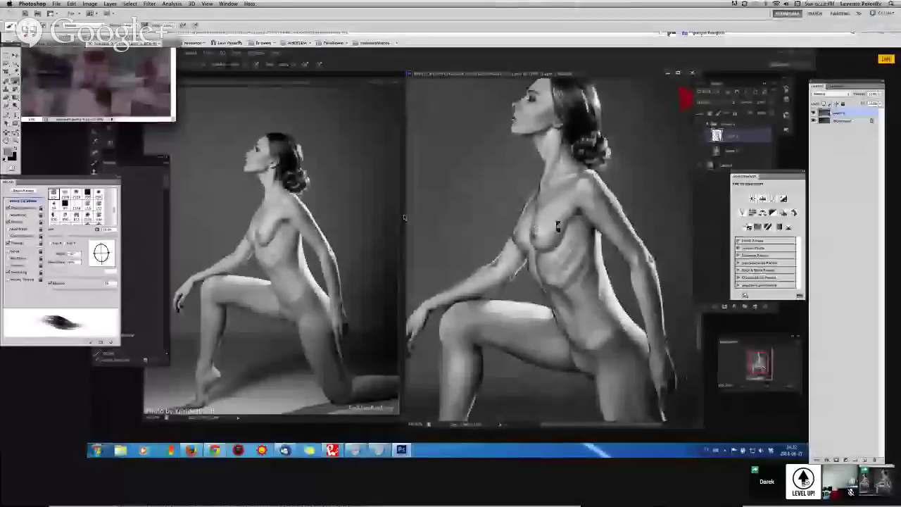
key(super+z)
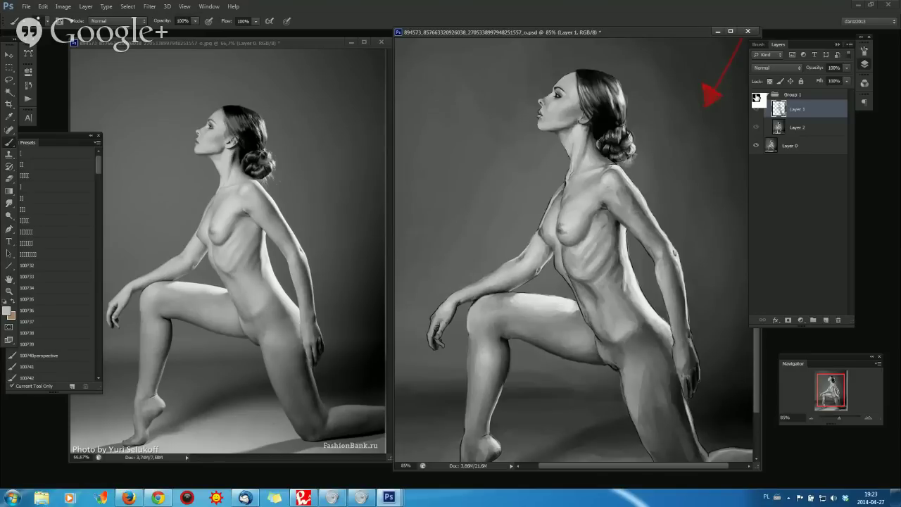
key(ctrl+minus)
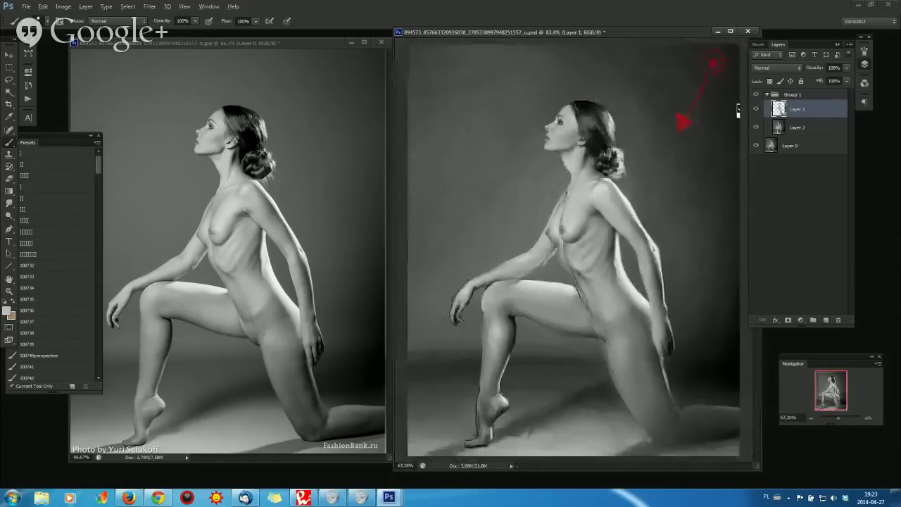
scroll(738, 109, up, 3)
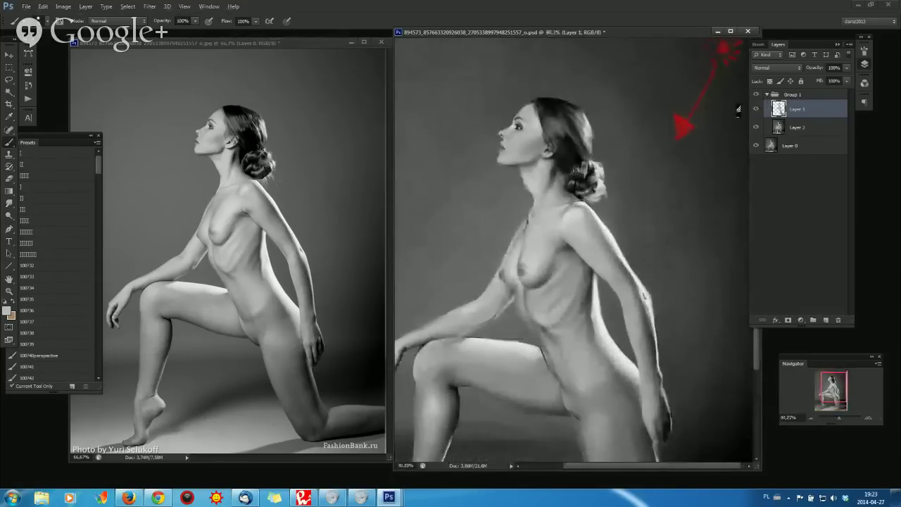
scroll(737, 109, up, 2)
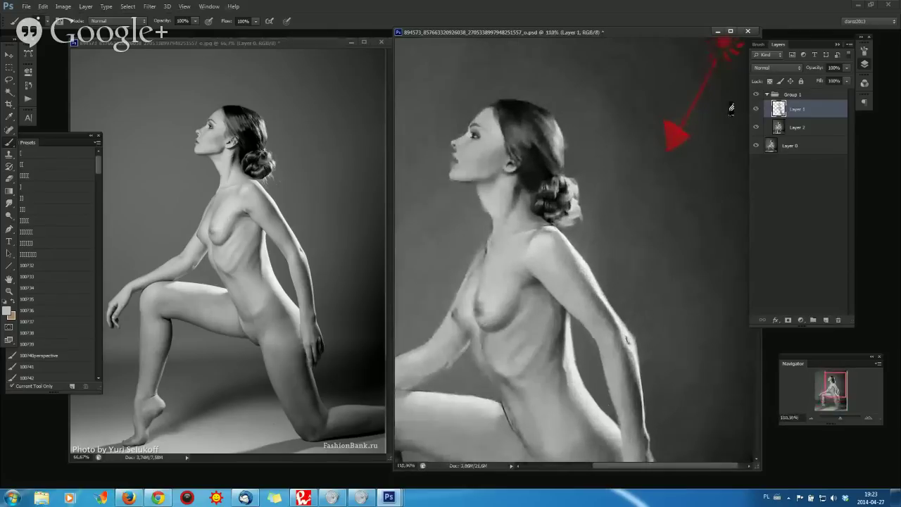
drag(563, 215, 604, 160)
drag(606, 199, 623, 177)
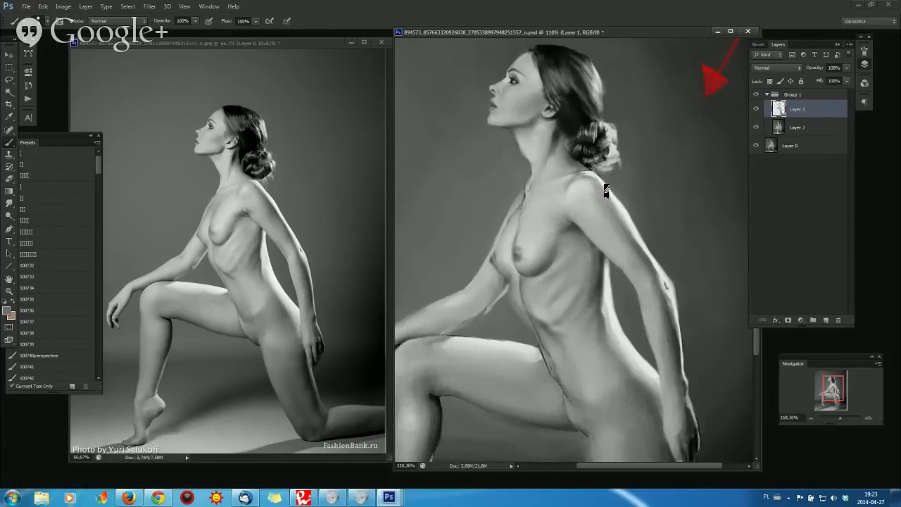
click(755, 110)
click(756, 110)
click(755, 110)
click(756, 110)
click(756, 110)
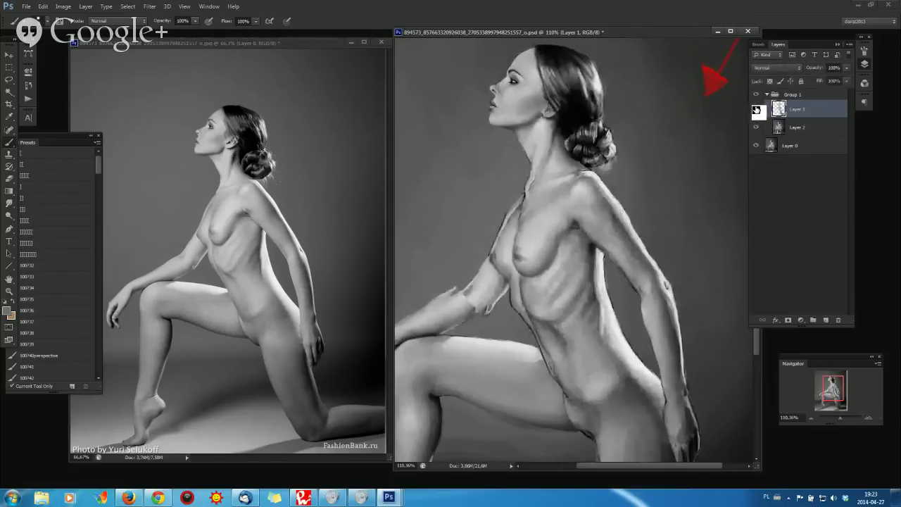
click(756, 109)
click(756, 110)
click(756, 110)
click(756, 110)
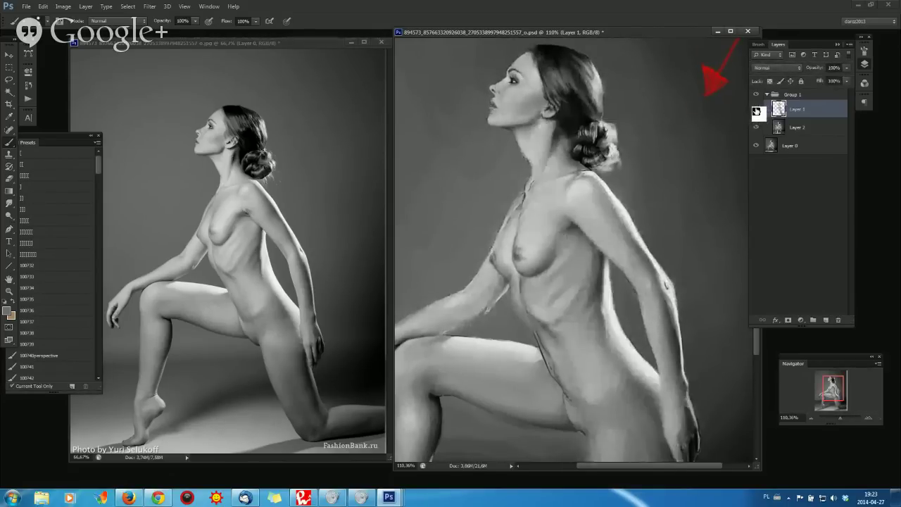
click(755, 110)
click(756, 110)
click(756, 110)
click(756, 109)
drag(603, 151, 603, 181)
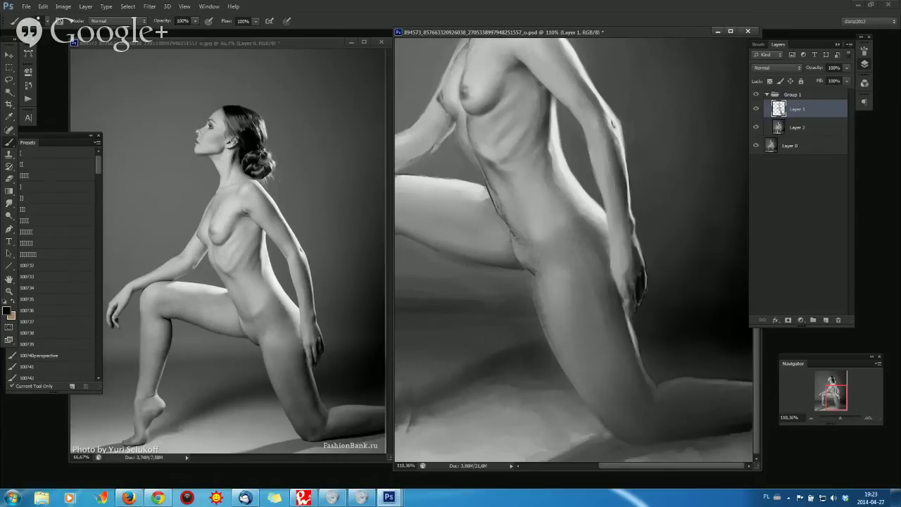
- Resize the brush, darken the floor shadow beside the kneeling leg, and recentre the figure
right_click(589, 176)
key(Return)
mouse_move(632, 412)
mouse_down()
mouse_move(698, 398)
mouse_move(689, 421)
mouse_move(615, 421)
mouse_up()
right_click(553, 137)
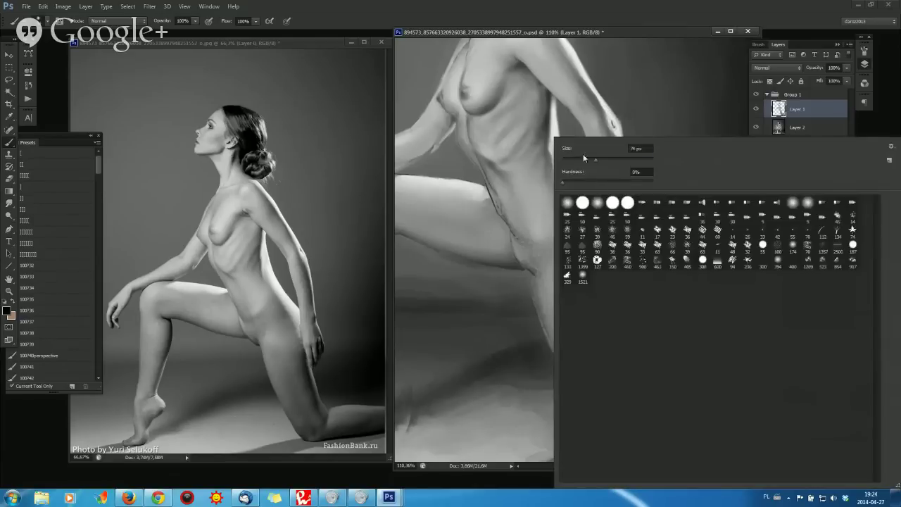
key(Return)
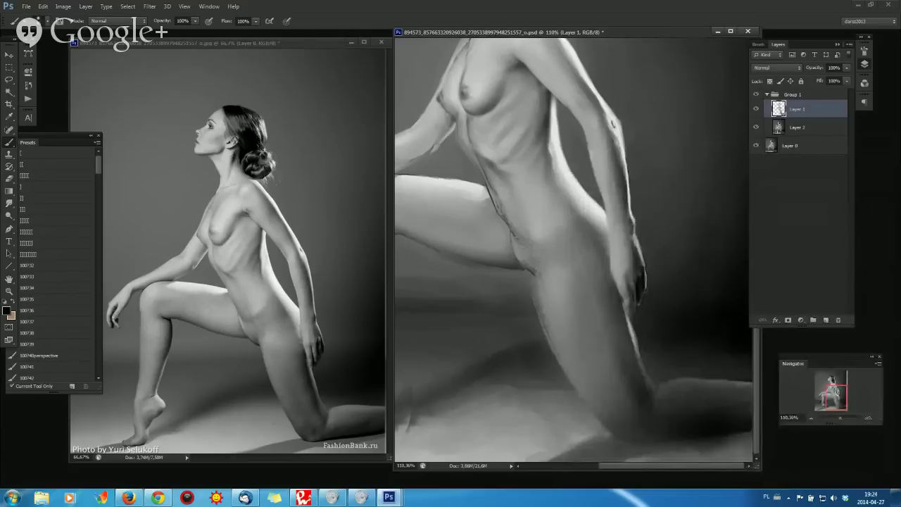
scroll(572, 253, down, 3)
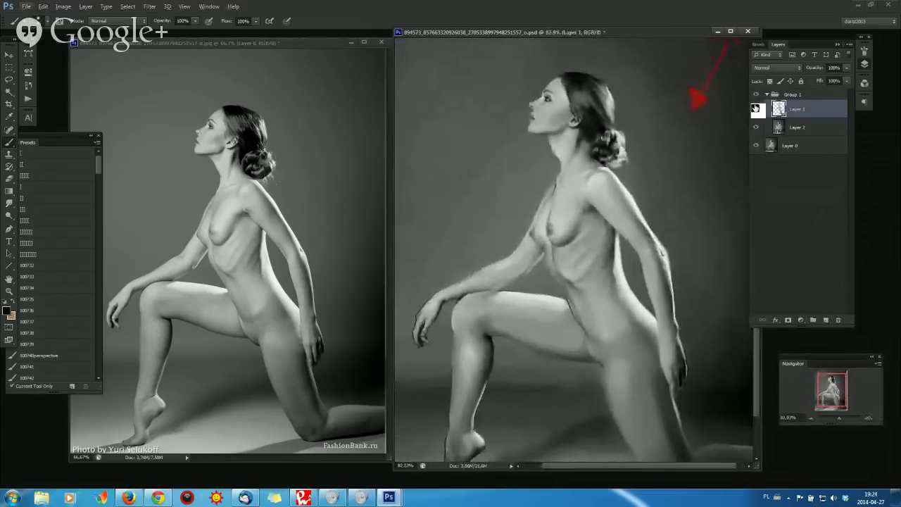
drag(714, 142, 706, 113)
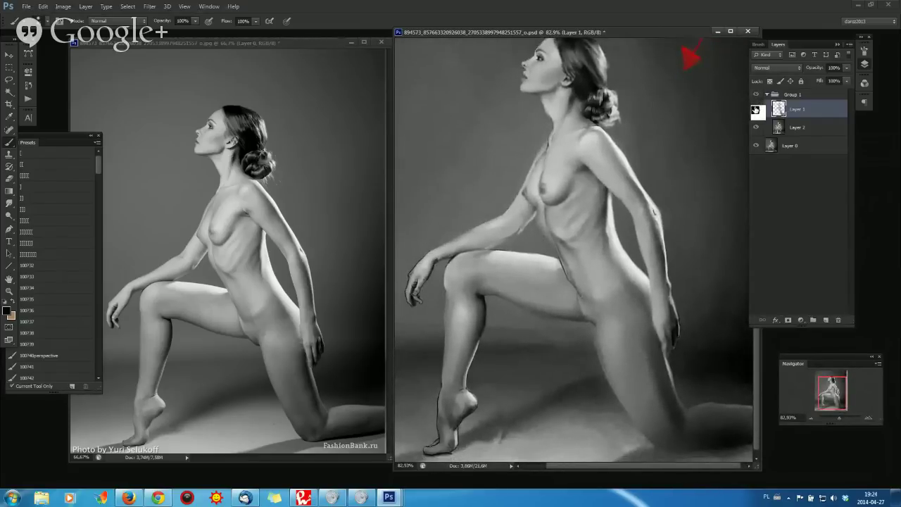
- Flick Layer 1 off and on to compare the paintover with the photo
click(755, 109)
click(755, 109)
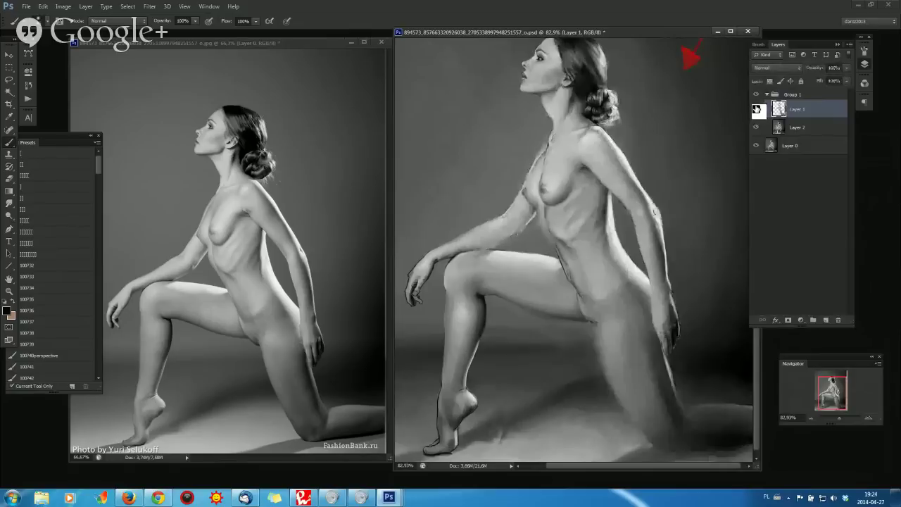
click(755, 109)
click(755, 110)
click(755, 109)
click(755, 109)
- Frame the torso and raised arm, resize the brush, and sample a light tone from the arm
scroll(683, 158, up, 2)
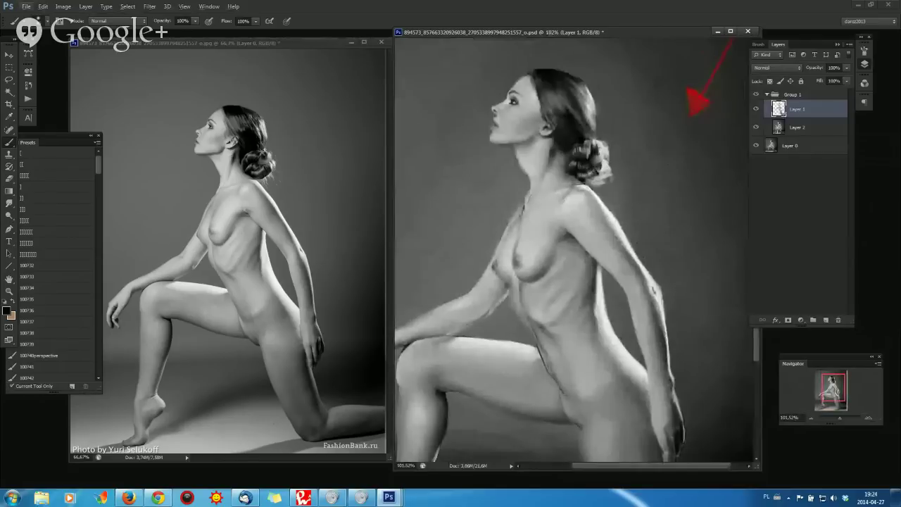
drag(660, 217, 678, 171)
right_click(668, 223)
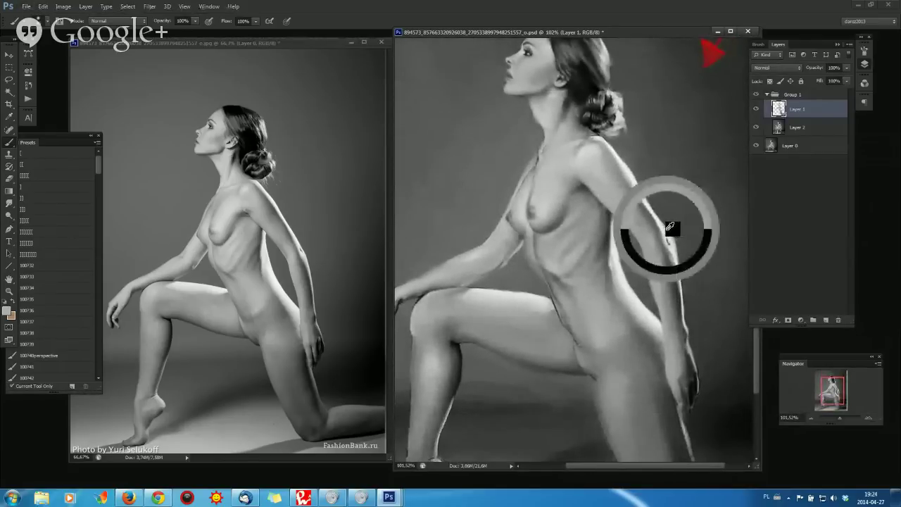
click(634, 146)
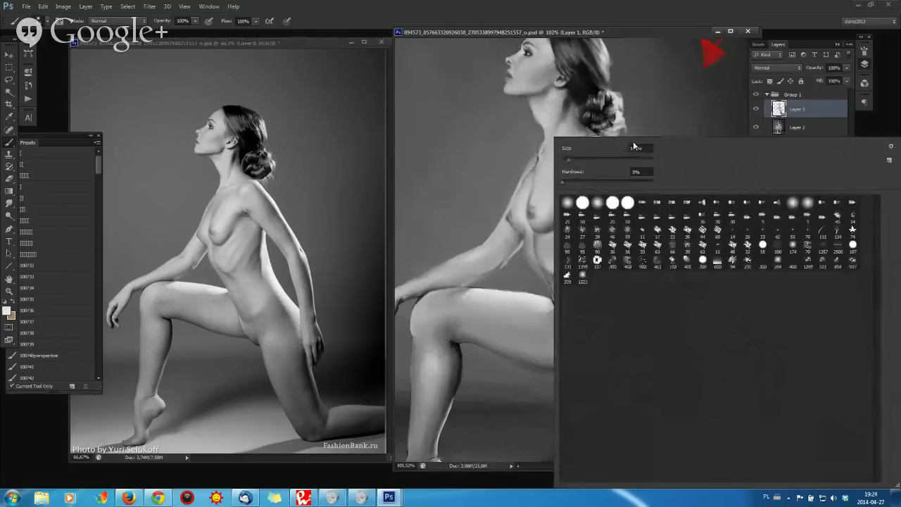
key(Return)
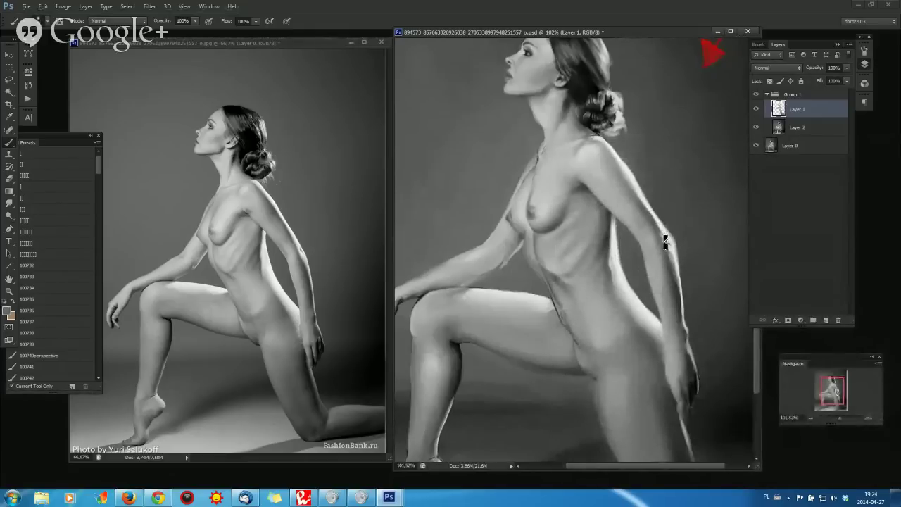
alt+click(663, 238)
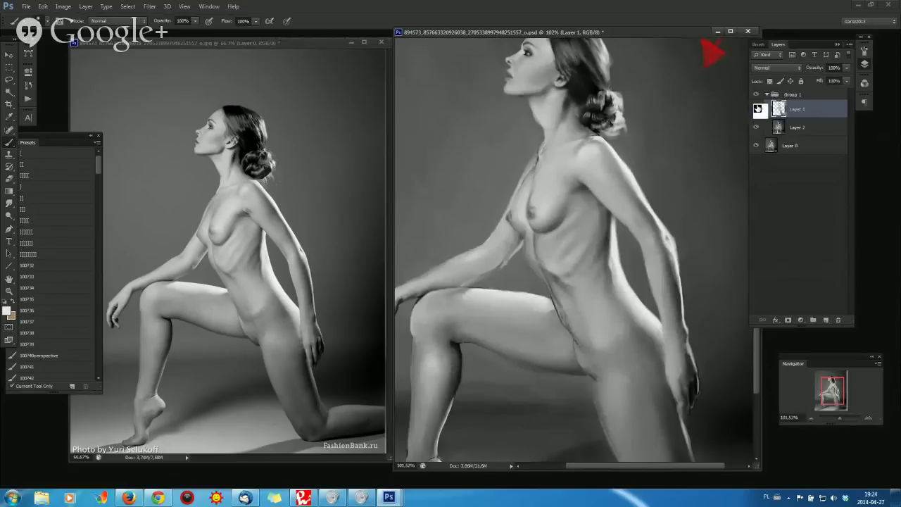
- Toggle Layer 1 repeatedly to check the rough strokes before and after
click(756, 109)
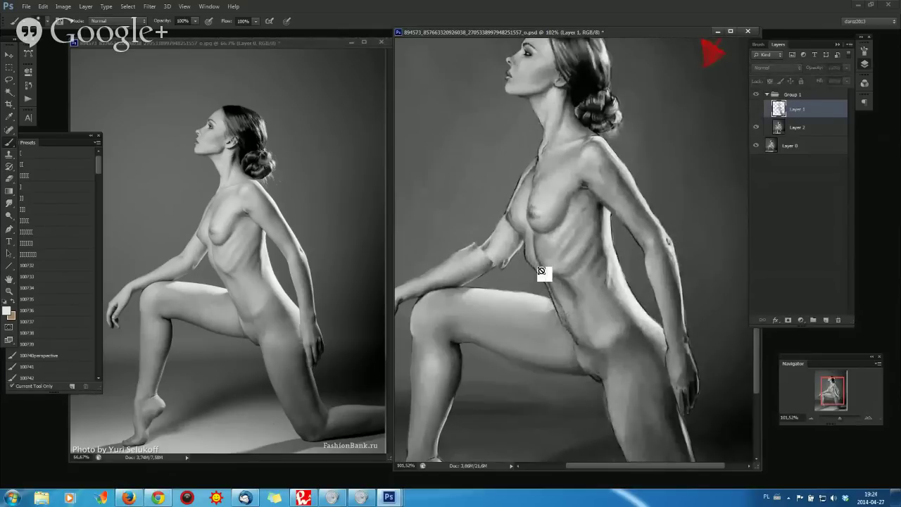
click(757, 110)
click(757, 110)
click(757, 110)
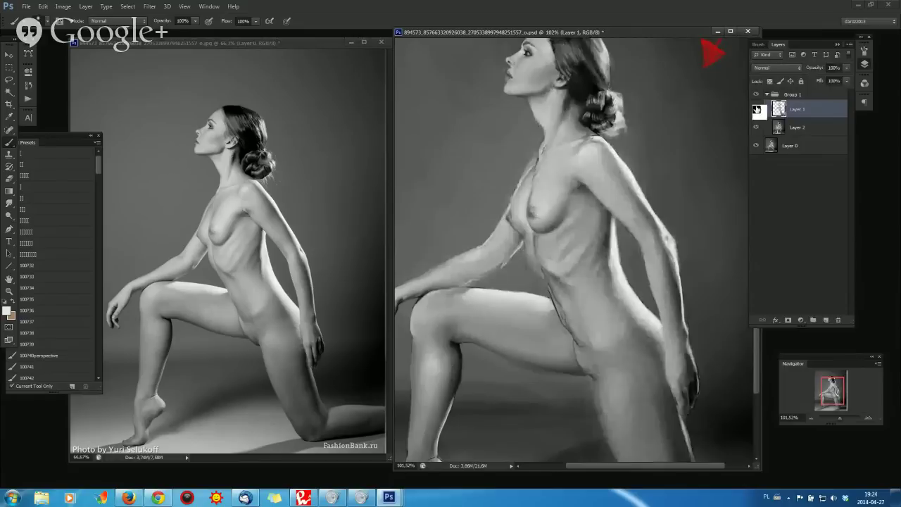
click(757, 109)
click(757, 110)
- Zoom and pan to bring the lower torso and thigh into view
scroll(708, 171, down, 5)
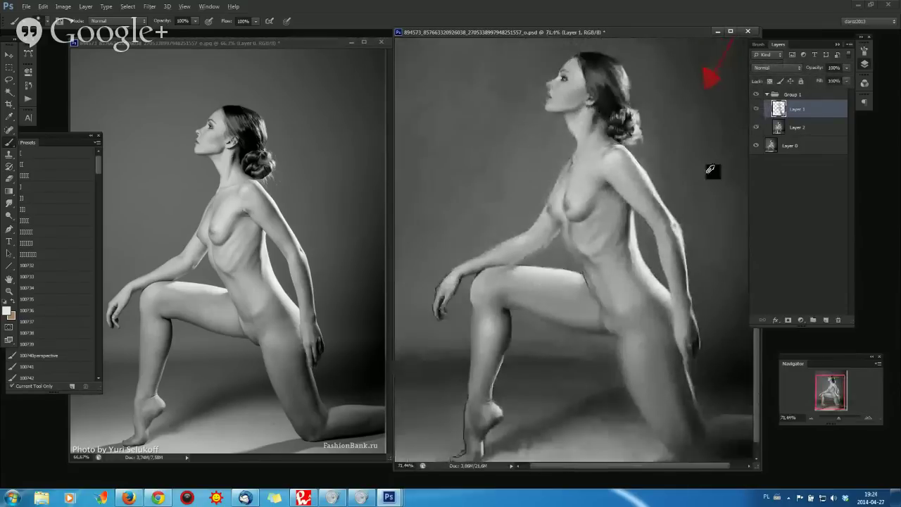
scroll(721, 178, up, 5)
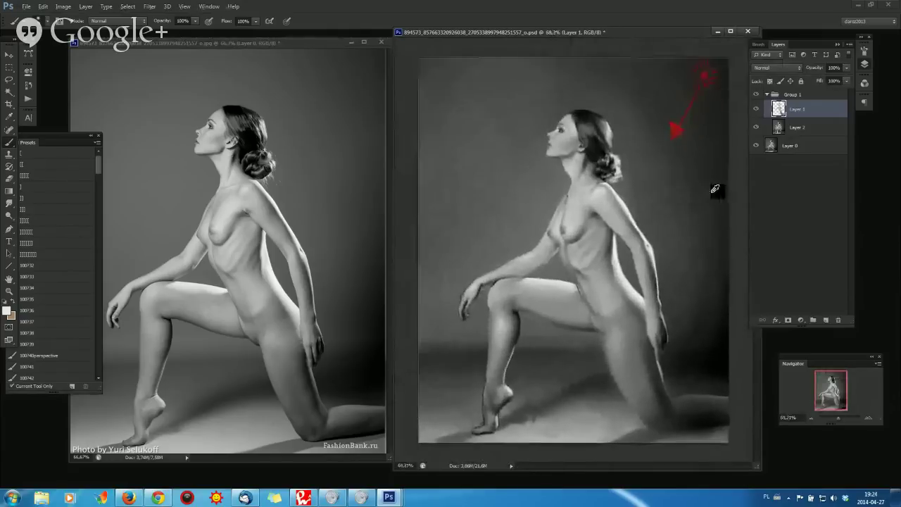
scroll(657, 225, up, 1)
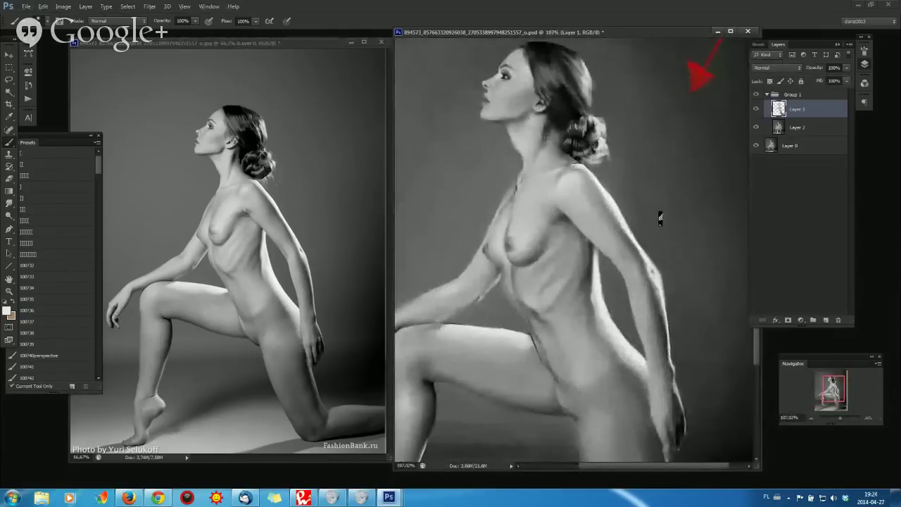
scroll(661, 217, up, 1)
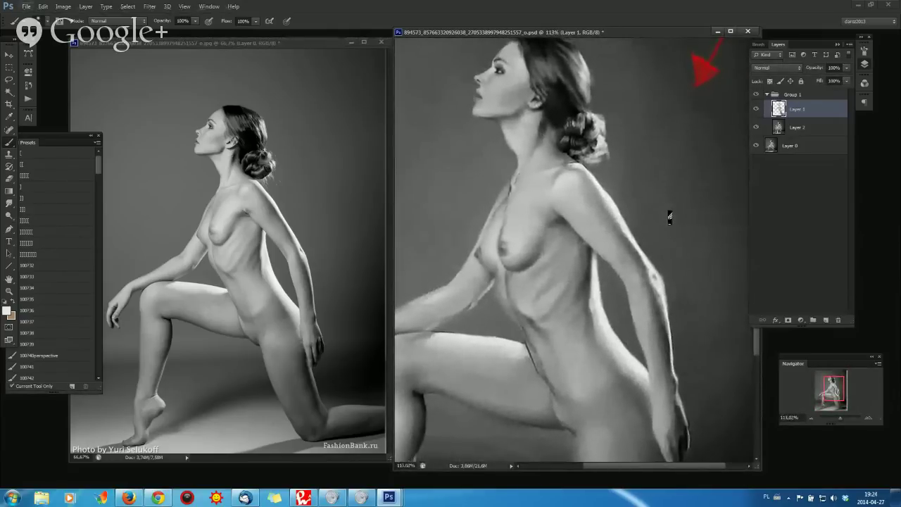
scroll(669, 217, up, 2)
drag(647, 204, 676, 185)
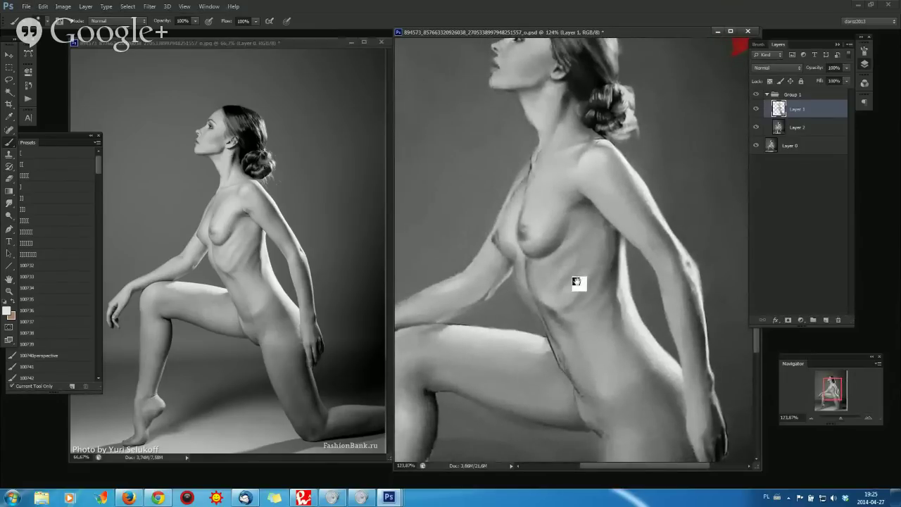
drag(576, 282, 581, 251)
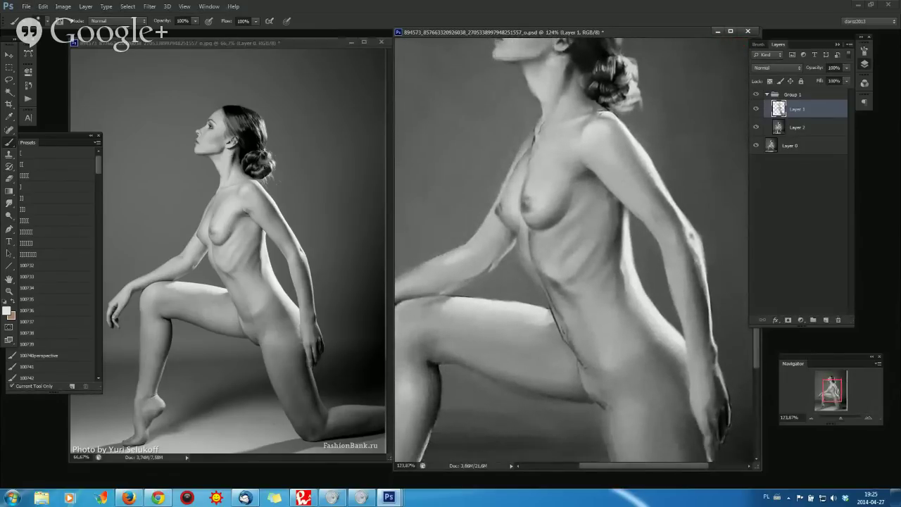
drag(577, 306, 602, 259)
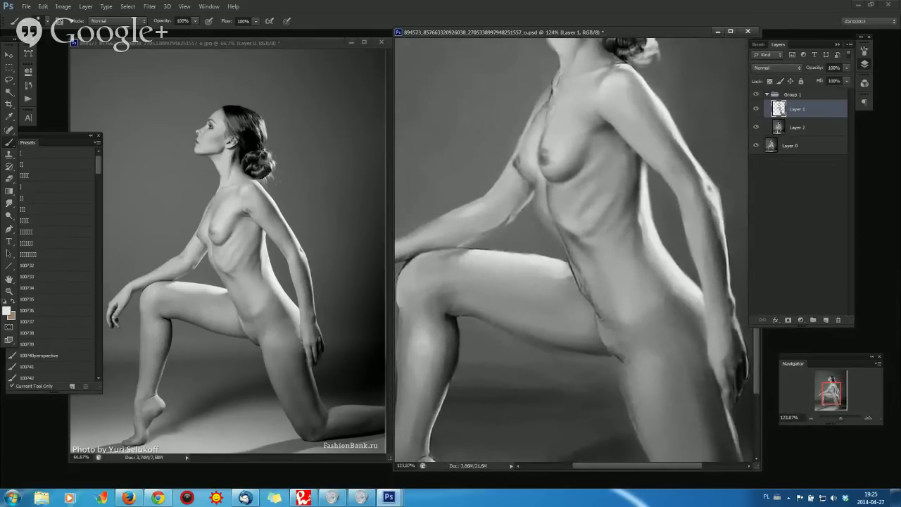
- Sample a dark grey from the painting and shrink the brush to about 9 px
alt+click(458, 323)
right_click(517, 214)
drag(513, 167, 516, 168)
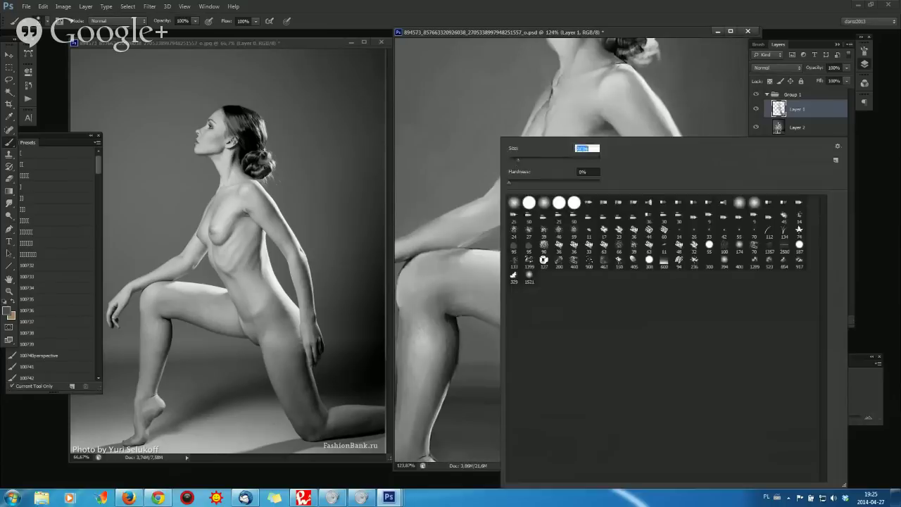
key(Return)
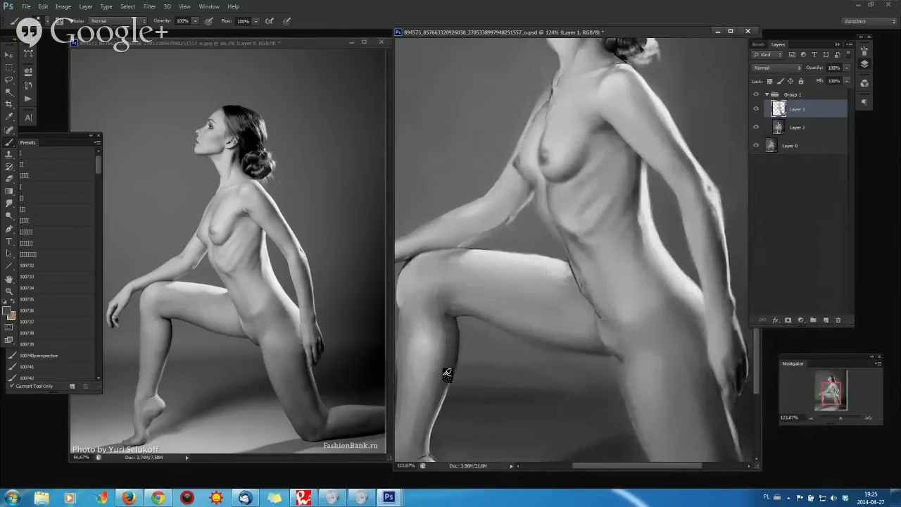
- Frame the shin and floor, then sample a lighter skin tone from the thigh
drag(478, 358, 488, 317)
right_click(523, 227)
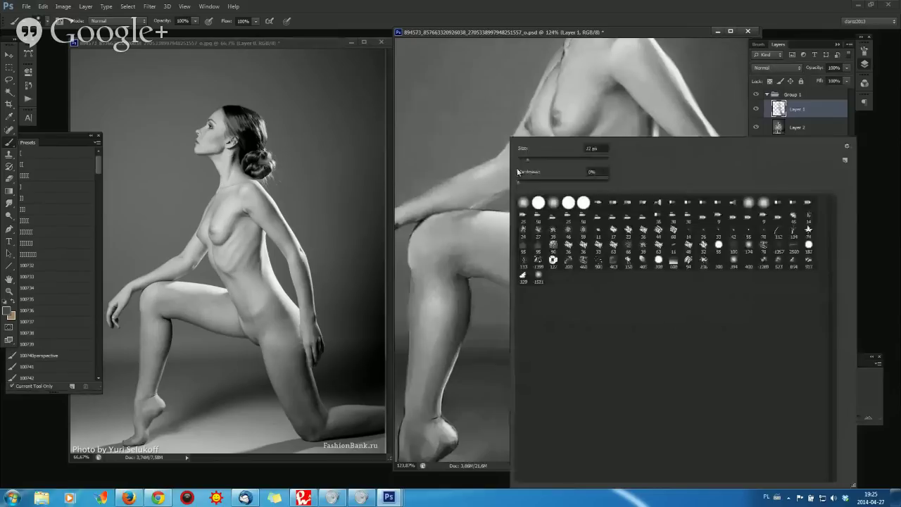
key(Return)
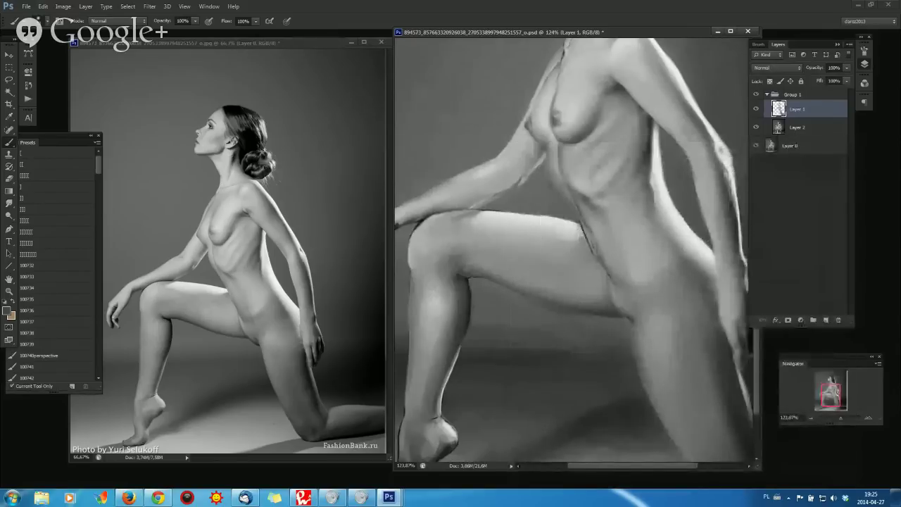
alt+click(482, 298)
scroll(596, 306, down, 3)
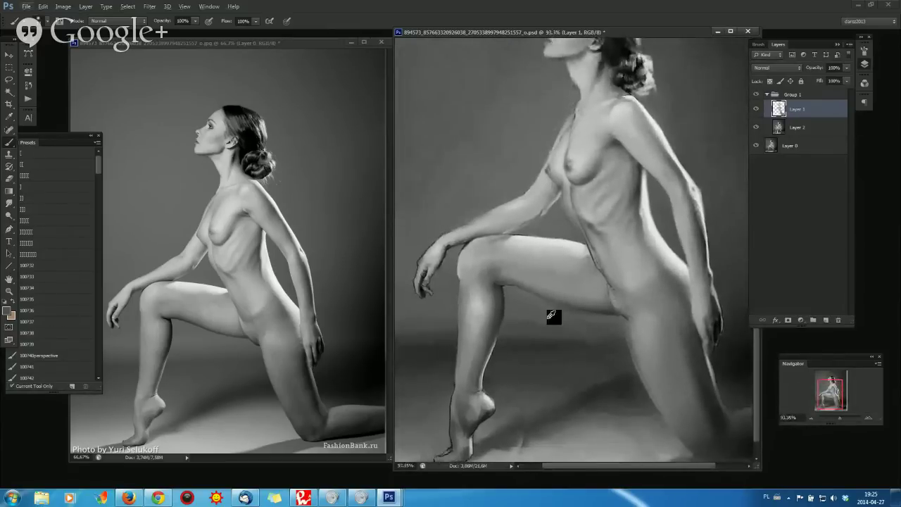
scroll(554, 316, up, 4)
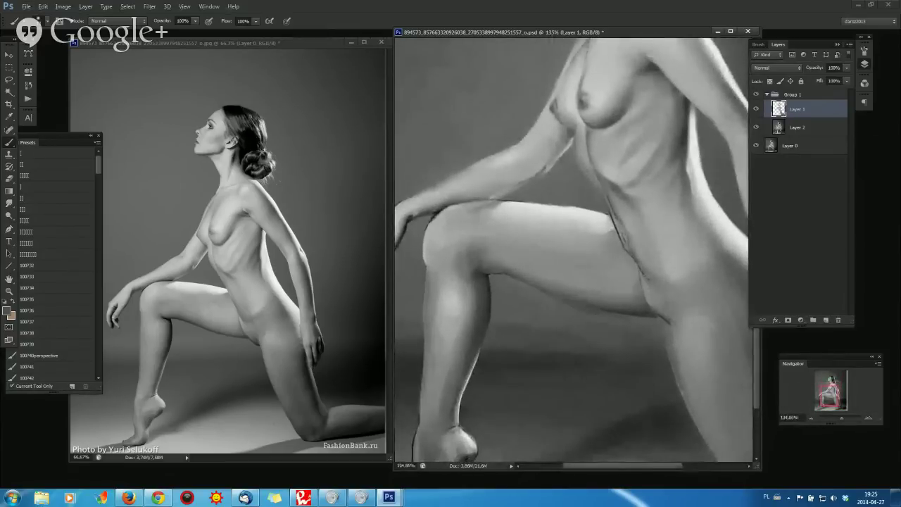
- Pan to the raised foot, sample a darker tone from the heel, and confirm the brush settings
mouse_move(508, 302)
mouse_down()
mouse_move(547, 254)
mouse_move(573, 246)
mouse_move(569, 234)
mouse_up()
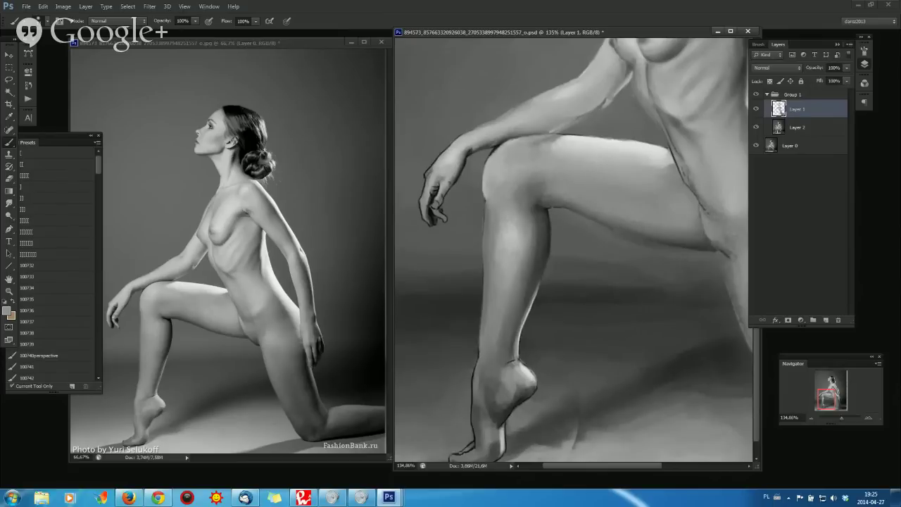
alt+click(520, 399)
alt+click(534, 373)
alt+click(519, 373)
drag(518, 382, 573, 372)
drag(527, 353, 567, 251)
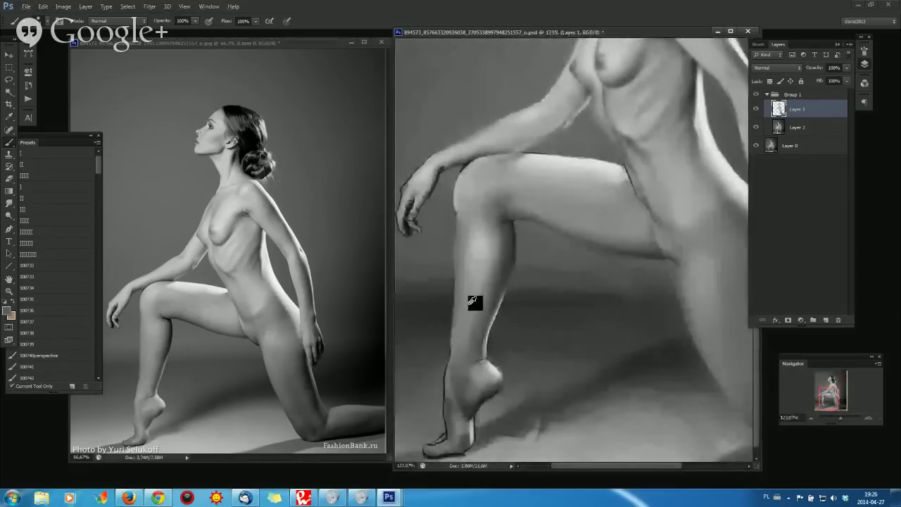
right_click(493, 299)
key(Return)
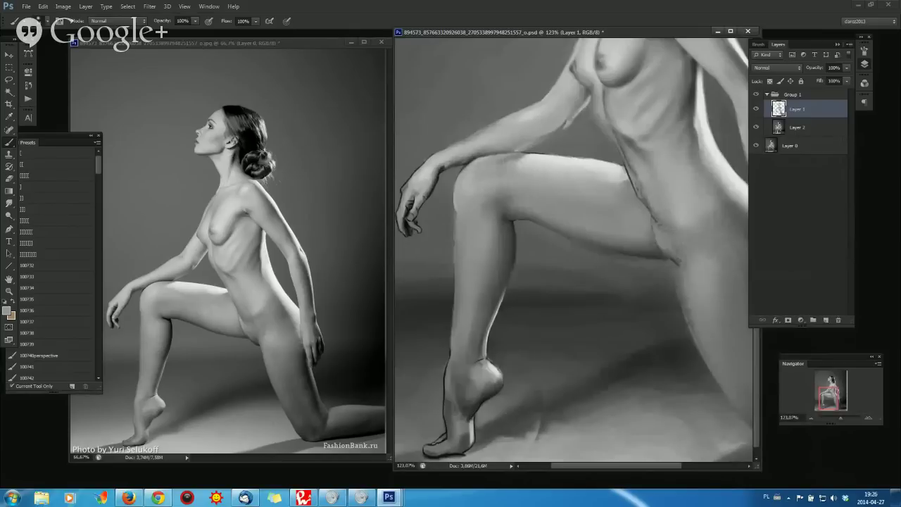
- Hide and show Group 1 to compare the paintover with the layers beneath
scroll(595, 224, down, 3)
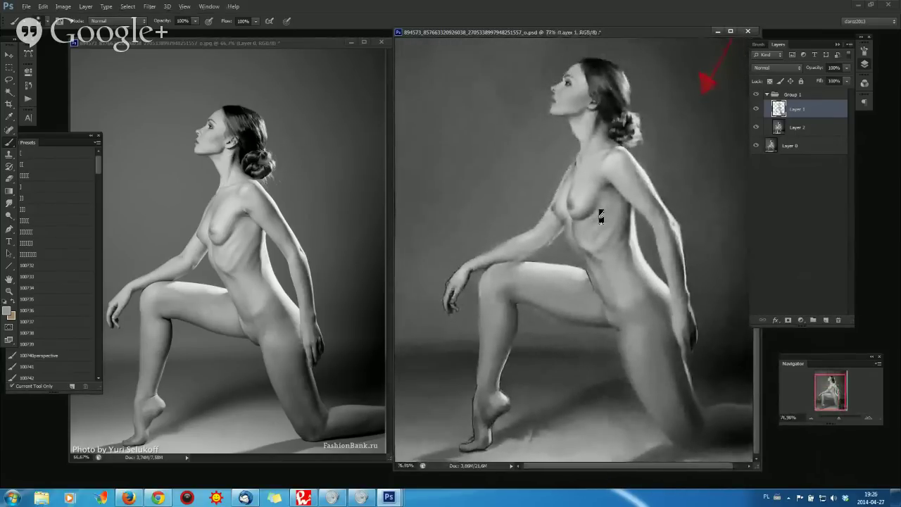
scroll(598, 246, up, 2)
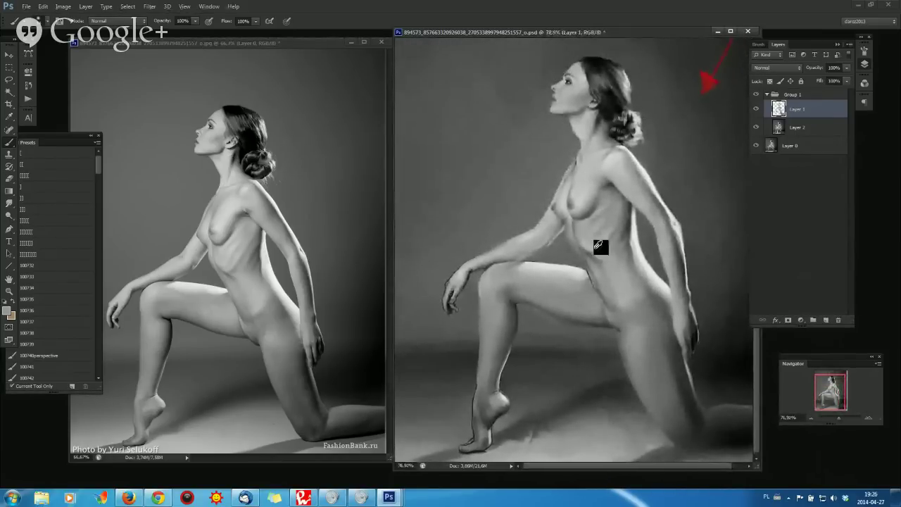
click(757, 95)
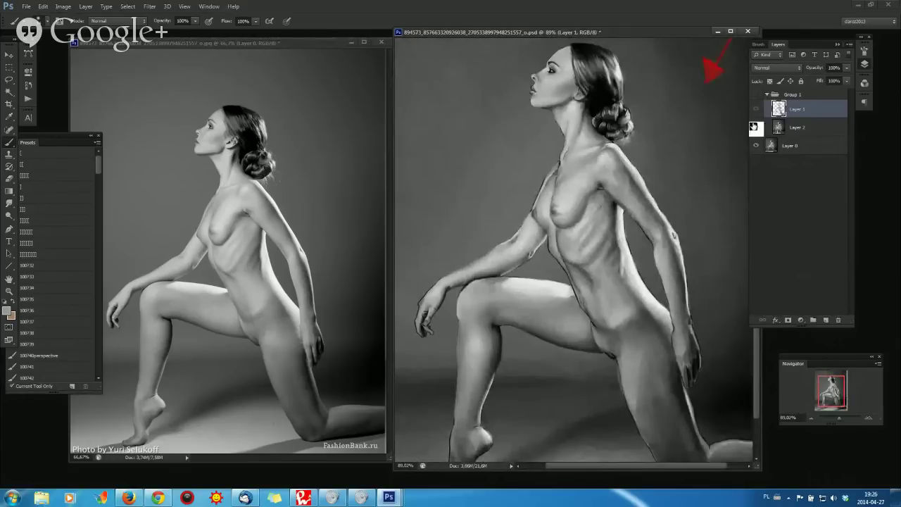
click(756, 94)
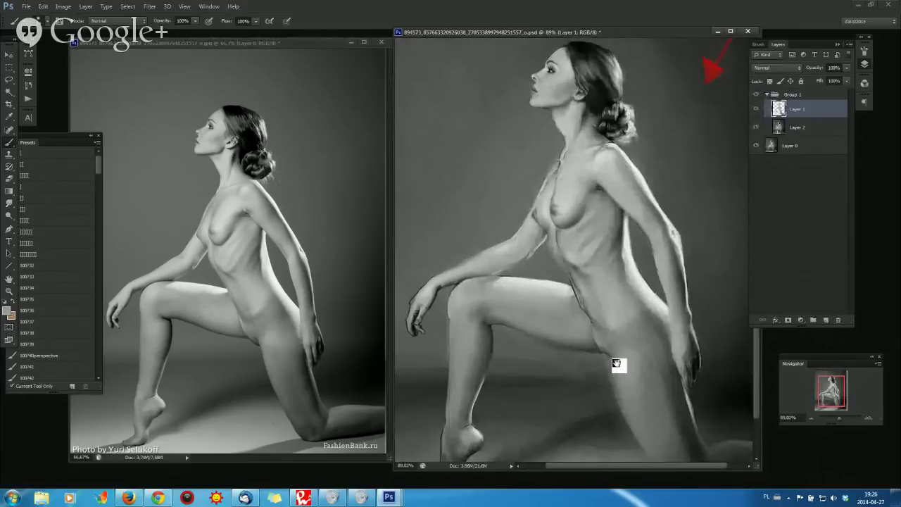
- Paint soft shading strokes and dabs along the inner thigh
drag(615, 364, 585, 300)
drag(573, 332, 573, 322)
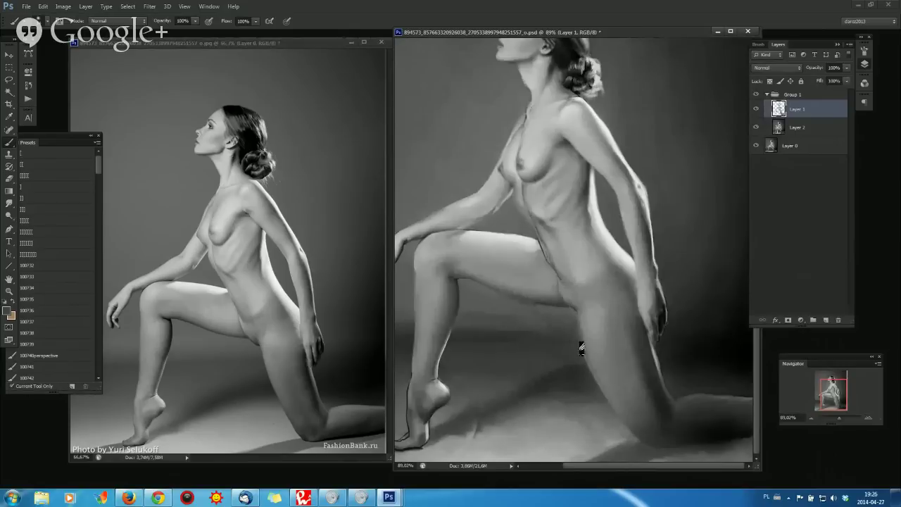
click(580, 344)
click(579, 346)
- Adjust the brush hardness in the brush settings
scroll(635, 299, down, 5)
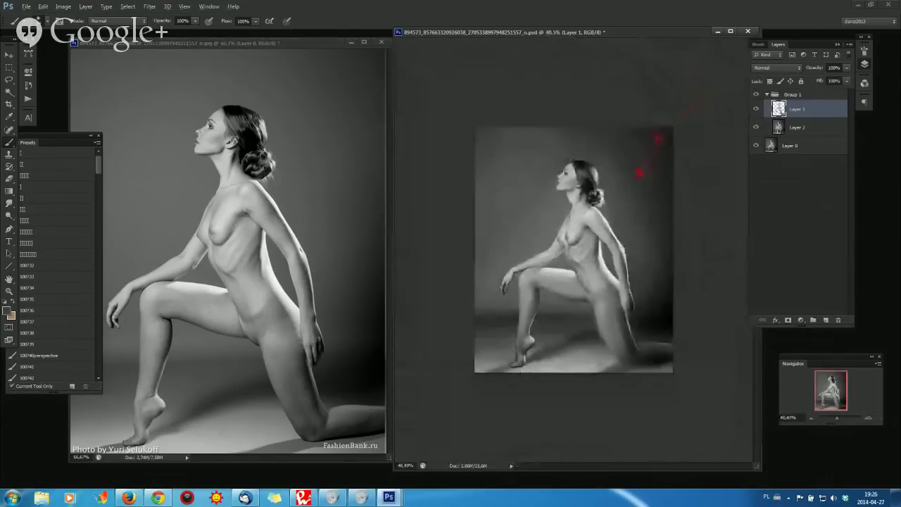
scroll(657, 289, up, 4)
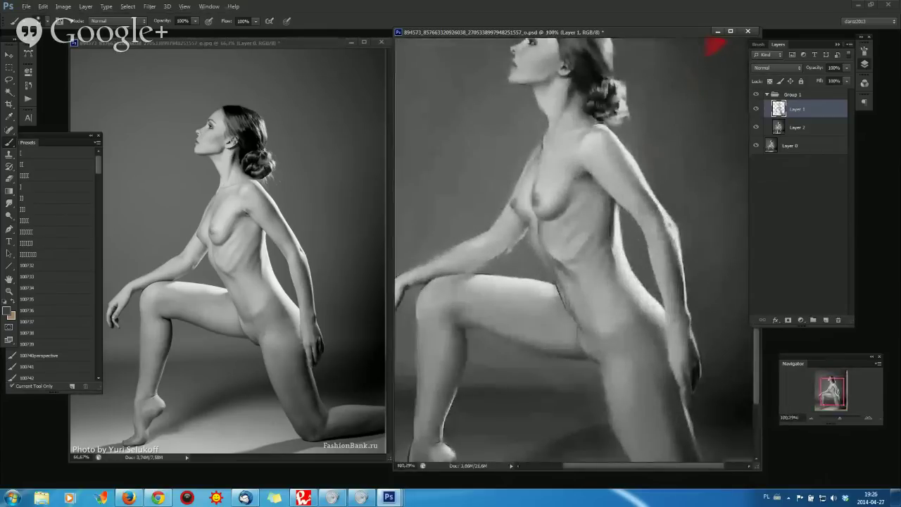
scroll(589, 233, up, 3)
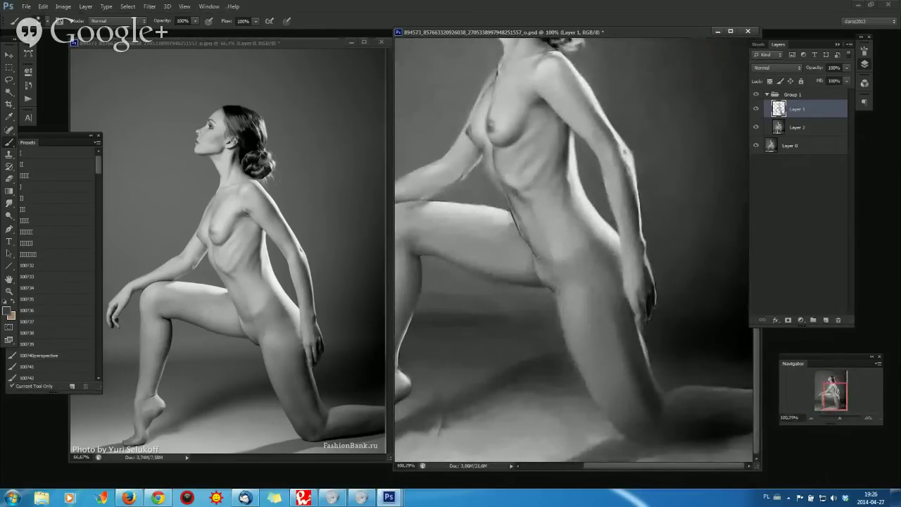
right_click(553, 288)
click(633, 171)
key(Return)
right_click(583, 221)
key(Return)
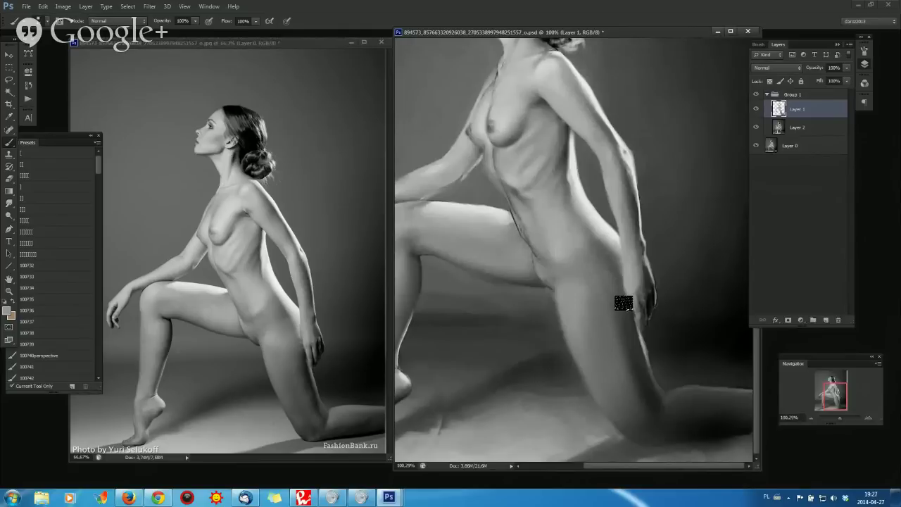
- Flip both the painted study and the reference photo horizontally
scroll(624, 303, down, 5)
key(ctrl+shift+h)
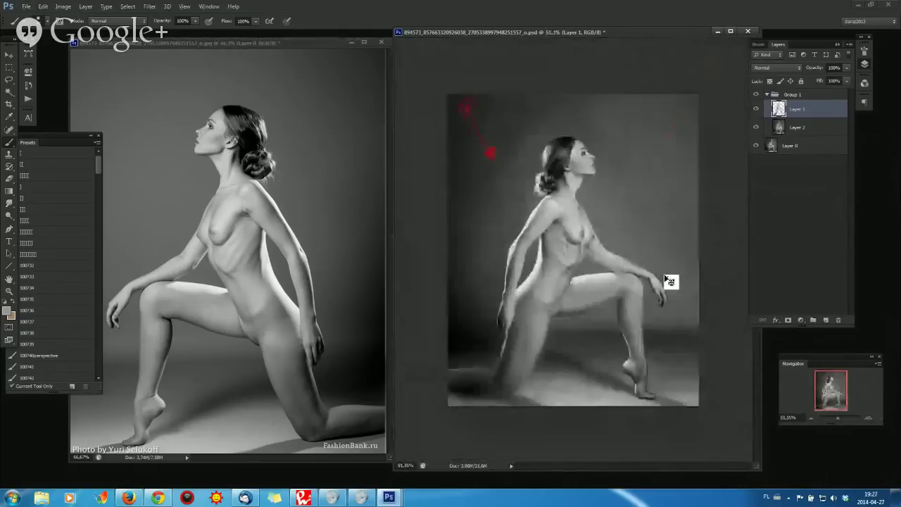
click(292, 232)
key(ctrl+shift+h)
click(535, 208)
- Bring the legs and feet into view and set a new brush size
scroll(577, 211, up, 4)
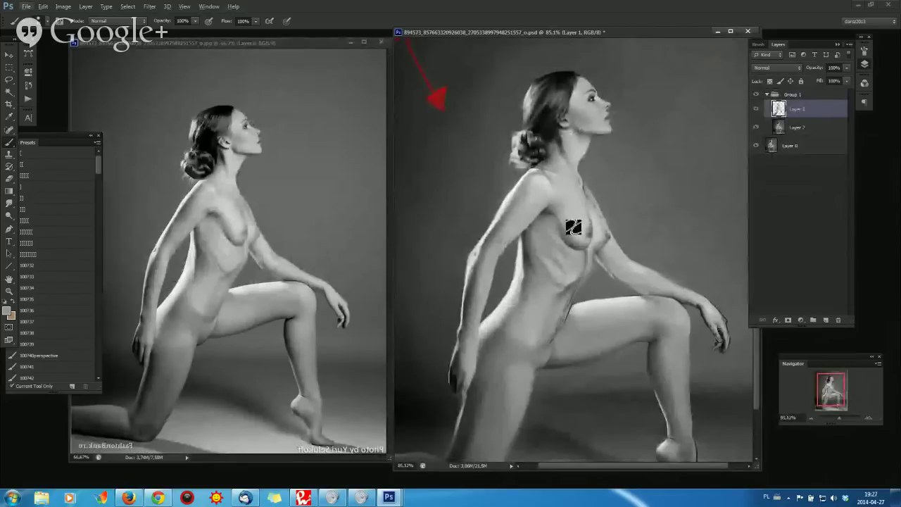
drag(574, 226, 577, 162)
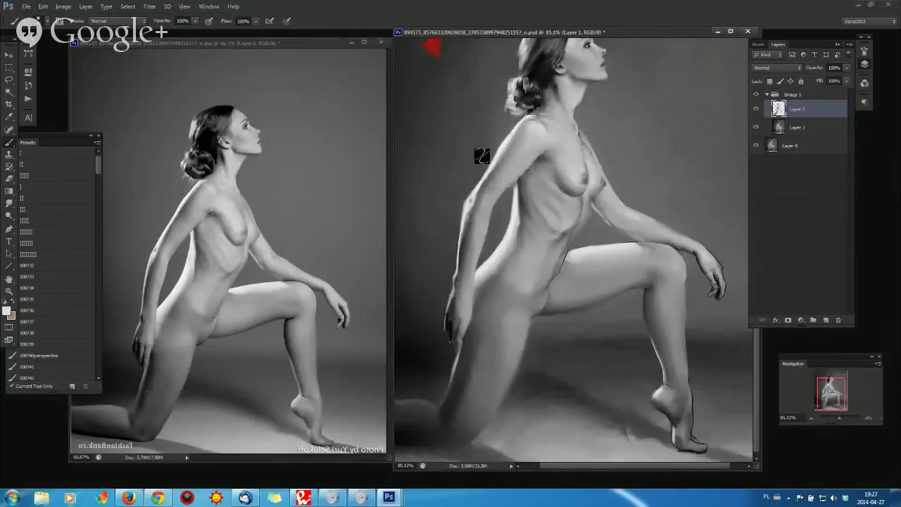
right_click(486, 154)
click(569, 149)
key(Return)
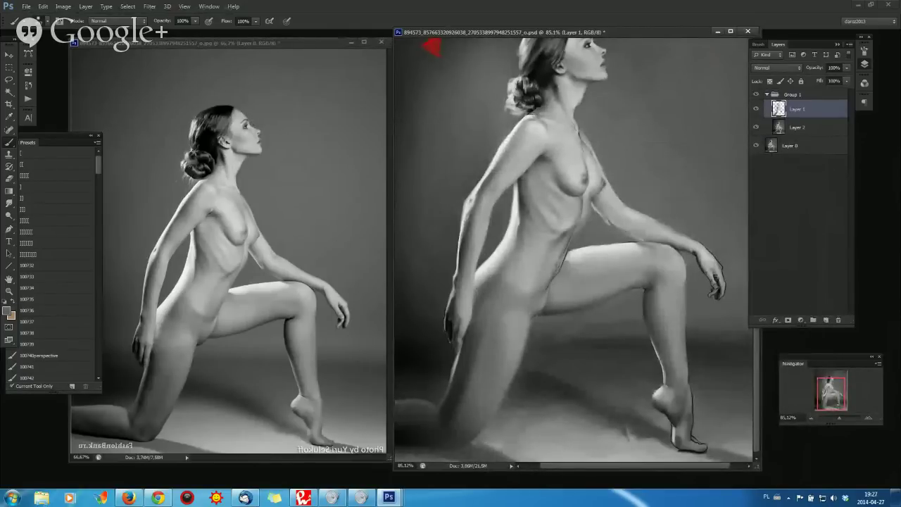
- Touch up the hair, hip and chest with dabs of paint
scroll(431, 46, down, 2)
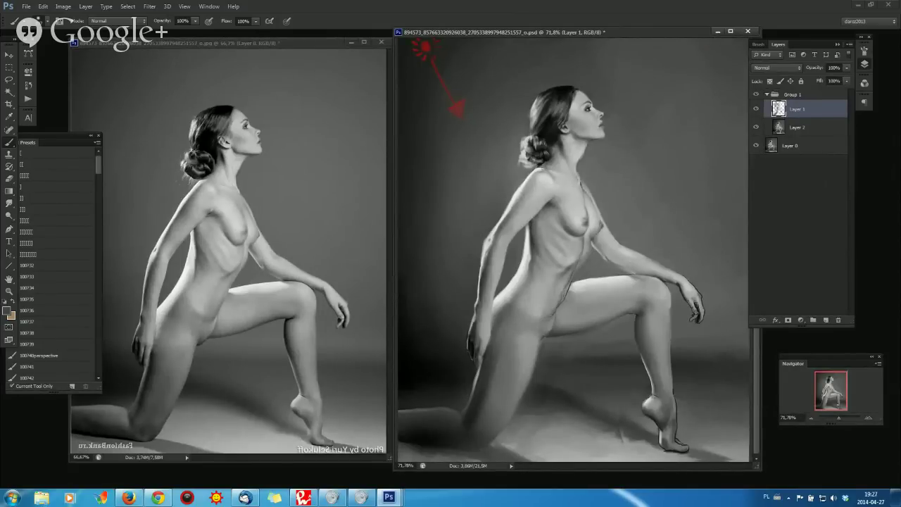
click(522, 149)
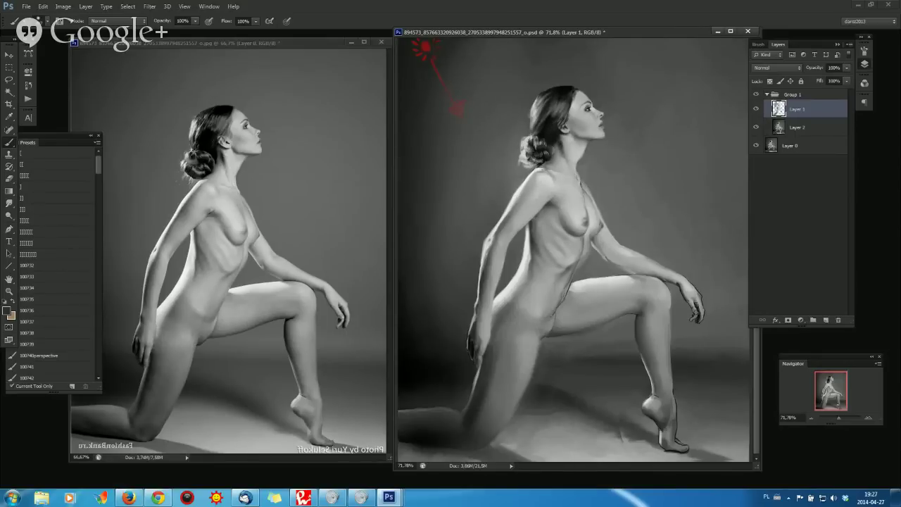
click(446, 268)
click(448, 208)
scroll(484, 67, down, 5)
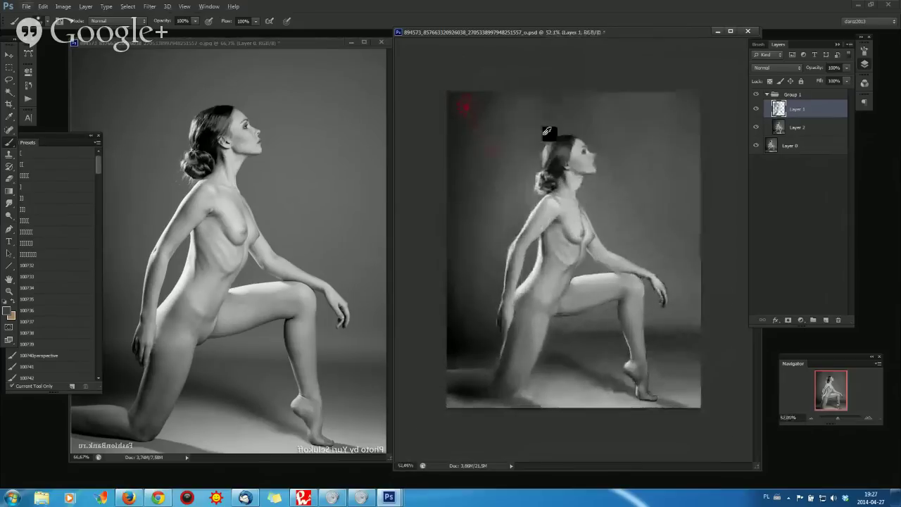
scroll(484, 67, up, 5)
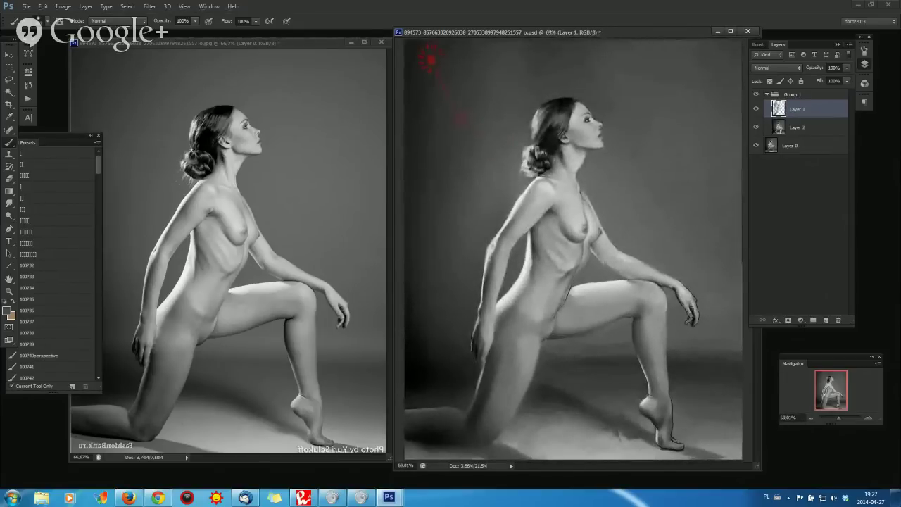
scroll(584, 145, up, 5)
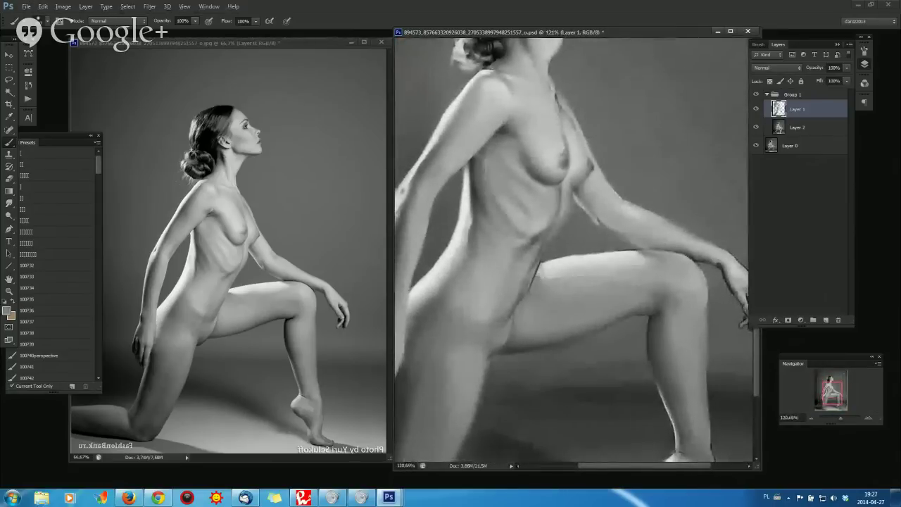
- Pan the study to show the arm and hand while checking the brush settings
right_click(553, 274)
key(Escape)
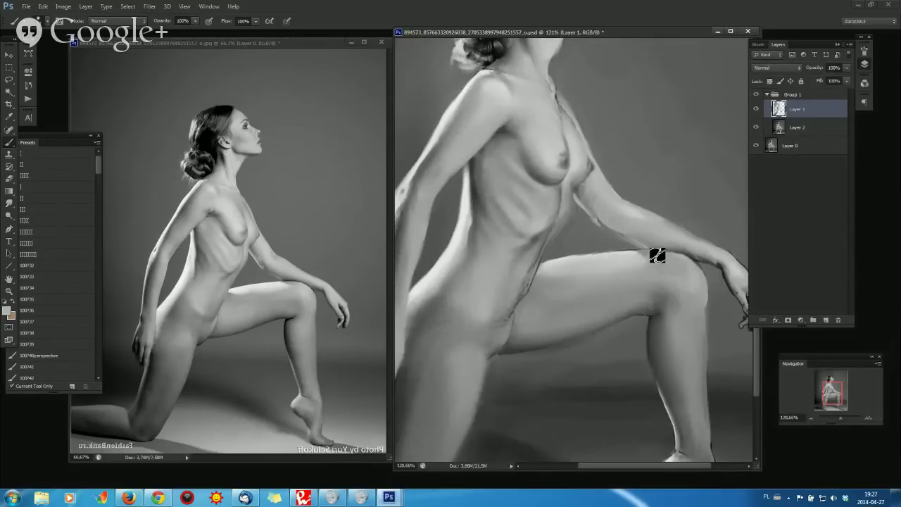
drag(645, 256, 580, 218)
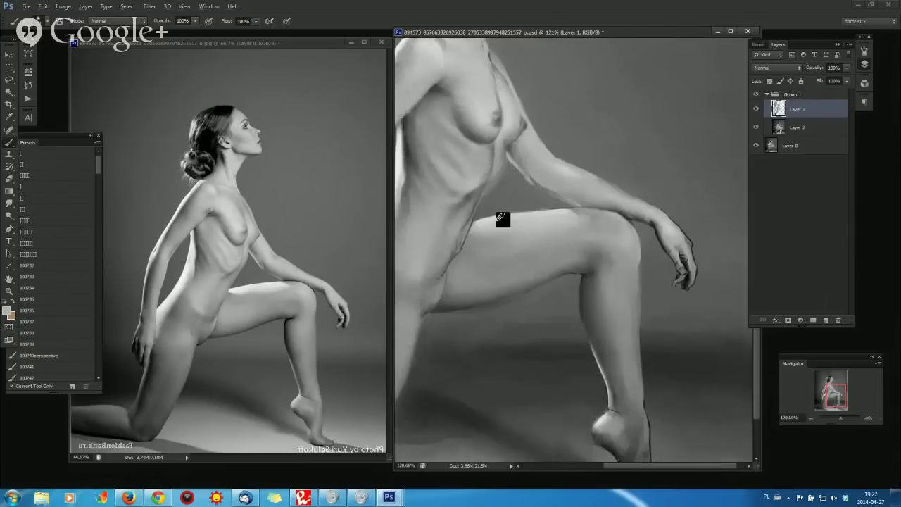
right_click(527, 221)
key(Return)
right_click(556, 138)
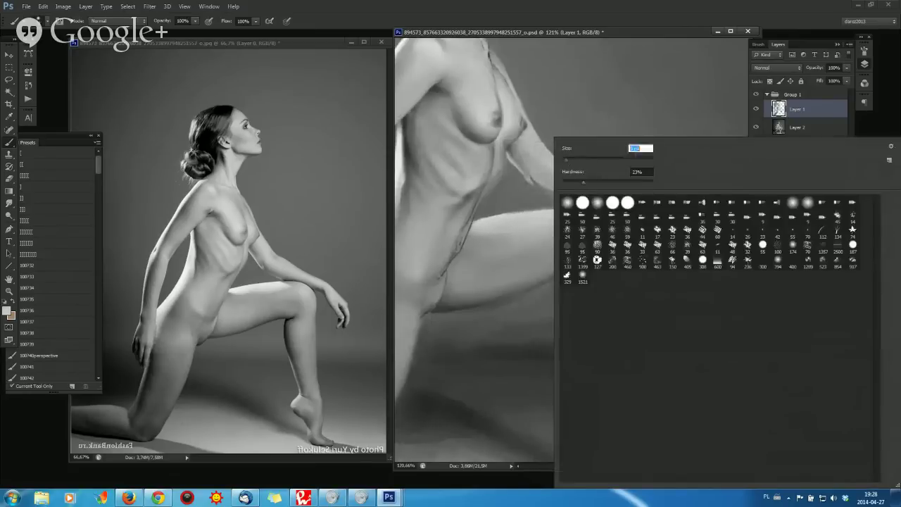
key(Escape)
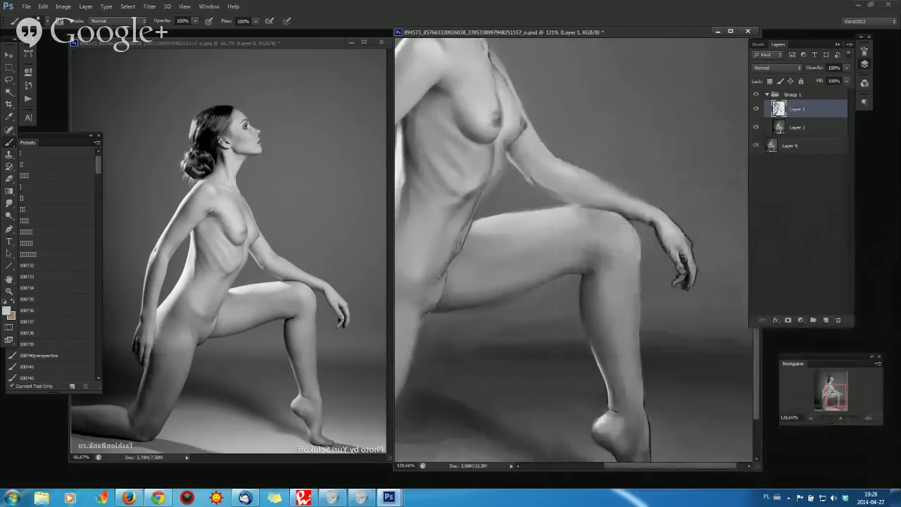
- Zoom to 125% and centre the view on the torso and legs
scroll(616, 212, down, 6)
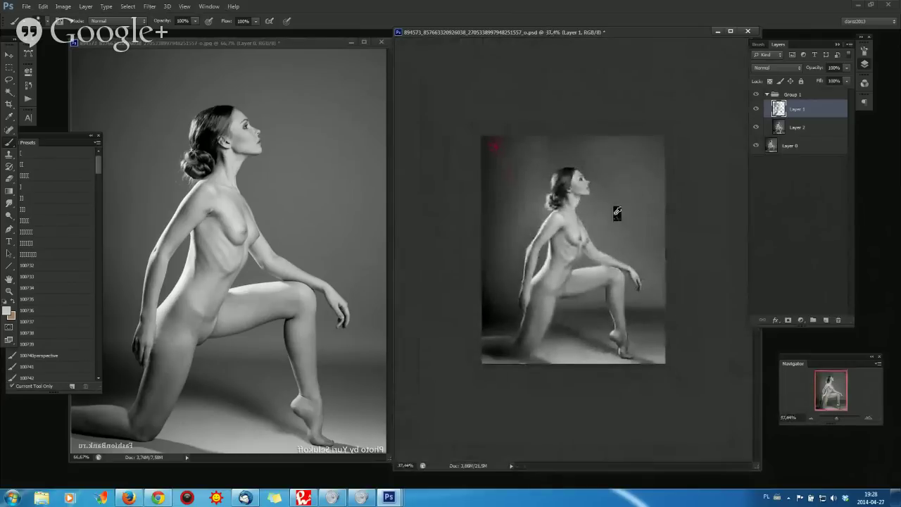
scroll(616, 212, up, 5)
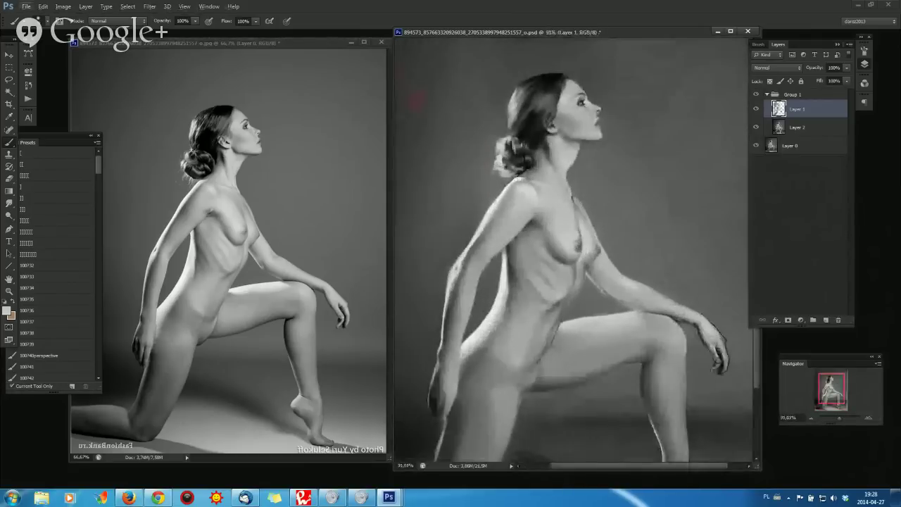
drag(661, 274, 601, 195)
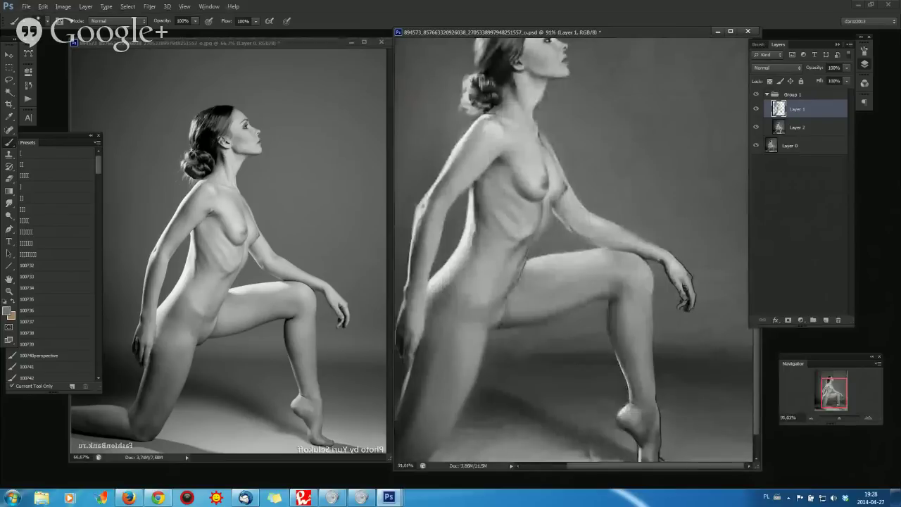
scroll(543, 193, up, 1)
right_click(551, 224)
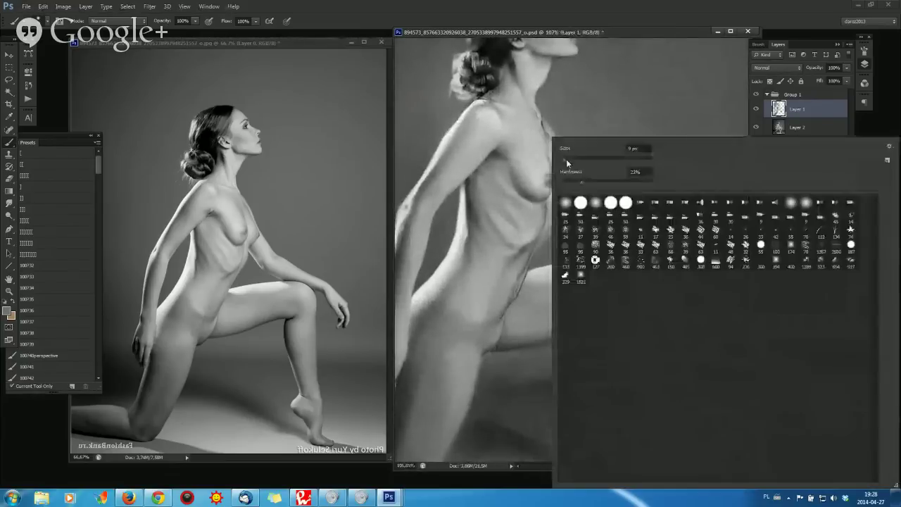
key(Escape)
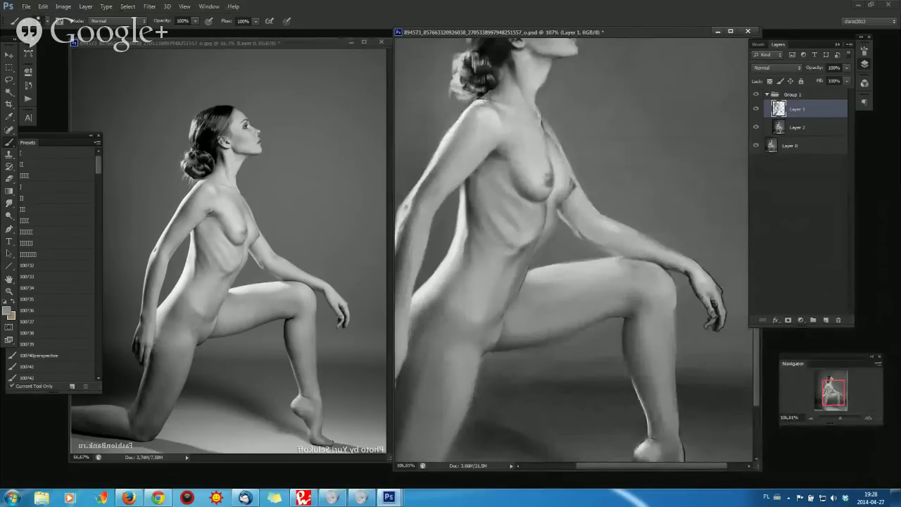
scroll(605, 223, down, 3)
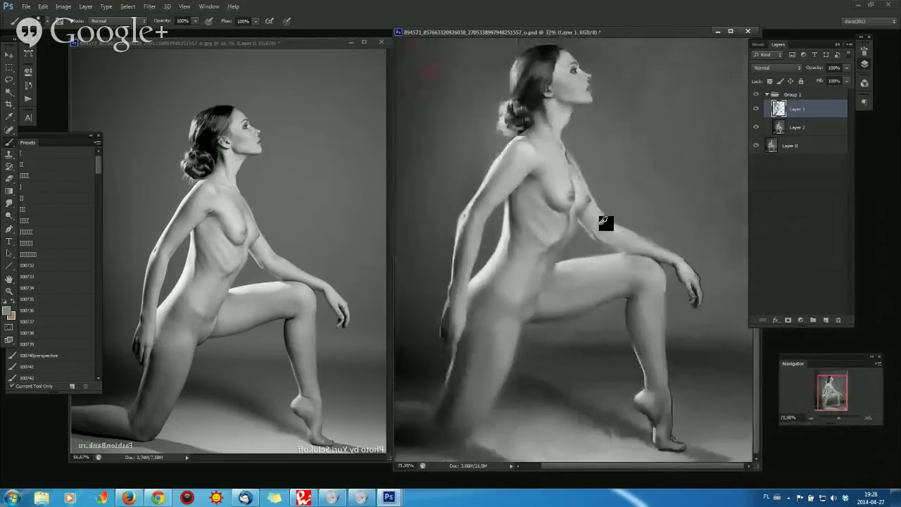
scroll(645, 204, up, 2)
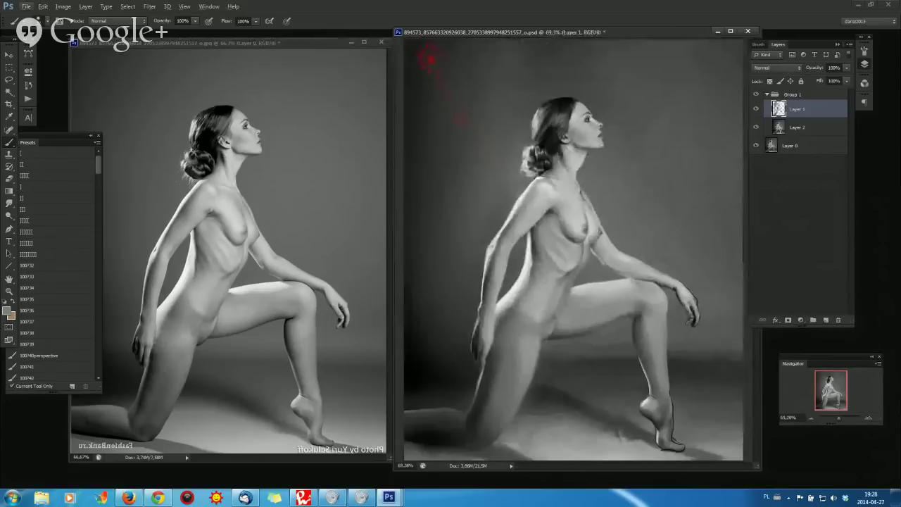
scroll(603, 225, up, 3)
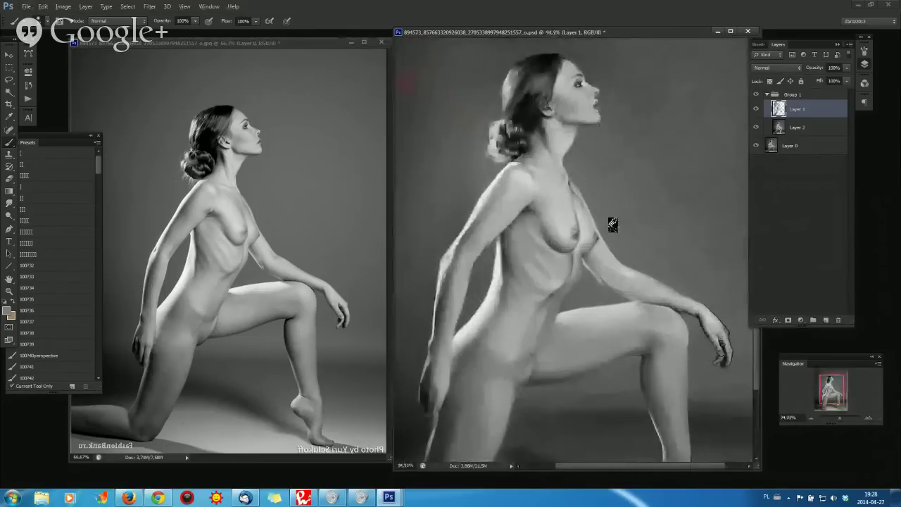
scroll(533, 175, down, 2)
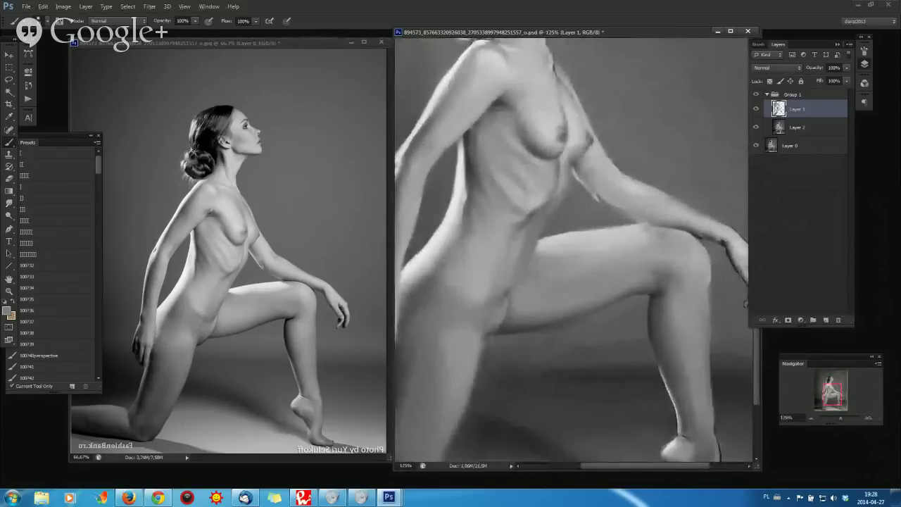
- Change the brush hardness with the Hardness slider while framing the torso for shading
right_click(538, 233)
key(Return)
drag(560, 203, 573, 257)
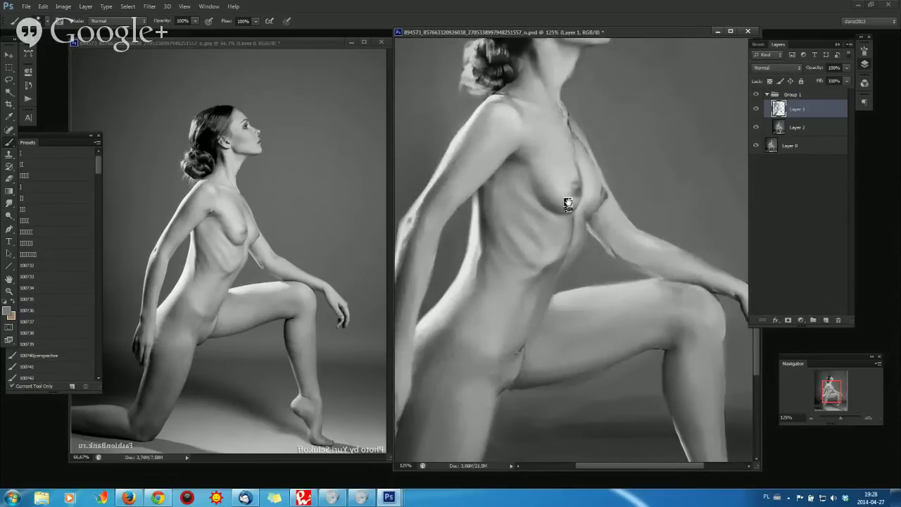
right_click(541, 226)
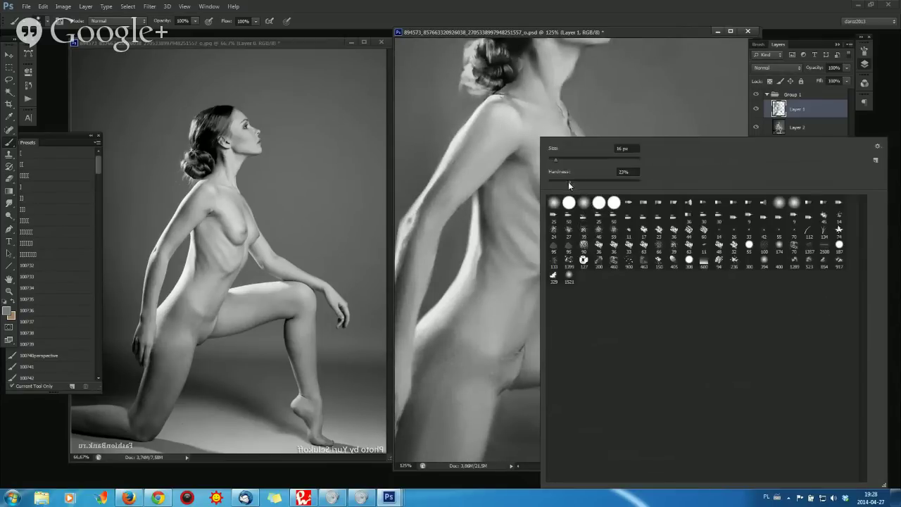
drag(569, 181, 577, 184)
key(Return)
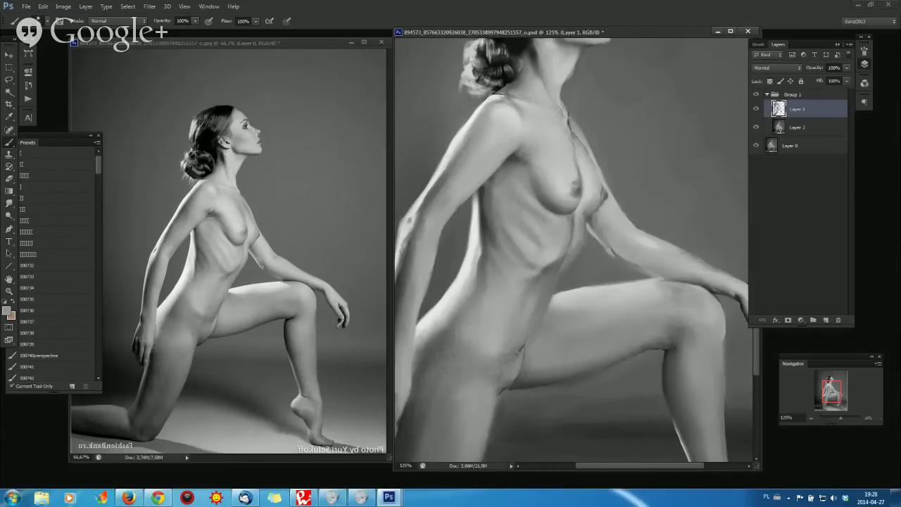
scroll(610, 248, down, 4)
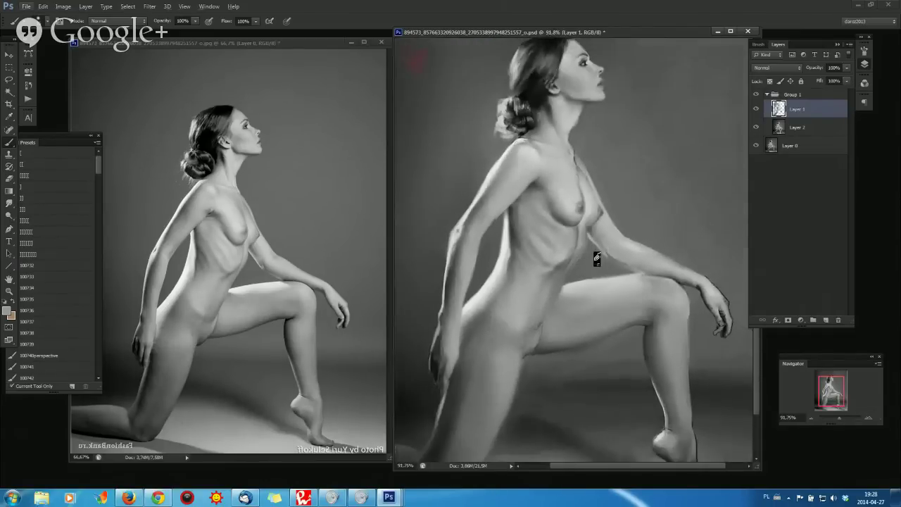
scroll(611, 248, up, 3)
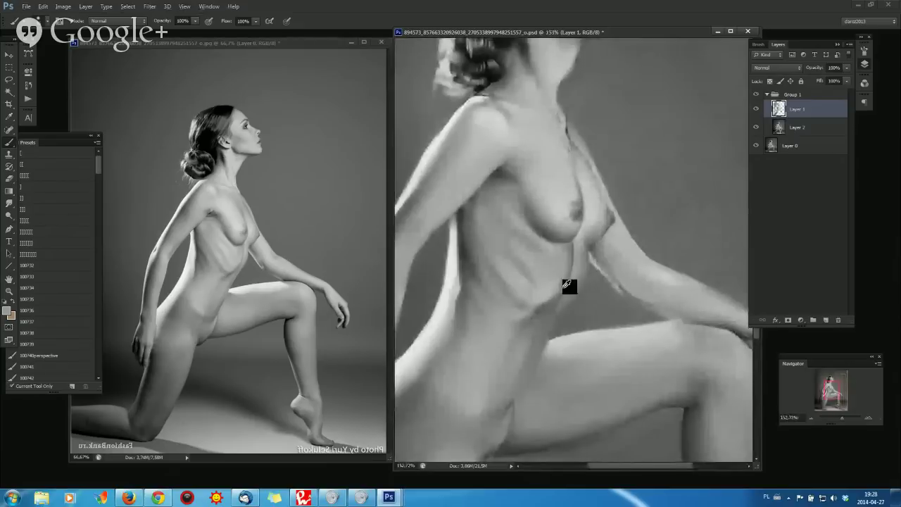
right_click(556, 294)
key(Escape)
scroll(576, 277, down, 5)
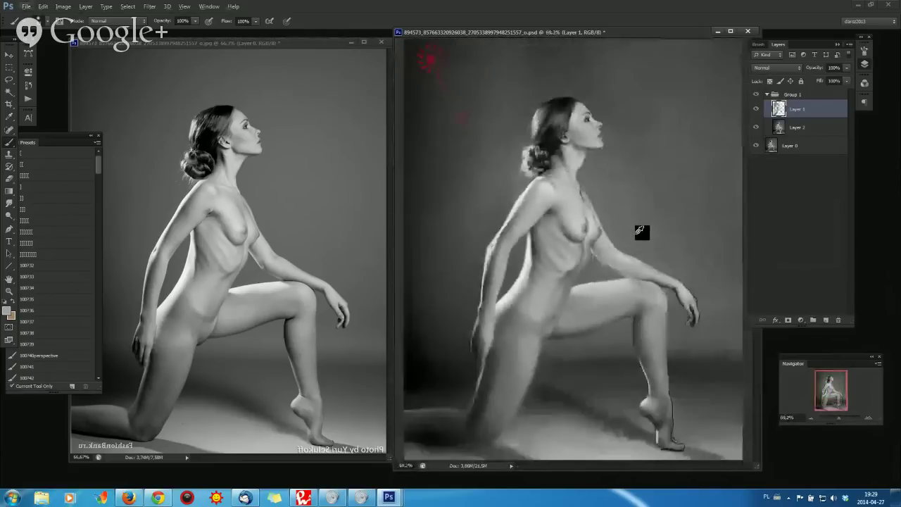
scroll(642, 233, down, 1)
- Toggle Layer 1 to compare with the photo, zoom into the hip, and check the brush settings
click(755, 95)
click(756, 96)
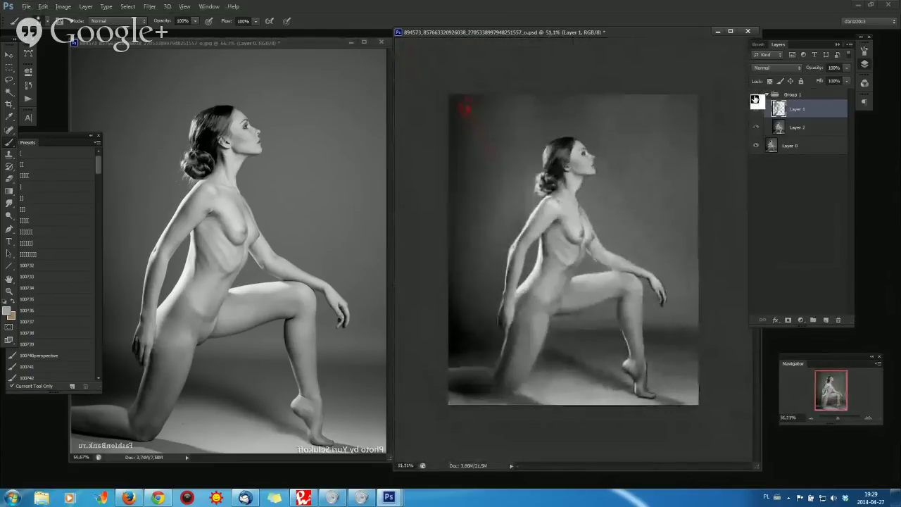
click(756, 98)
click(756, 99)
scroll(581, 174, up, 4)
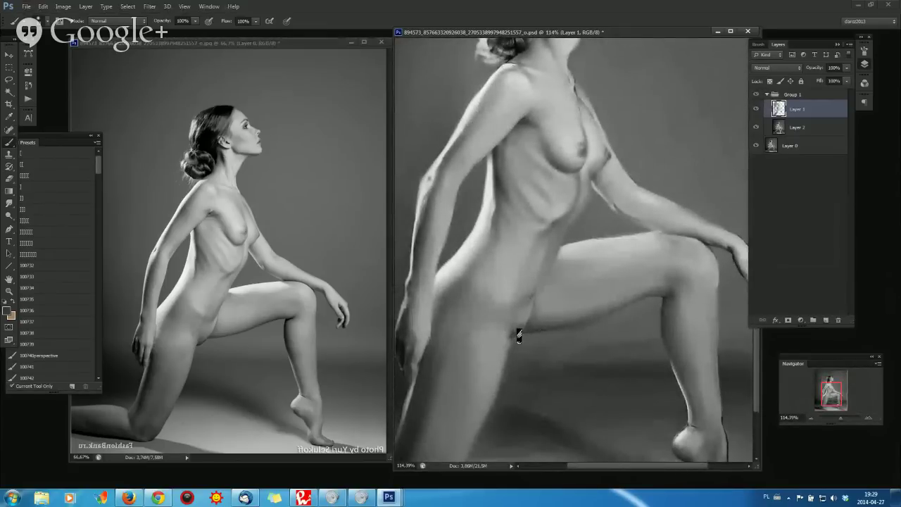
right_click(518, 336)
key(Return)
right_click(578, 153)
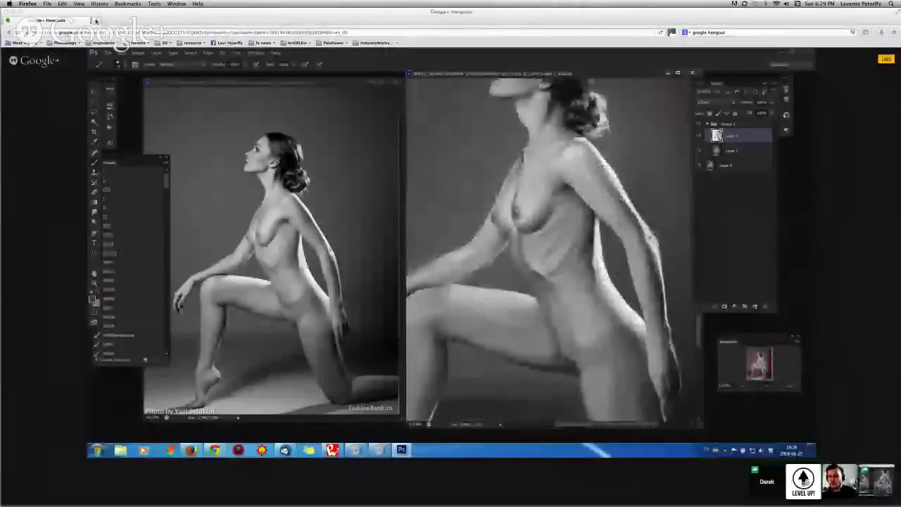
- In a new tab, search Google for the presenter's Elfwood gallery and open the Elfwood result
click(96, 20)
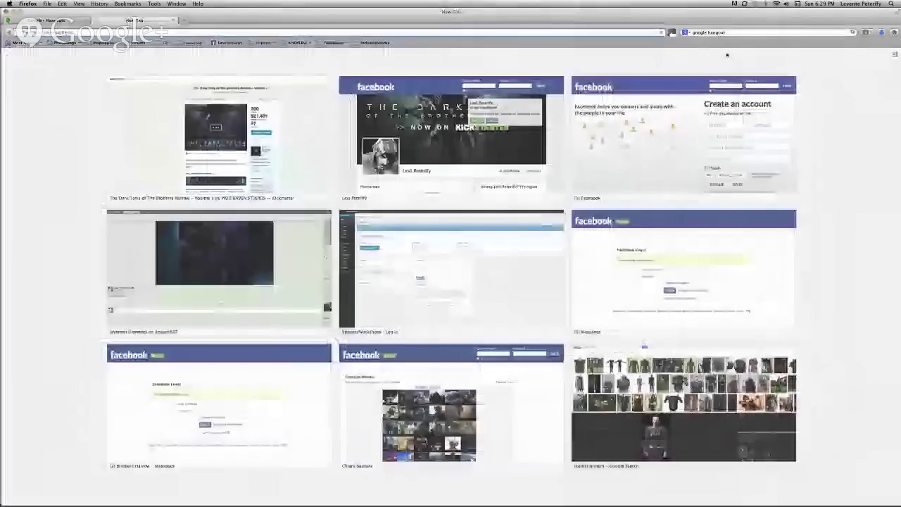
click(760, 32)
text(el)
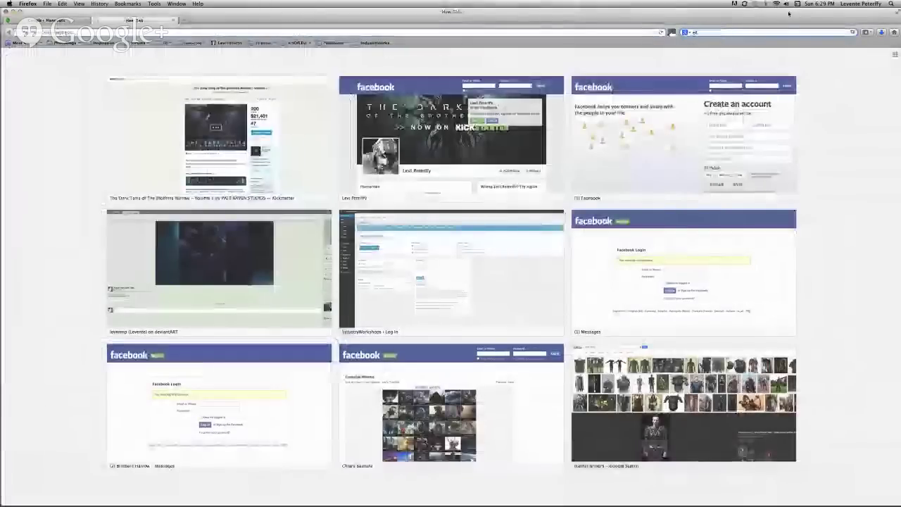
text(fwood le)
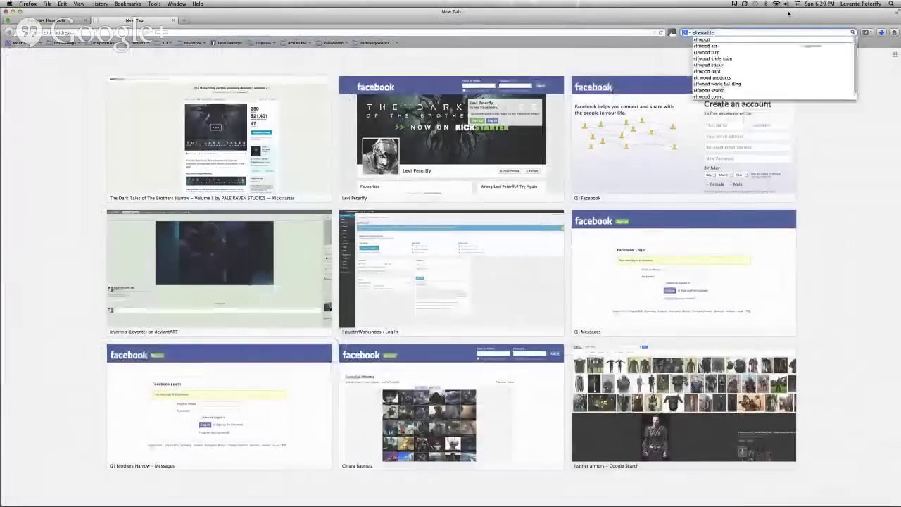
text(vente peterff)
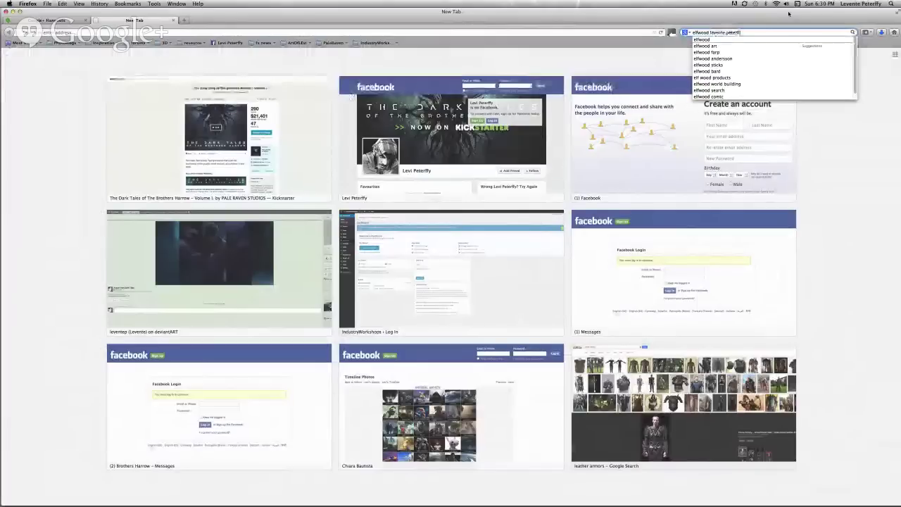
text(y)
key(Return)
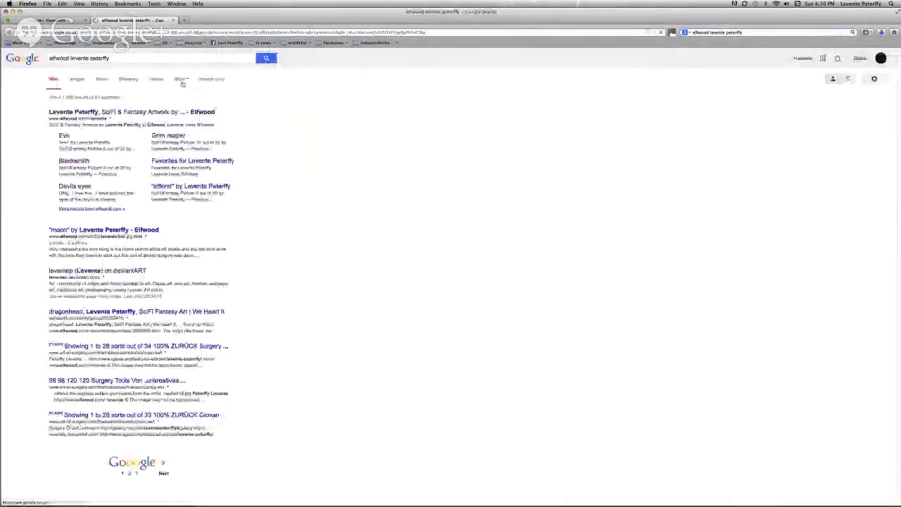
click(128, 111)
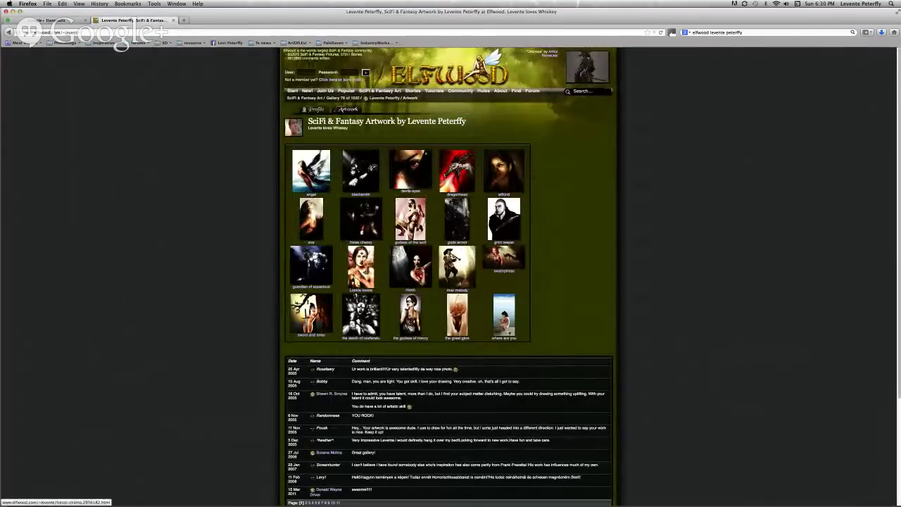
- Open the blacksmith picture and advance through the gallery to the dragonhead painting
click(360, 175)
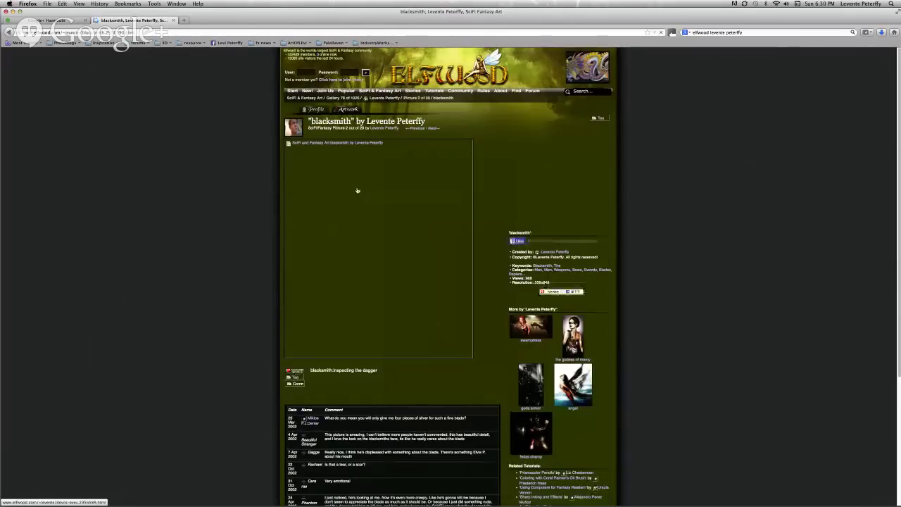
mouse_move(457, 156)
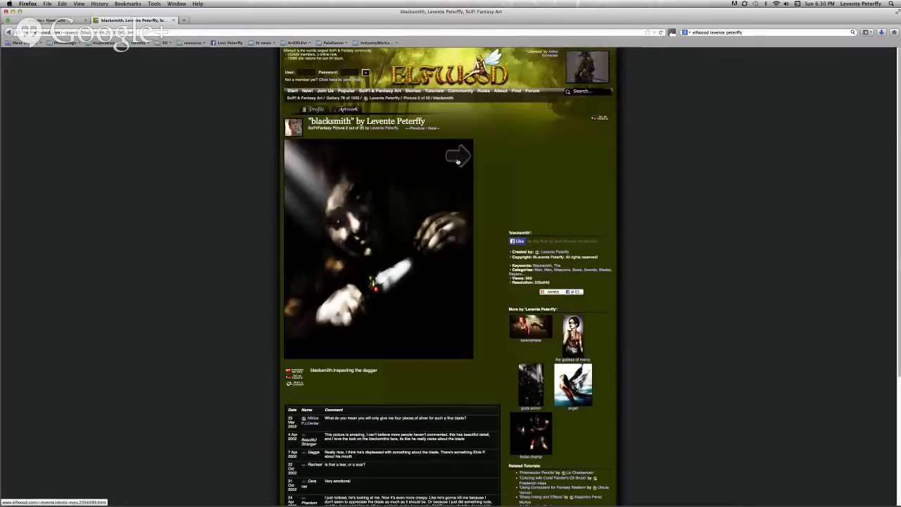
click(458, 161)
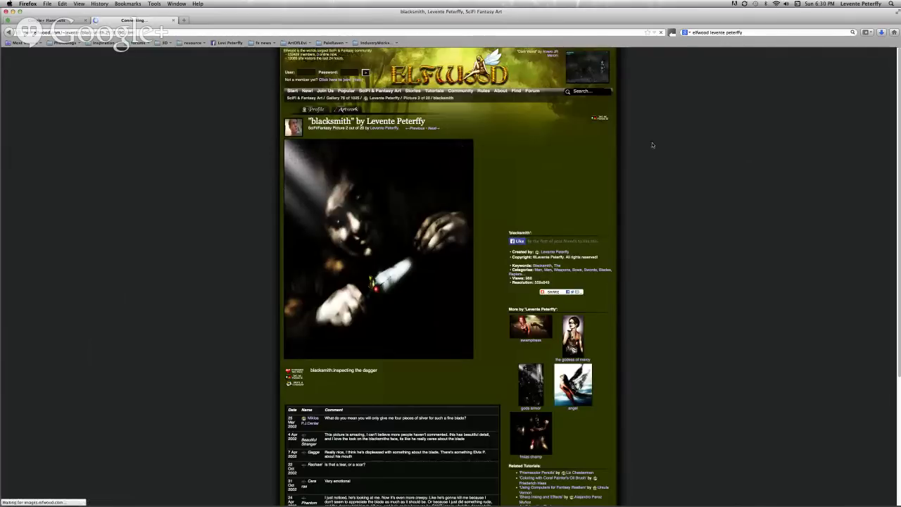
key(super+a)
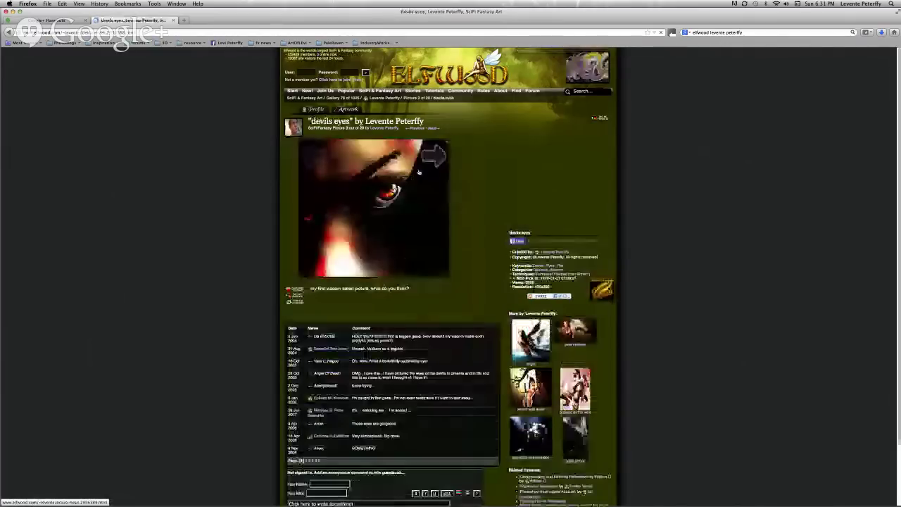
click(436, 180)
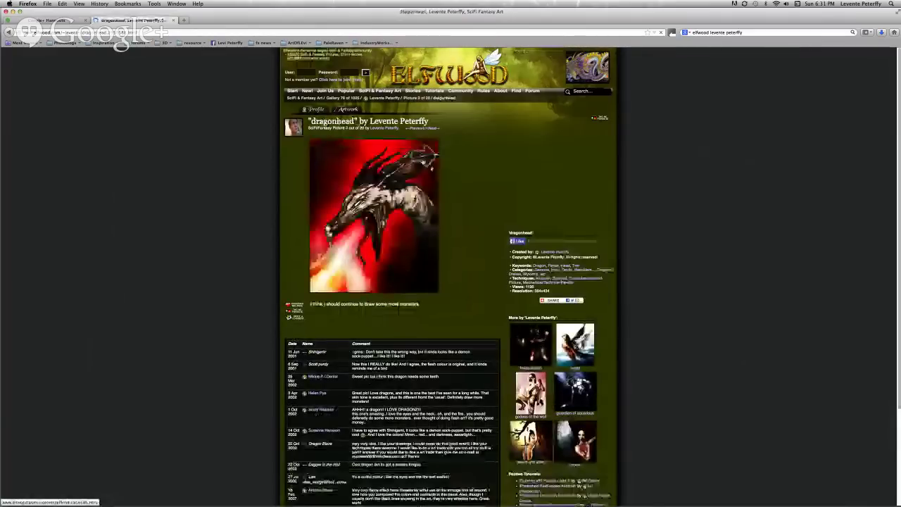
key(Right)
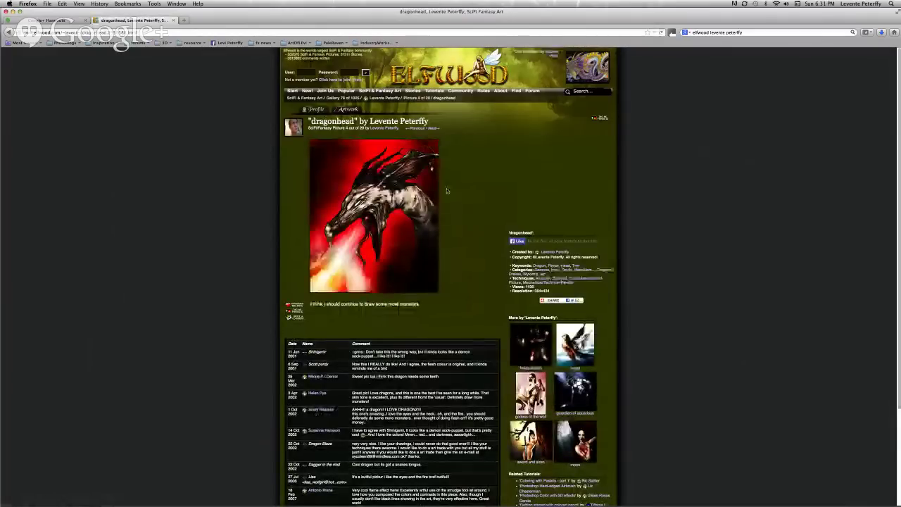
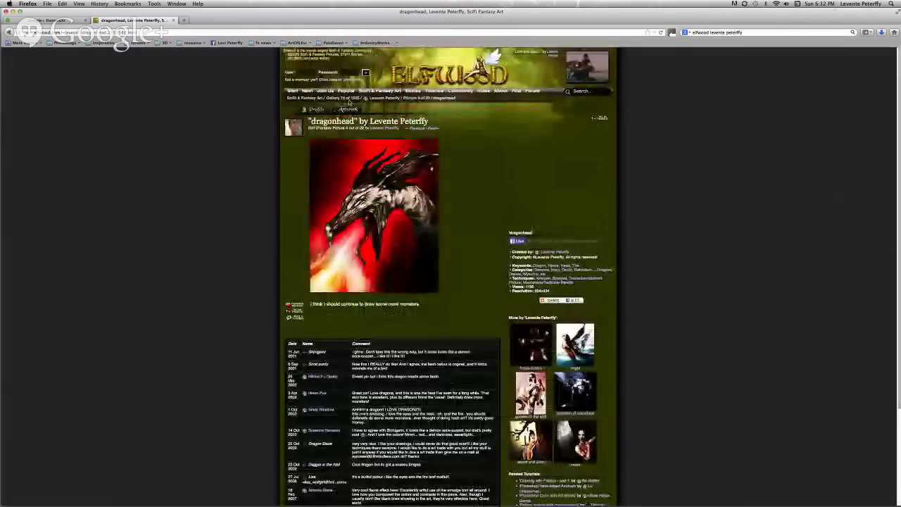
- Open the 'devils eyes' artwork from the artist's Artwork link and look over its page
click(348, 108)
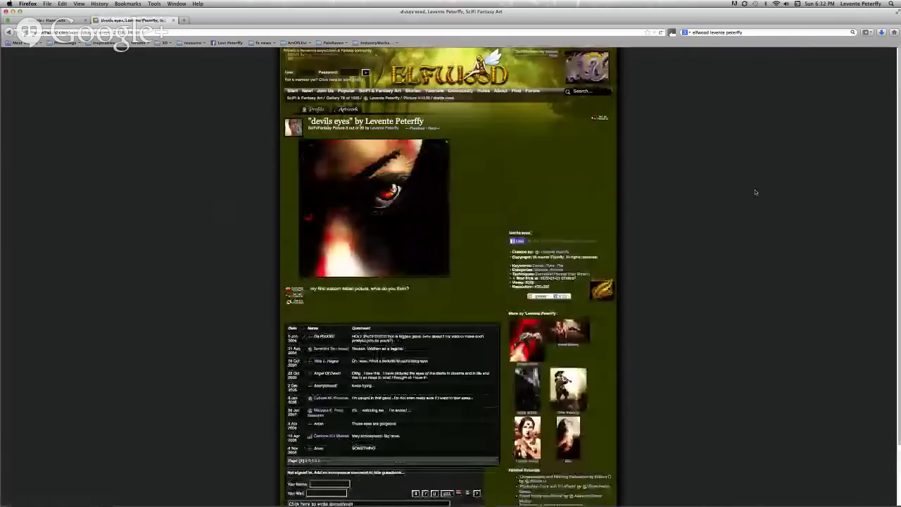
key(super+a)
click(878, 90)
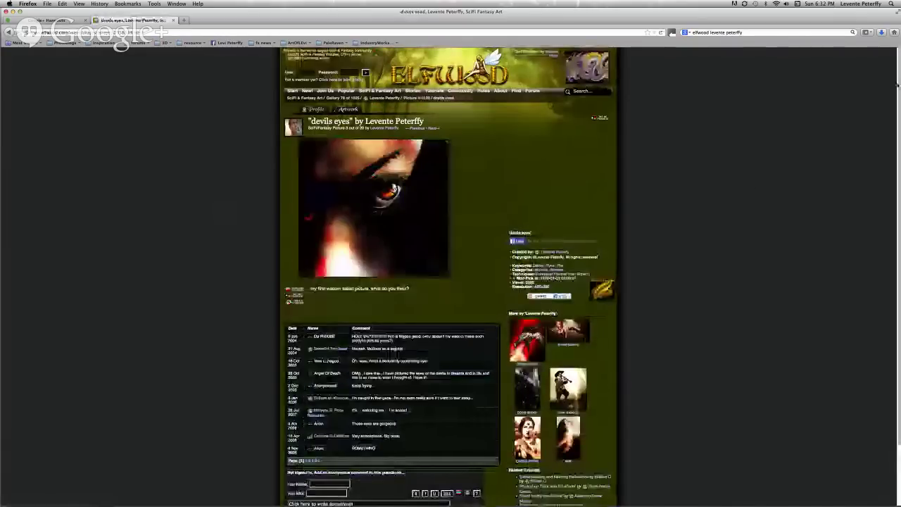
scroll(877, 157, down, 2)
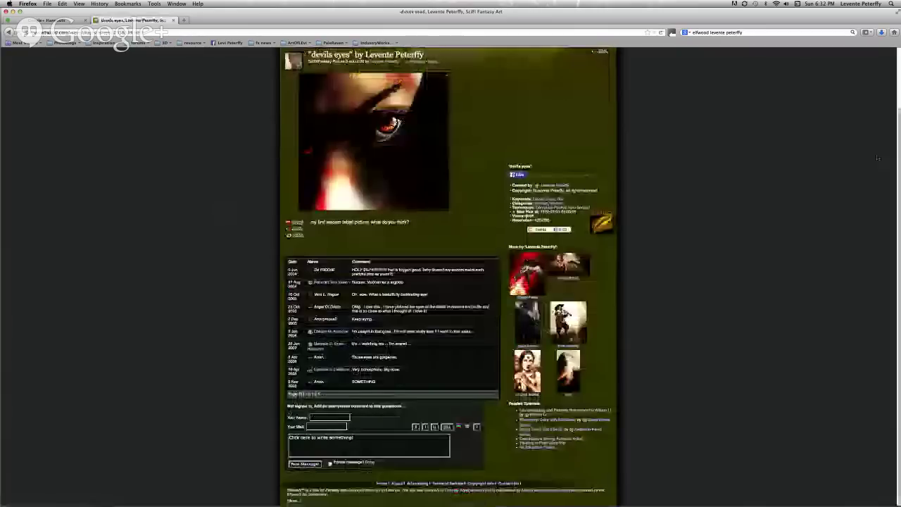
scroll(877, 158, up, 2)
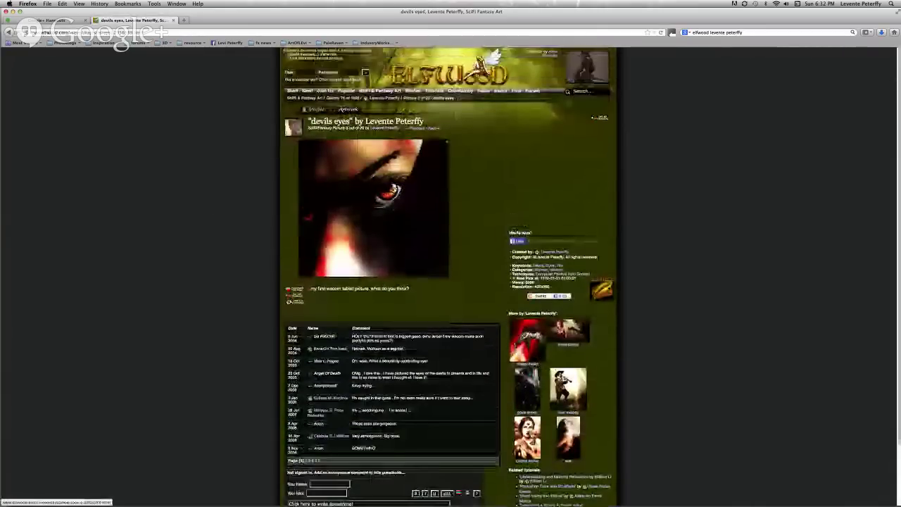
- Browse the 'Lookie lookie' page, then open 'grim reaper' from the More by thumbnails
key(super+Left)
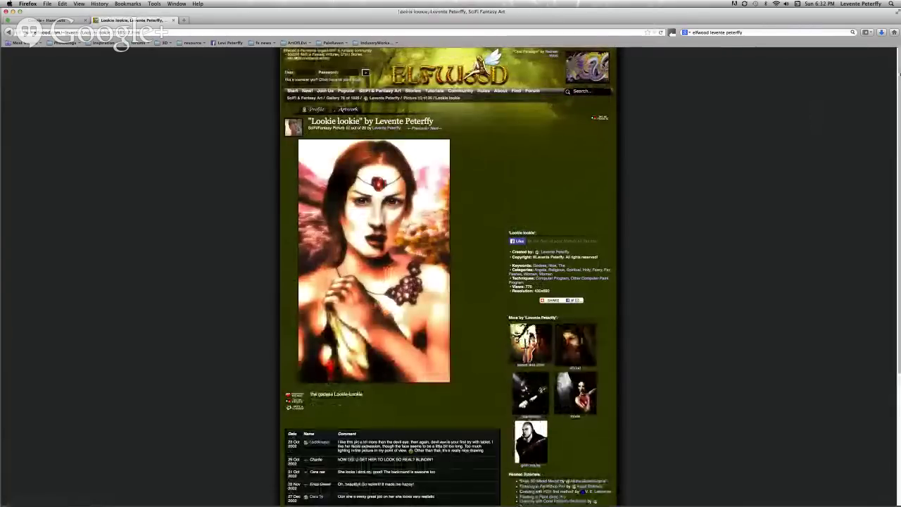
scroll(882, 138, down, 3)
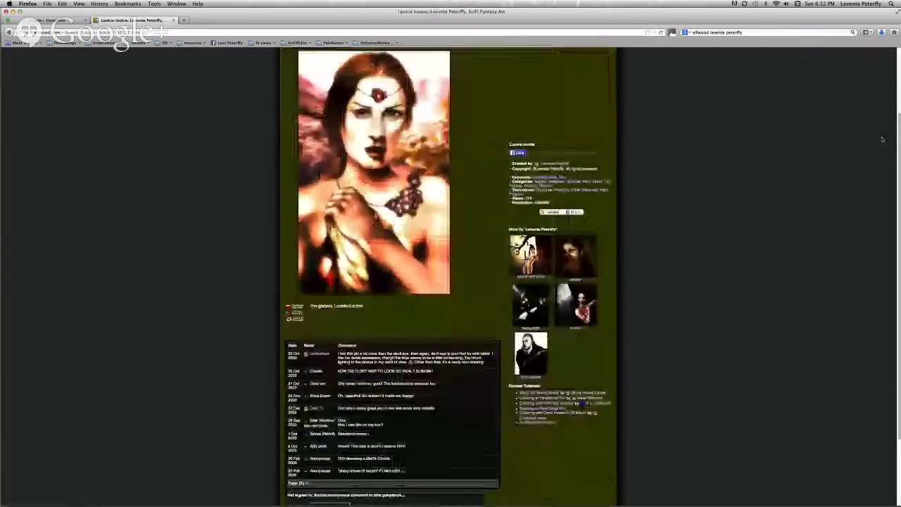
scroll(892, 71, up, 3)
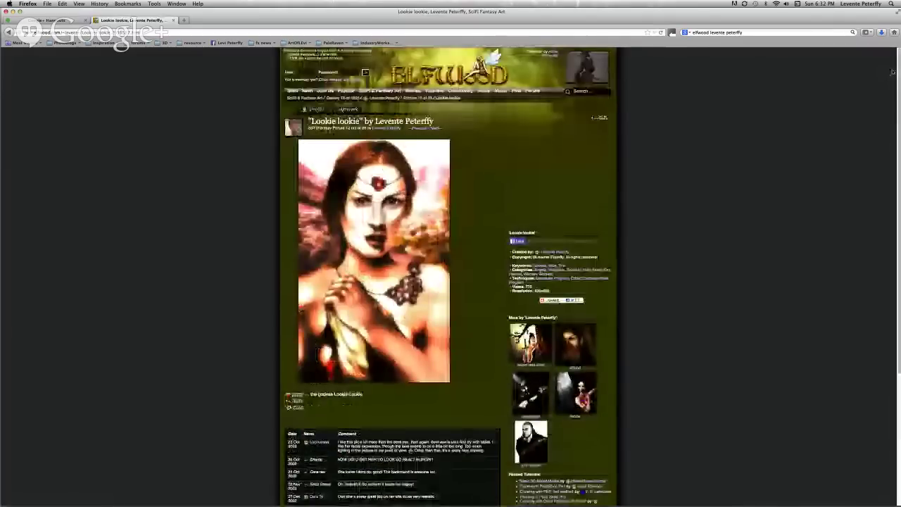
scroll(865, 201, down, 6)
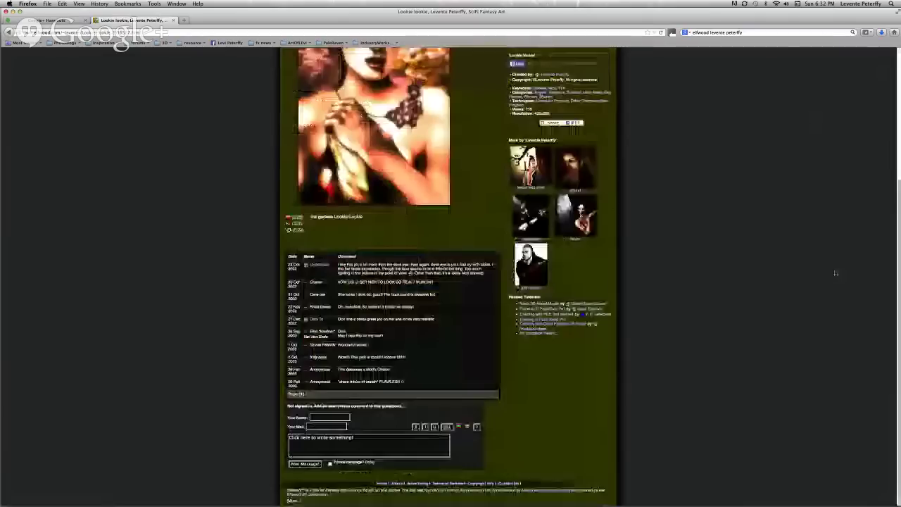
scroll(829, 140, up, 3)
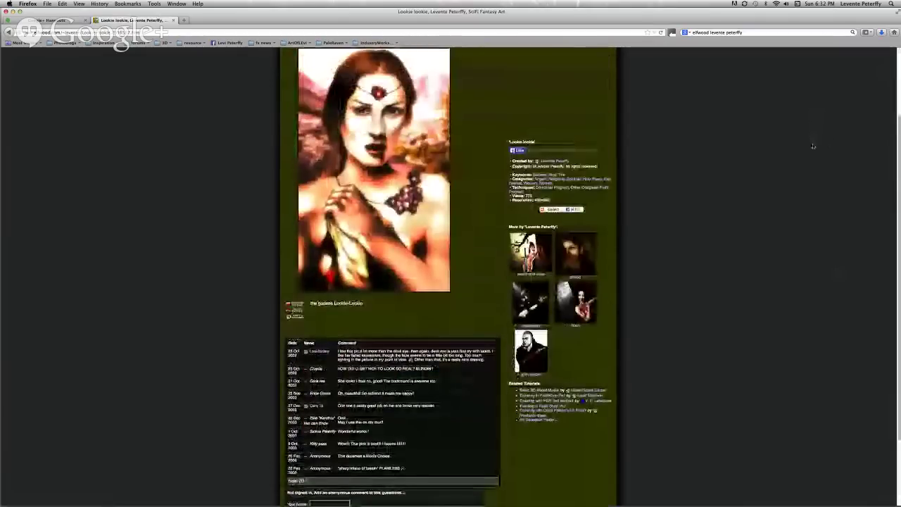
click(547, 340)
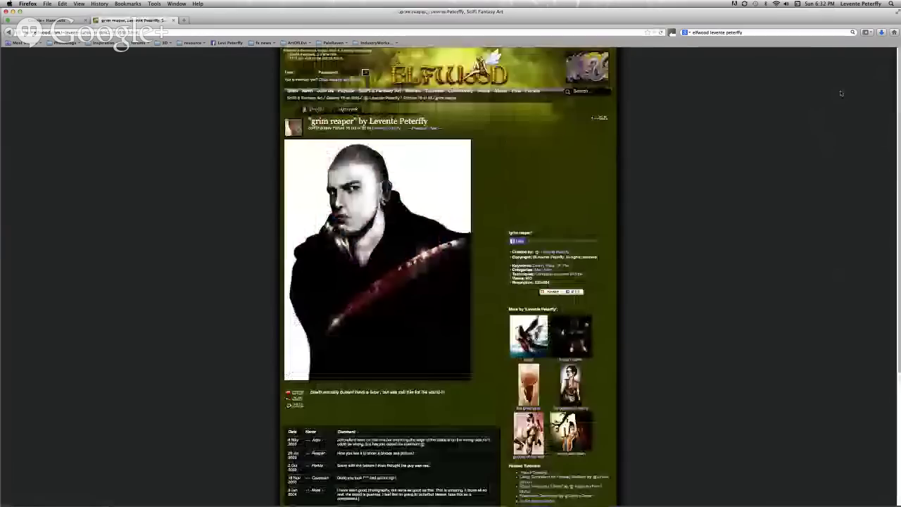
- Step forward from 'grim reaper' past 'guardian of aquarious' and 'moon' to 'river melody'
scroll(840, 90, down, 3)
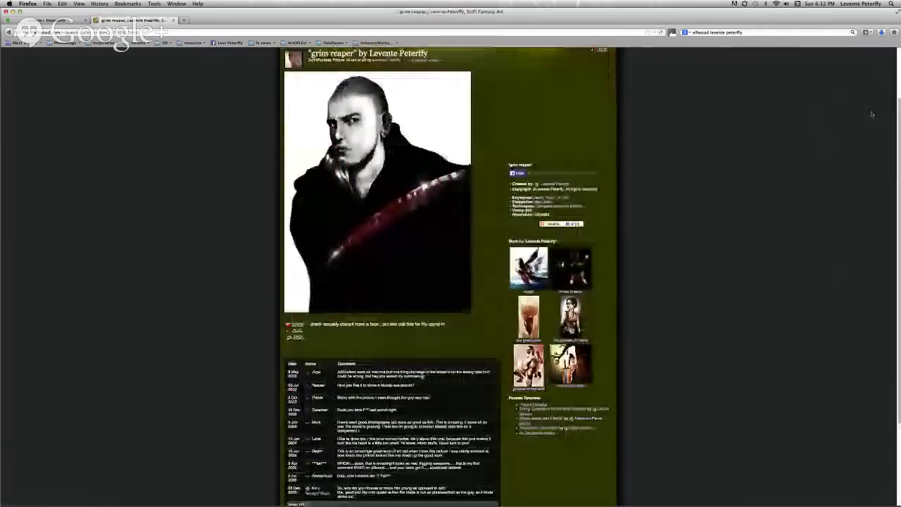
scroll(871, 114, down, 1)
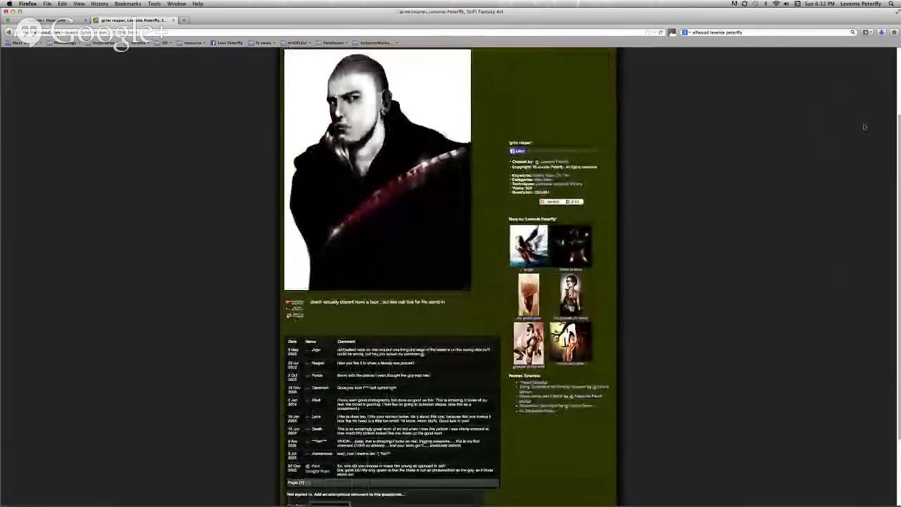
scroll(828, 169, down, 3)
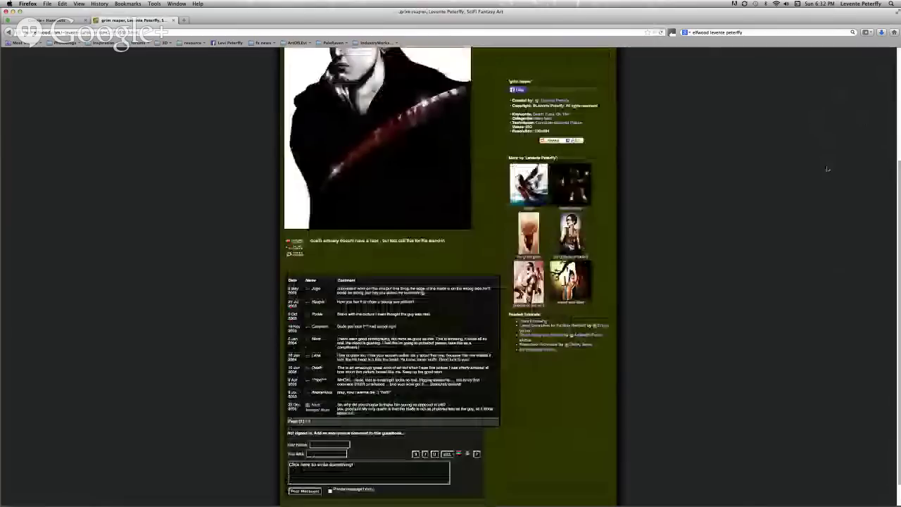
scroll(828, 169, up, 6)
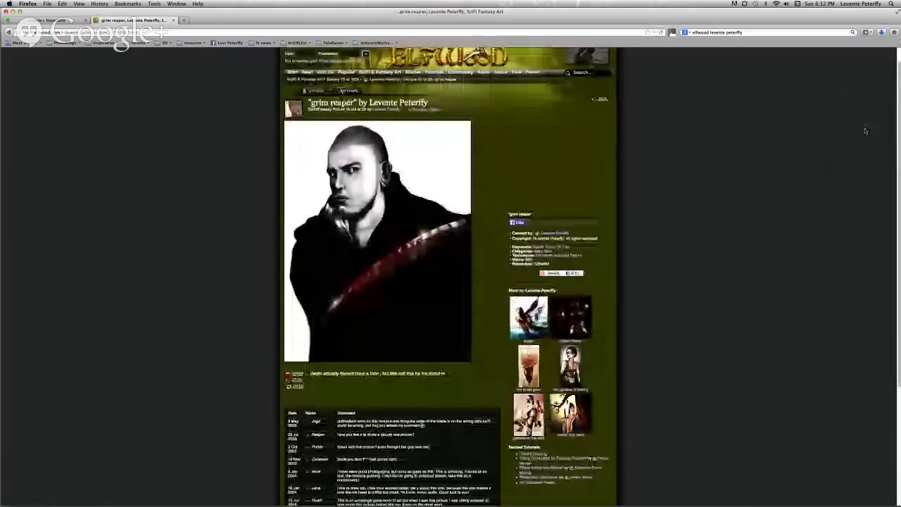
scroll(601, 110, down, 2)
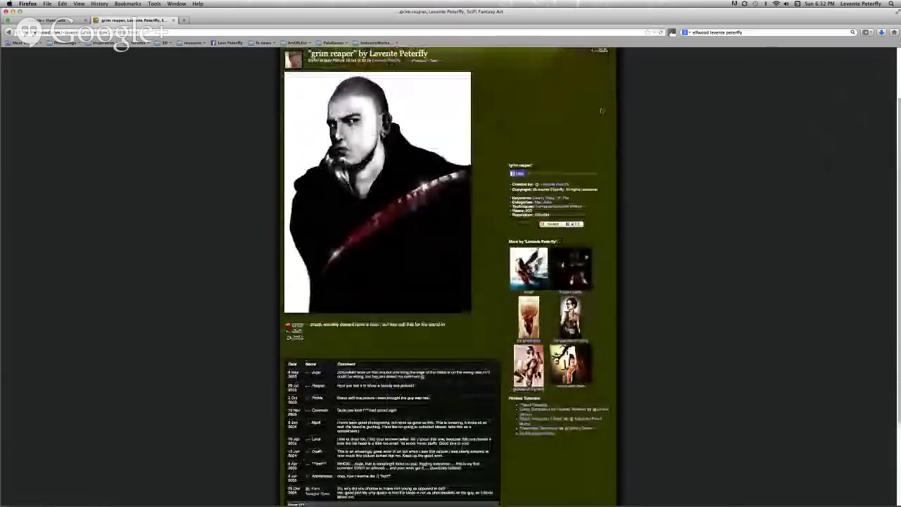
scroll(602, 110, up, 3)
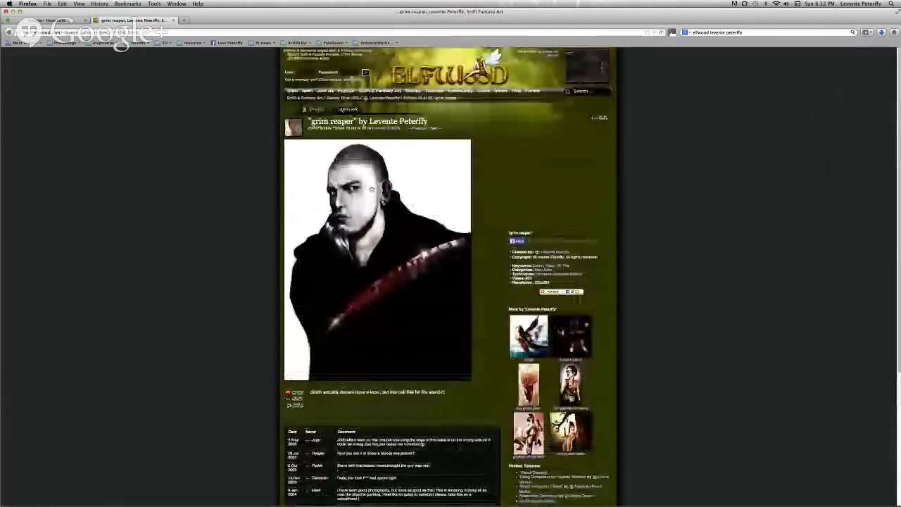
click(456, 157)
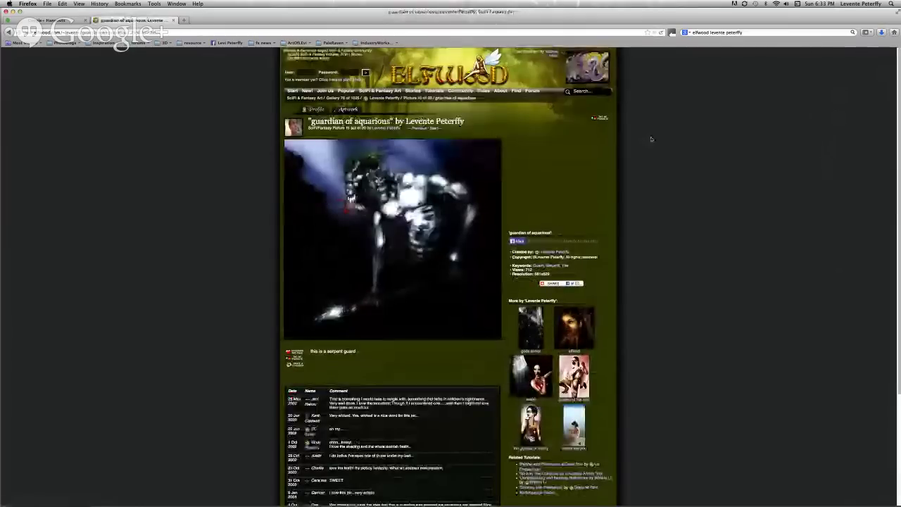
click(489, 156)
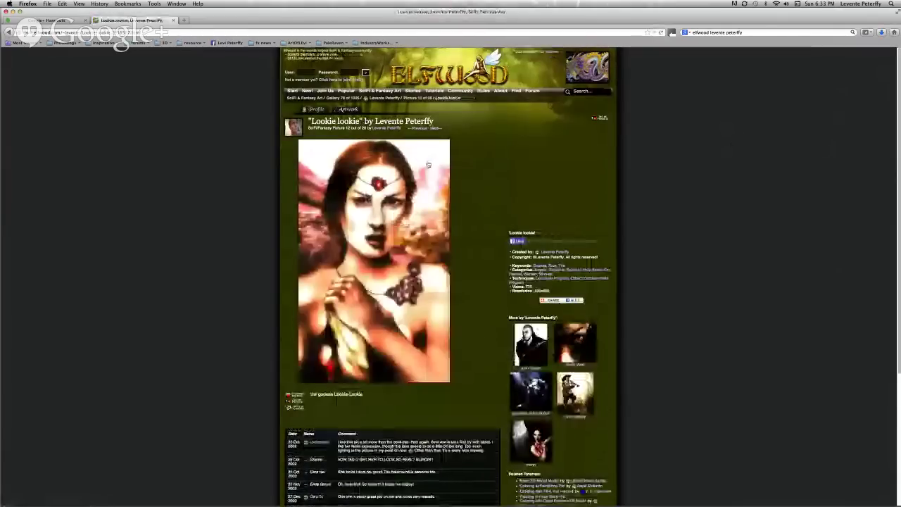
click(473, 154)
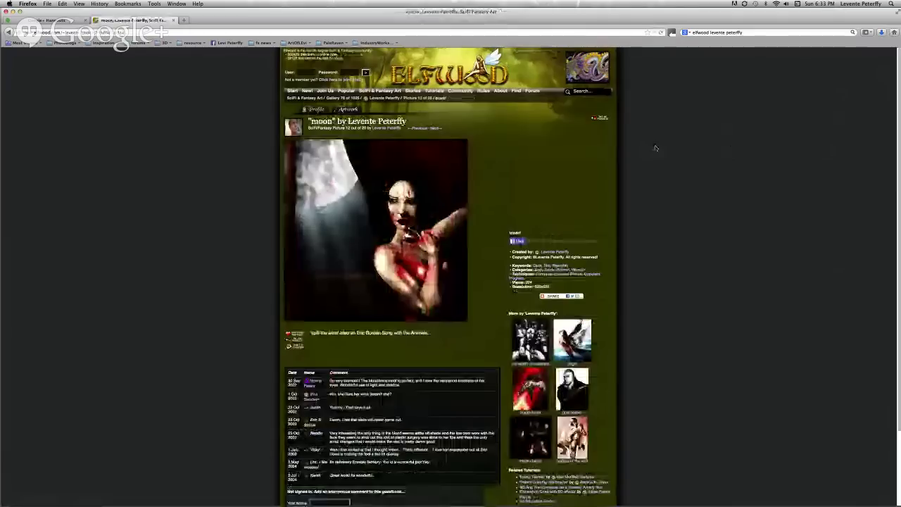
click(447, 159)
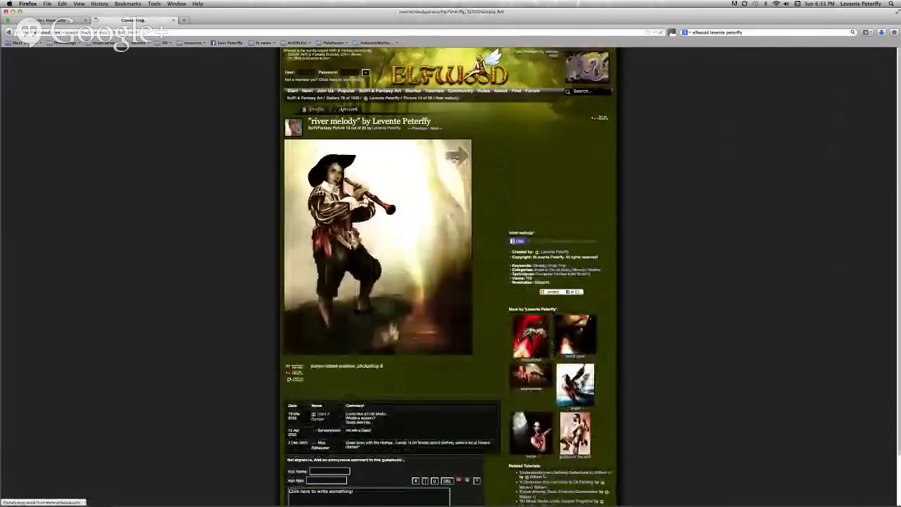
- Advance through the gallery past 'godess of mercy' to 'the great glow', picture 19 of 20
click(454, 159)
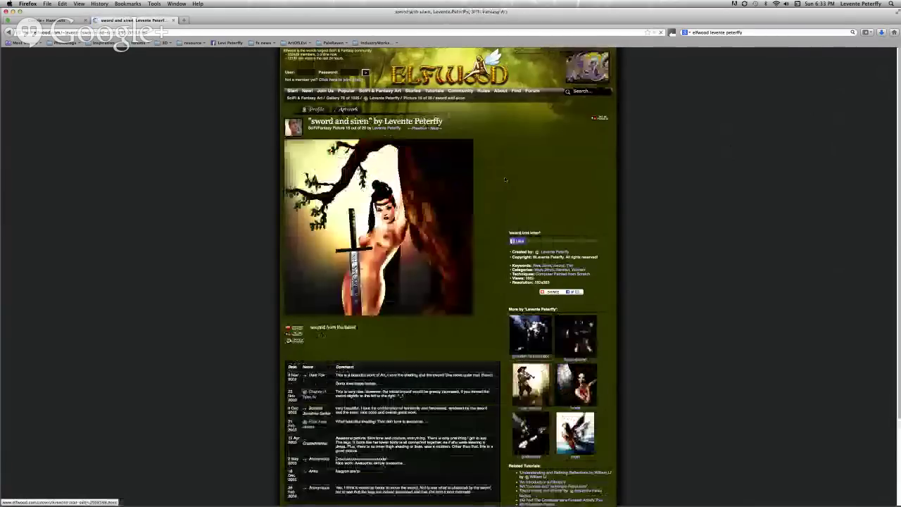
click(460, 157)
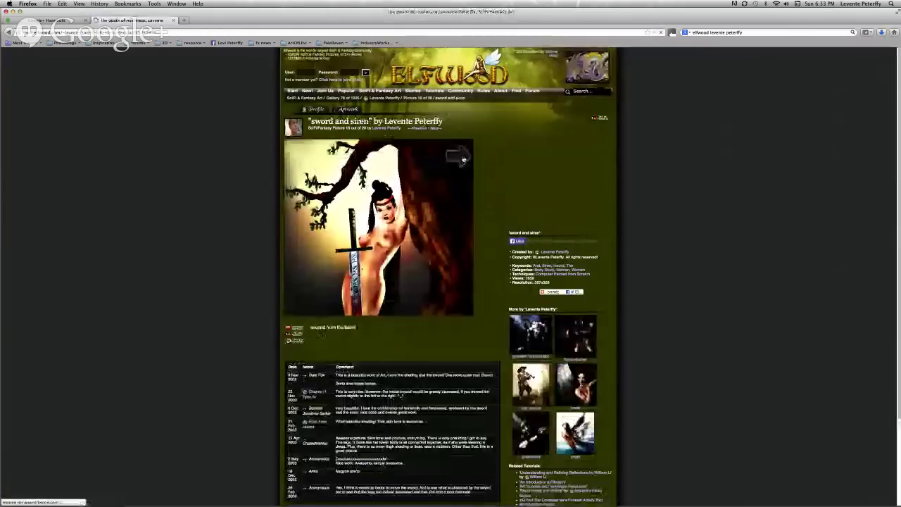
click(460, 158)
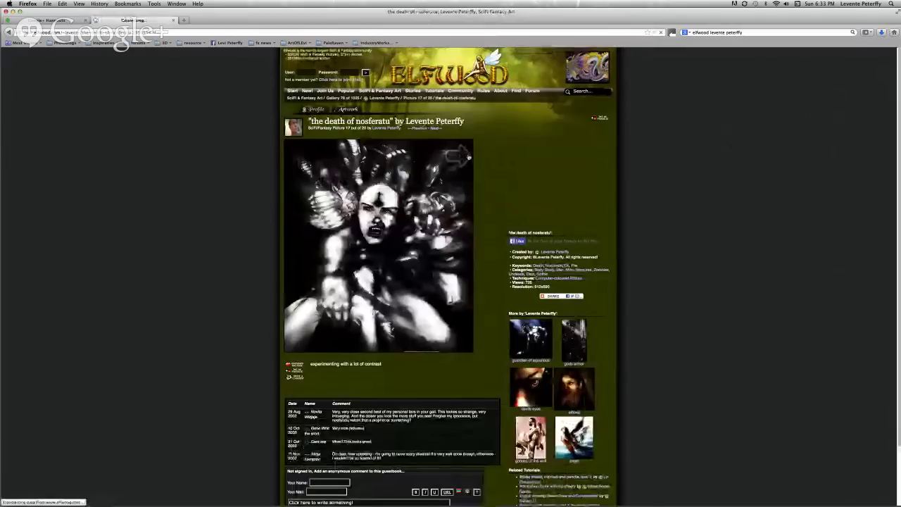
click(457, 157)
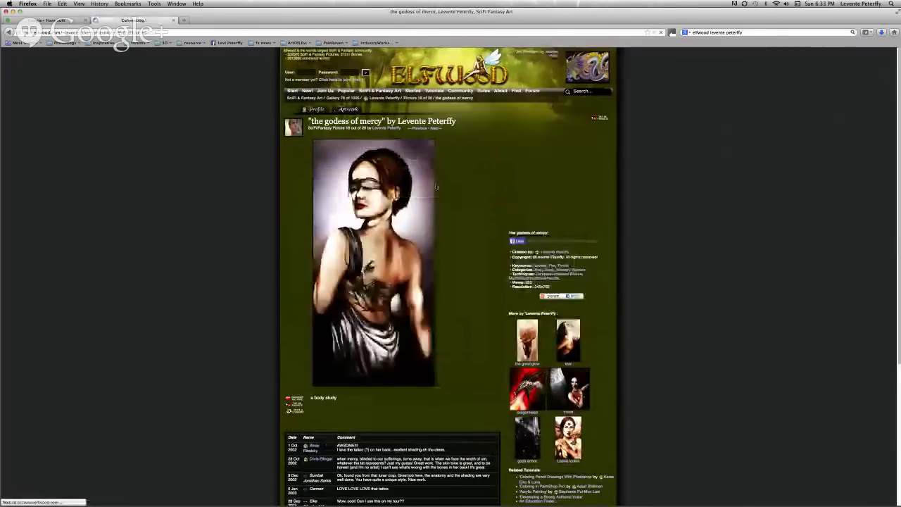
click(434, 188)
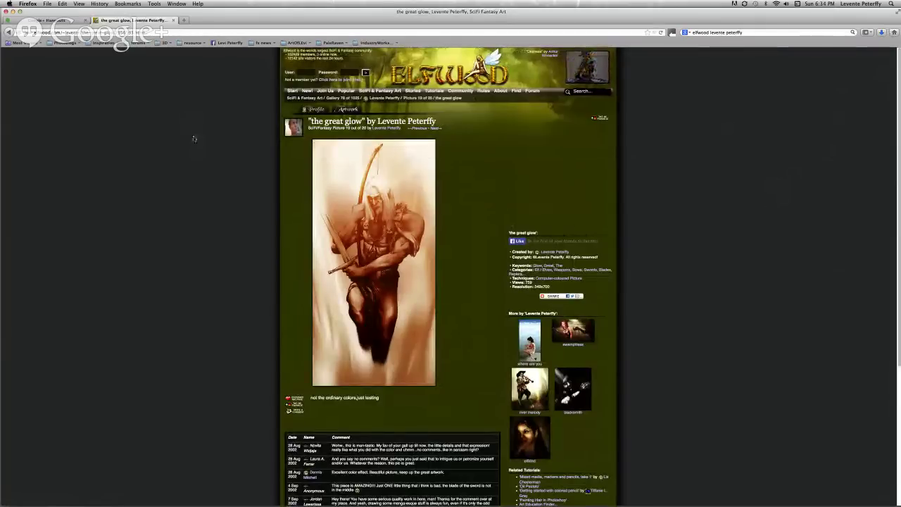
- Bring Photoshop back to the front with the film still
mouse_move(421, 155)
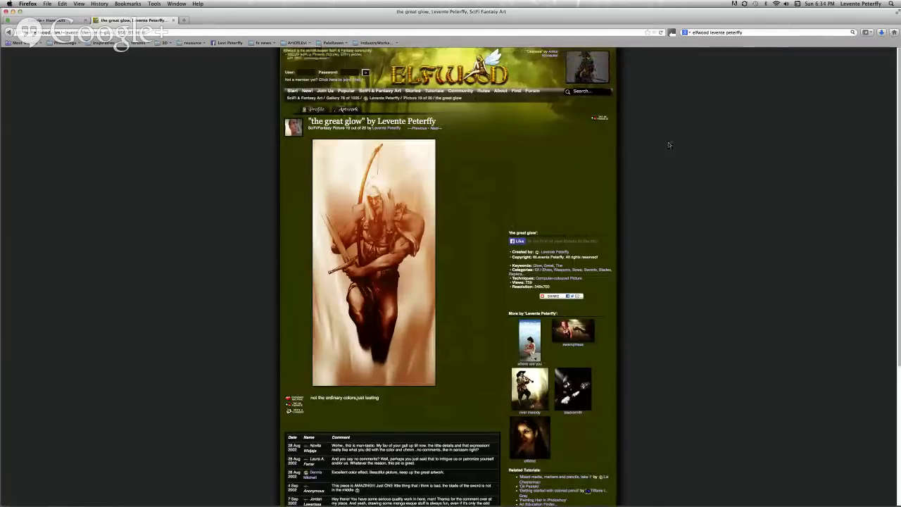
key(super+Tab)
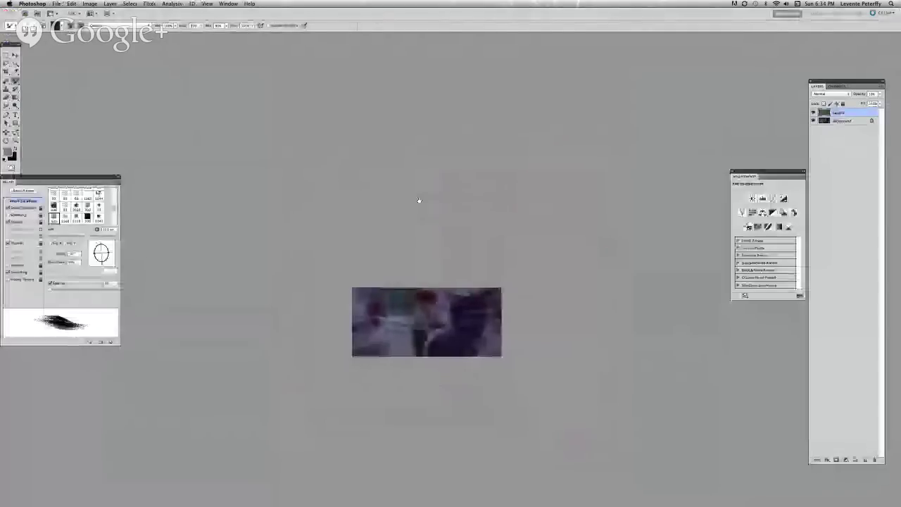
key(super+Tab)
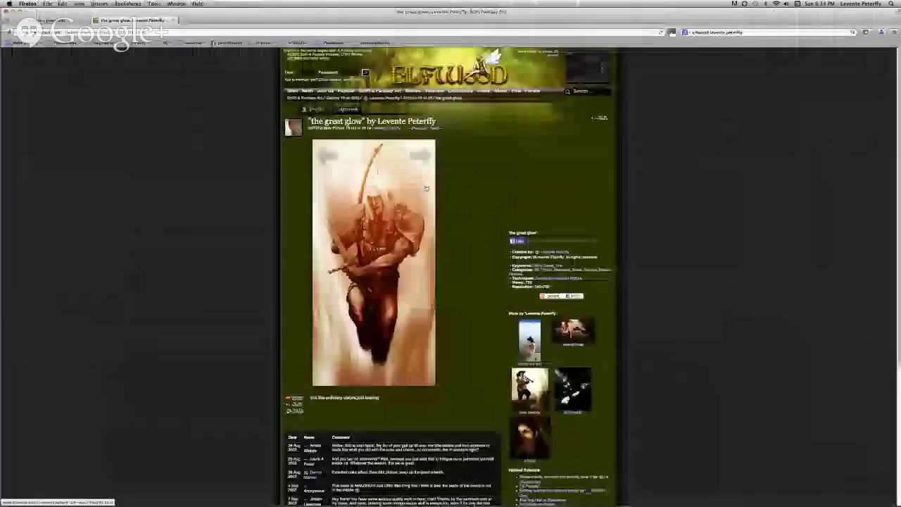
key(super+Tab)
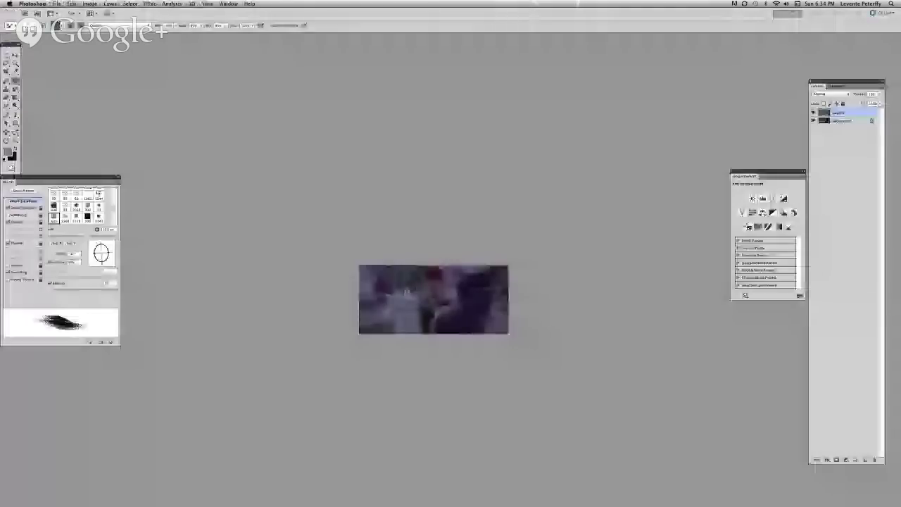
- Set up the Brush tool with a white foreground, painting in Color Dodge mode
key(b)
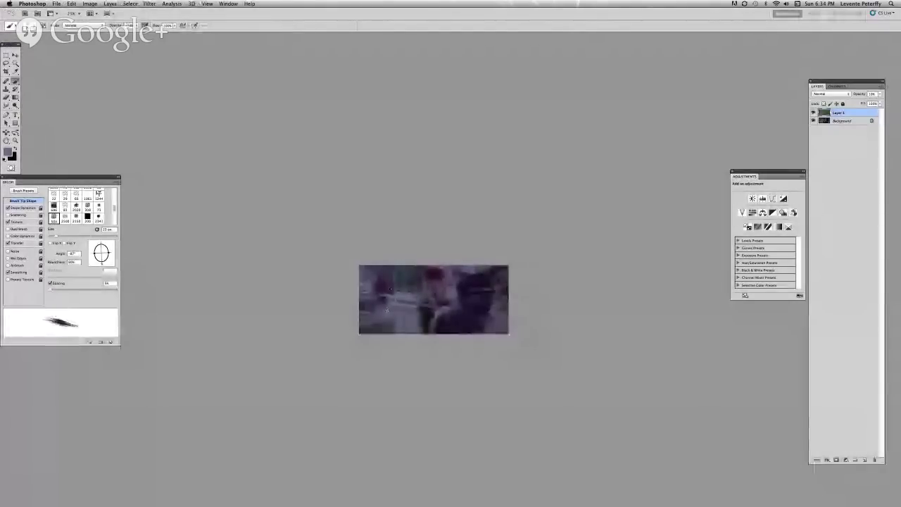
key(d)
key(x)
shift+right_click(412, 372)
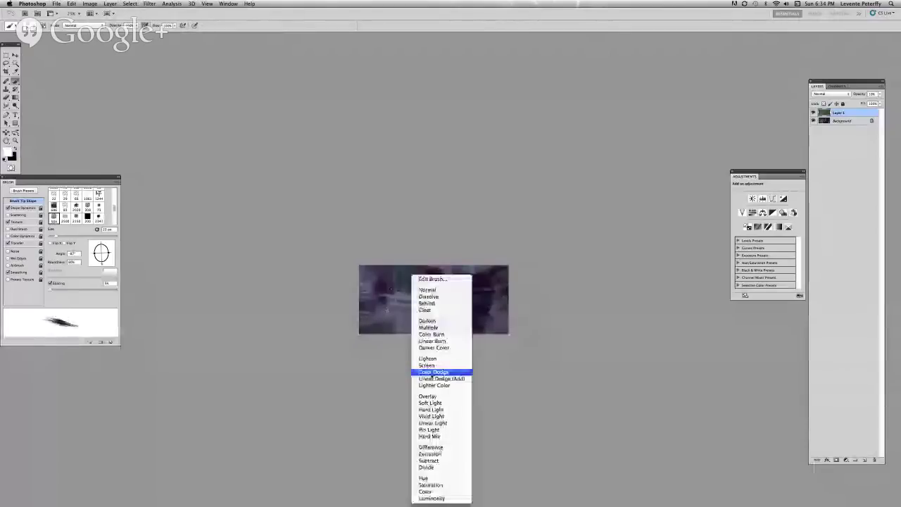
click(430, 372)
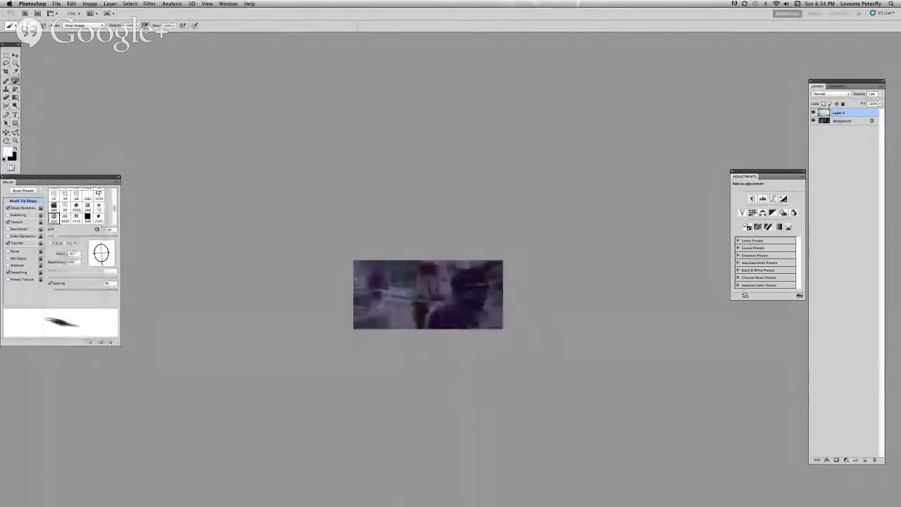
- Merge Layer 1 down into the Background, check the brush presets, then return to Firefox
key(super+e)
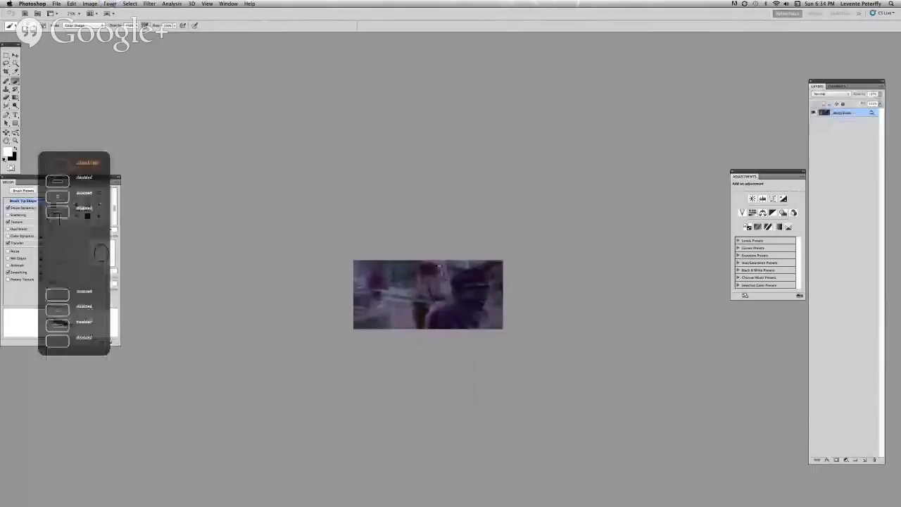
right_click(441, 262)
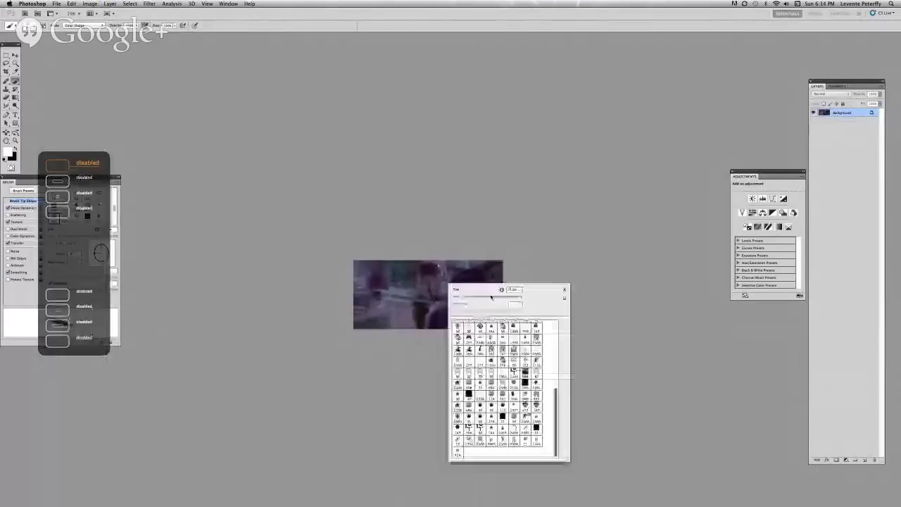
click(442, 262)
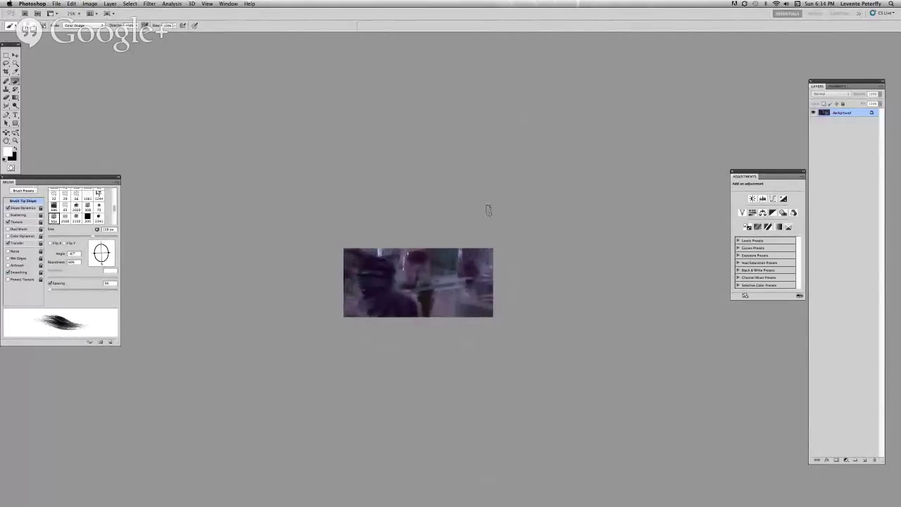
right_click(461, 261)
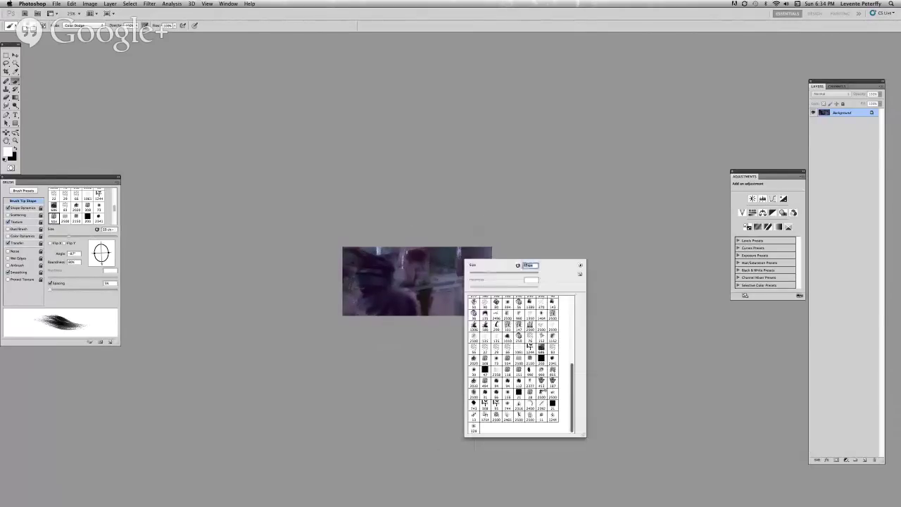
click(487, 251)
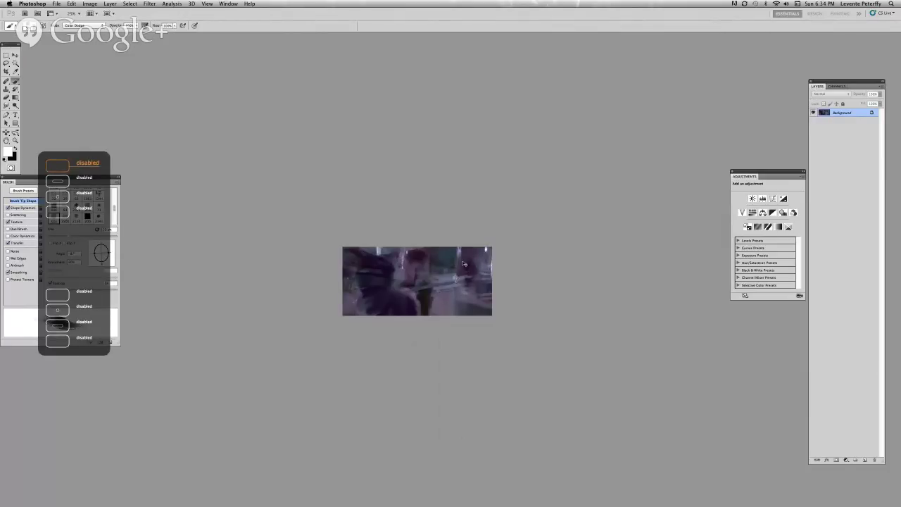
key(super+Tab)
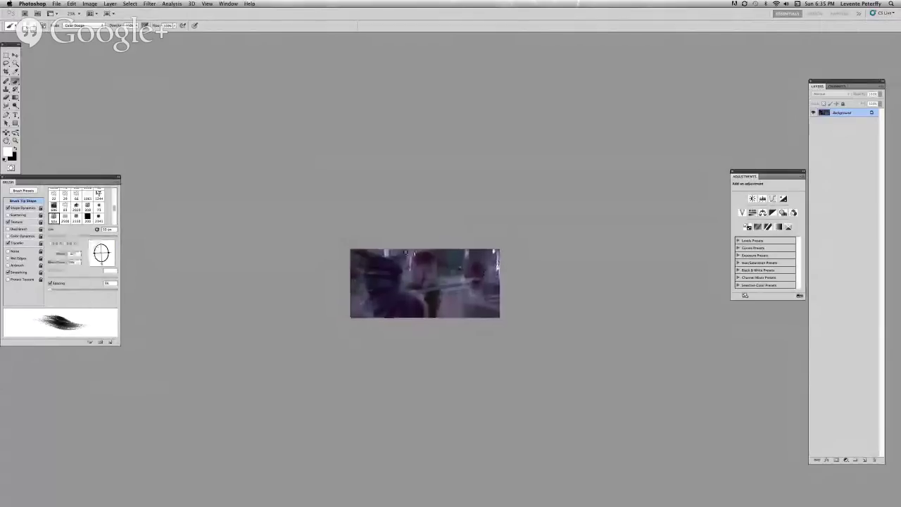
- Set the foreground colour to tan (206/176/97)
click(8, 152)
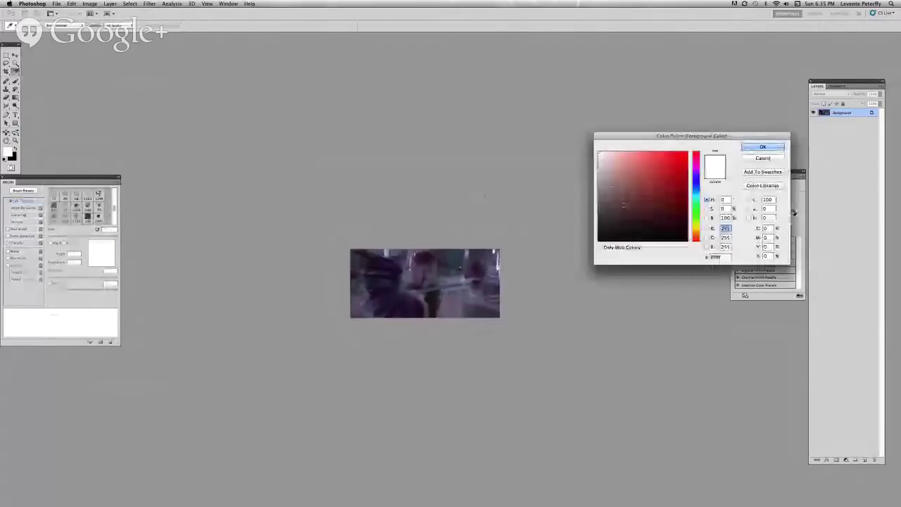
mouse_move(694, 236)
mouse_down()
mouse_move(690, 217)
mouse_move(696, 229)
mouse_up()
click(645, 167)
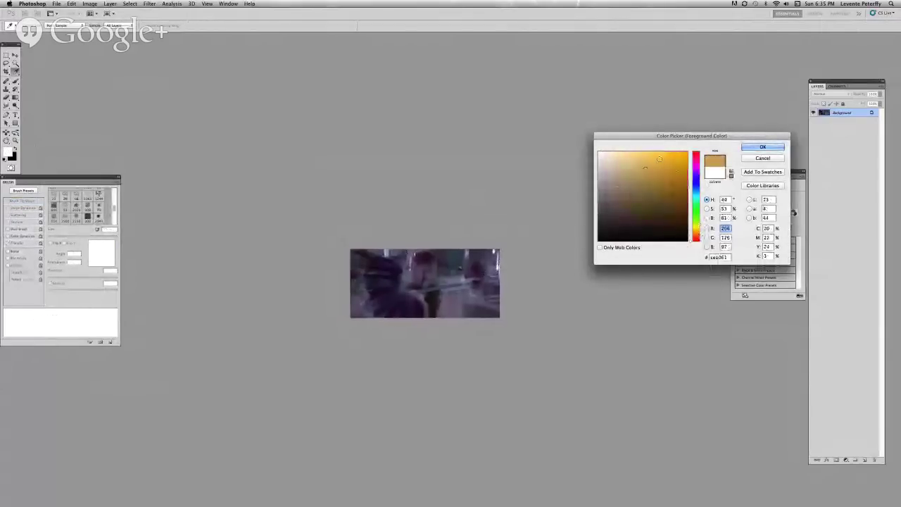
click(762, 146)
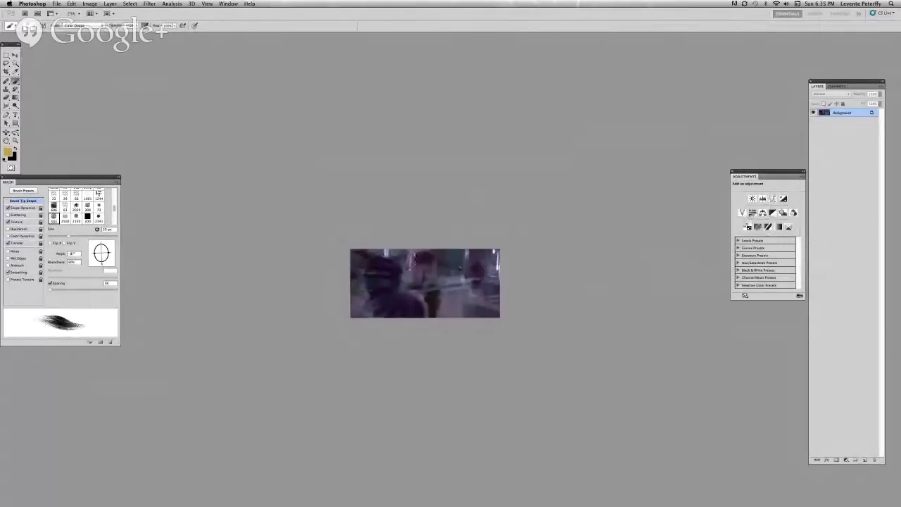
- Lasso-select the figure on the left of the film still, then return to the Brush
right_click(408, 260)
key(Escape)
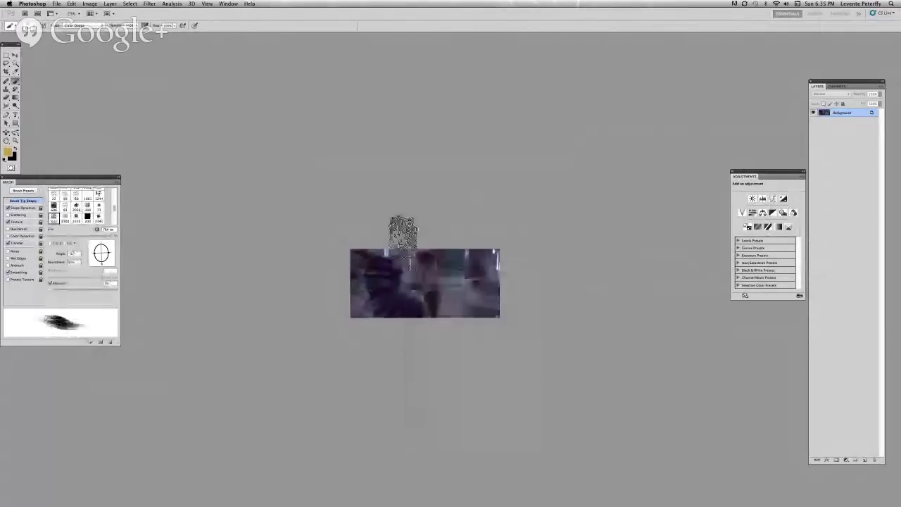
key(l)
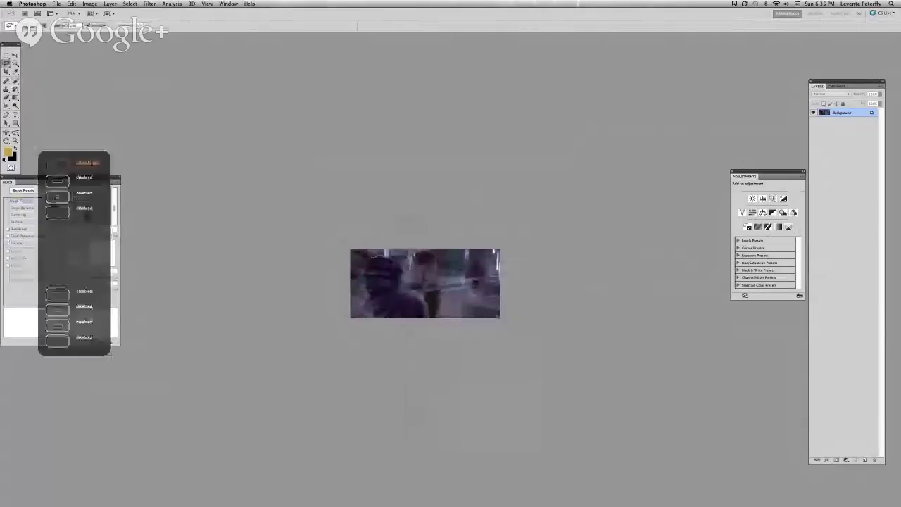
mouse_move(380, 257)
mouse_down()
mouse_move(364, 260)
mouse_move(359, 317)
mouse_up()
key(b)
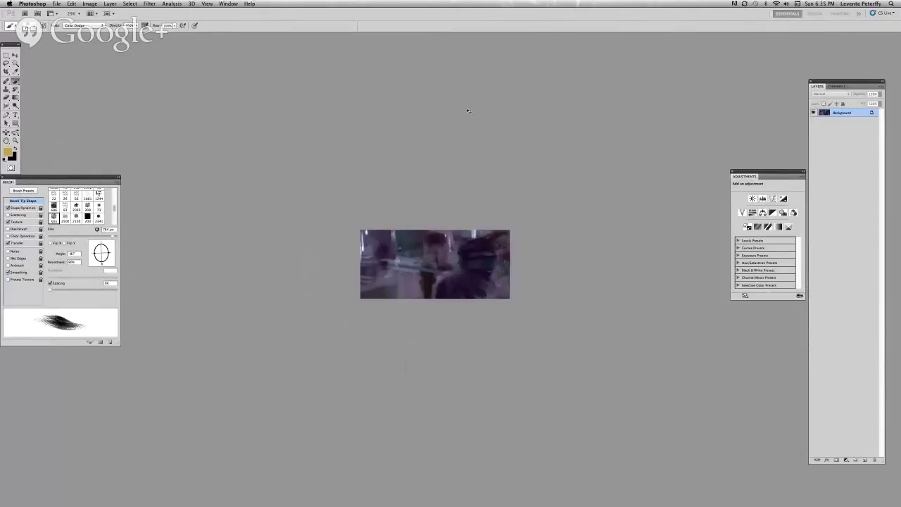
- Copy the figure to a new layer and set the Color Balance shadows to +23, +7, -22
key(alt+shift+super+n)
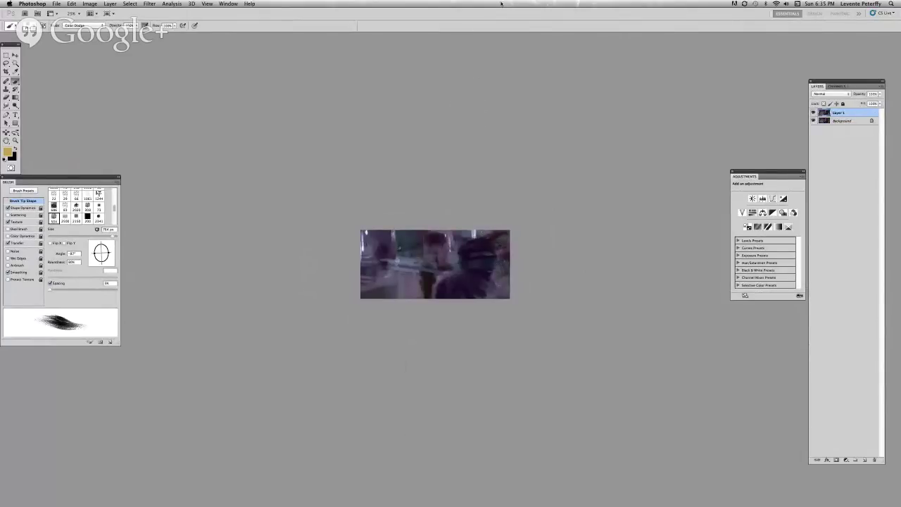
key(super+b)
click(600, 129)
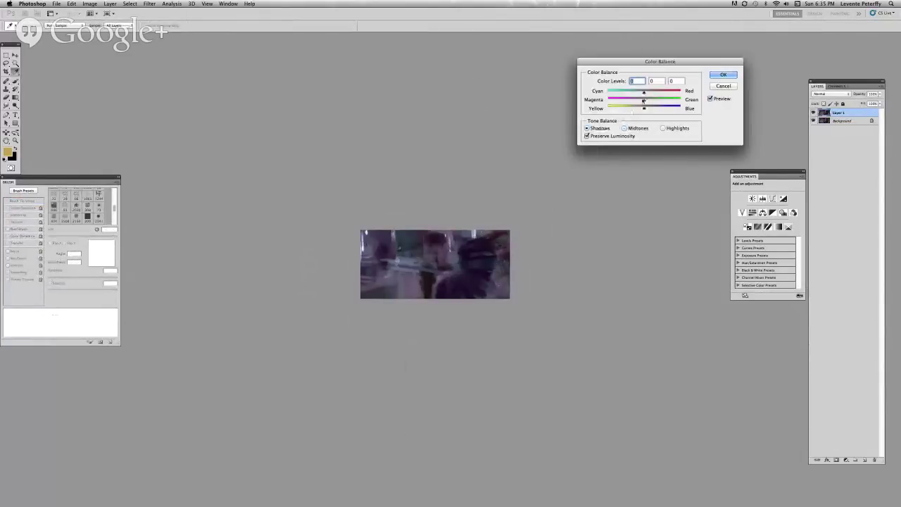
mouse_move(643, 99)
mouse_down()
mouse_move(631, 108)
mouse_move(647, 93)
mouse_move(638, 108)
mouse_up()
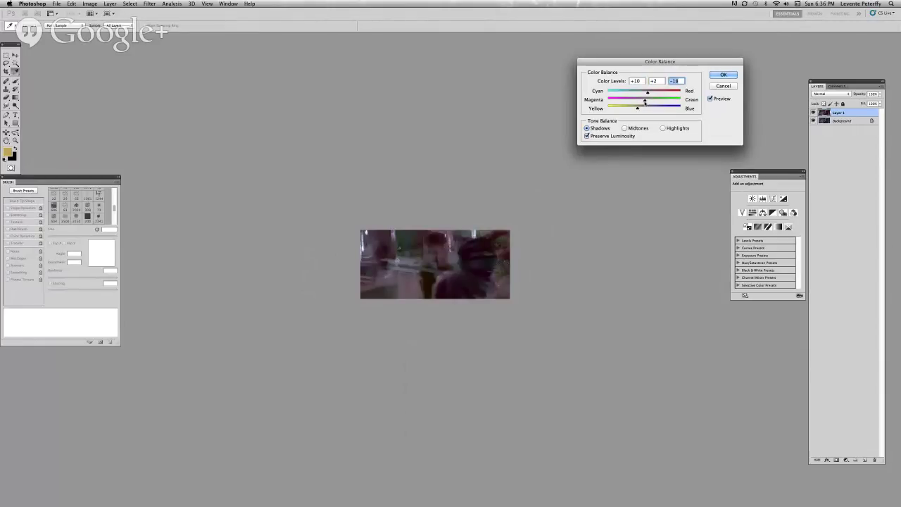
mouse_move(644, 100)
mouse_down()
mouse_move(653, 94)
mouse_move(635, 109)
mouse_move(653, 94)
mouse_up()
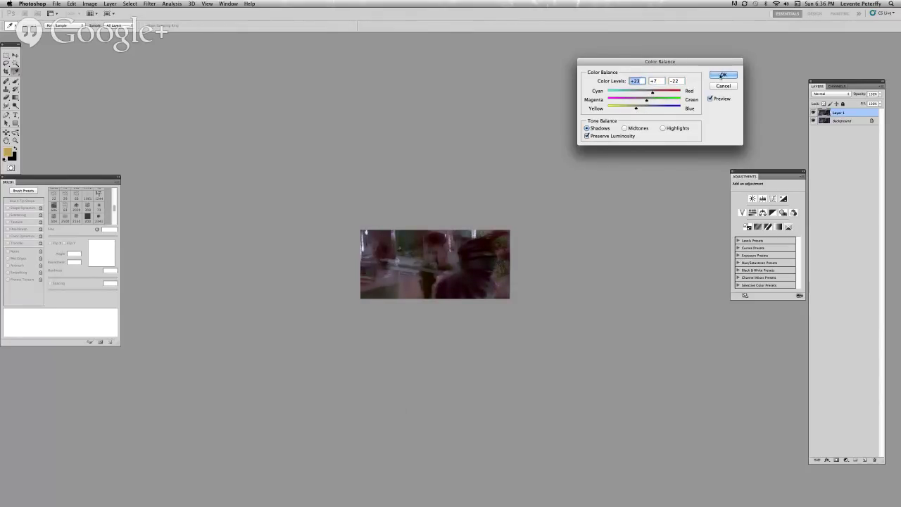
click(723, 75)
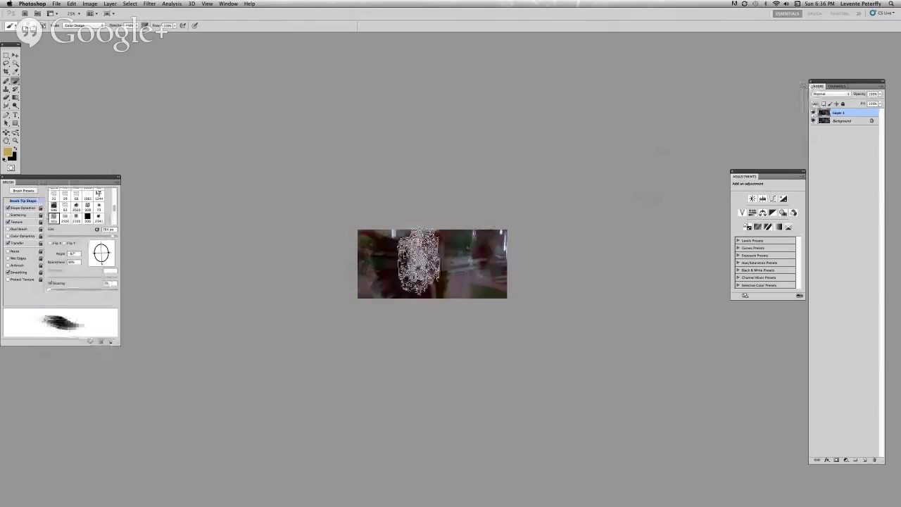
- Check the brush presets and blend mode, then drop the lasso selection
right_click(453, 273)
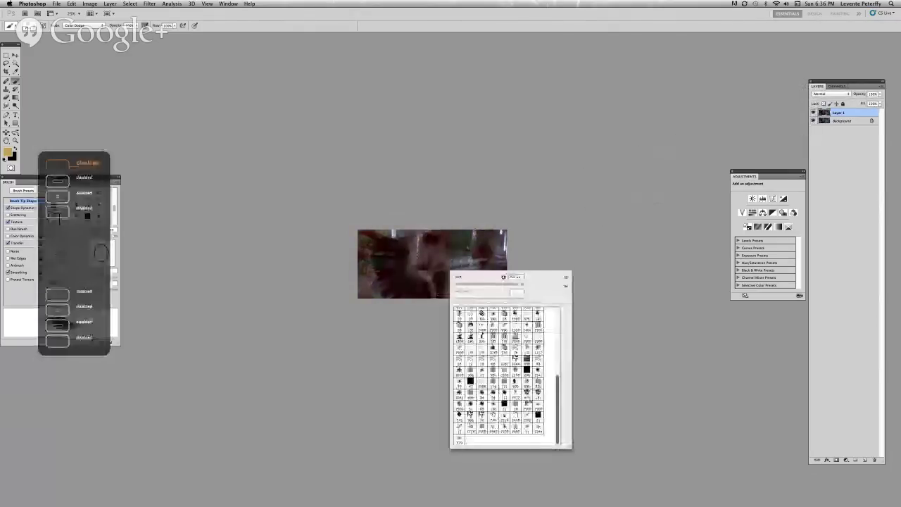
key(Return)
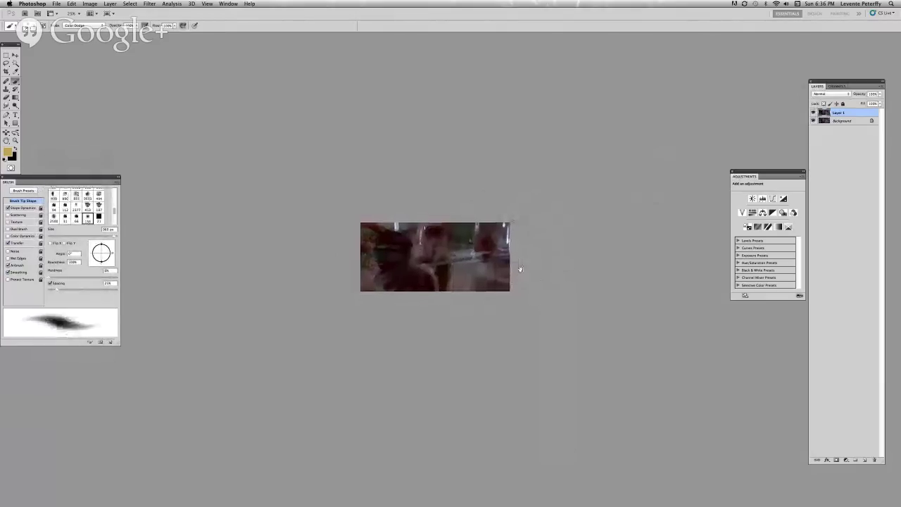
key(l)
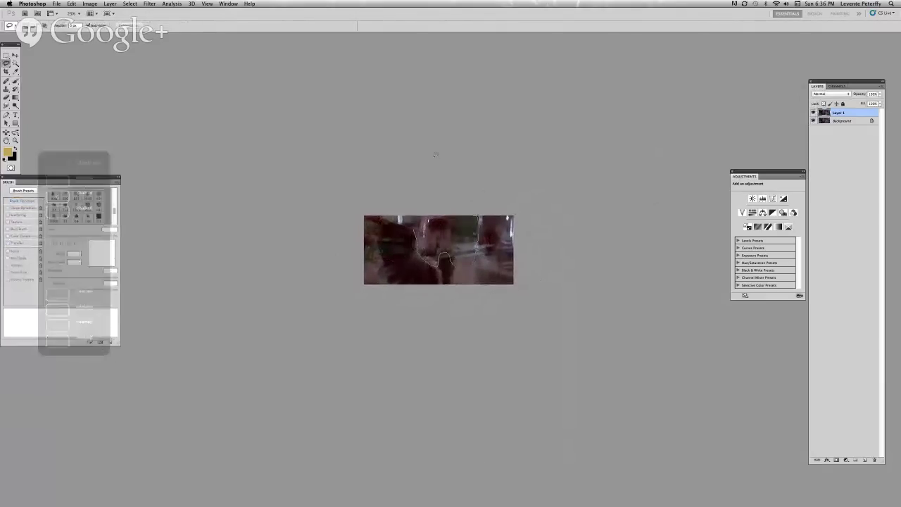
key(b)
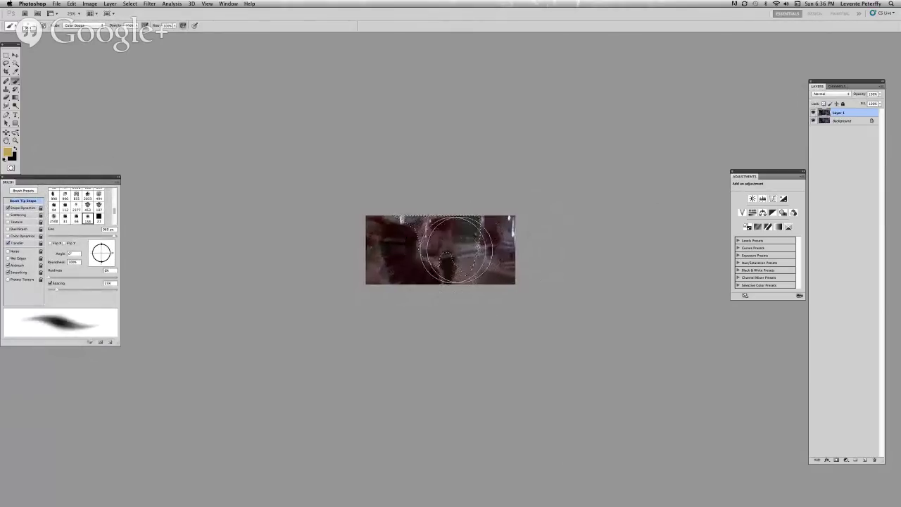
shift+right_click(462, 241)
key(Escape)
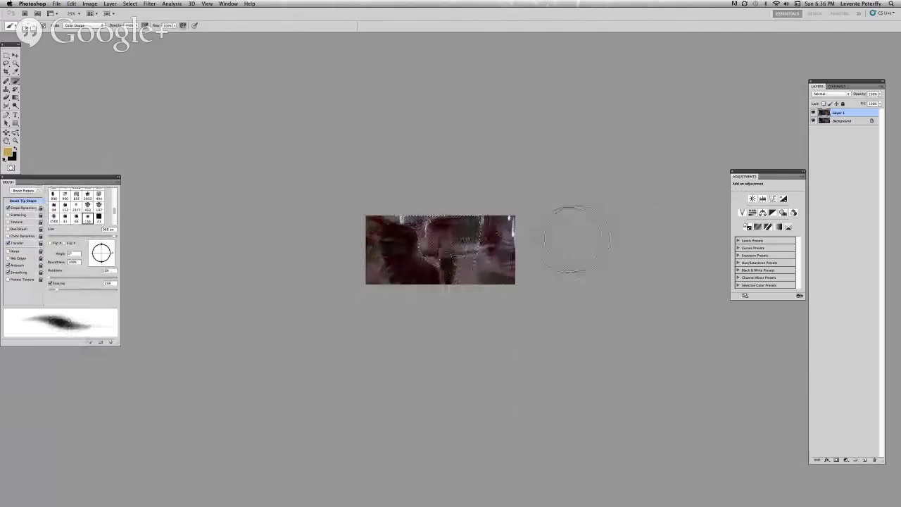
key(super+d)
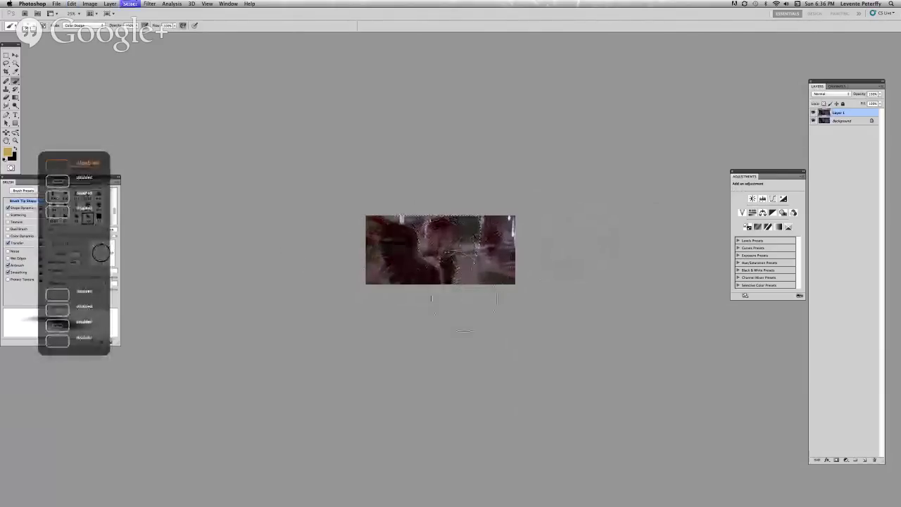
- Turn off Shape Dynamics for the brush in the Brush panel
key(super+l)
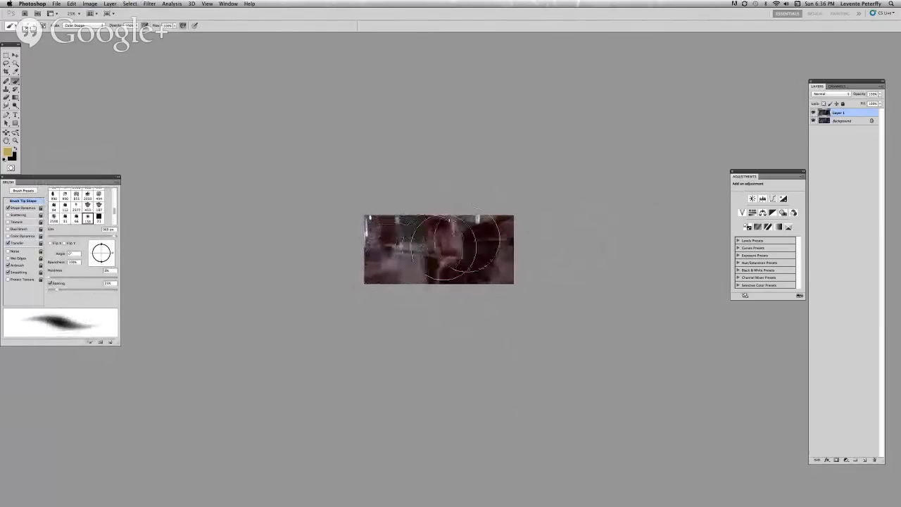
drag(511, 231, 501, 242)
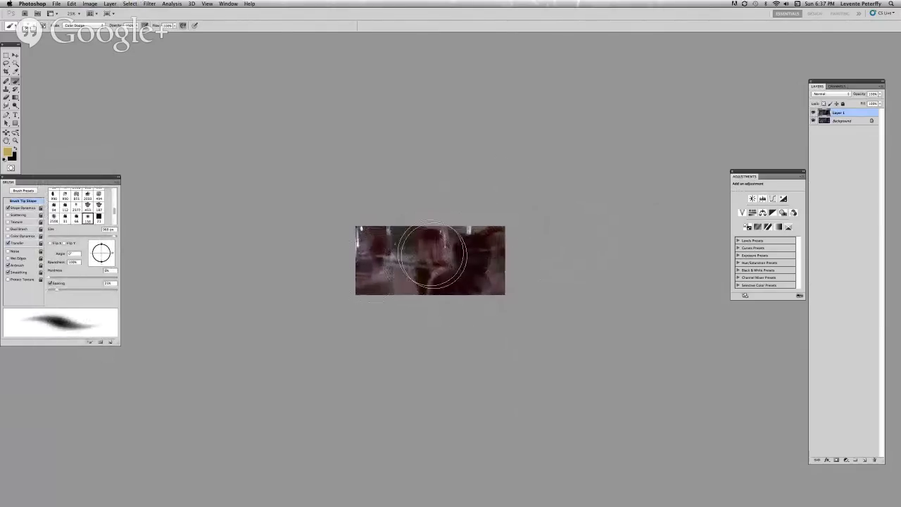
click(7, 208)
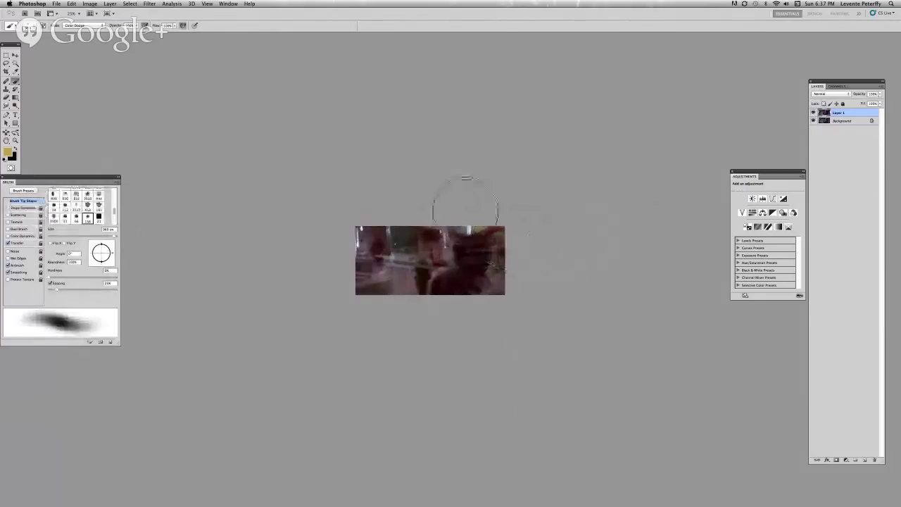
scroll(458, 201, down, 1)
scroll(458, 193, down, 1)
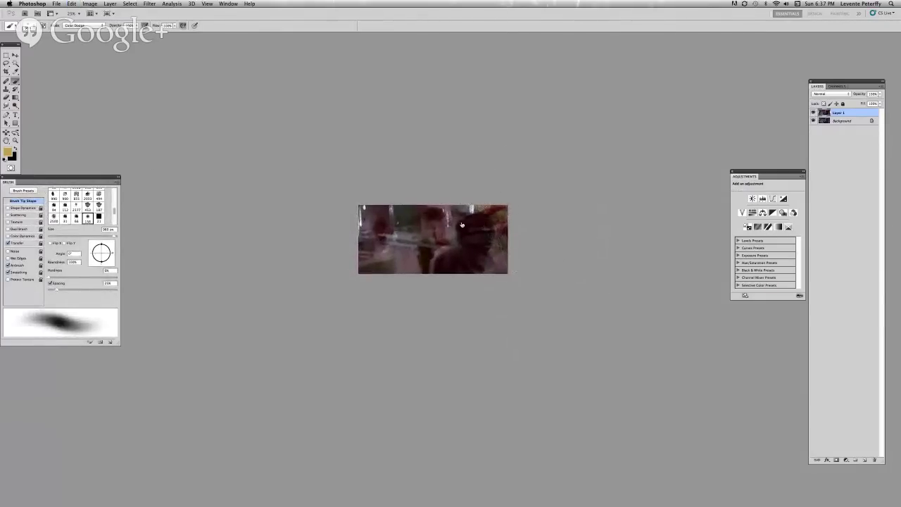
- Stay in Photoshop and switch to the Clone Stamp tool
key(super+Tab)
key(Escape)
key(super+Tab)
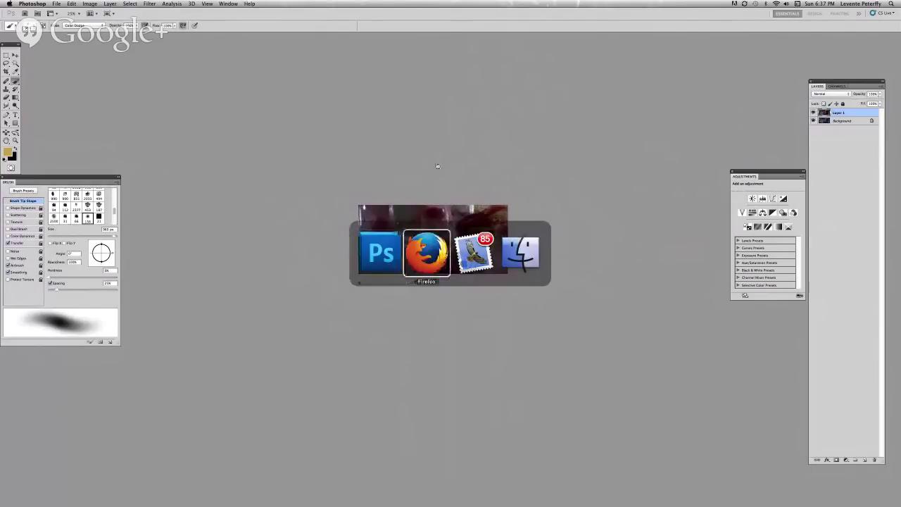
key(Escape)
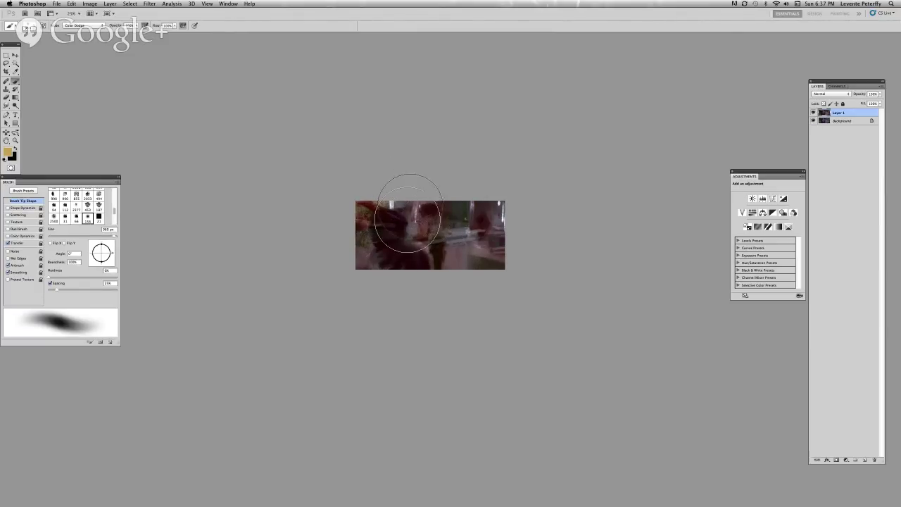
key(s)
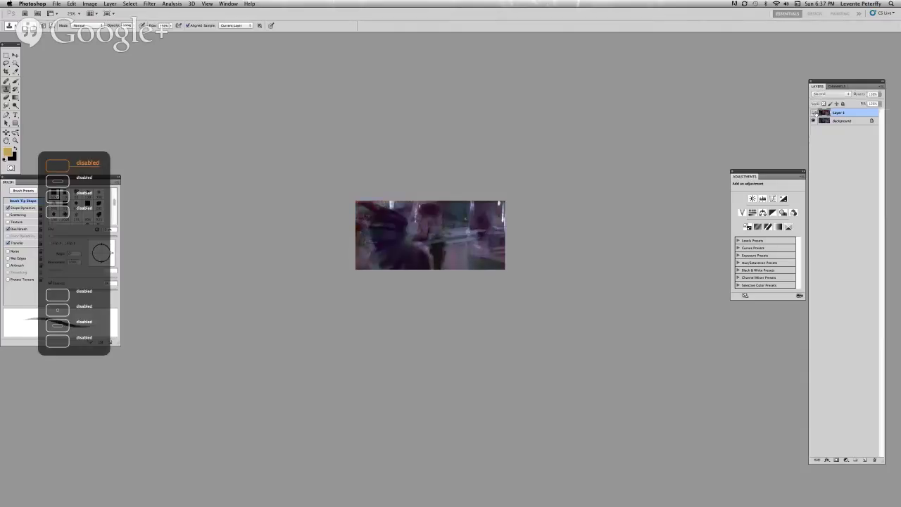
- Merge the painted layer into the Background and reset colours to default black and white
key(Delete)
scroll(554, 196, up, 1)
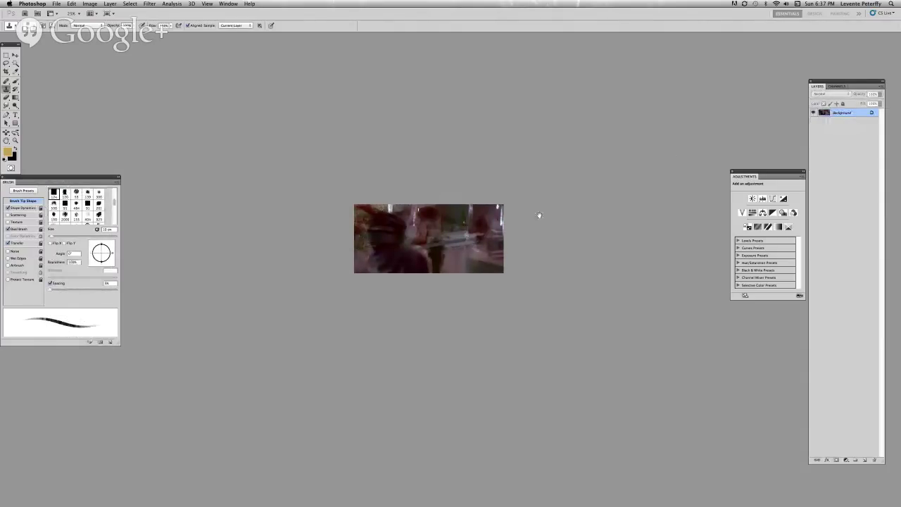
scroll(432, 235, up, 1)
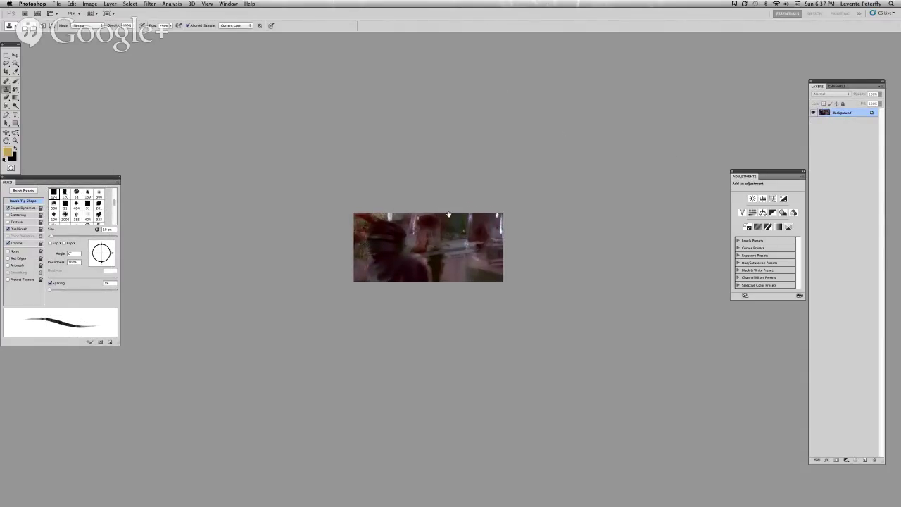
scroll(448, 216, down, 1)
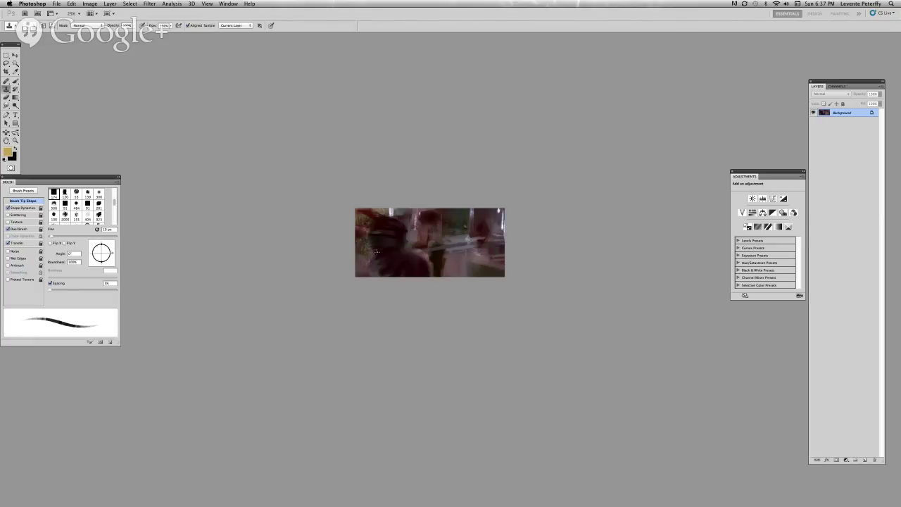
key(d)
- Return to the Color Dodge brush and choose a large soft brush tip
key(b)
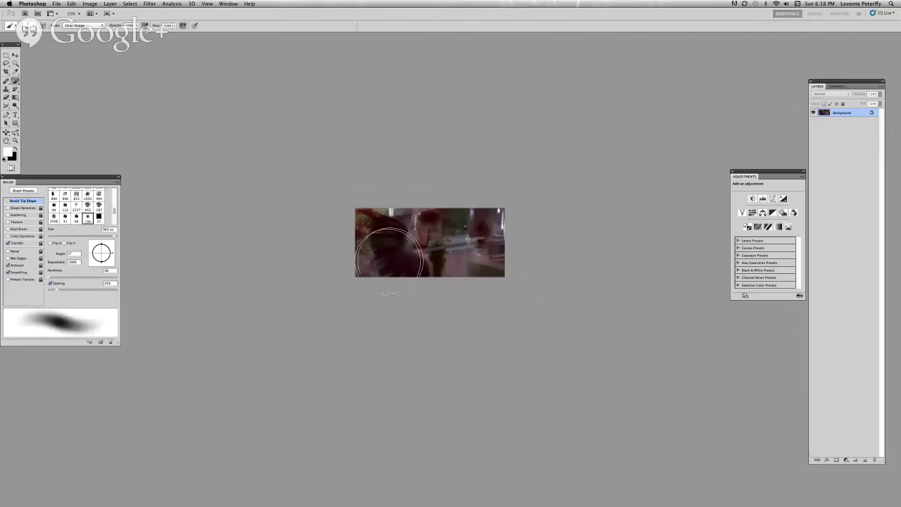
right_click(392, 258)
double_click(415, 292)
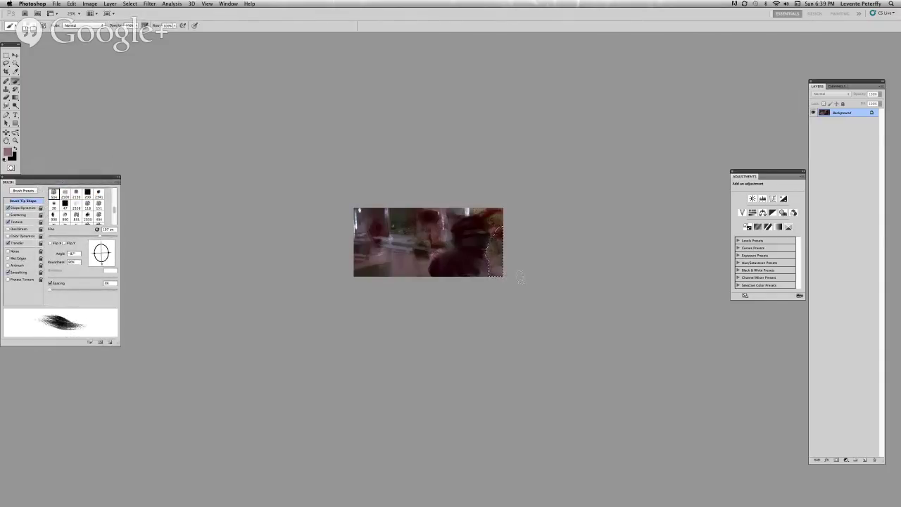
- Pan the canvas to reposition the film still for further painting
drag(455, 274, 457, 287)
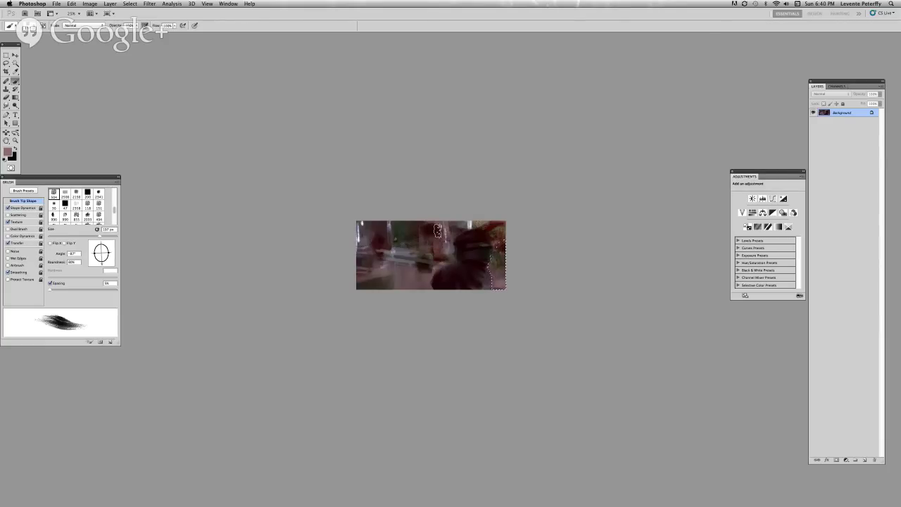
- Mirror the canvas horizontally to check the composition and pan the still back into view
key(ctrl+z)
drag(430, 275, 405, 255)
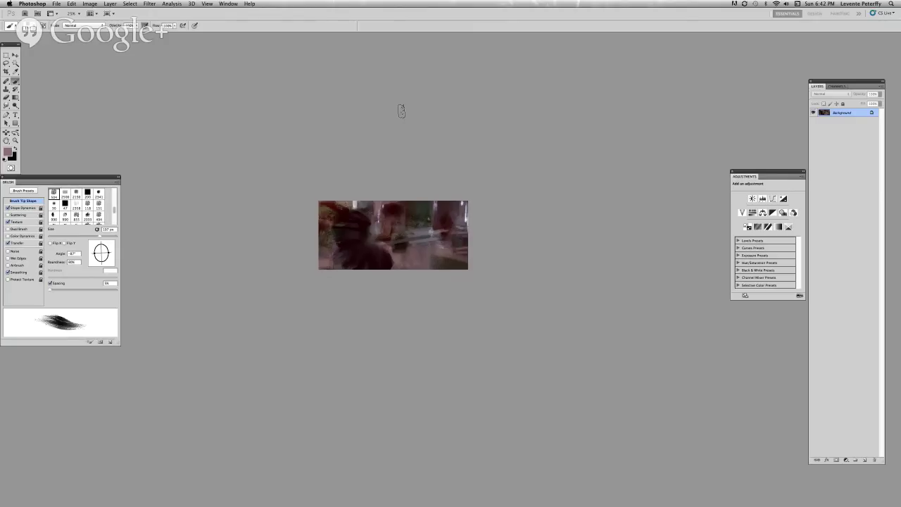
- Flip the canvas back, recentre the still, and duplicate the image as Layer 1
key(ctrl+shift+h)
drag(402, 209, 449, 214)
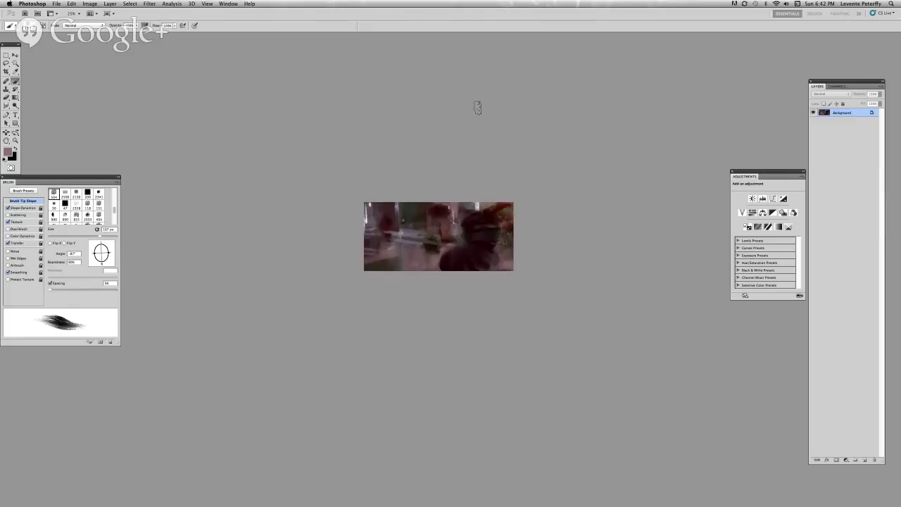
key(ctrl+j)
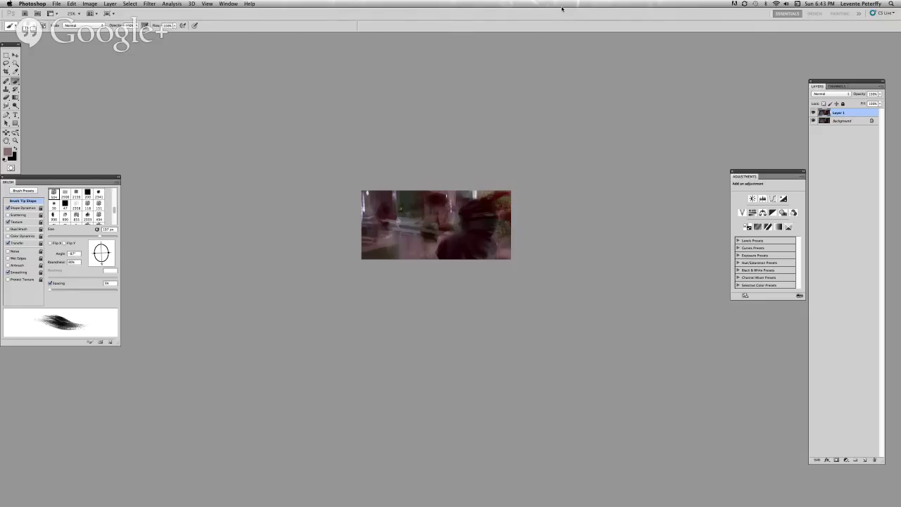
drag(379, 230, 397, 256)
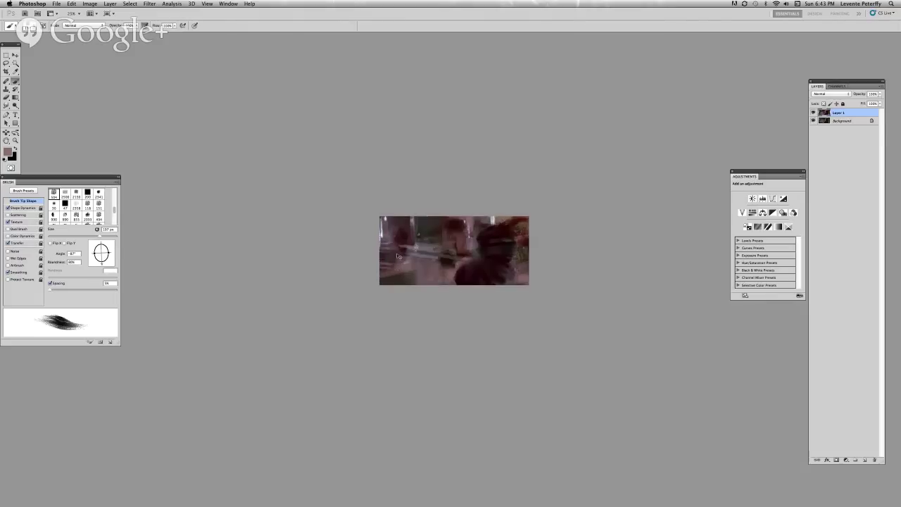
key(super+Tab)
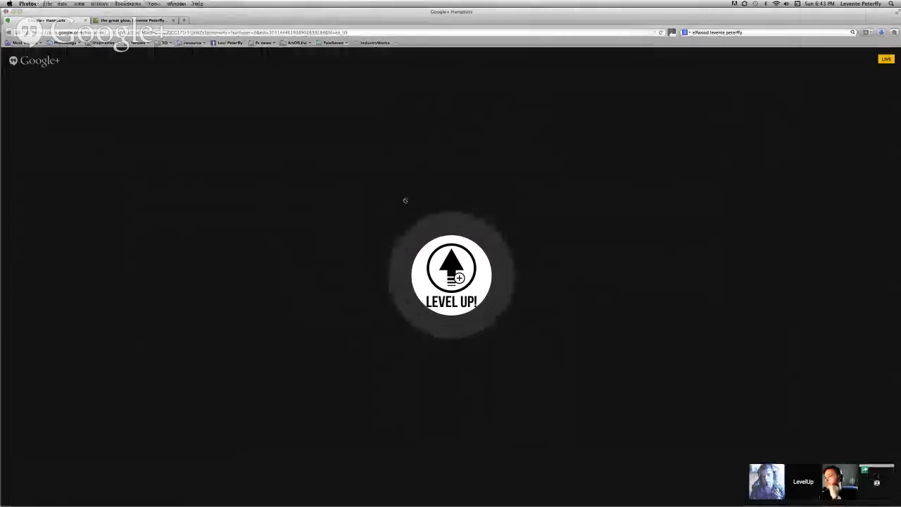
key(super+Tab)
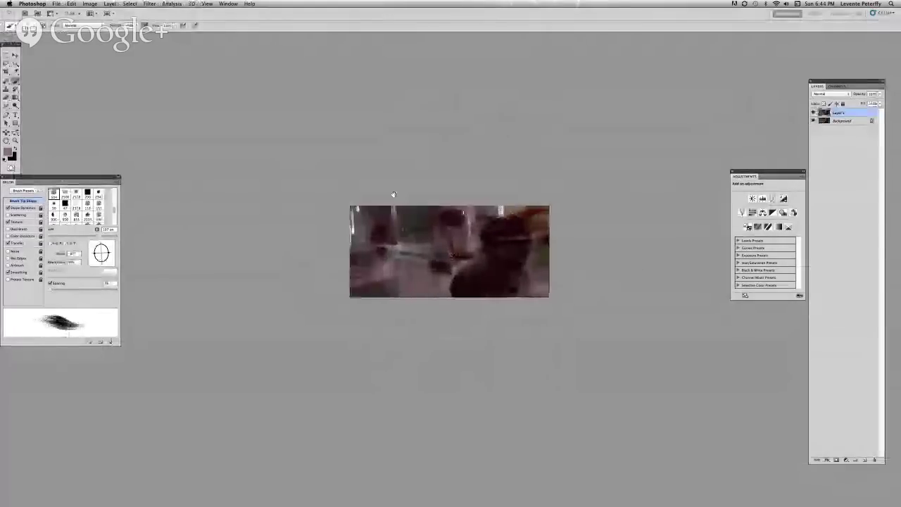
- Zoom out and paint loose strokes over the still's top-left edge on Layer 1
key(super+minus)
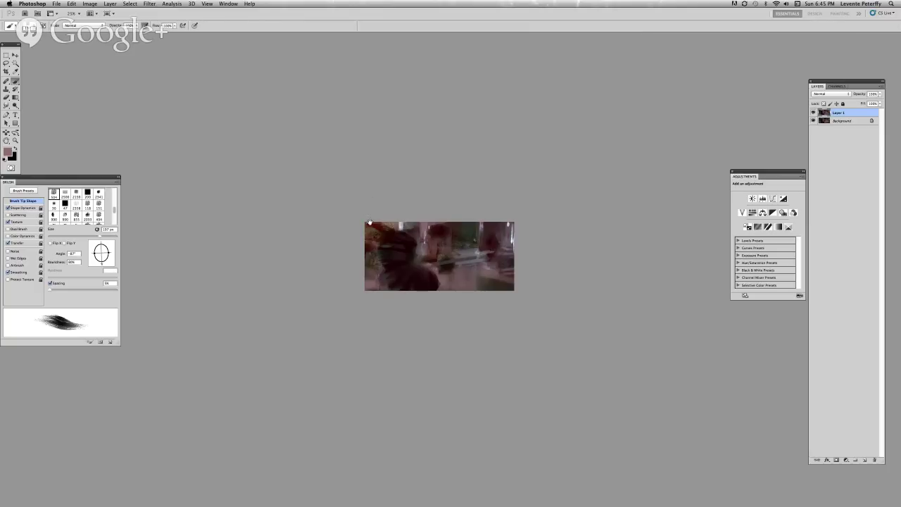
drag(396, 216, 388, 209)
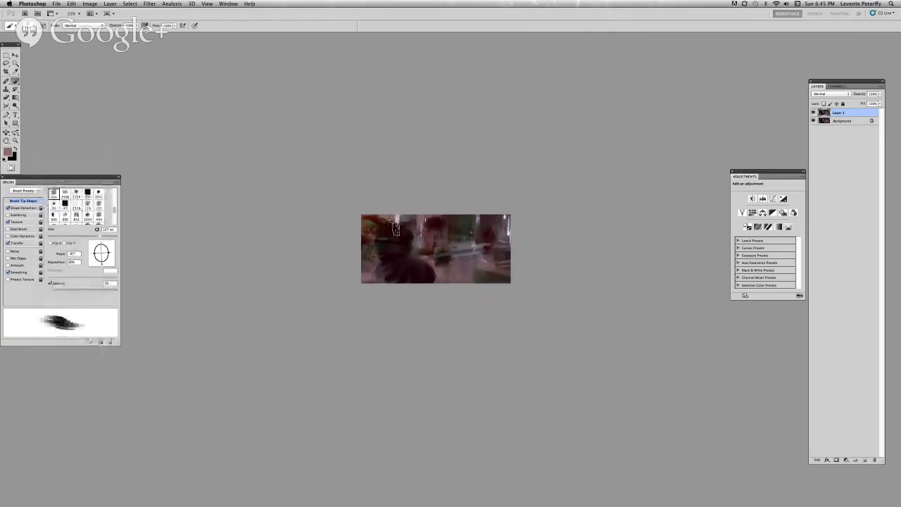
- Pick another brush, then reset the colours and swap them so white is foreground
right_click(396, 229)
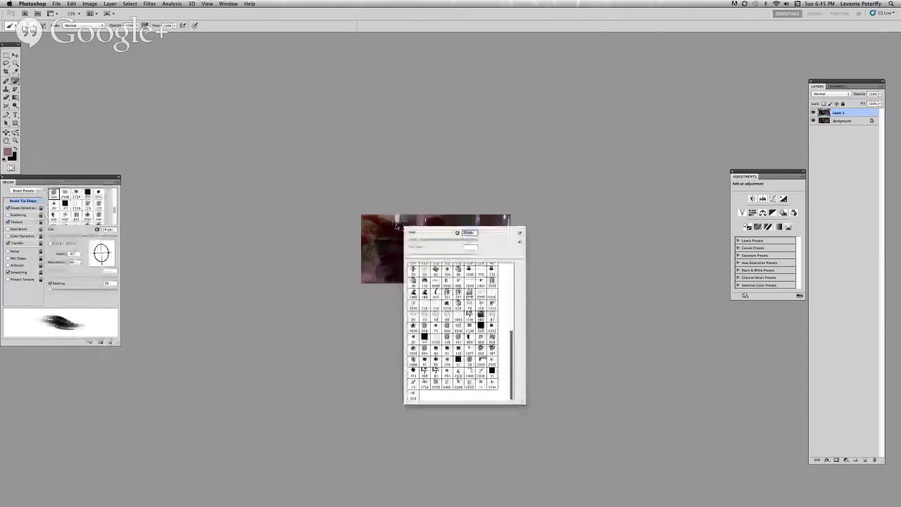
key(Return)
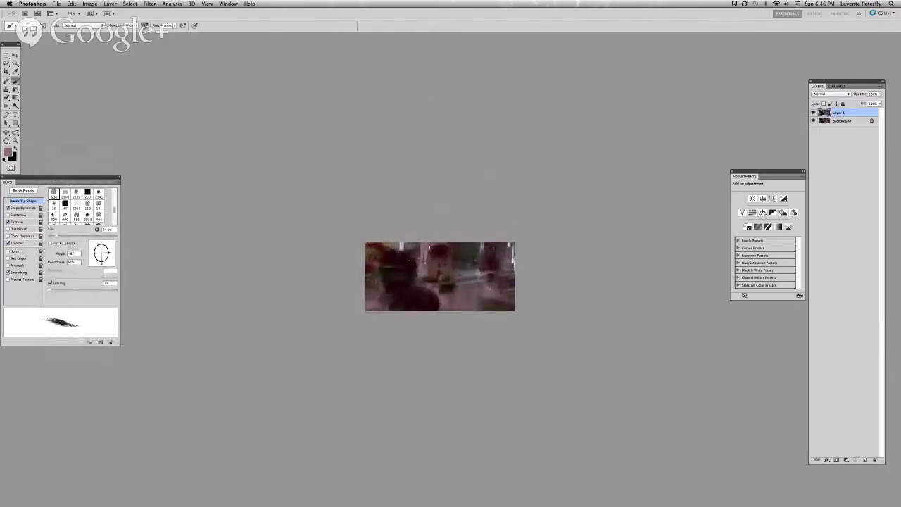
key(d)
key(x)
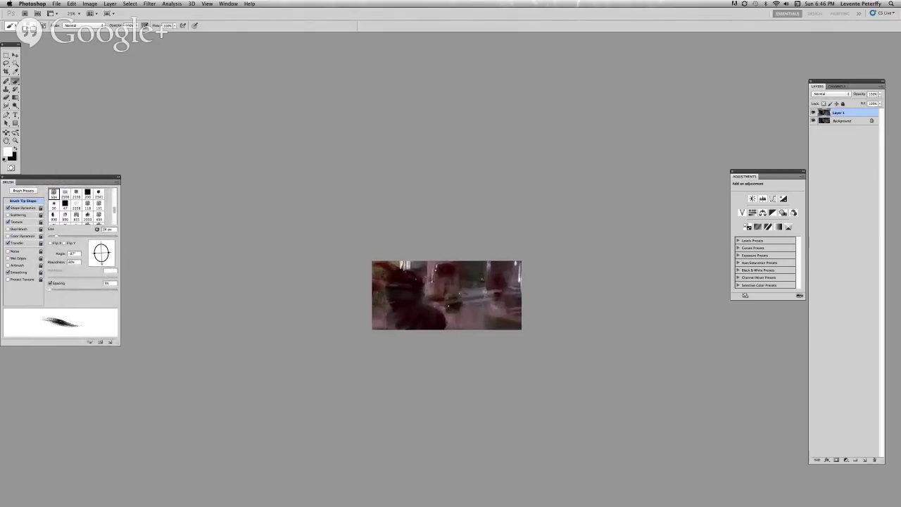
key(l)
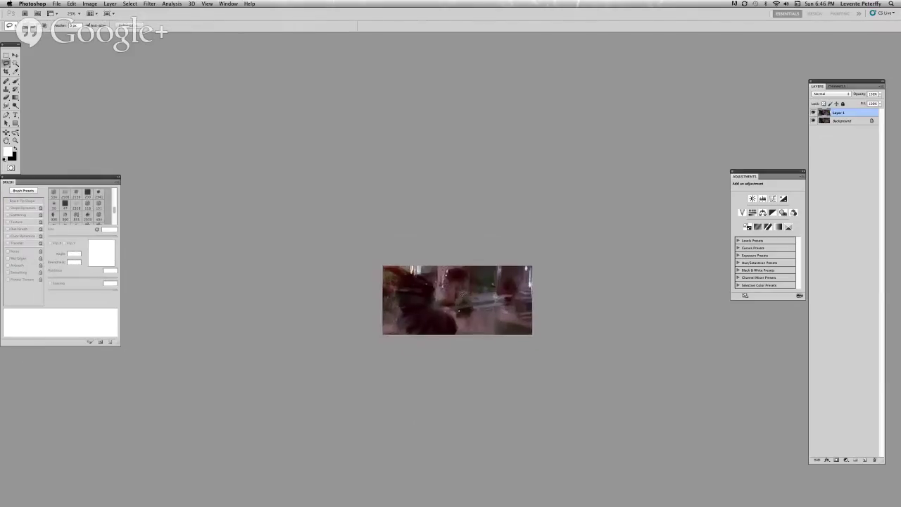
key(Delete)
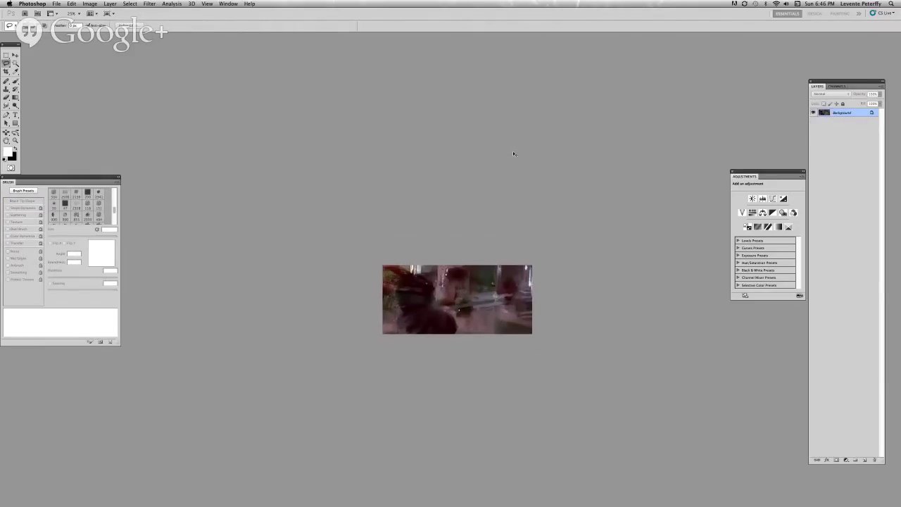
key(super+j)
key(super+t)
drag(571, 171, 550, 244)
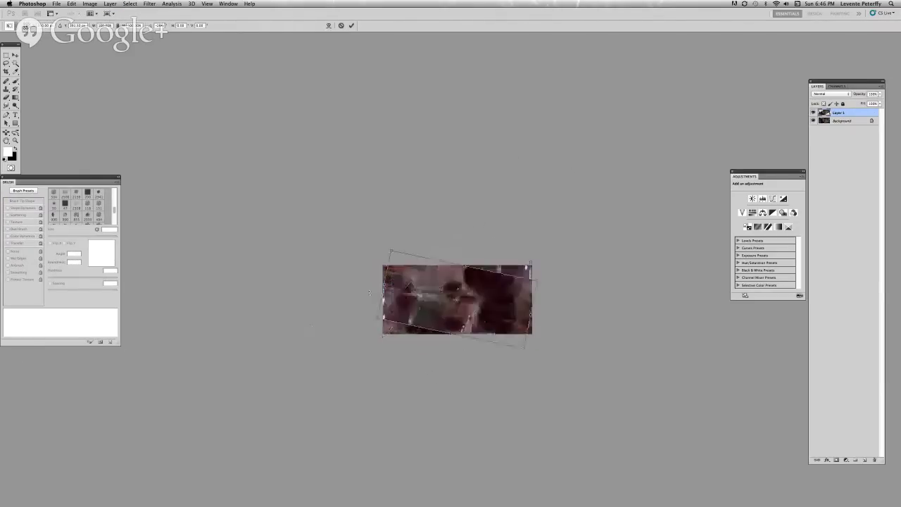
key(Escape)
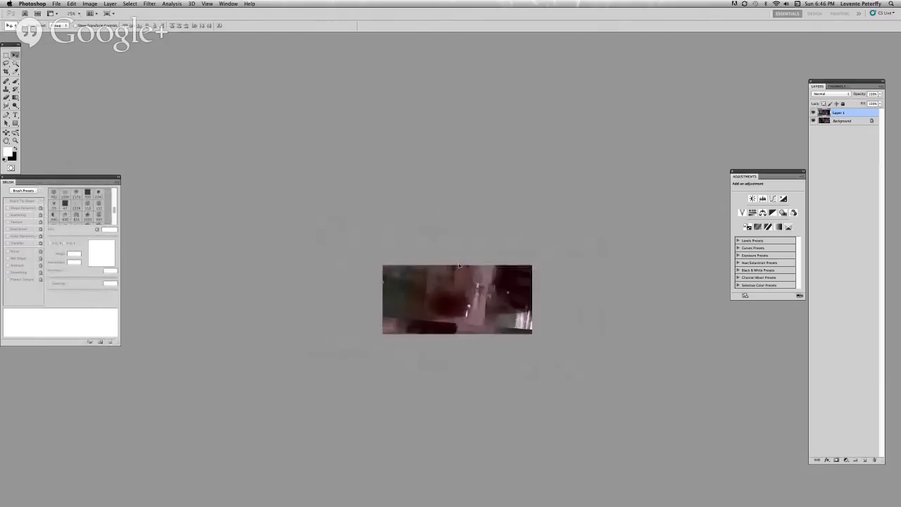
key(b)
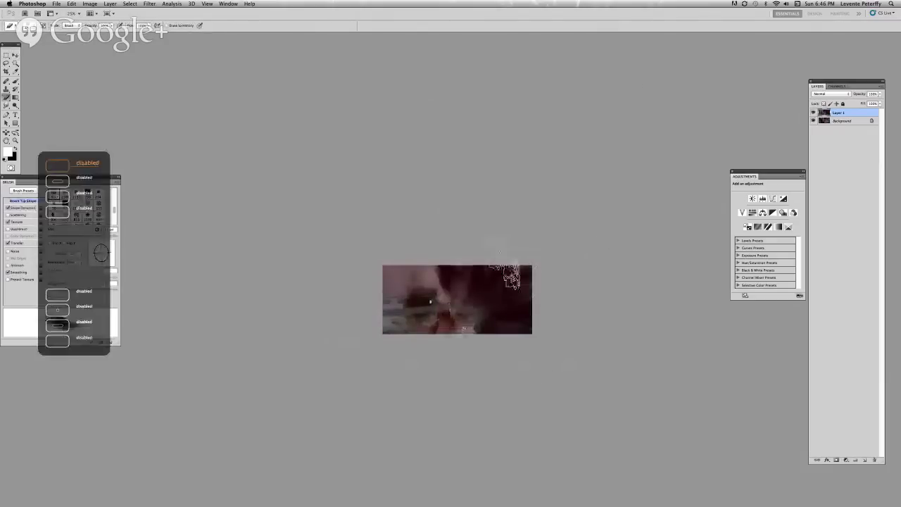
key(v)
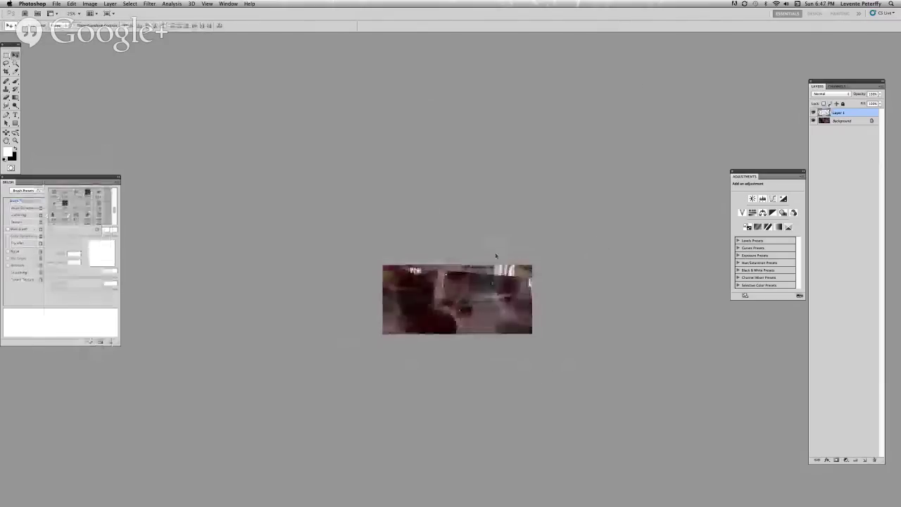
key(b)
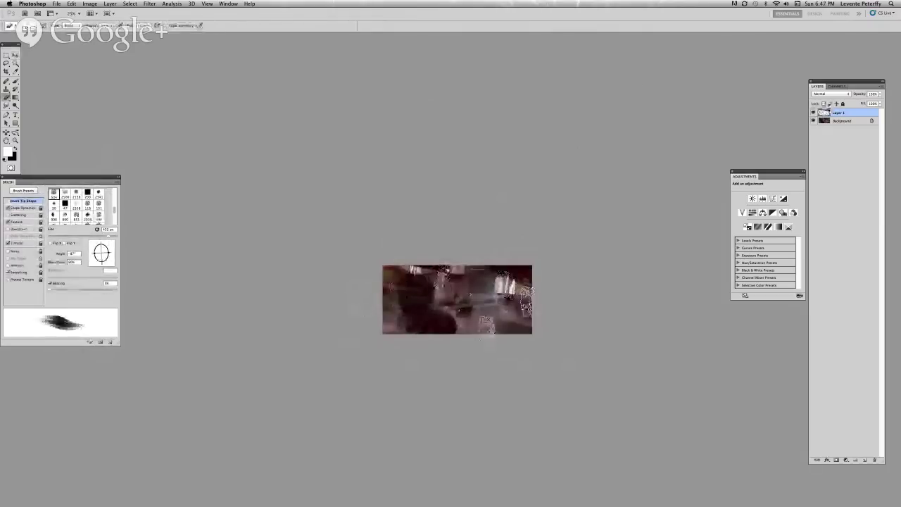
- Darken the right-hand figures, switch to a softer brush tip, and darken the centre
drag(469, 297, 503, 282)
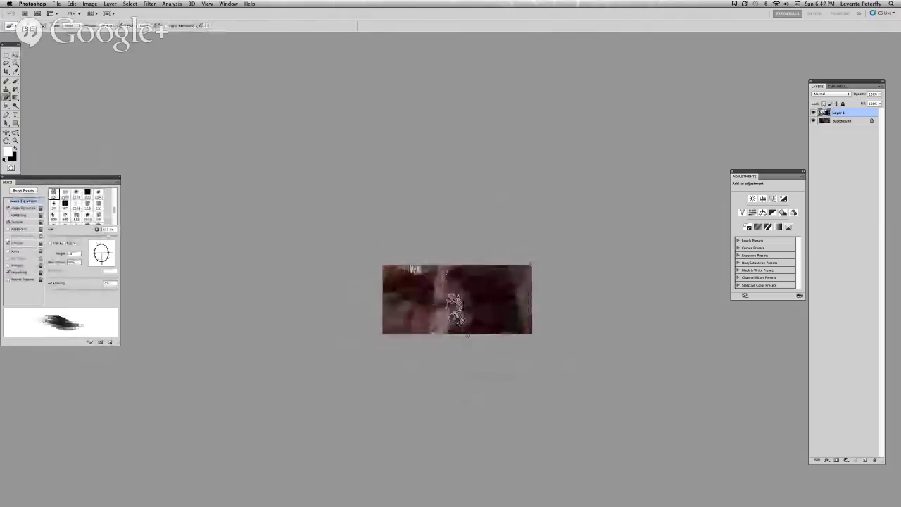
right_click(465, 306)
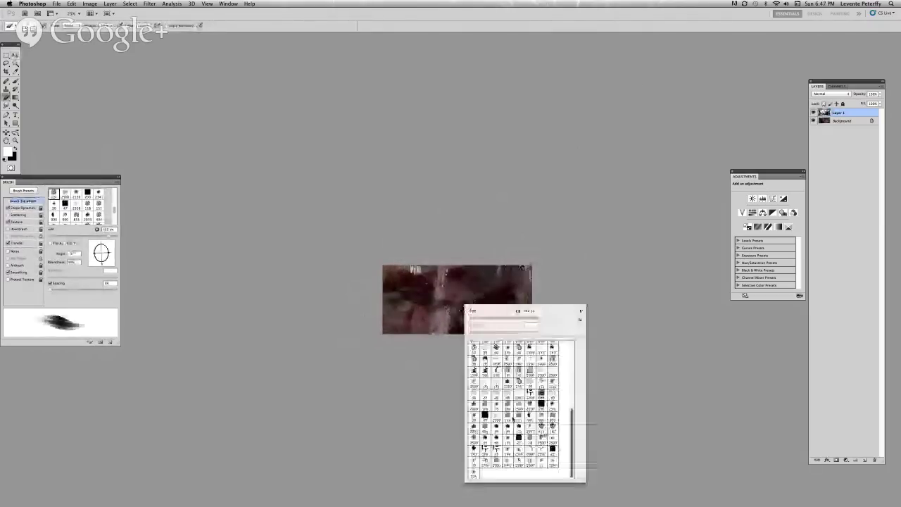
click(512, 420)
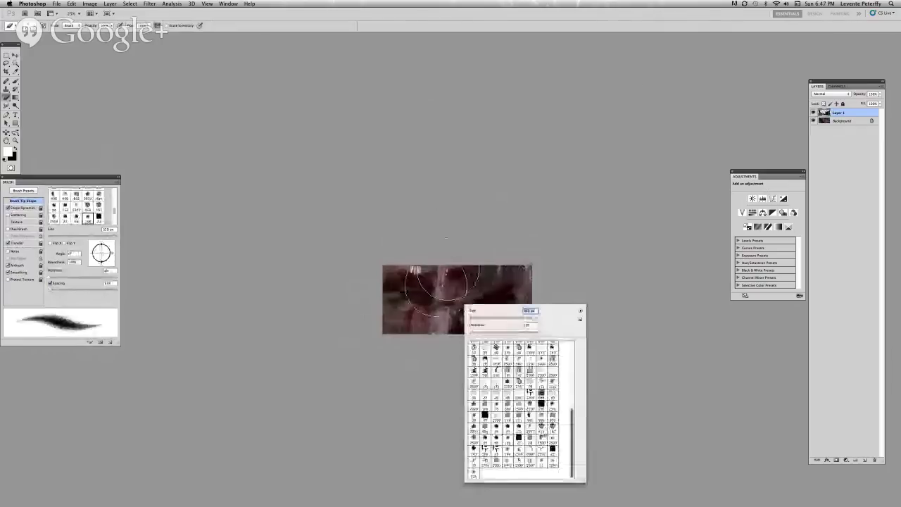
key(Return)
drag(432, 283, 509, 287)
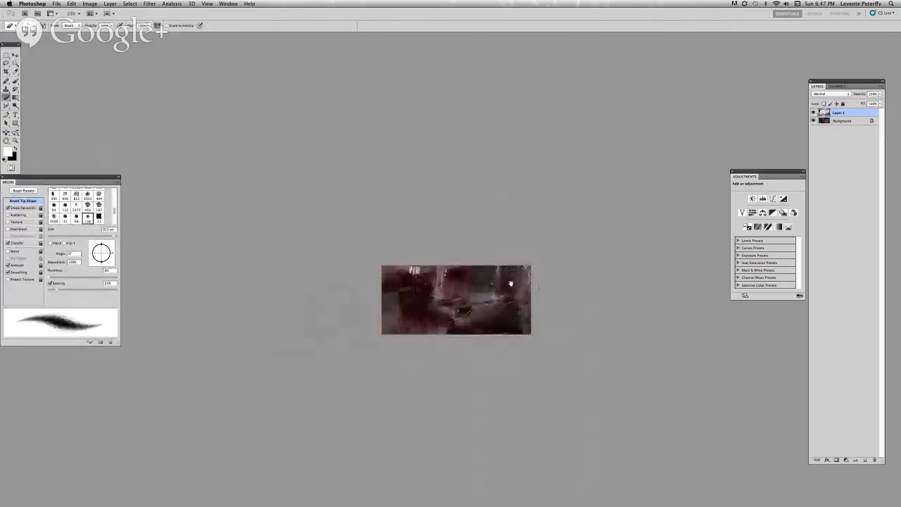
mouse_move(450, 288)
mouse_down()
mouse_move(413, 309)
mouse_move(454, 296)
mouse_up()
key(super+z)
- Disable Shape Dynamics, lay soft round strokes, compare by toggling Layer 1, and repaint the right
click(8, 208)
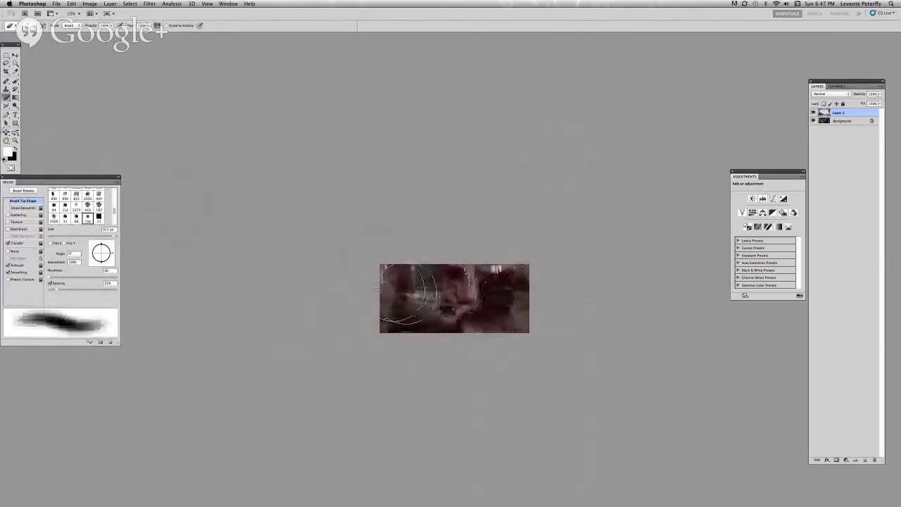
mouse_move(355, 296)
mouse_down()
mouse_move(457, 302)
mouse_move(414, 298)
mouse_move(555, 265)
mouse_up()
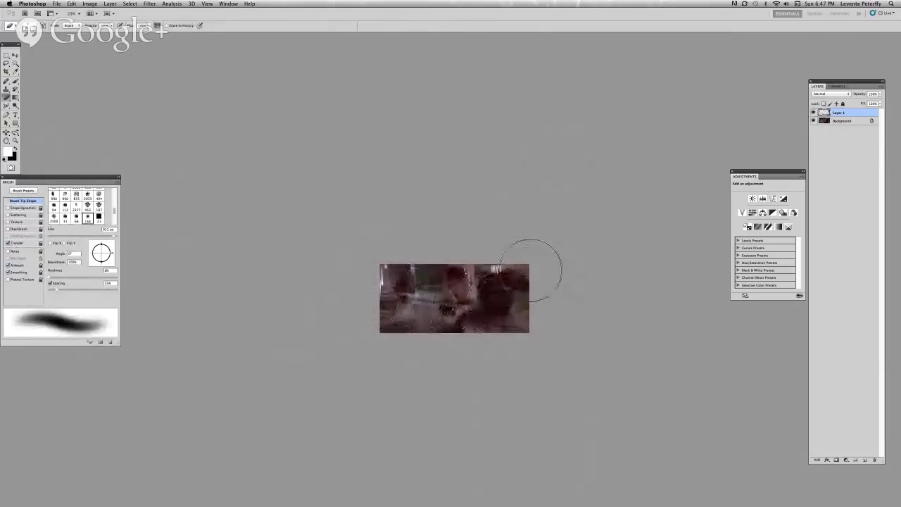
click(814, 113)
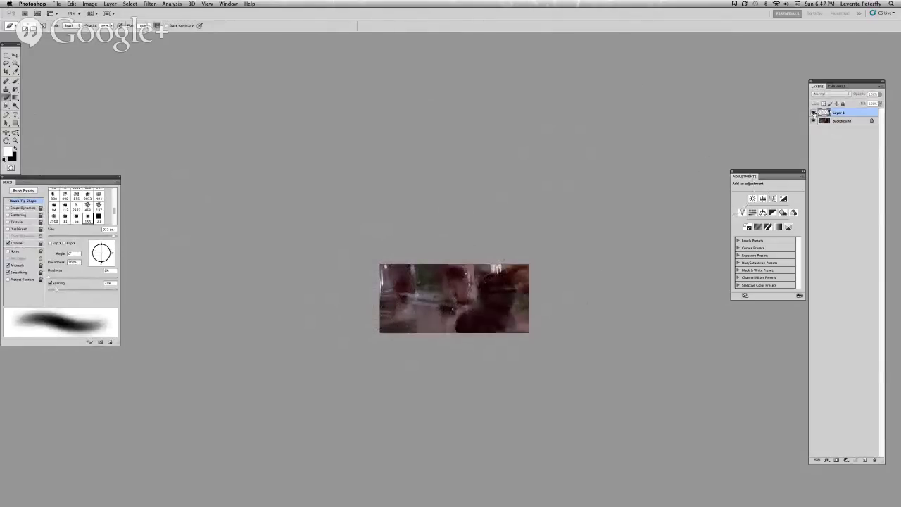
click(814, 113)
click(813, 113)
click(814, 113)
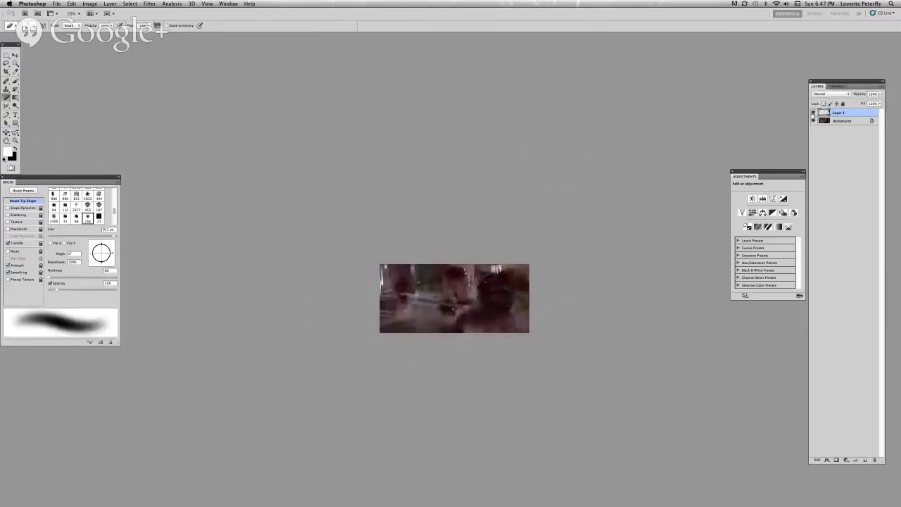
mouse_move(510, 259)
mouse_down()
mouse_move(532, 294)
mouse_move(520, 288)
mouse_move(522, 298)
mouse_move(535, 278)
mouse_move(526, 271)
mouse_move(425, 316)
mouse_move(434, 282)
mouse_move(416, 334)
mouse_move(447, 278)
mouse_move(584, 227)
mouse_move(546, 245)
mouse_up()
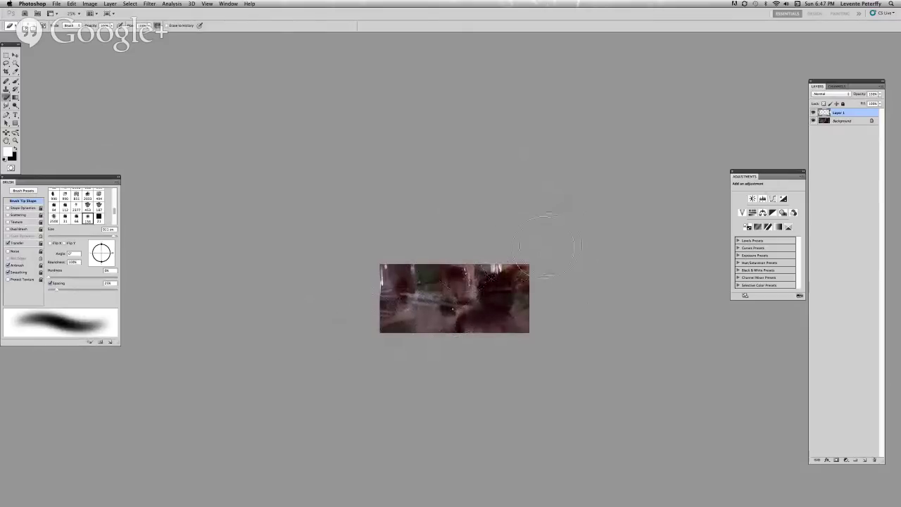
drag(527, 192, 555, 195)
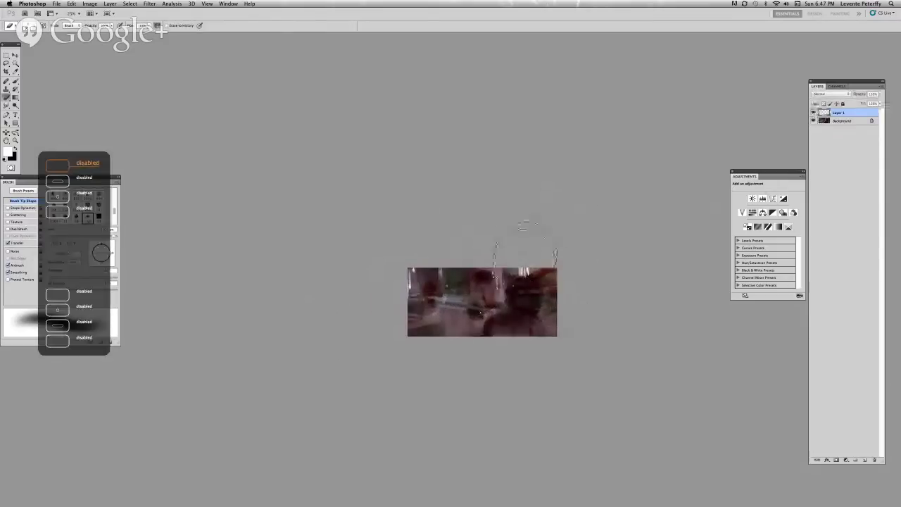
- Flatten the image, duplicate it, and apply a purple-and-orange Gradient Map to the copy
key(super+e)
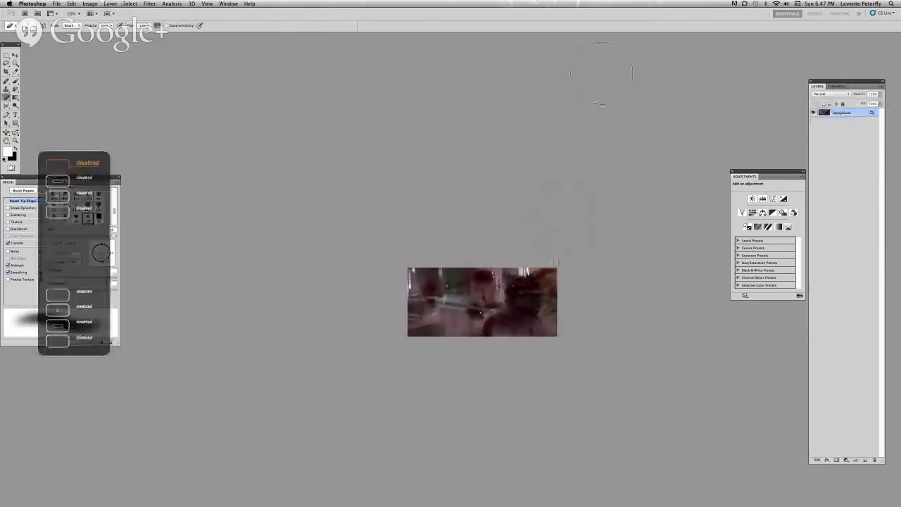
key(super+j)
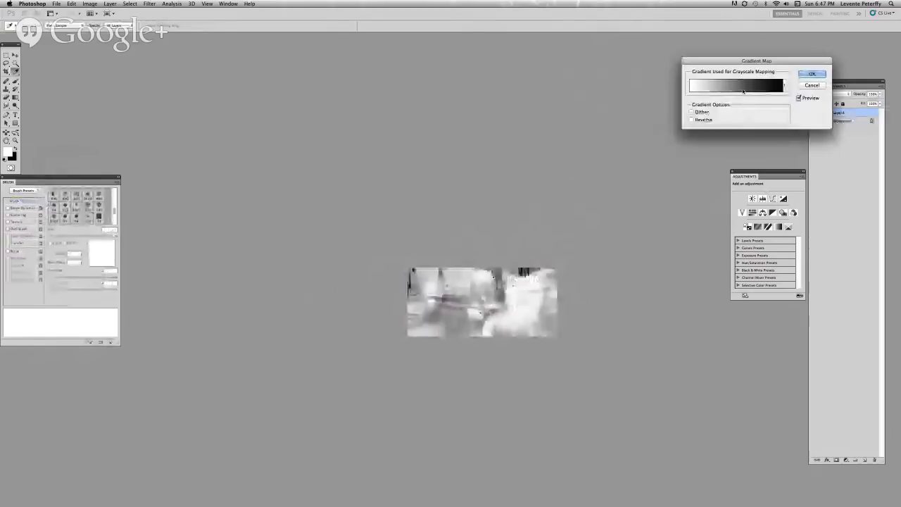
click(736, 85)
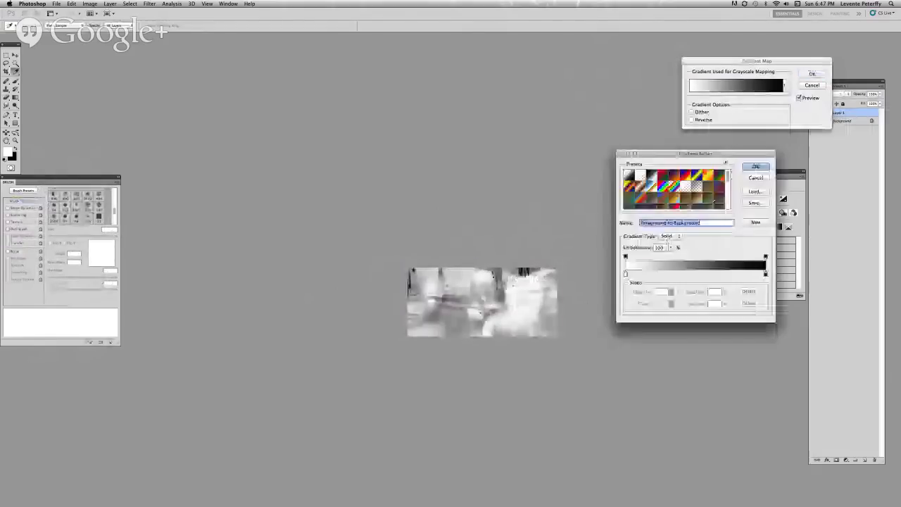
click(713, 201)
click(755, 166)
click(812, 74)
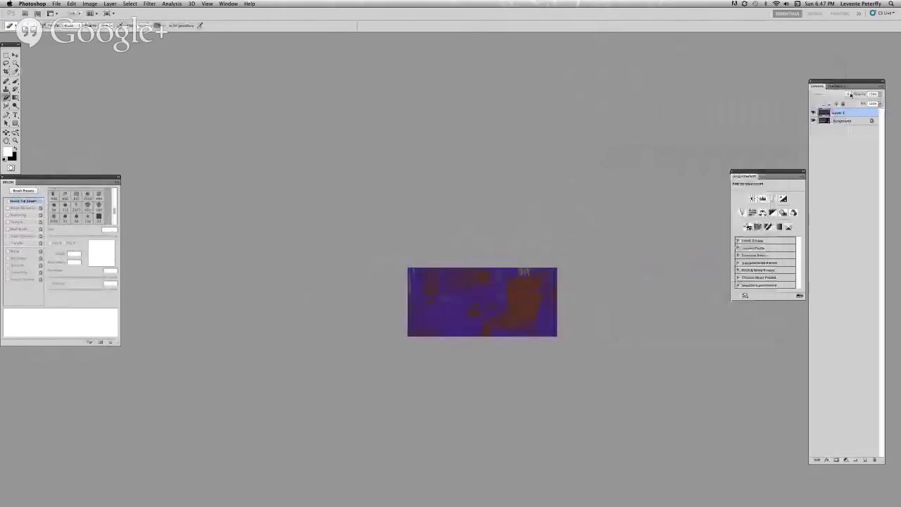
- Adjust Layer 1's opacity to blend the purple tint with the painting
drag(878, 94, 842, 104)
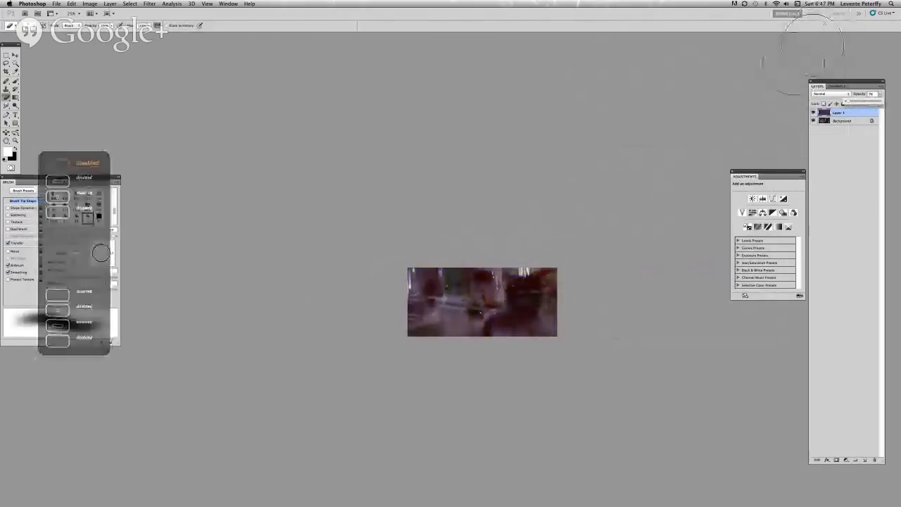
click(858, 102)
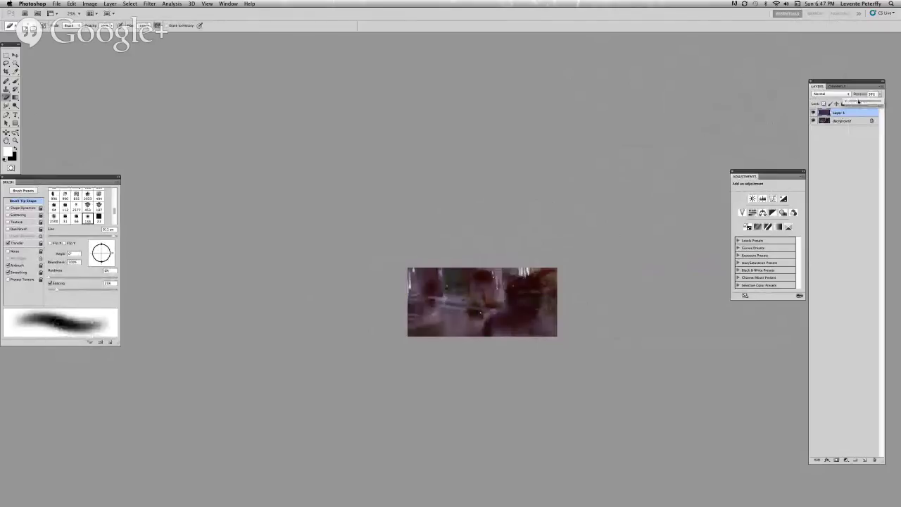
drag(857, 102, 862, 100)
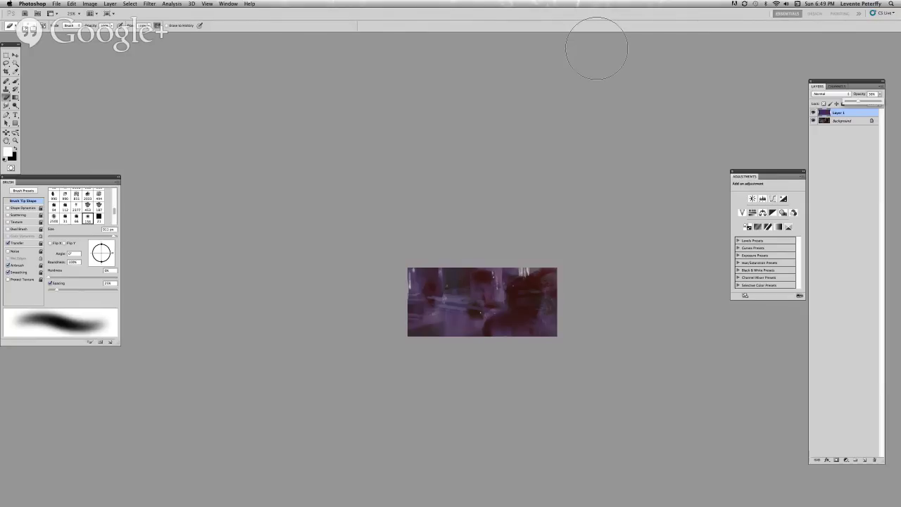
- Switch to Firefox and open a New Tab page of frequently visited sites
mouse_move(425, 500)
key(super+Tab)
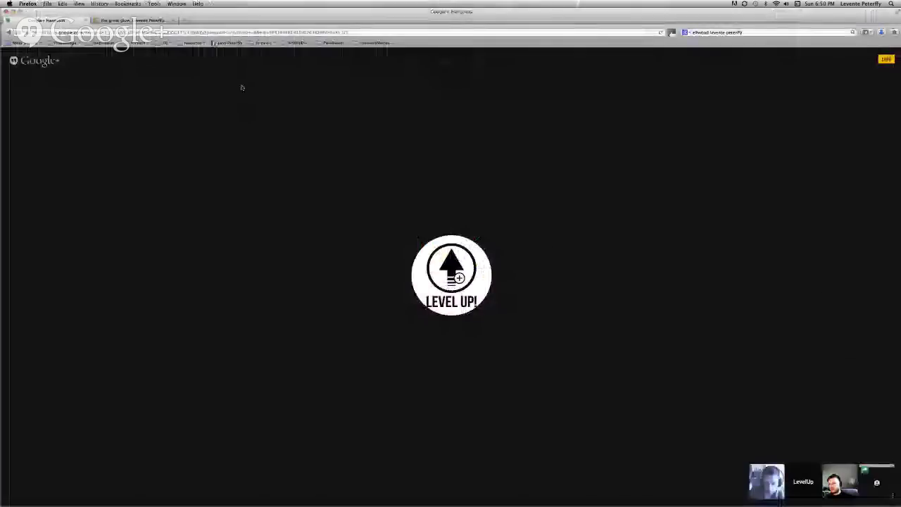
click(185, 20)
- Search Google for 'panel discussion comic' via the 'panel discussion' suggestion
click(732, 32)
text(e)
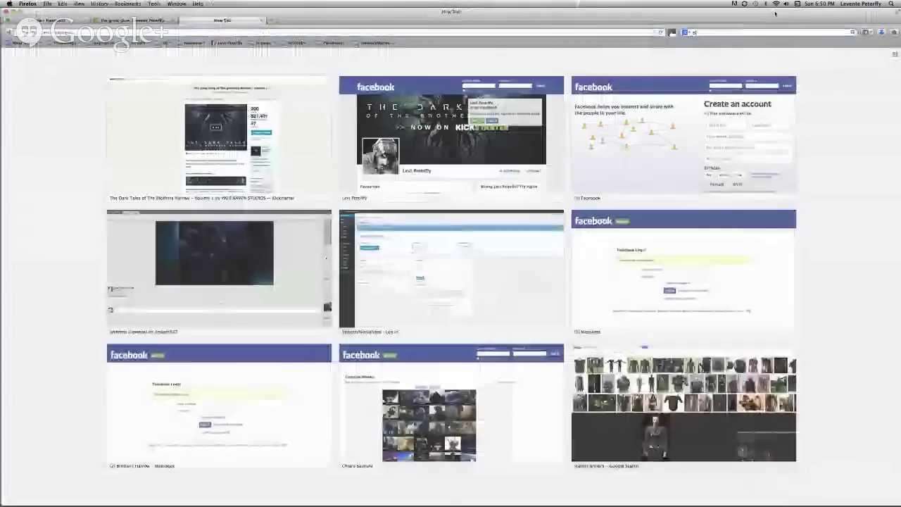
text(bay.de)
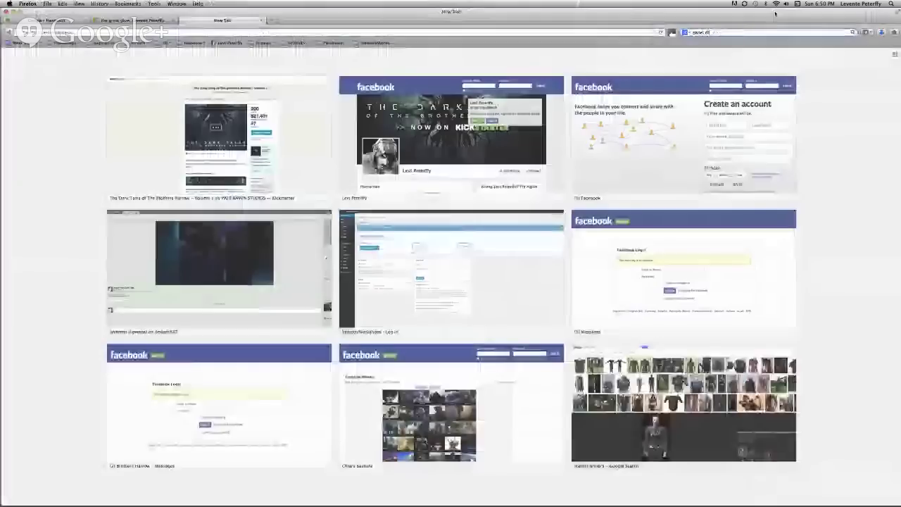
text(sc)
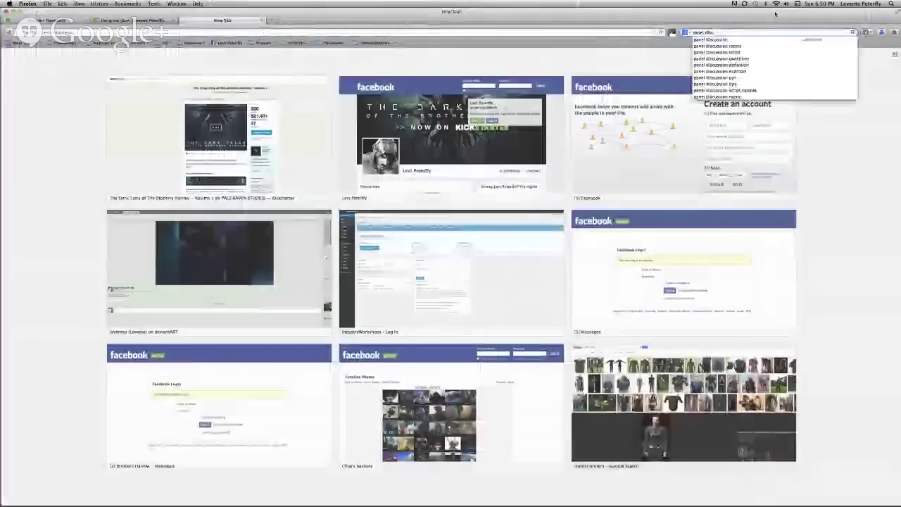
key(Down)
text(comic)
key(Return)
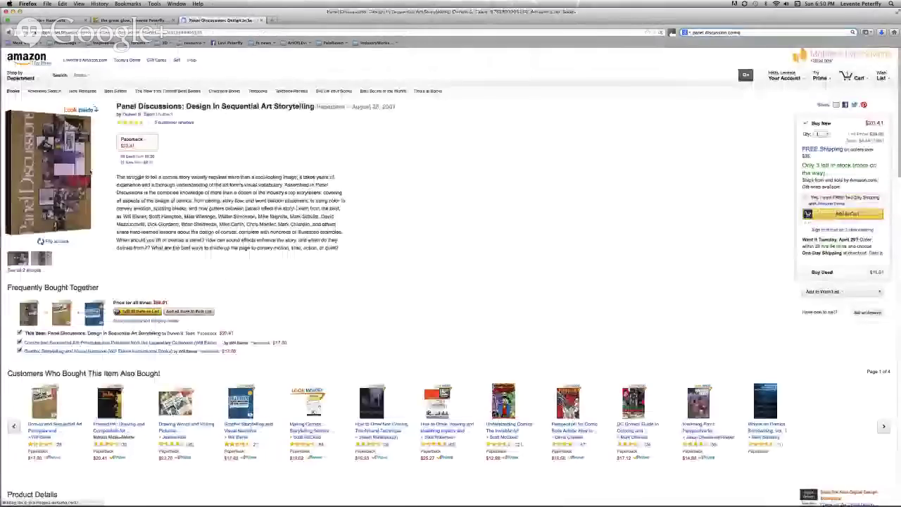
- Leave the Amazon book page and return to the painting in Photoshop
key(super+Tab)
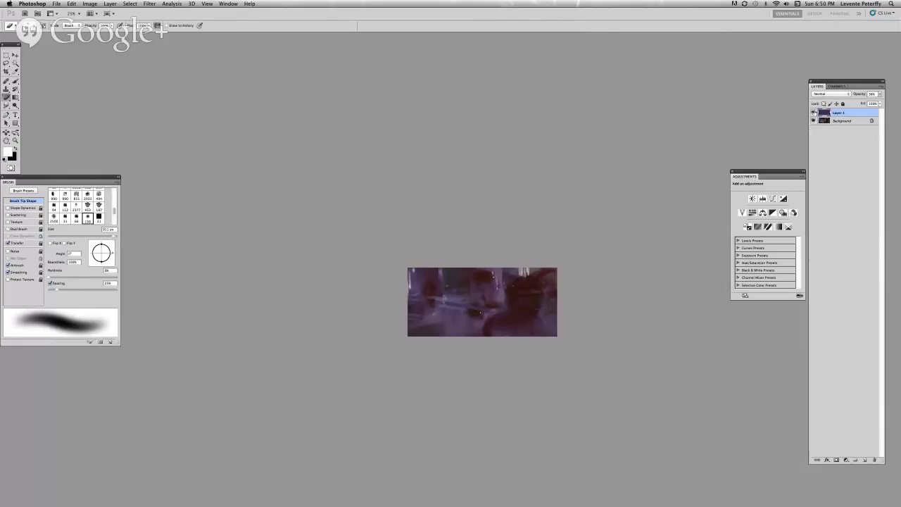
- Set Layer 1 to 21% opacity and merge it down into the Background
click(879, 94)
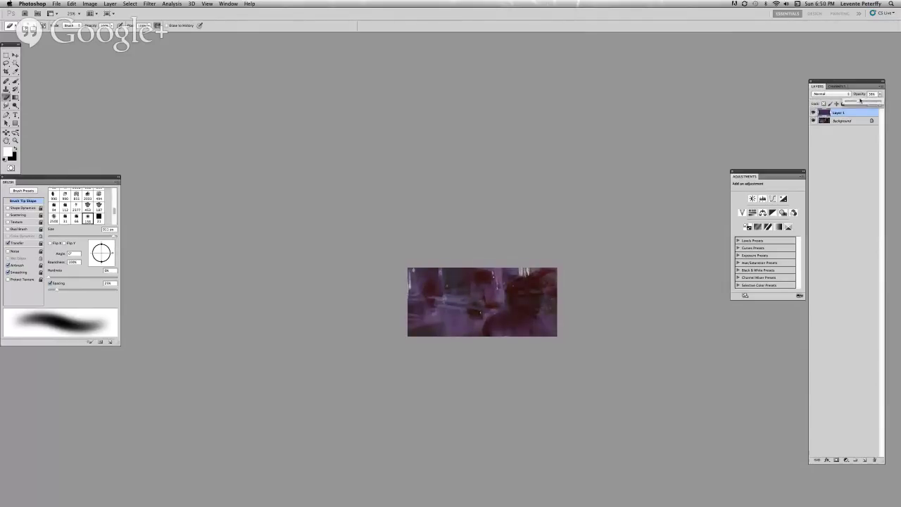
drag(864, 103, 852, 103)
key(super+e)
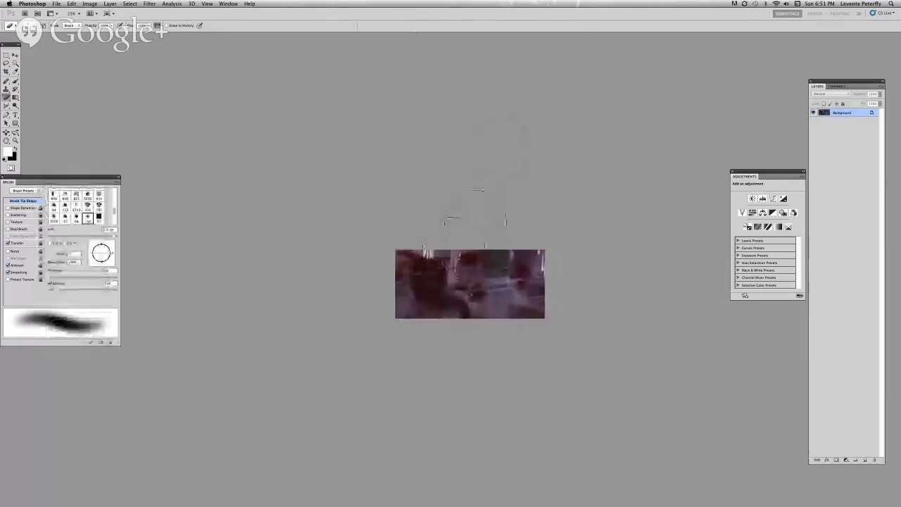
- Select the Brush tool with black as painting colour and a new preset, then return to Firefox
click(15, 80)
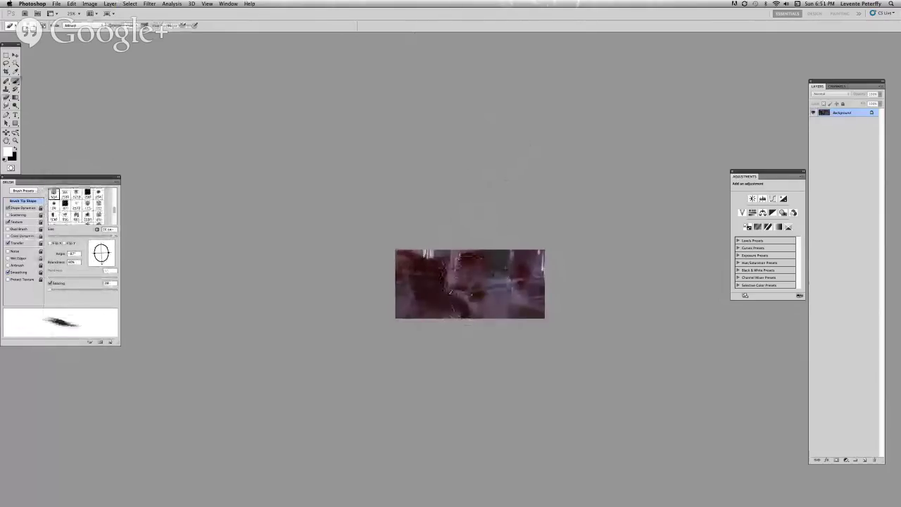
key(x)
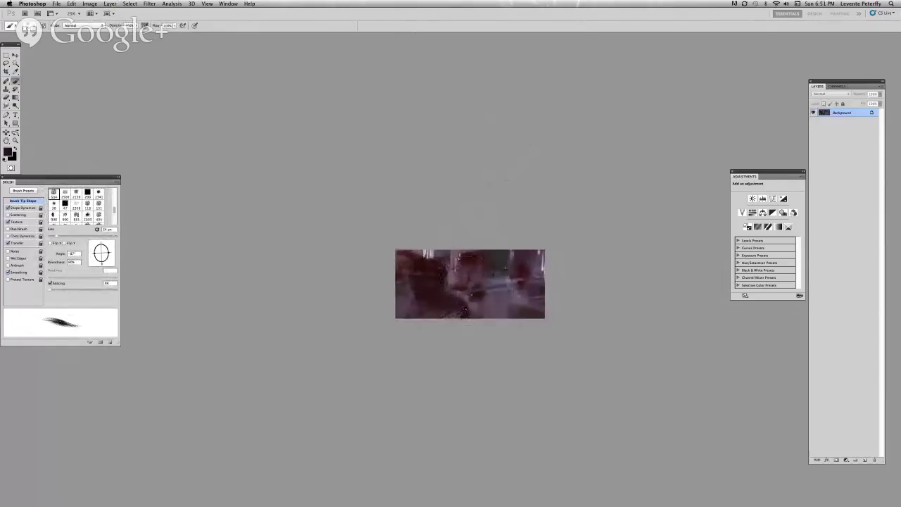
right_click(469, 303)
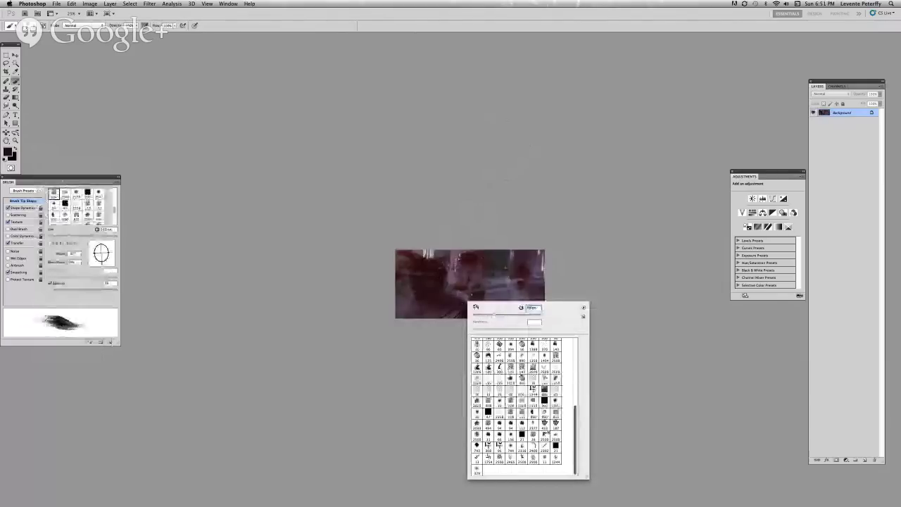
key(Return)
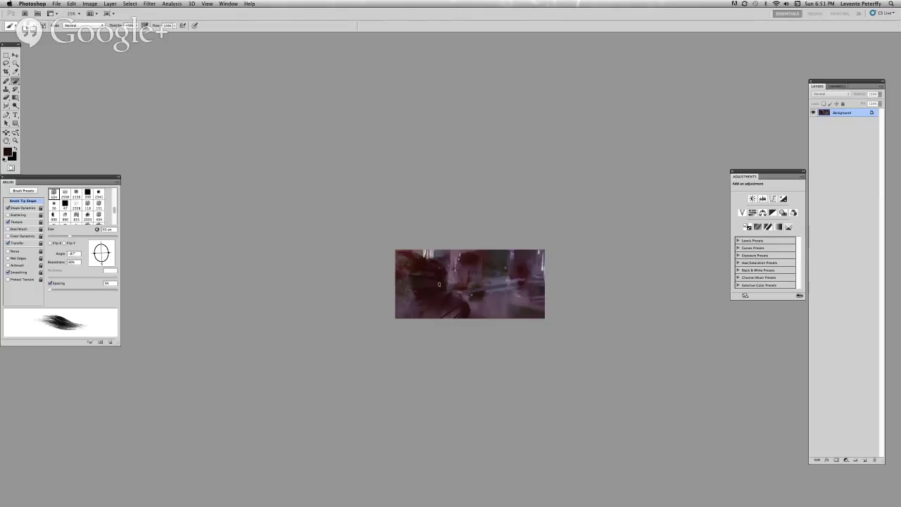
key(super+Tab)
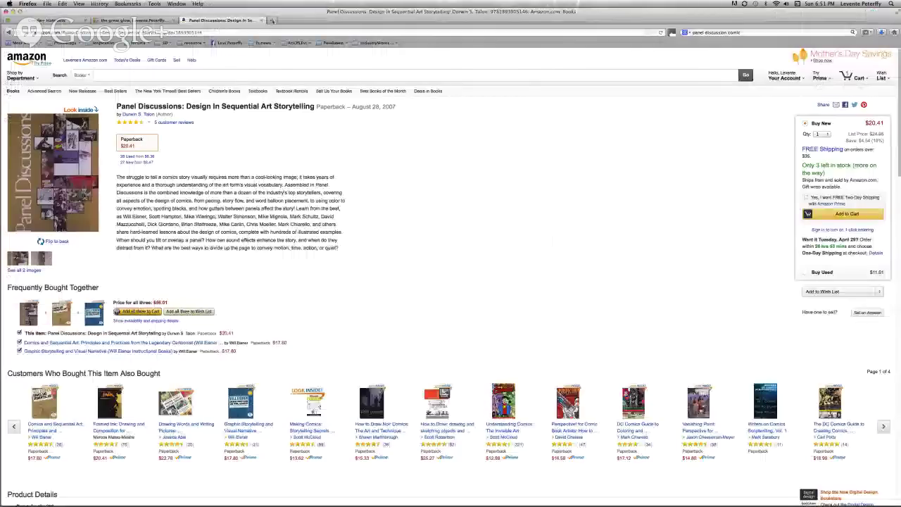
- In a new tab, open the artist's DeviantArt gallery and the Avalon graphic novel page breakdown
key(super+t)
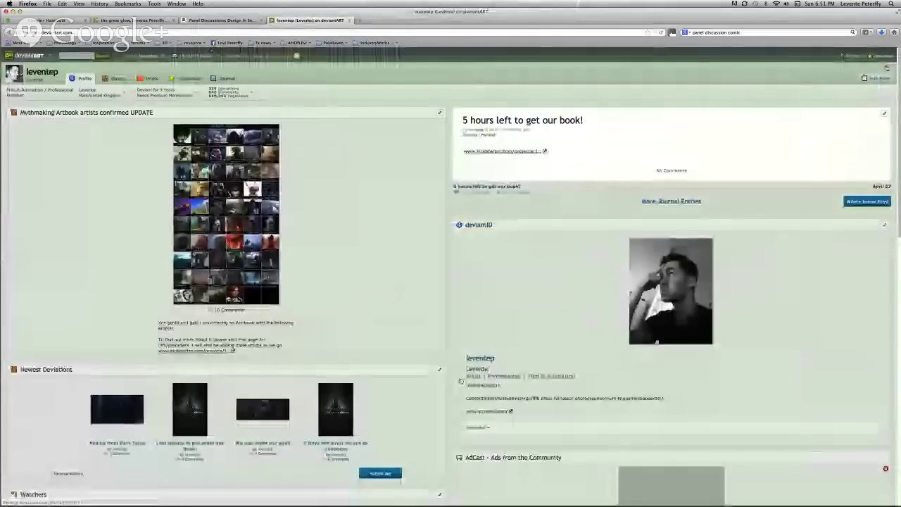
click(188, 352)
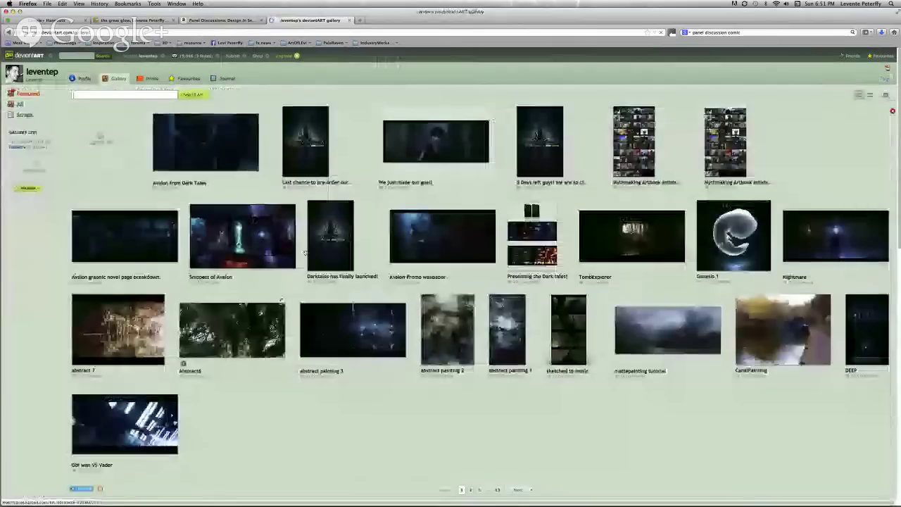
click(368, 188)
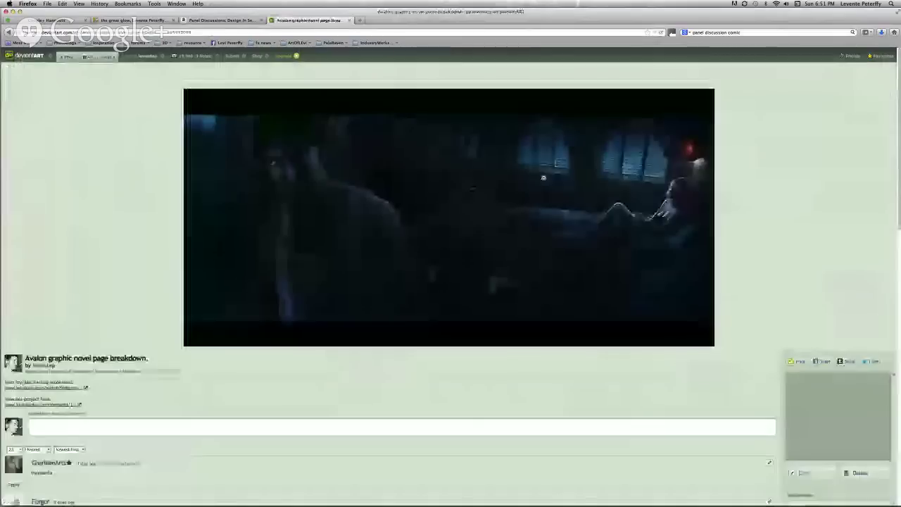
- Follow the description's YouTube link to 'Behind the Frames: A Panel Breakdown of Avalon'
mouse_move(896, 83)
mouse_down()
mouse_move(899, 104)
mouse_move(899, 73)
mouse_up()
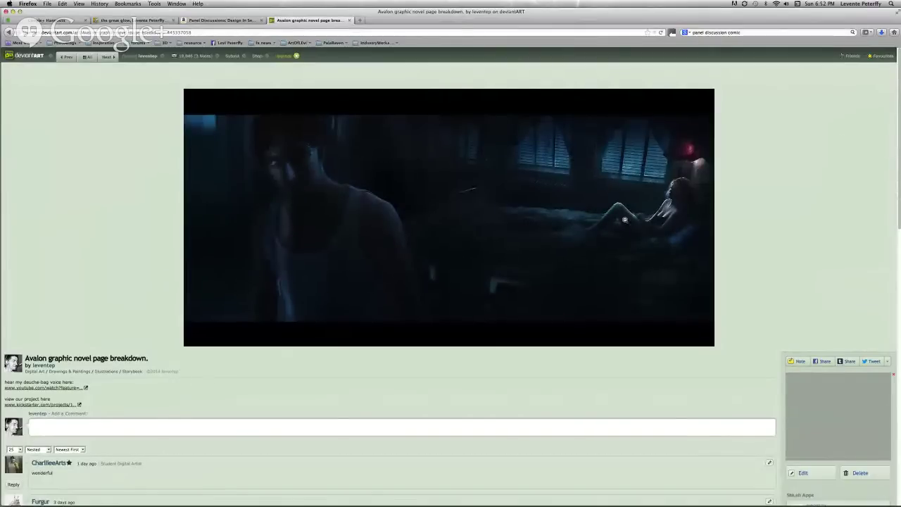
scroll(663, 174, down, 3)
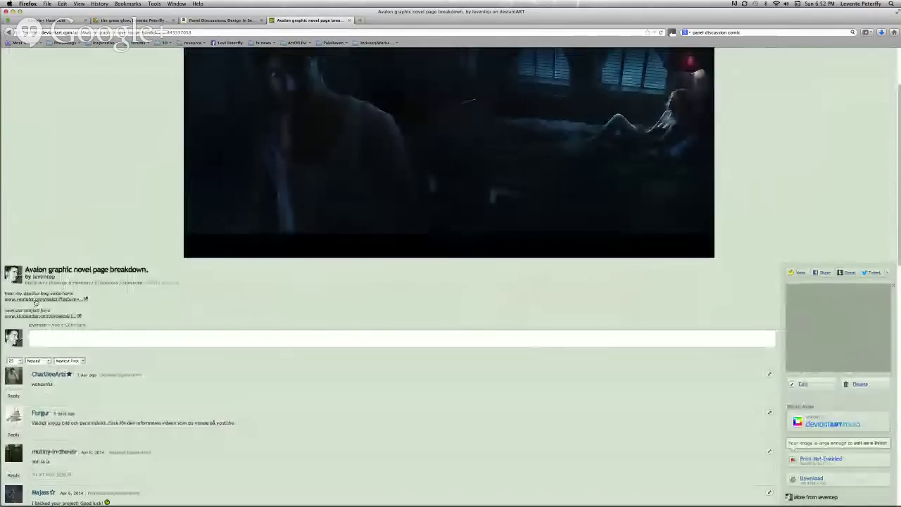
click(35, 301)
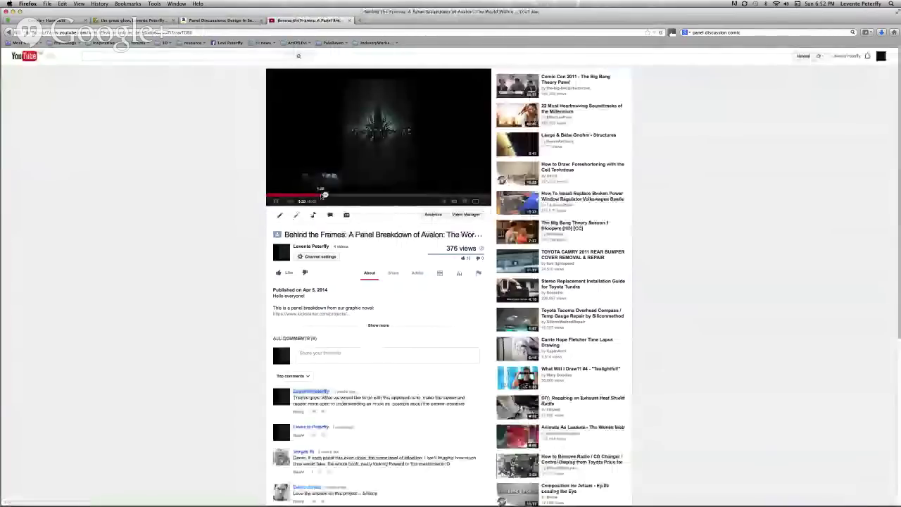
- Scrub back and forth through the Avalon breakdown video, landing around 1:44
click(326, 195)
click(338, 196)
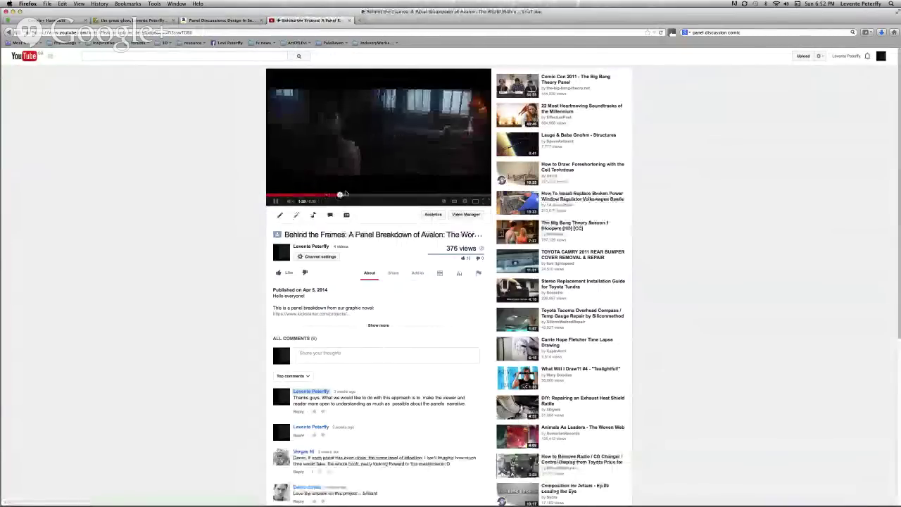
click(323, 195)
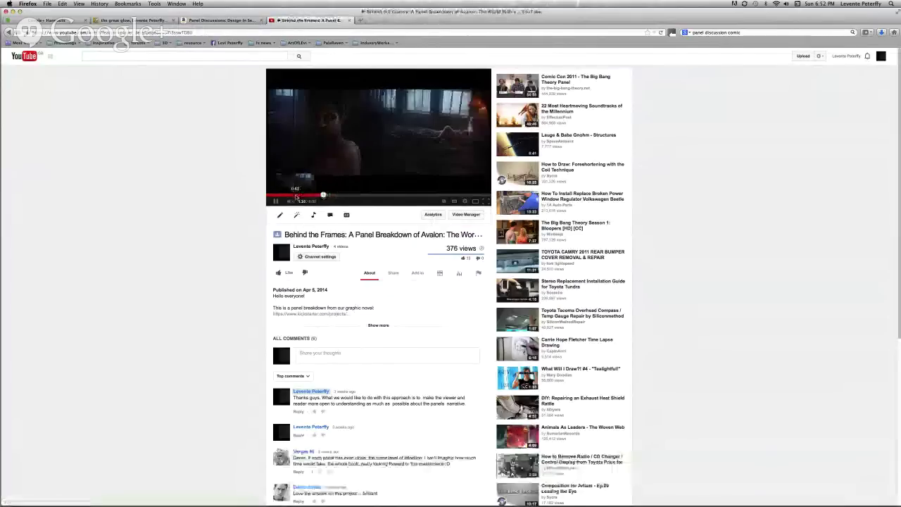
click(297, 196)
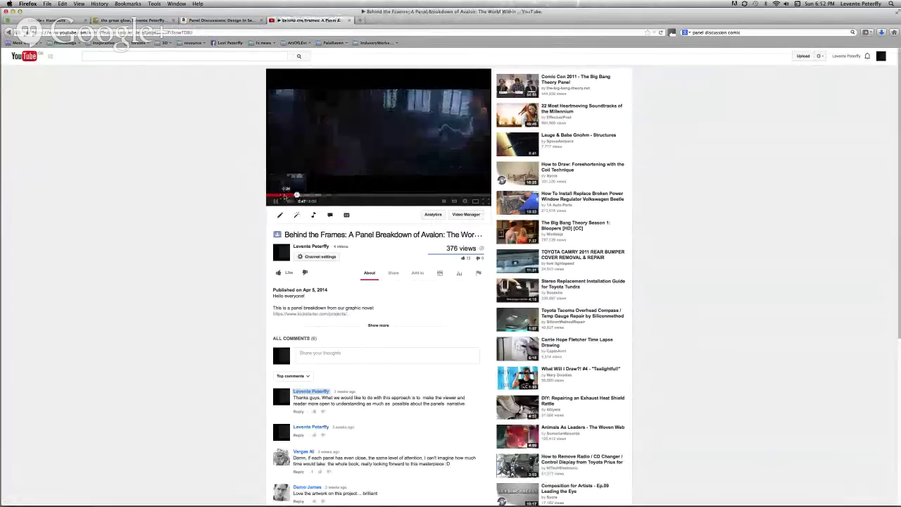
click(285, 196)
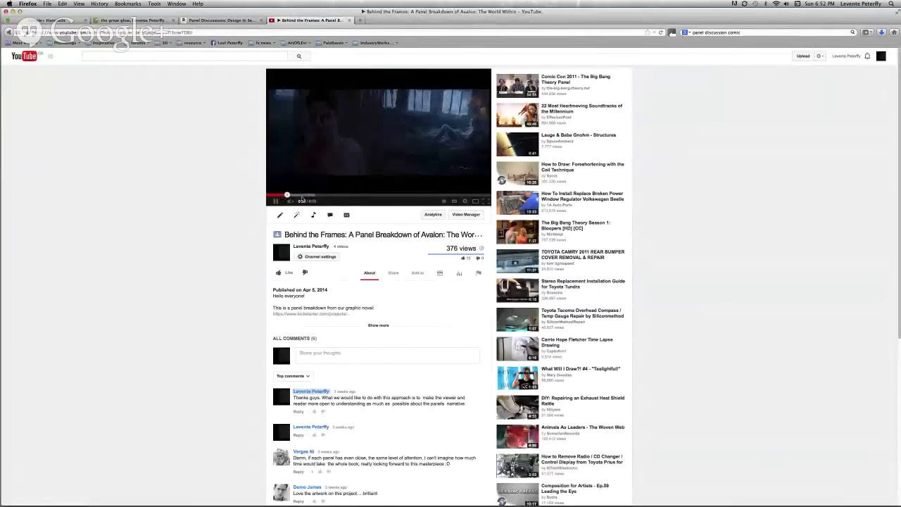
click(305, 195)
click(314, 195)
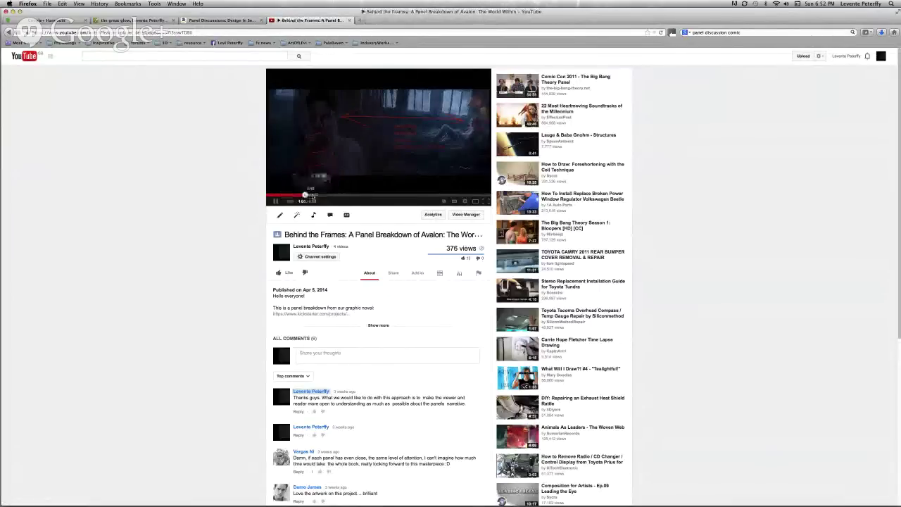
click(330, 195)
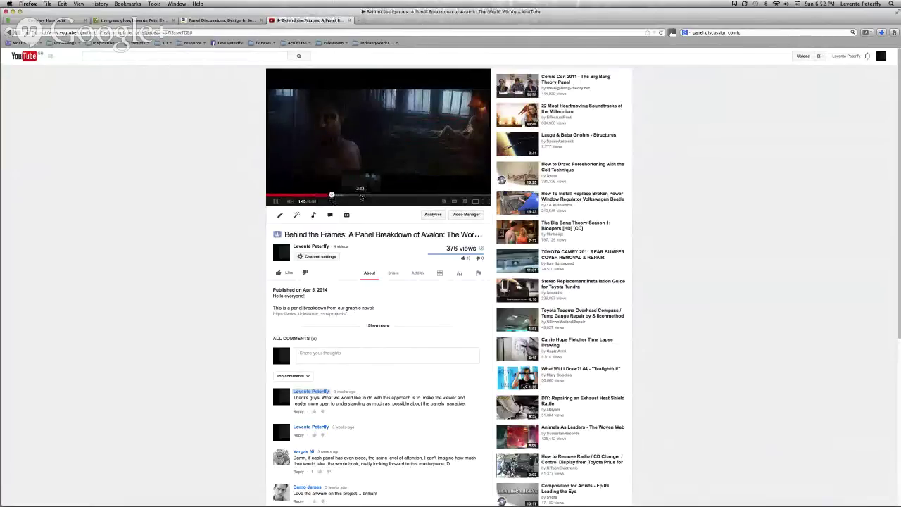
- Skip ahead through 2:34, 3:07 and 4:50, pause at 5:02, and return to Photoshop
click(359, 195)
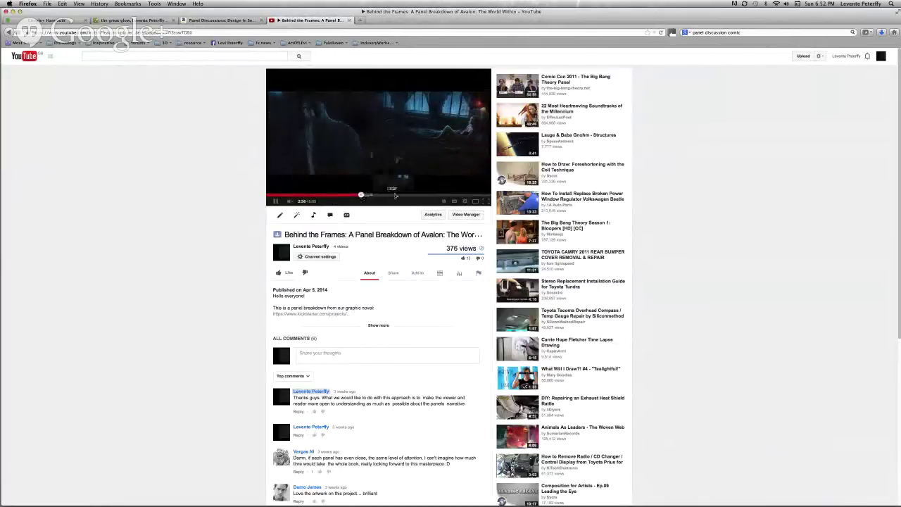
click(395, 195)
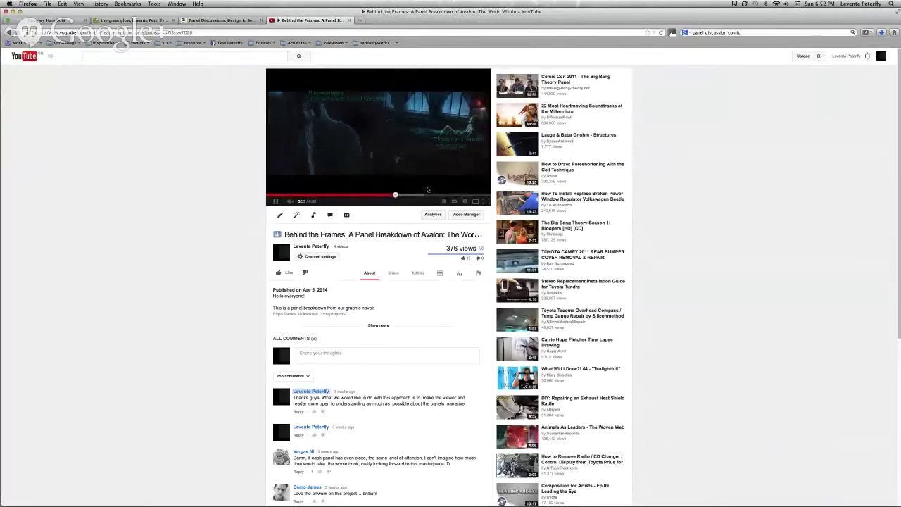
click(418, 195)
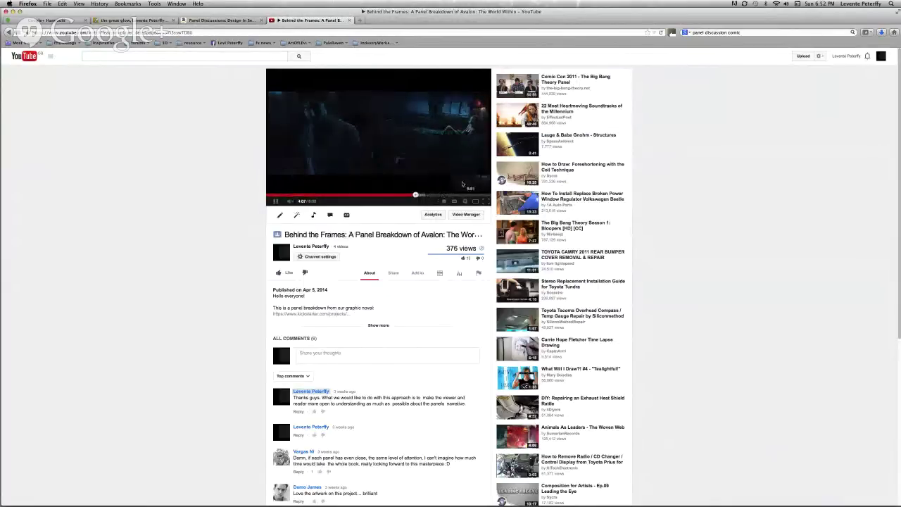
click(427, 195)
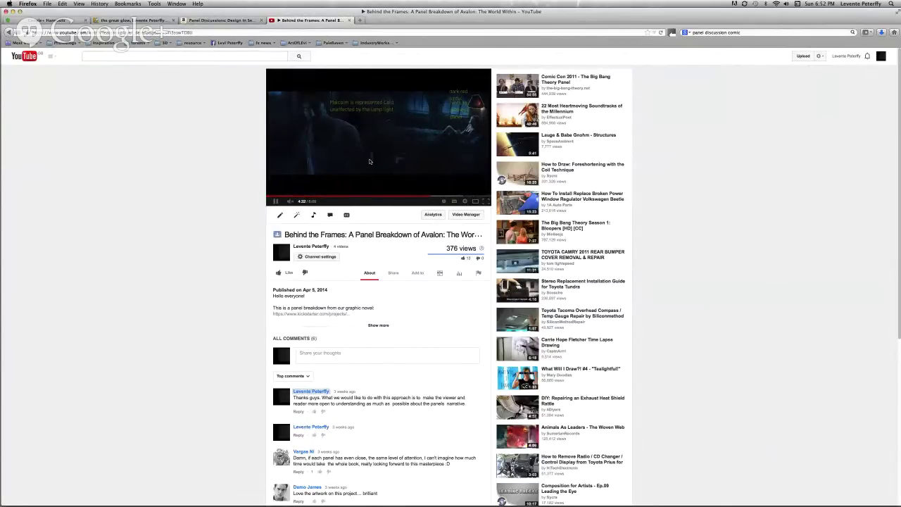
click(440, 195)
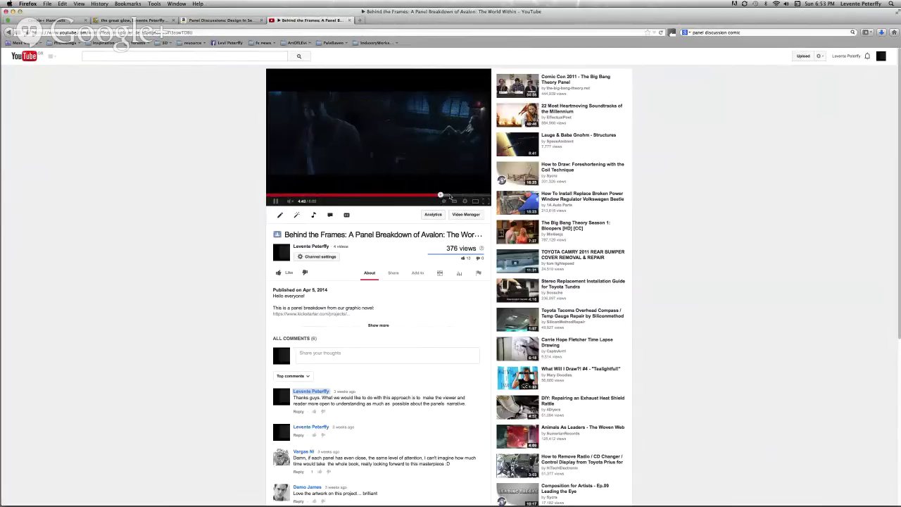
click(447, 195)
click(276, 200)
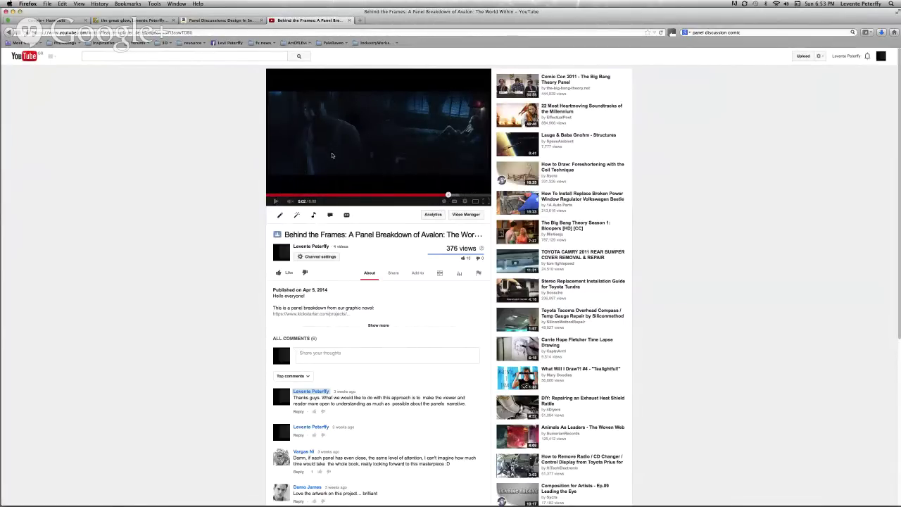
key(super+Tab)
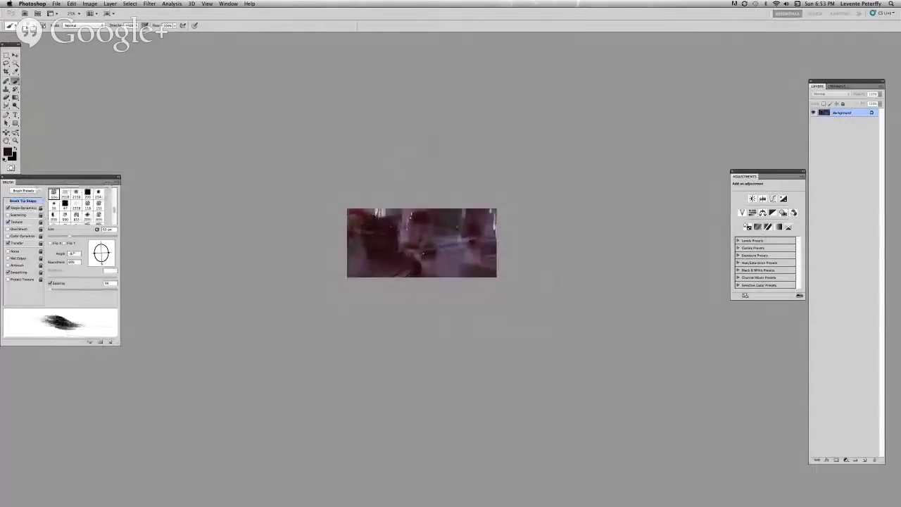
- Lasso a small streak, then ready the Brush with swapped colours and a different preset tip
key(l)
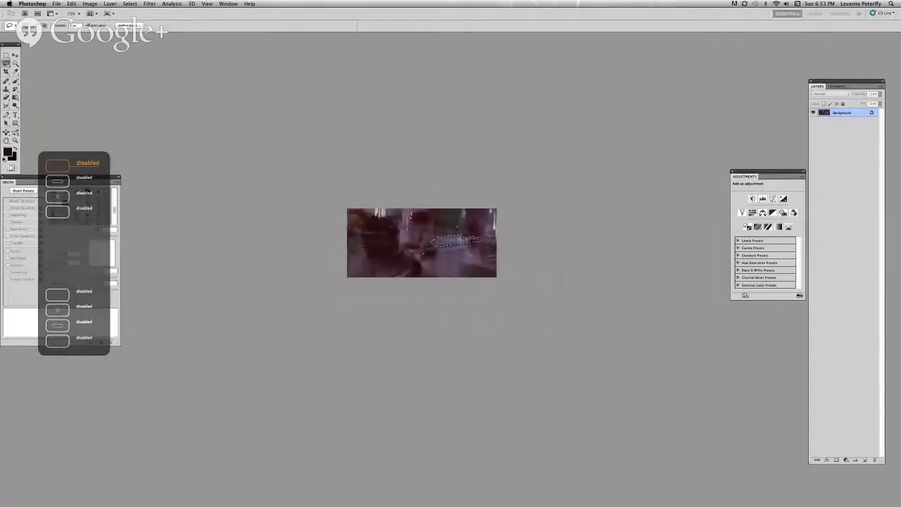
key(b)
key(x)
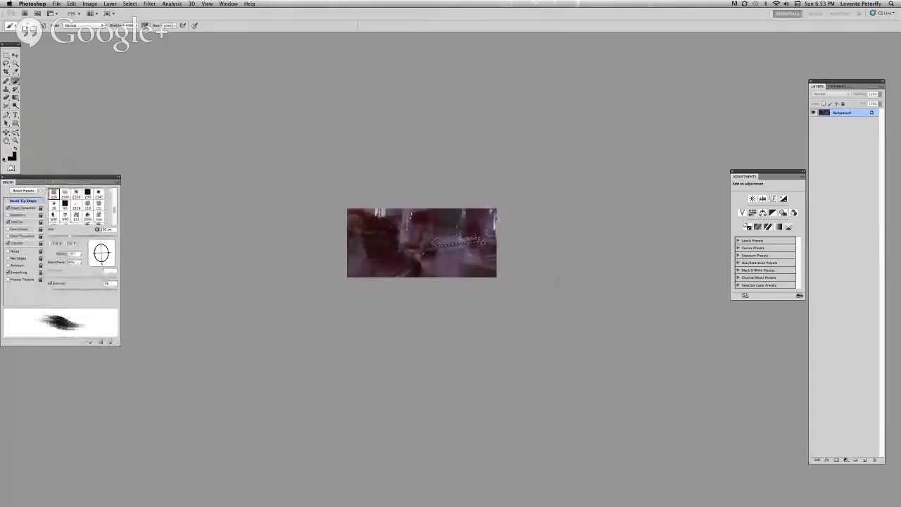
right_click(473, 236)
key(Return)
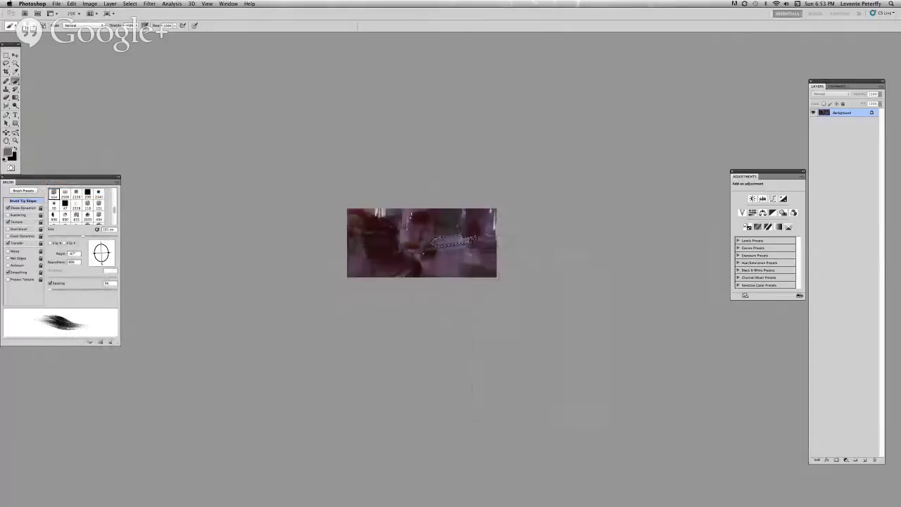
- Switch back to Firefox showing the paused Avalon breakdown video
key(super+Tab)
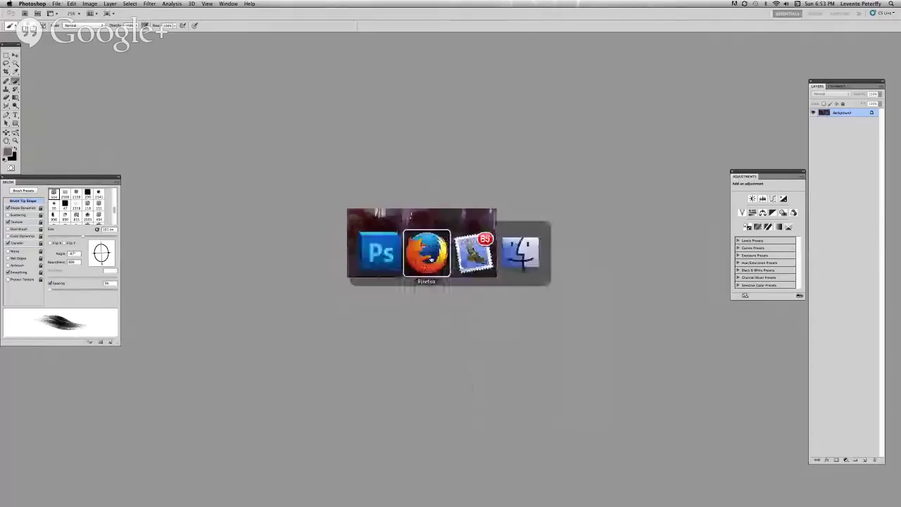
key(super+Escape)
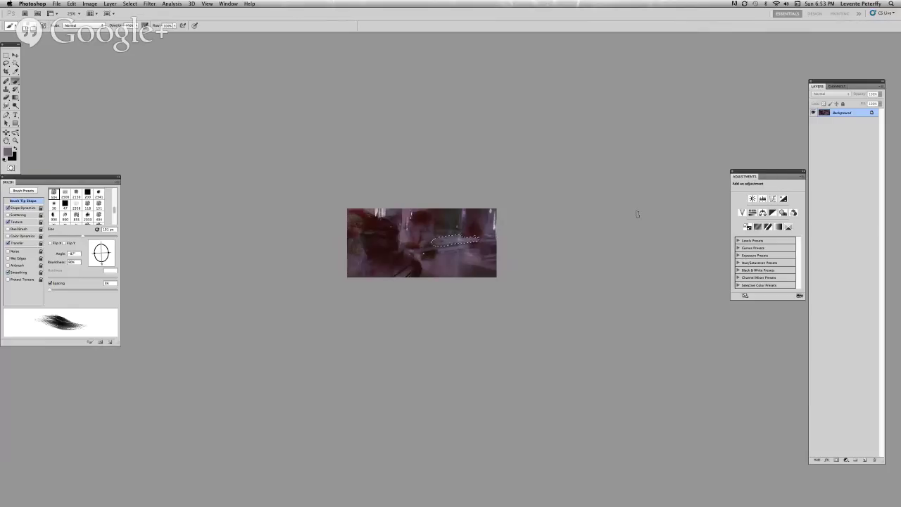
key(super+Tab)
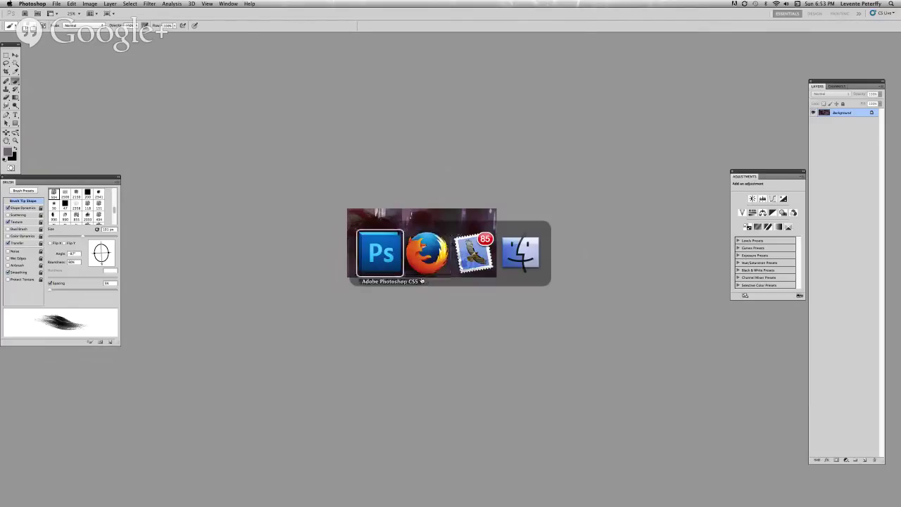
key(super+Tab)
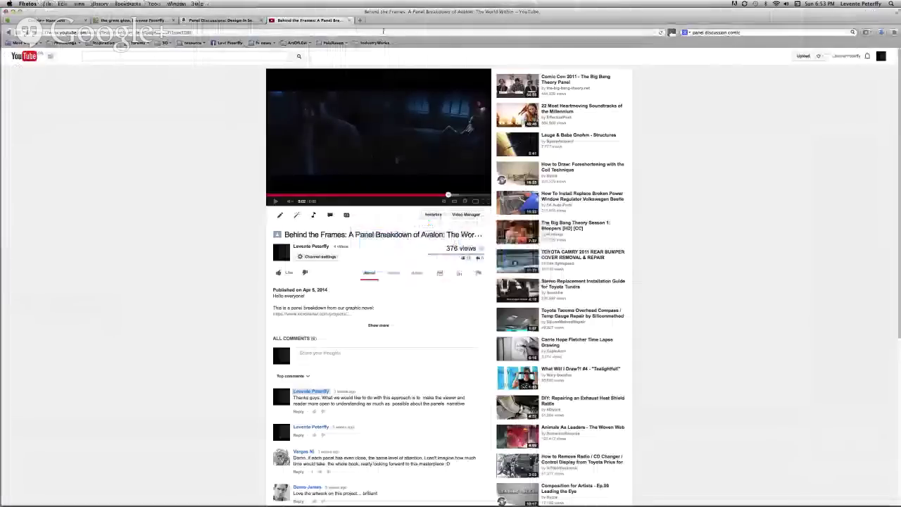
- Search Google for the painter 'edward seago' in a new Firefox tab
key(super+t)
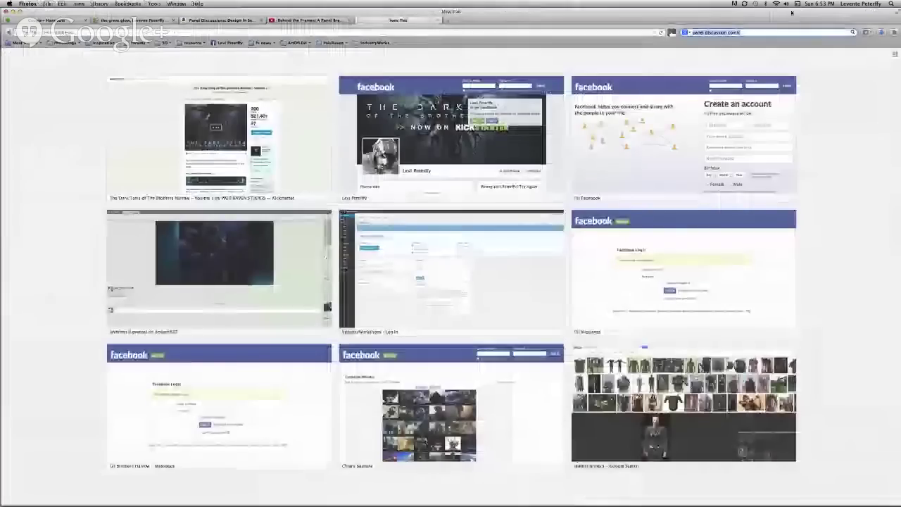
text(a)
key(BackSpace)
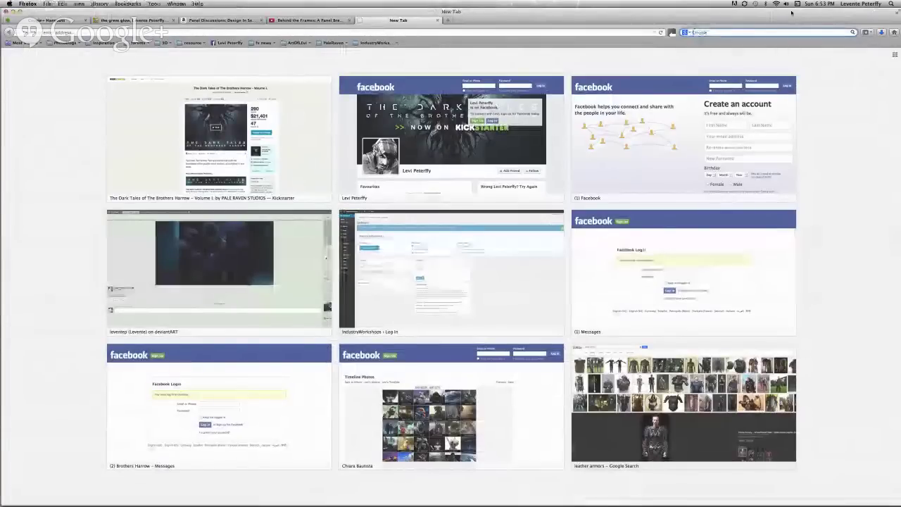
key(super+k)
text(edtut)
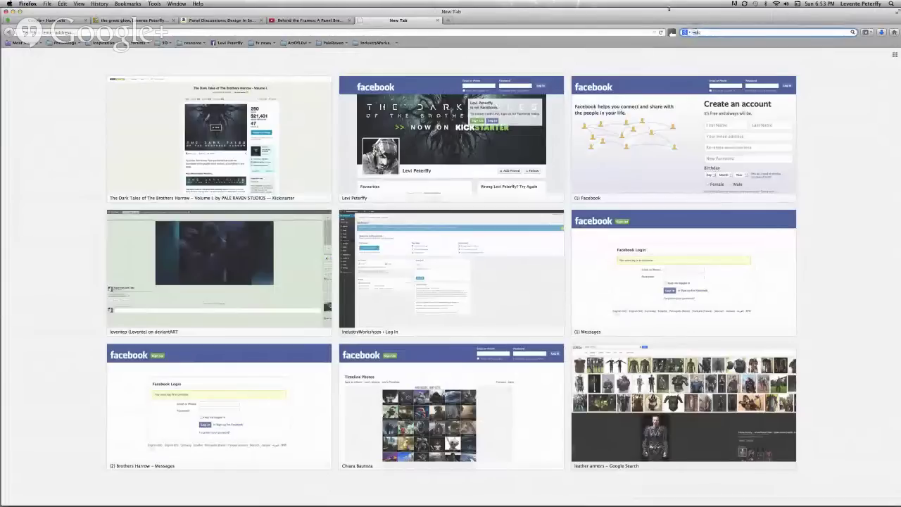
text(d skago)
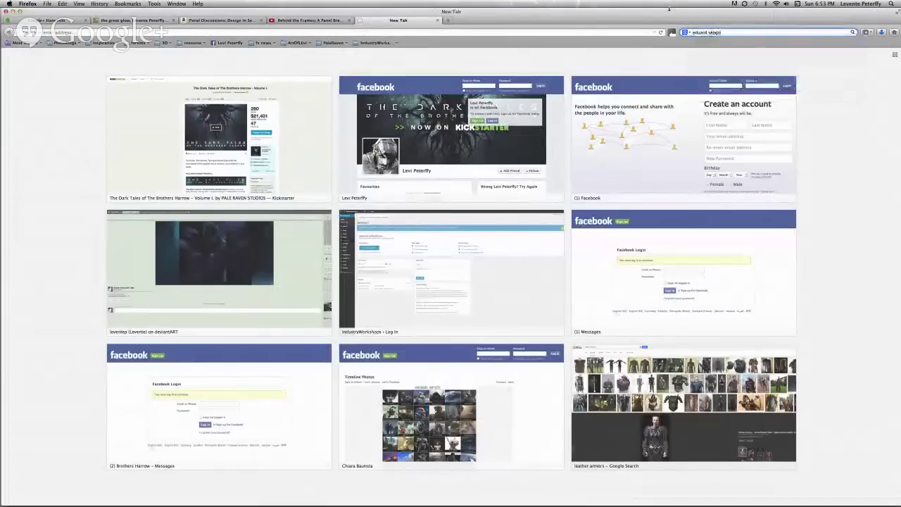
key(Return)
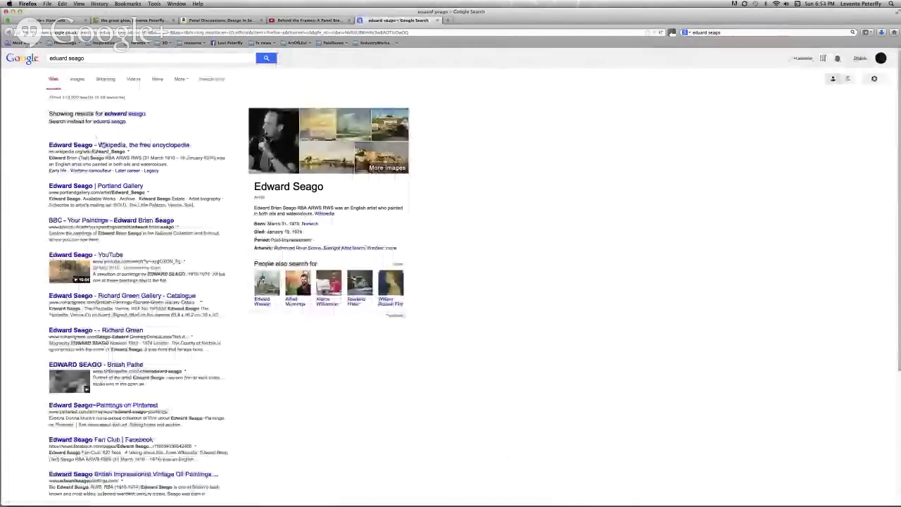
- Preview Edward Seago image results such as After Storm, then open sailing-ship painting seago.jpg full size
click(79, 79)
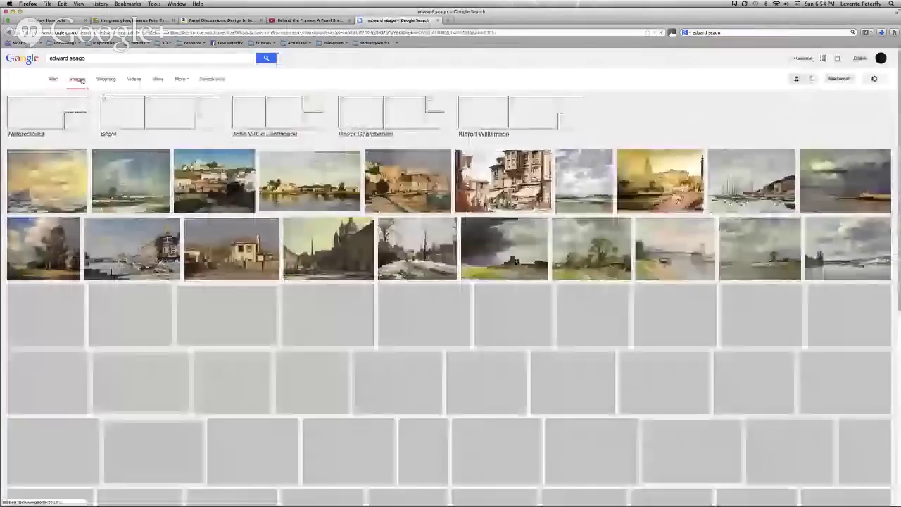
click(232, 248)
click(504, 248)
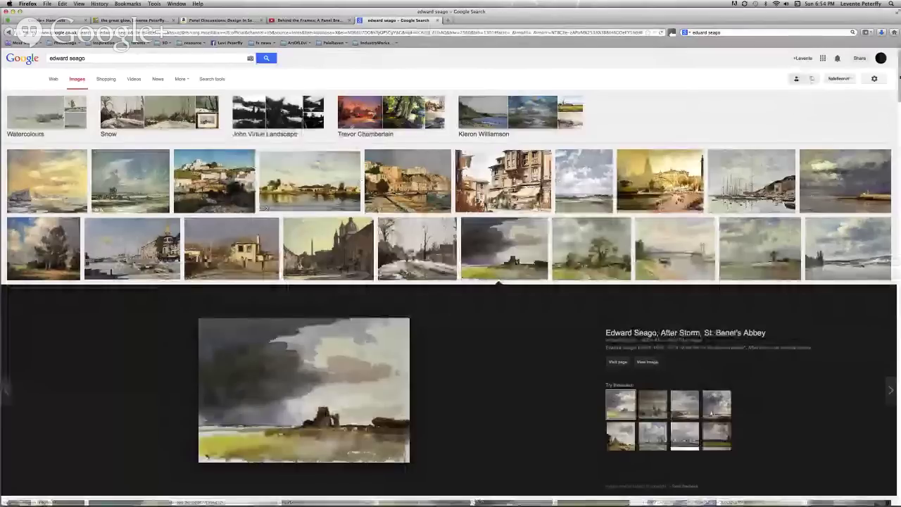
scroll(451, 282, down, 5)
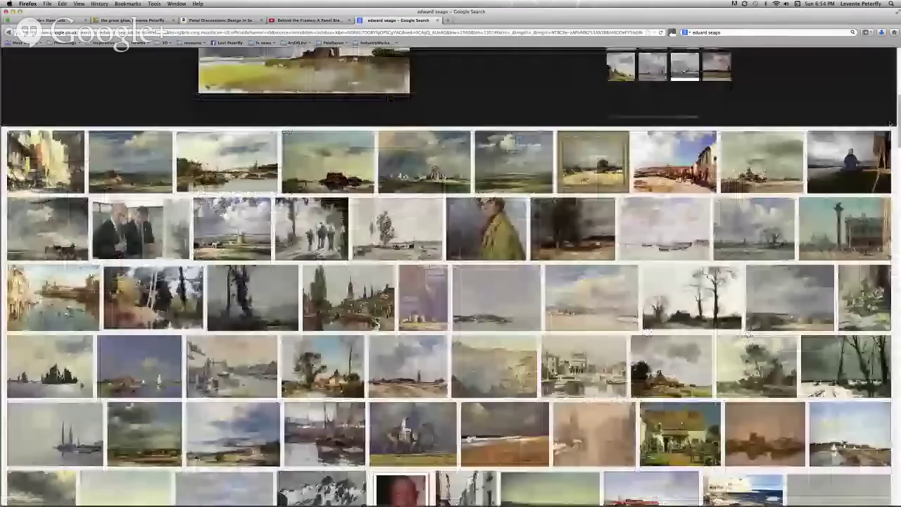
scroll(654, 321, down, 2)
click(654, 322)
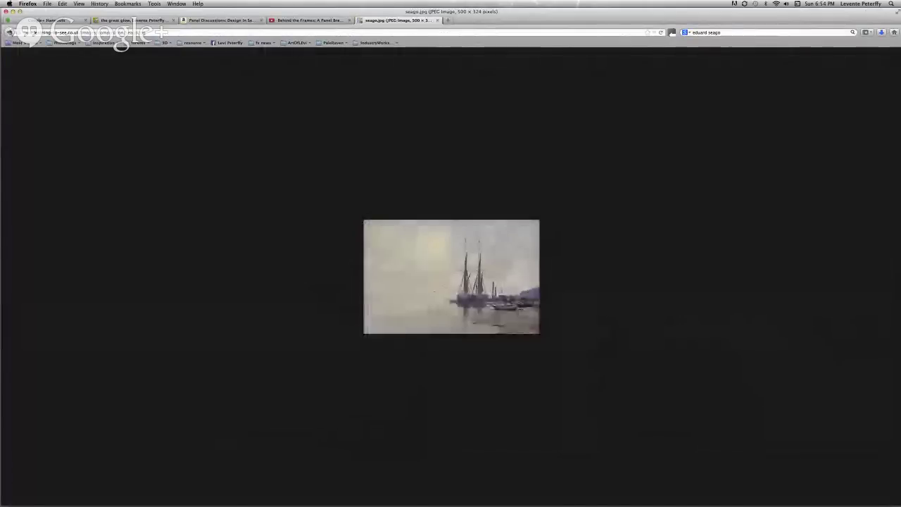
- Return to the Edward Seago image results and preview the sailboat painting
click(10, 33)
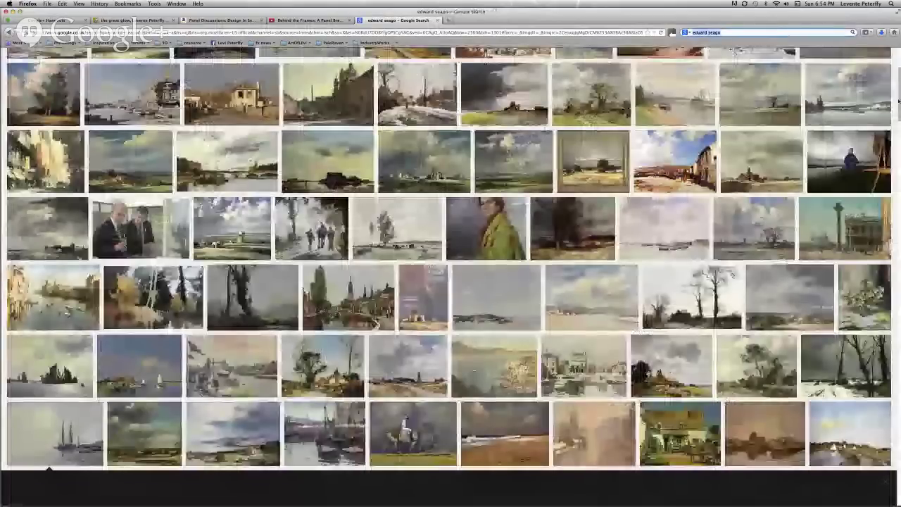
scroll(898, 101, up, 4)
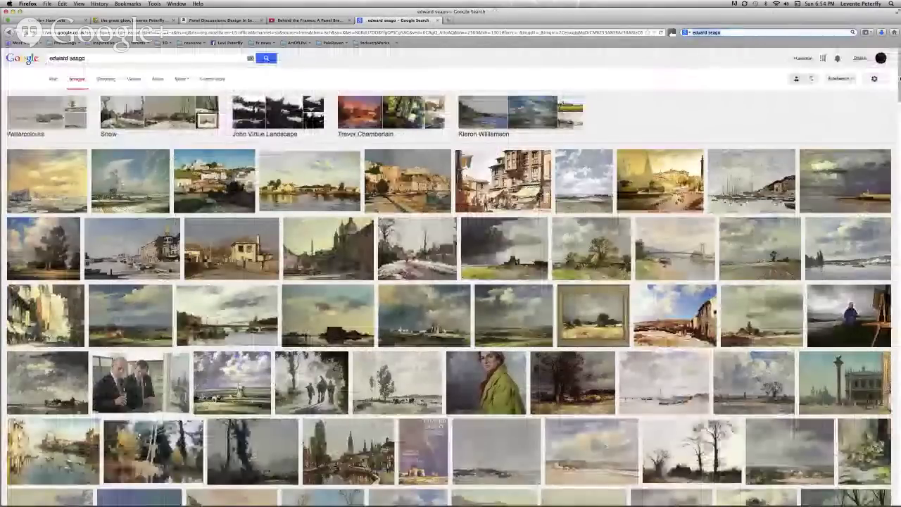
scroll(899, 79, down, 5)
click(55, 209)
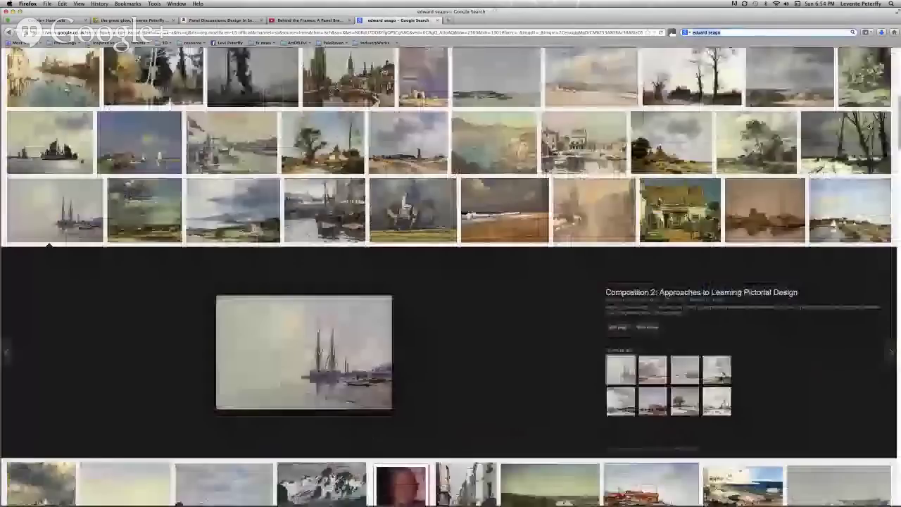
scroll(450, 268, down, 1)
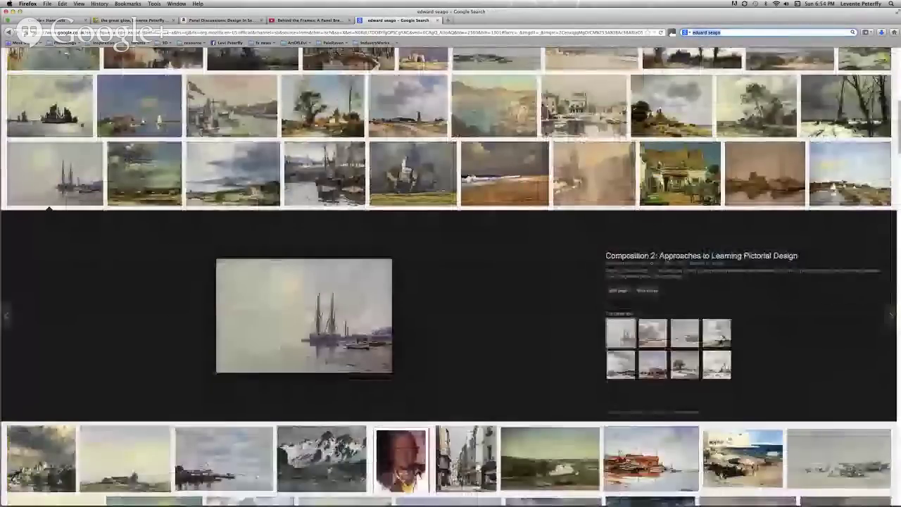
scroll(469, 93, up, 6)
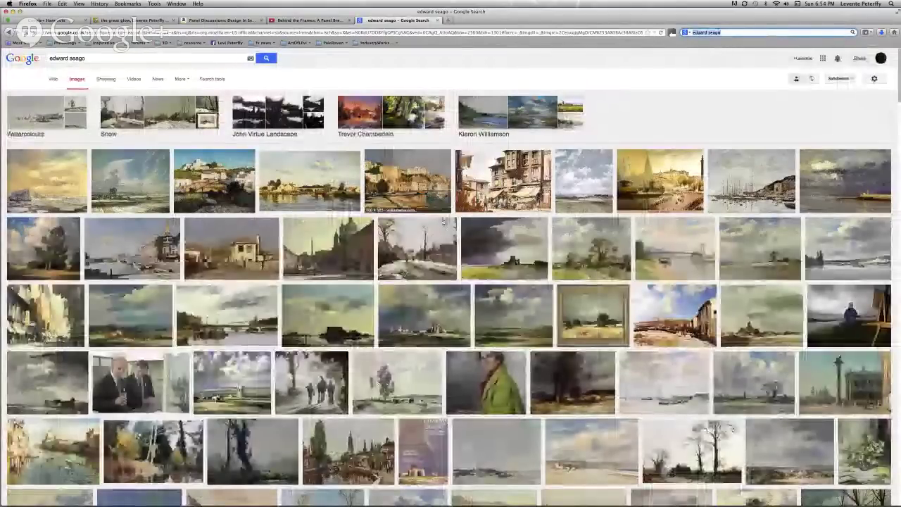
- Open the pink seascape norfolk_fishing_village_after_edward_seago.jpg on its own page
click(767, 33)
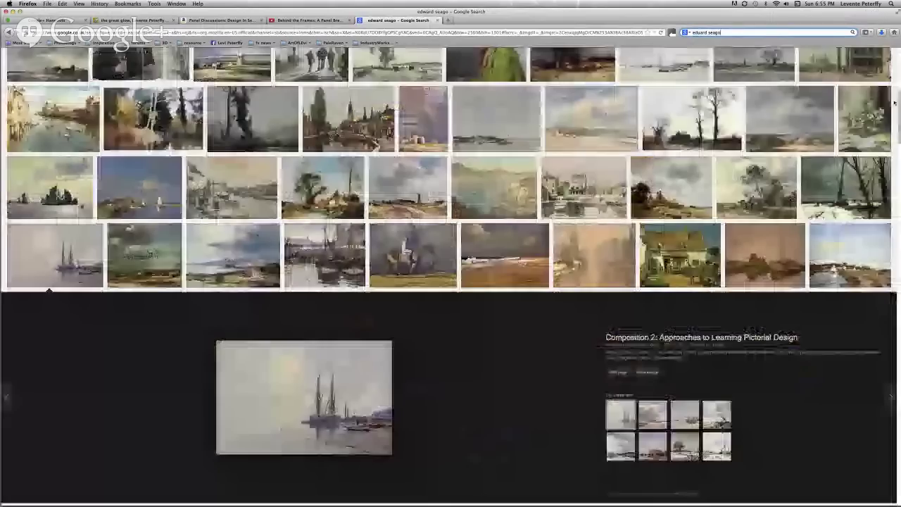
scroll(894, 104, down, 10)
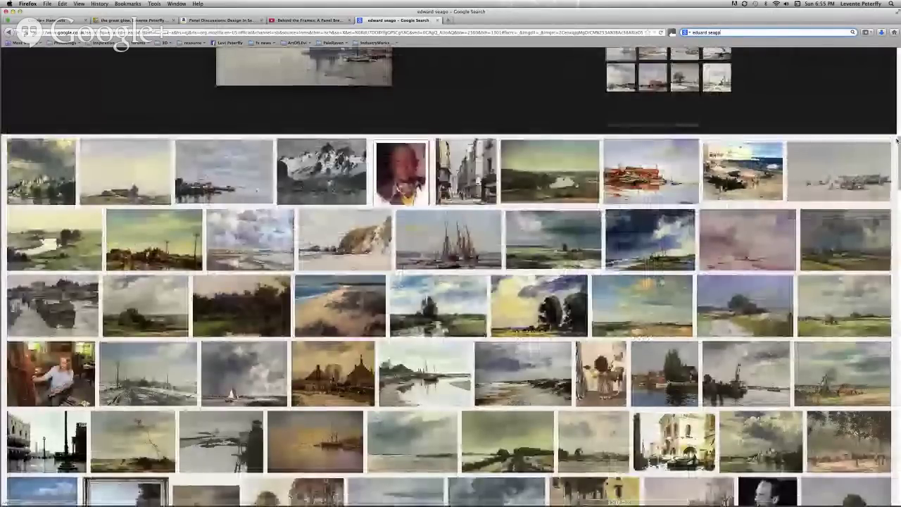
scroll(896, 140, down, 1)
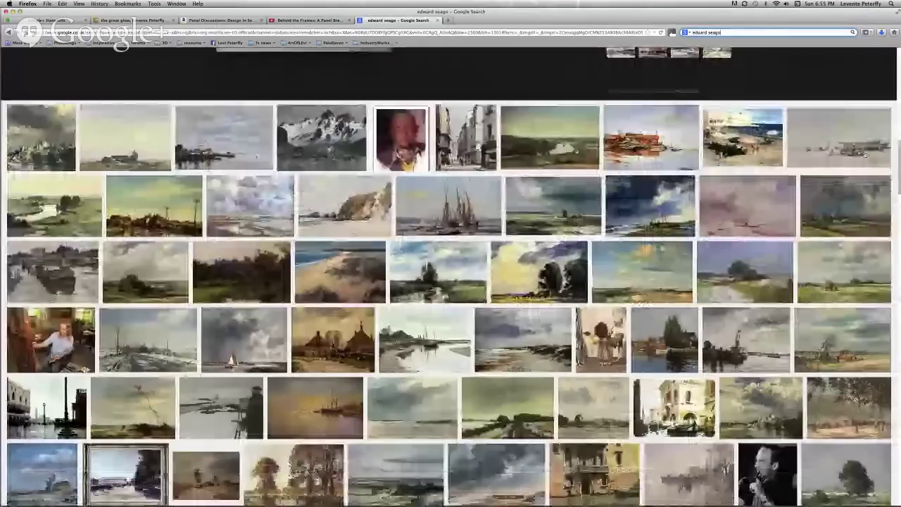
click(746, 225)
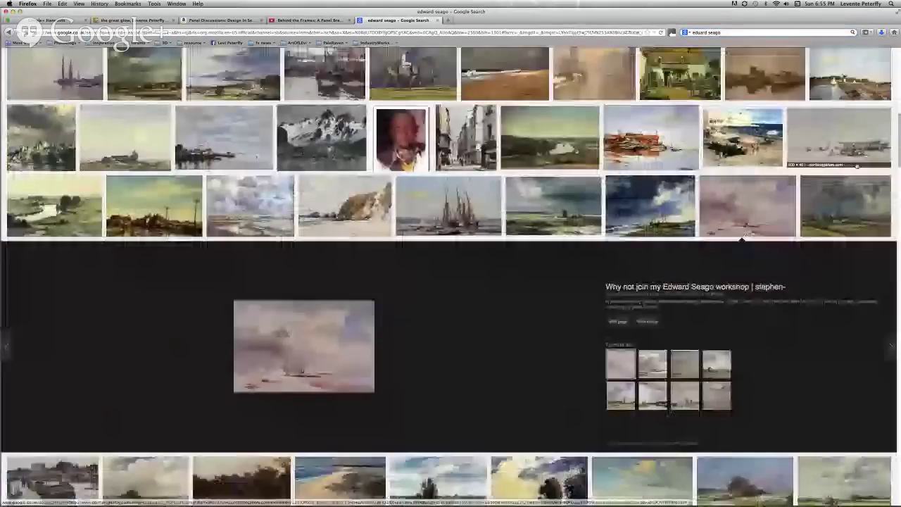
click(780, 220)
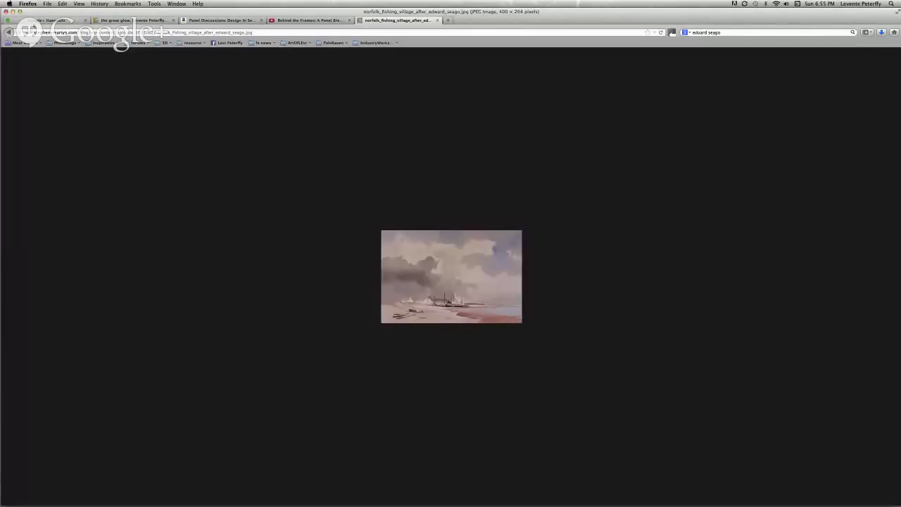
click(8, 32)
- Back in Photoshop, zoom and pan to frame the purple film-still canvas
key(super+Tab)
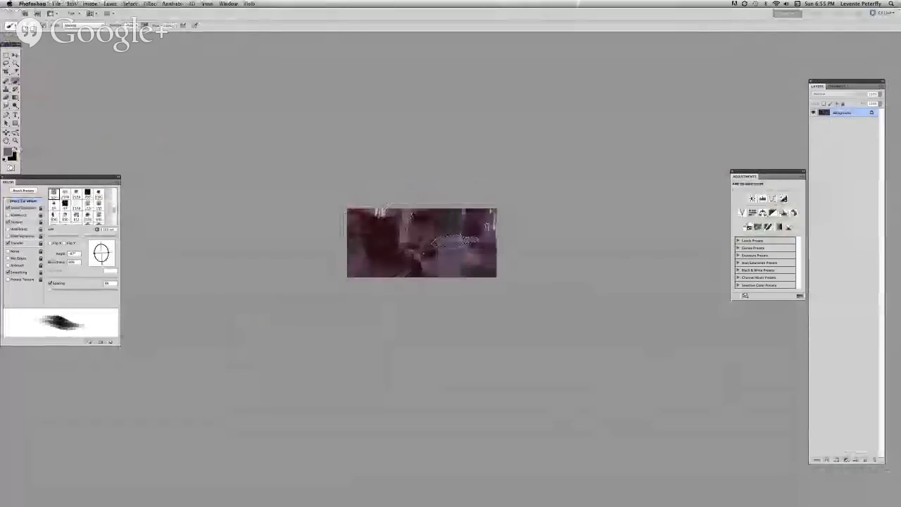
scroll(458, 237, up, 1)
scroll(438, 232, down, 2)
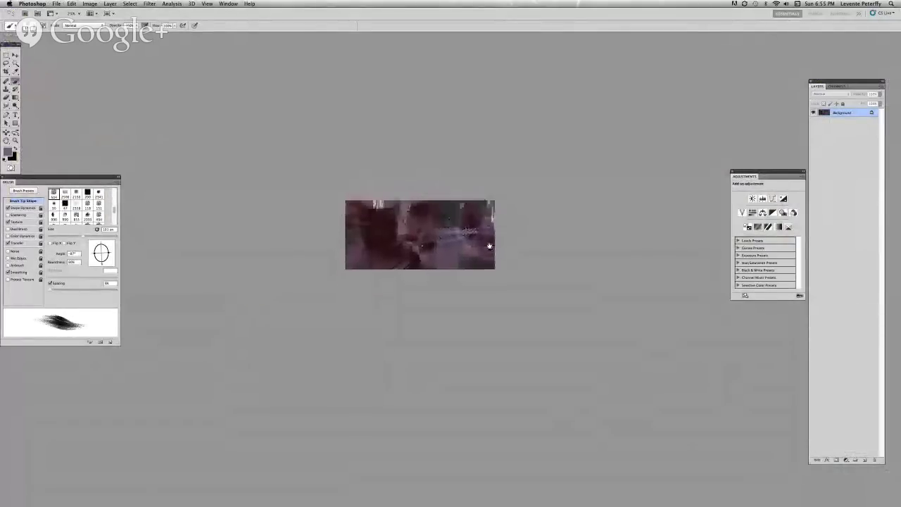
key(super+minus)
key(super+plus)
key(super+plus)
key(super+plus)
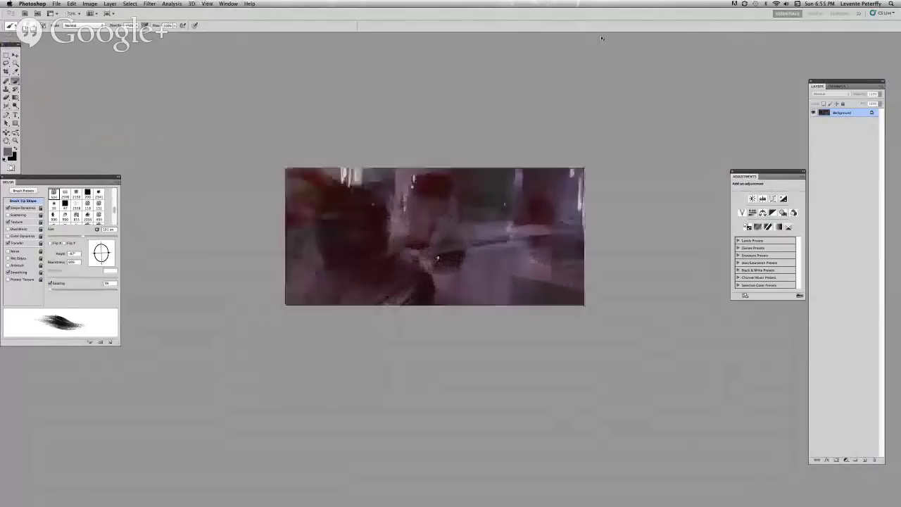
key(super+minus)
scroll(475, 223, up, 1)
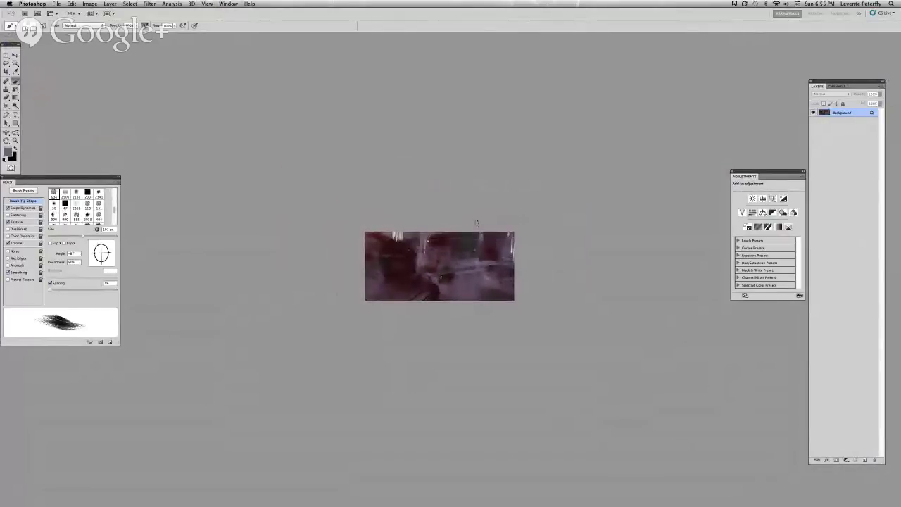
scroll(475, 223, right, 1)
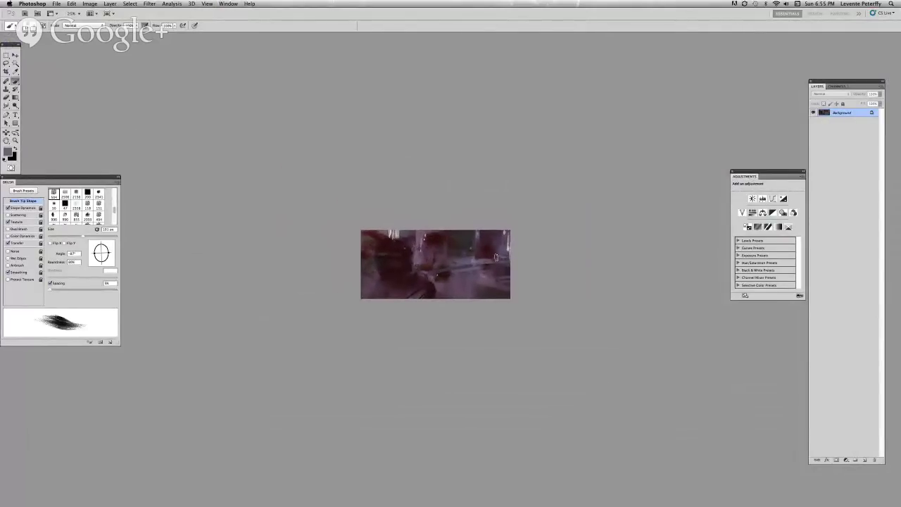
scroll(458, 245, down, 1)
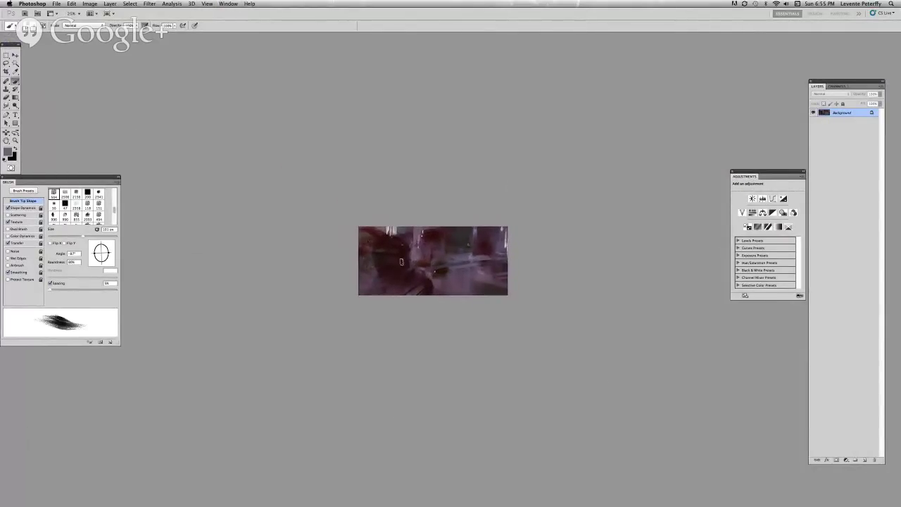
- Sample a dark colour from the painting and choose a smaller brush tip
alt+click(429, 288)
right_click(412, 274)
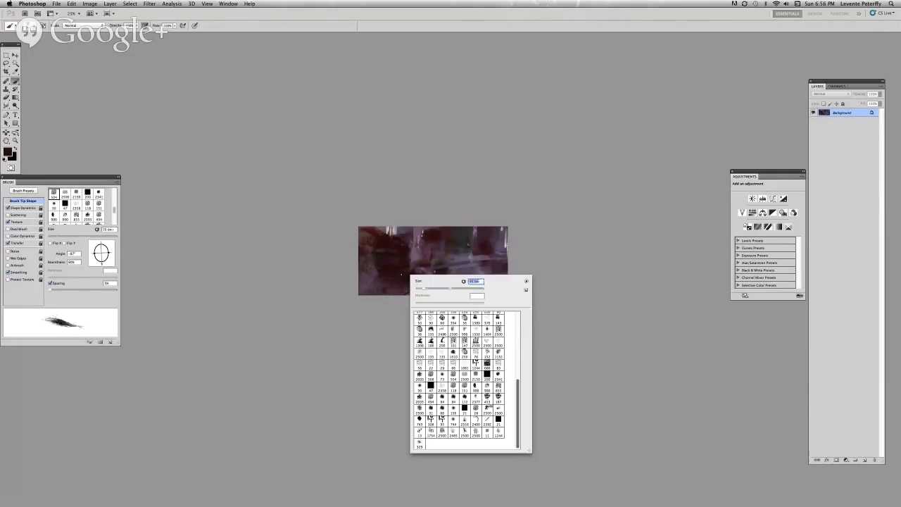
key(Return)
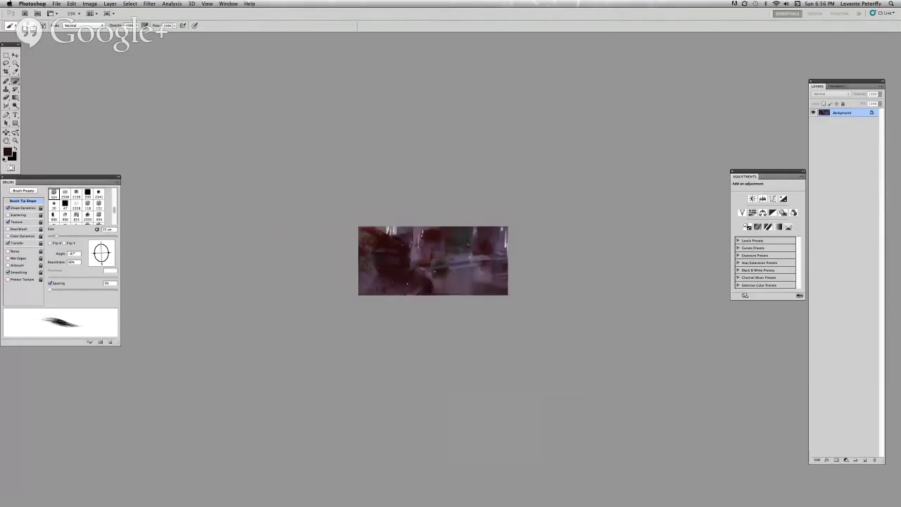
- Lasso the left figure and copy it onto its own layer
key(l)
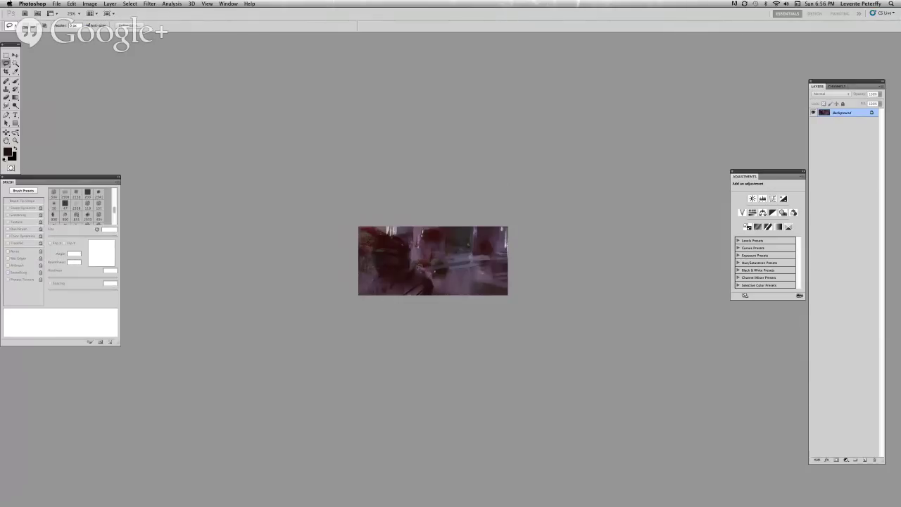
mouse_move(415, 267)
mouse_down()
mouse_move(426, 273)
mouse_move(368, 288)
mouse_move(377, 272)
mouse_move(373, 238)
mouse_move(387, 230)
mouse_move(410, 245)
mouse_move(414, 268)
mouse_up()
key(super+j)
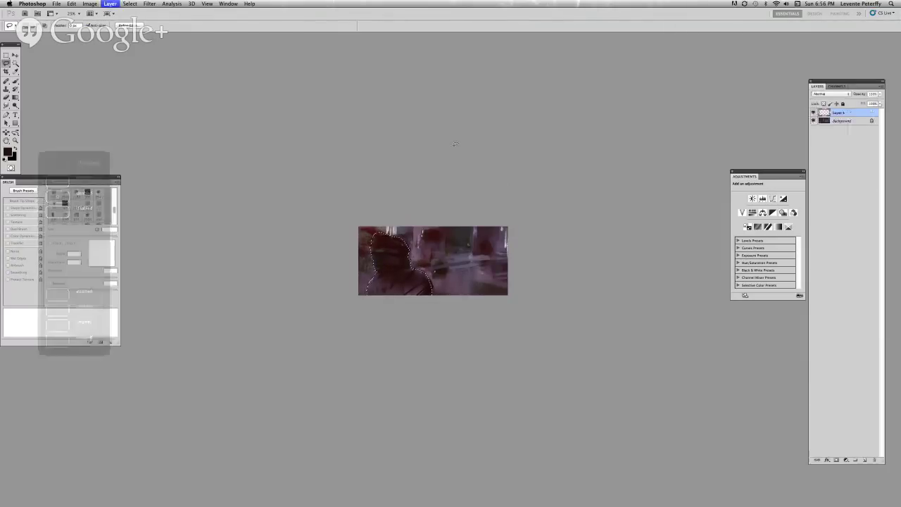
- Colour-balance the figure to −17, 0, +21, merge it down, and ready the brush with swapped colours
key(super+b)
drag(645, 107, 637, 92)
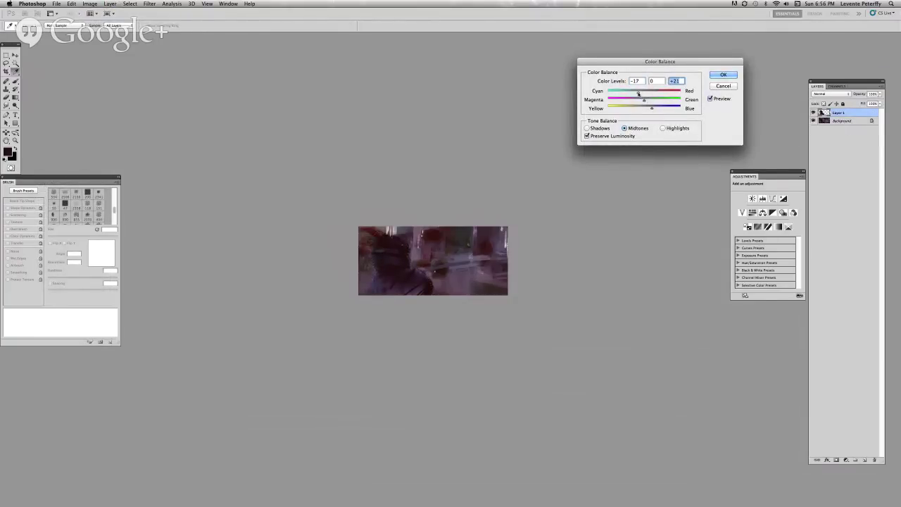
key(Return)
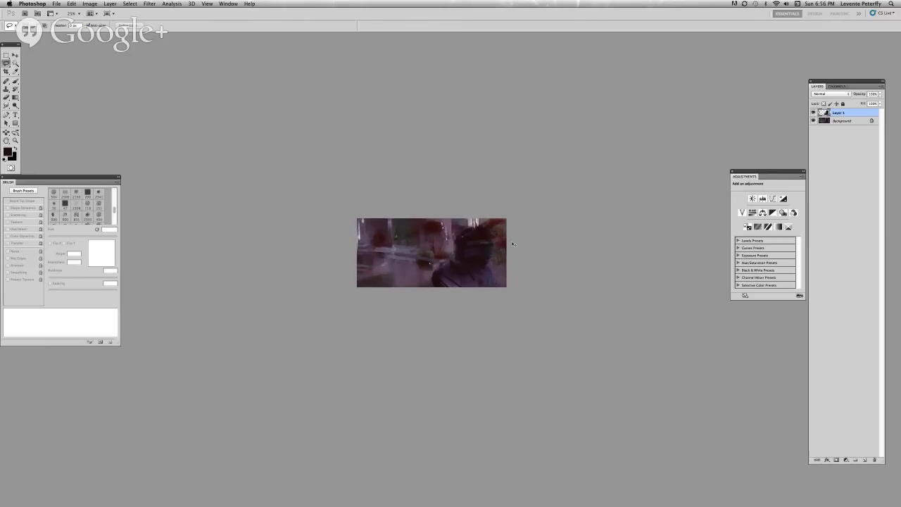
key(ctrl+e)
key(b)
key(d)
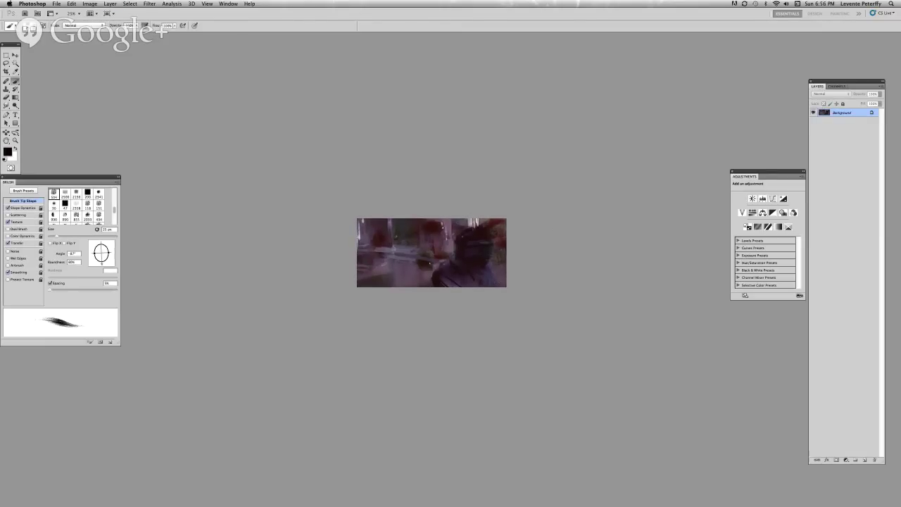
key(x)
key(x)
- Undo the last canvas change and make black the painting colour
key(super+z)
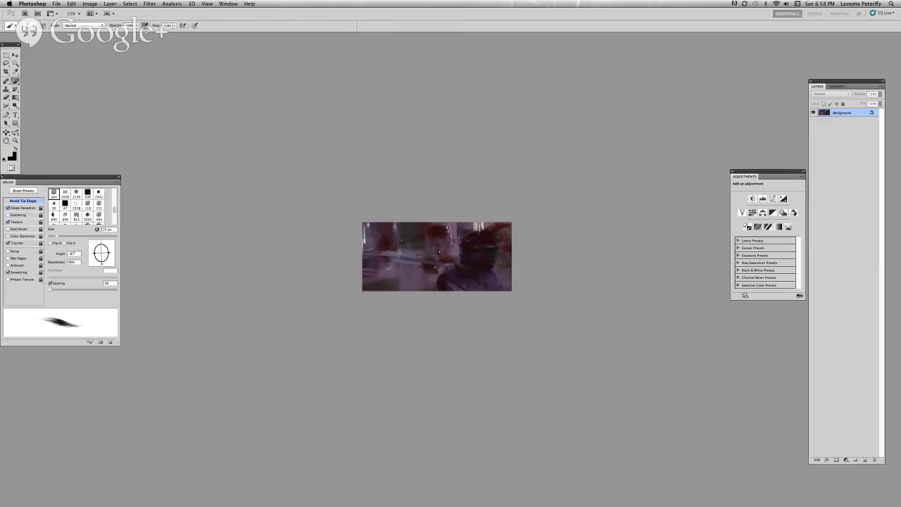
key(x)
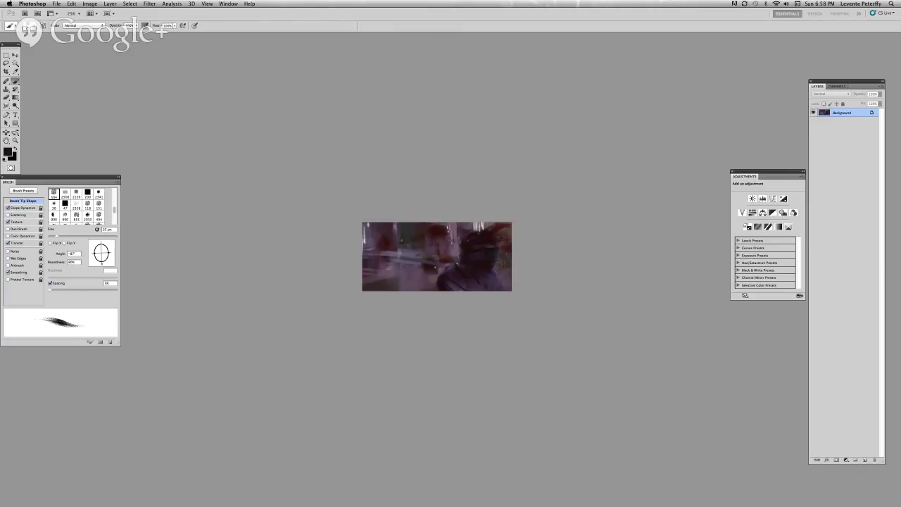
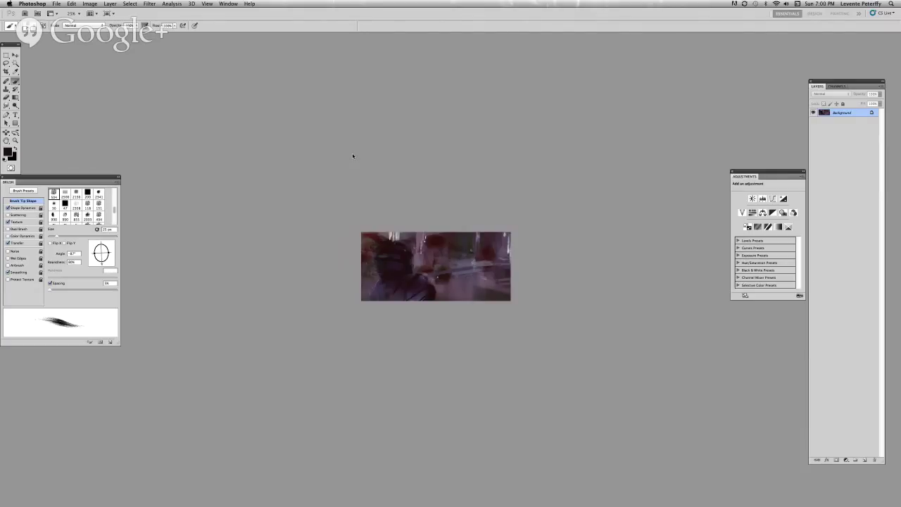
- Zoom the painting to 50%, recentre it, and make black the foreground colour
key(super+equal)
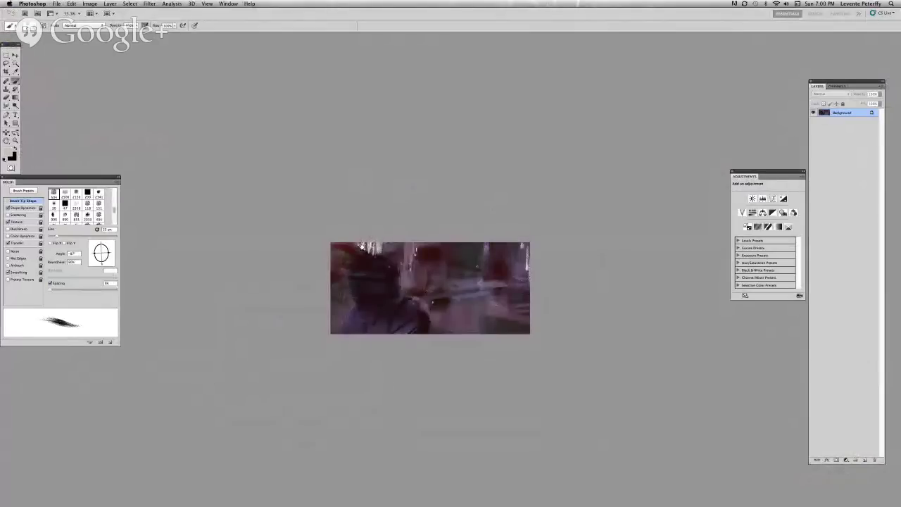
drag(365, 246, 363, 249)
key(super+equal)
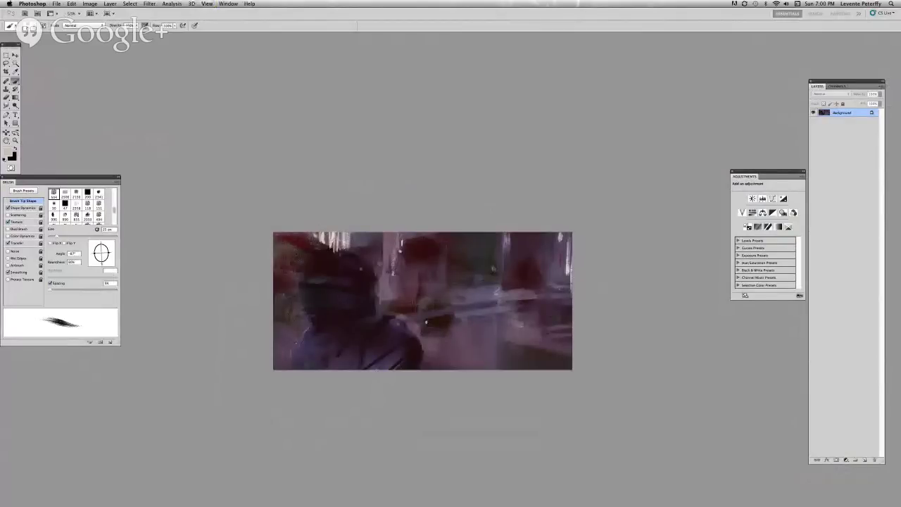
key(x)
key(x)
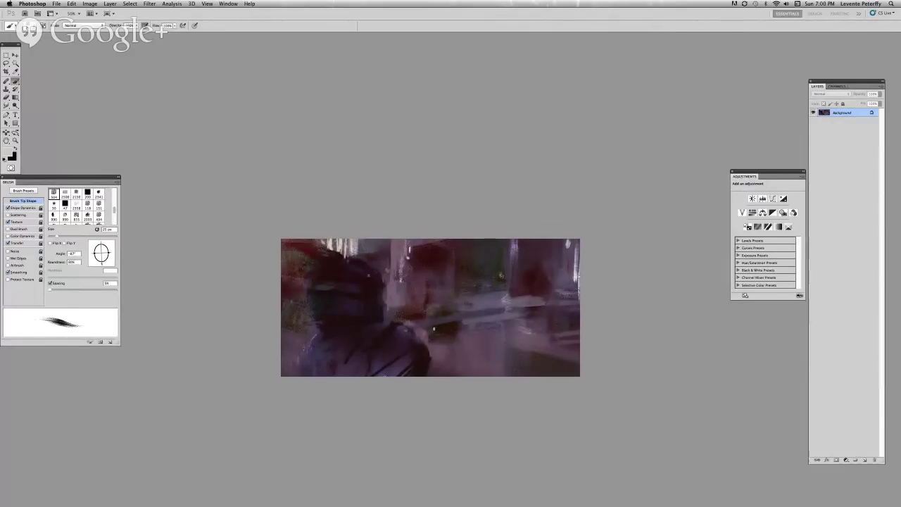
- Switch to a thicker textured brush tip and sample a dark colour from the painting
right_click(352, 249)
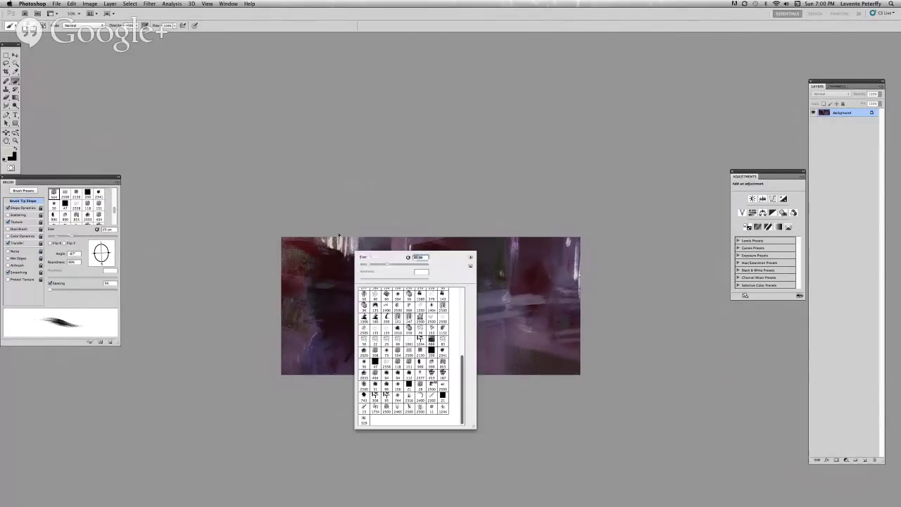
click(394, 296)
click(331, 234)
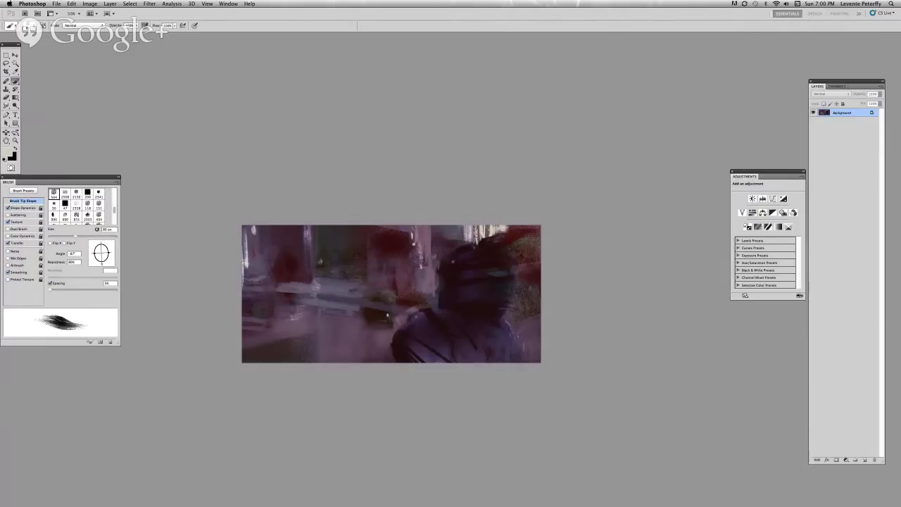
alt+click(484, 240)
right_click(484, 238)
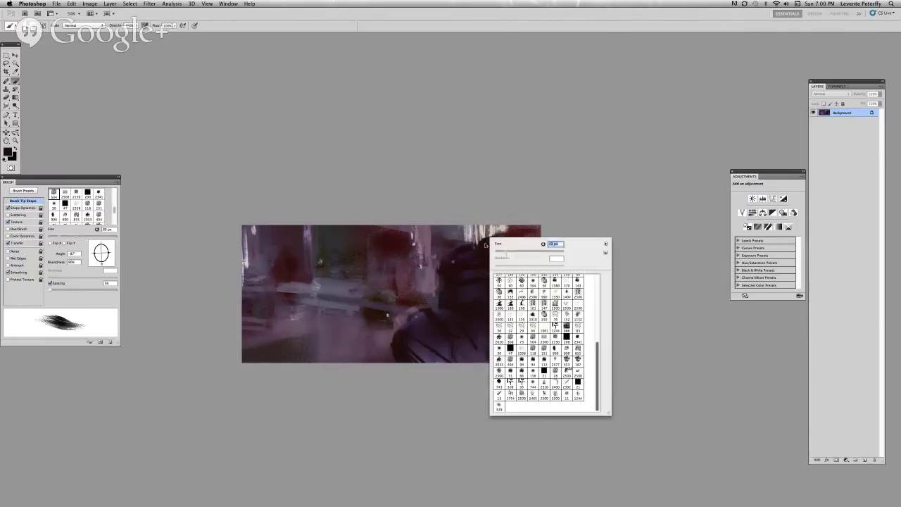
key(Return)
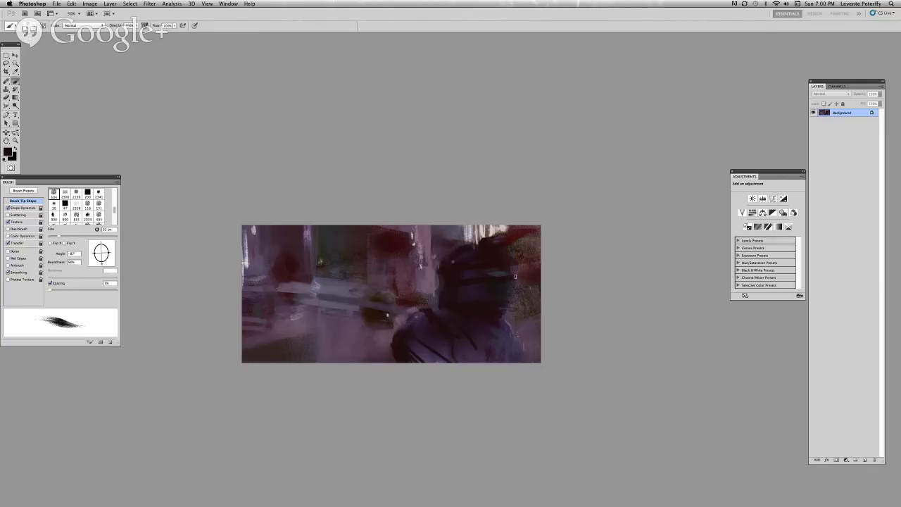
- Sample a muted purple and near-black from the helmet, shift the view, and swap to white
alt+click(512, 296)
alt+click(475, 292)
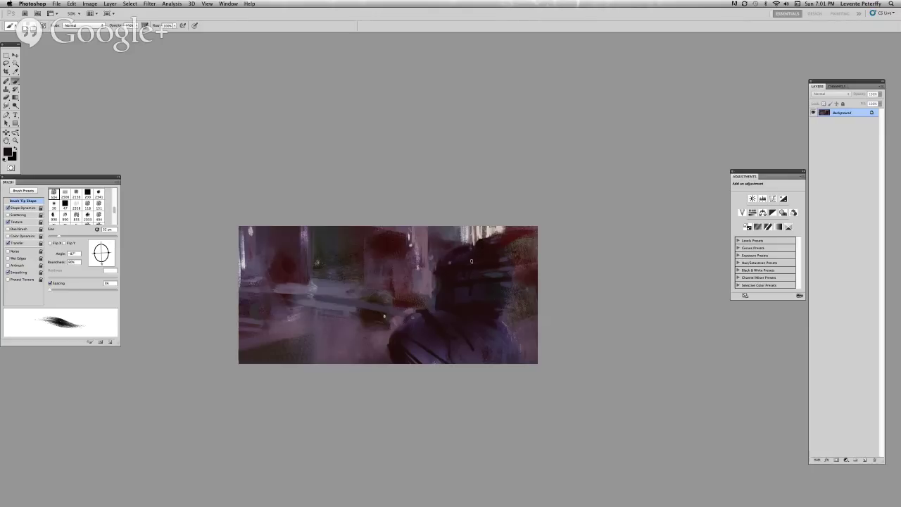
drag(480, 251, 477, 223)
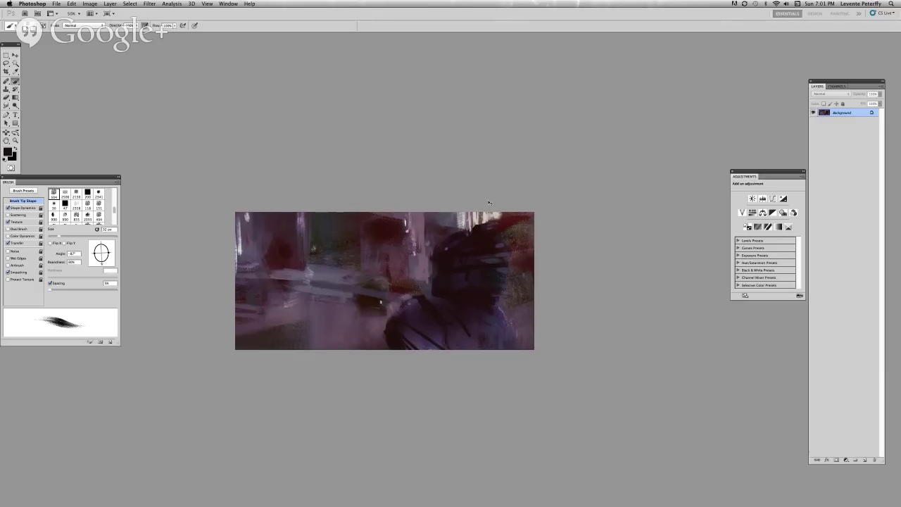
drag(316, 285, 374, 264)
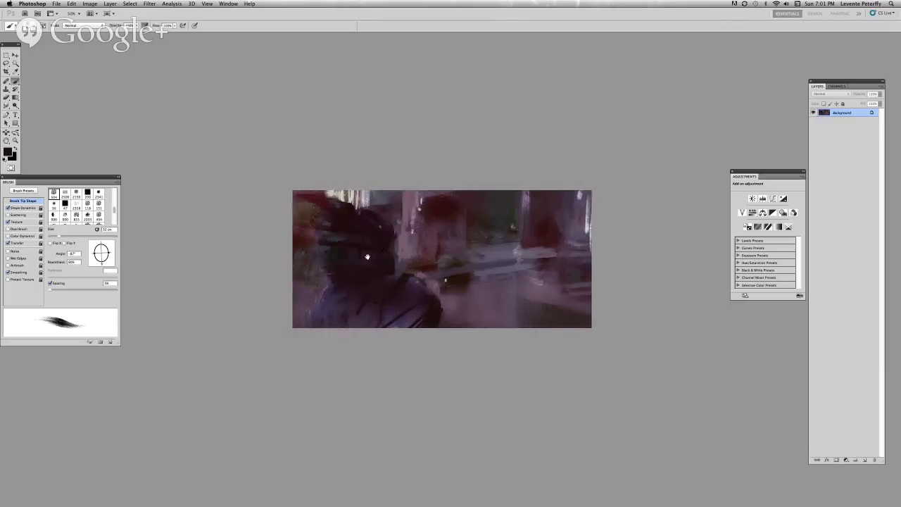
drag(367, 257, 369, 262)
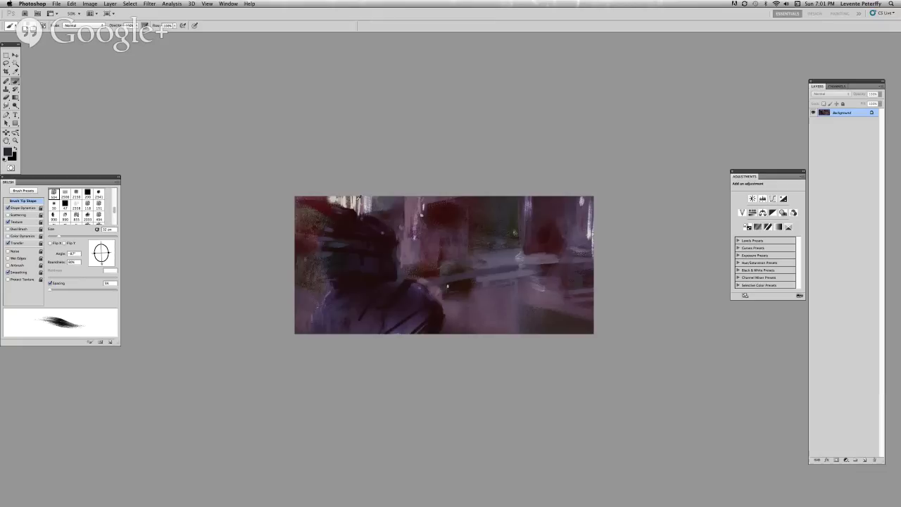
key(x)
- Sample a dark grey-purple, then set the foreground to slate blue #5F648A in the Color Picker
alt+click(320, 257)
click(7, 152)
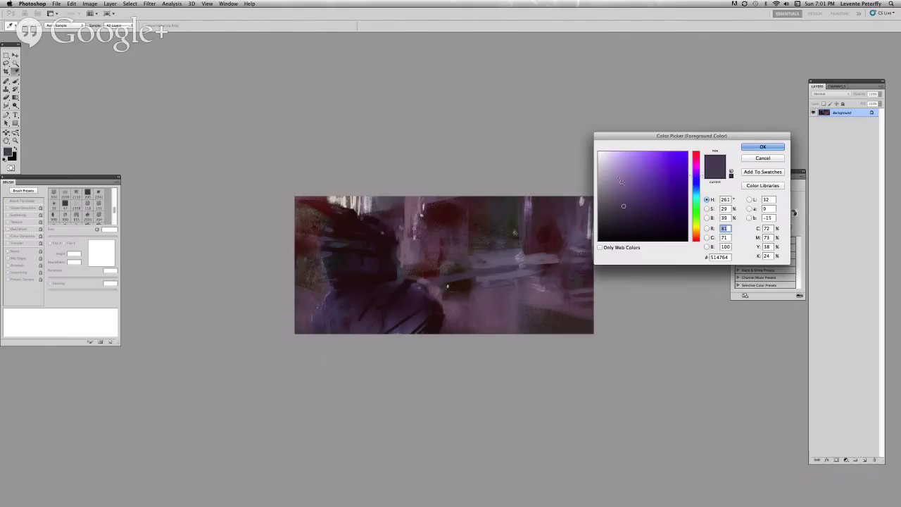
click(629, 185)
click(695, 182)
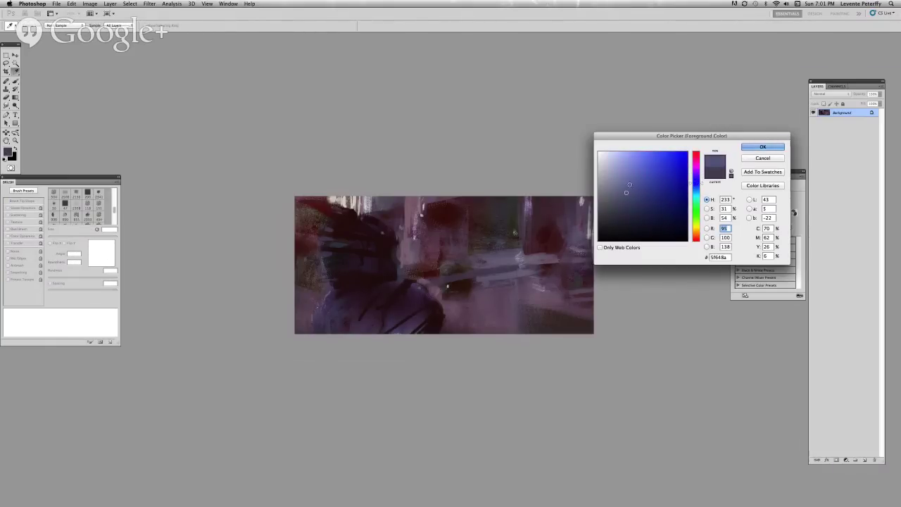
click(760, 147)
key(b)
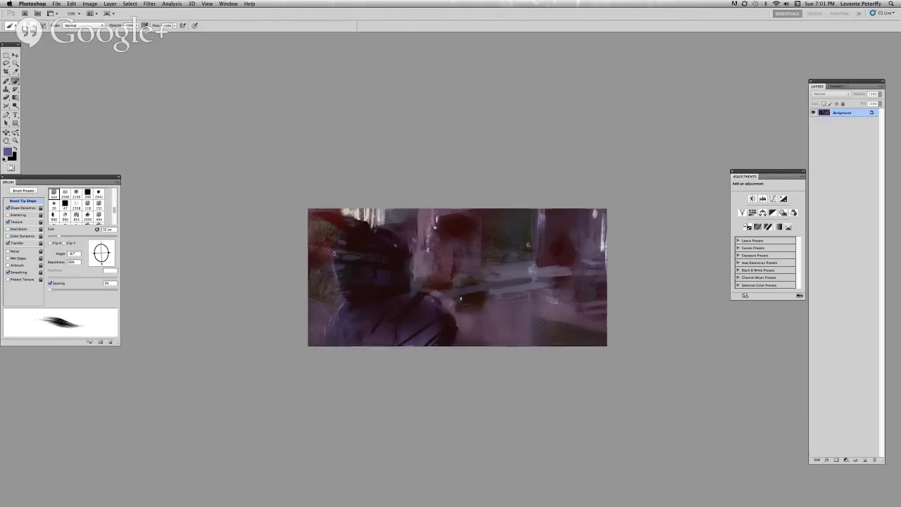
- Nudge the view, reset the colour to black, and sample a muted purple from the canvas
drag(331, 251, 338, 255)
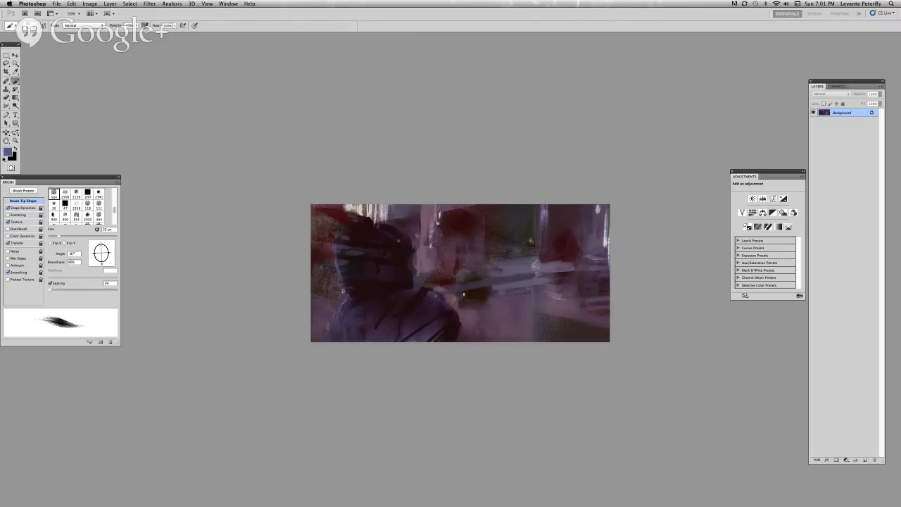
drag(344, 291, 341, 285)
key(d)
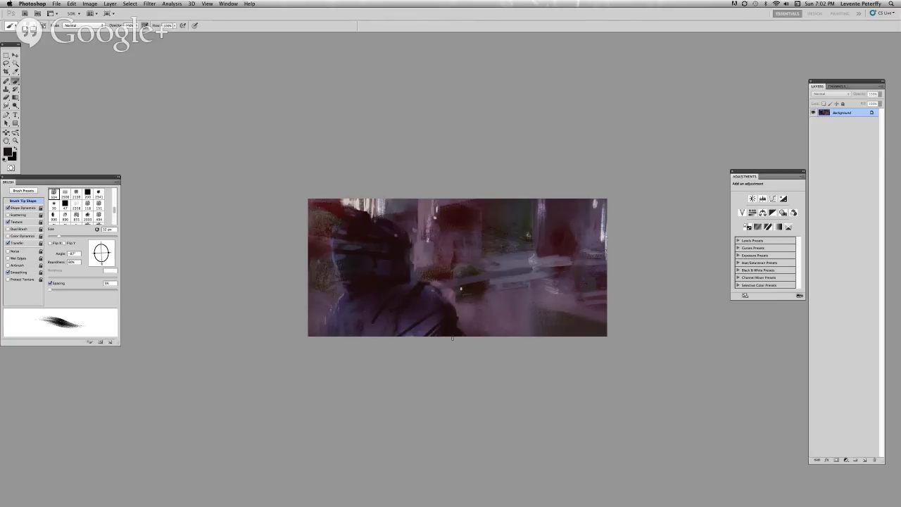
alt+click(458, 312)
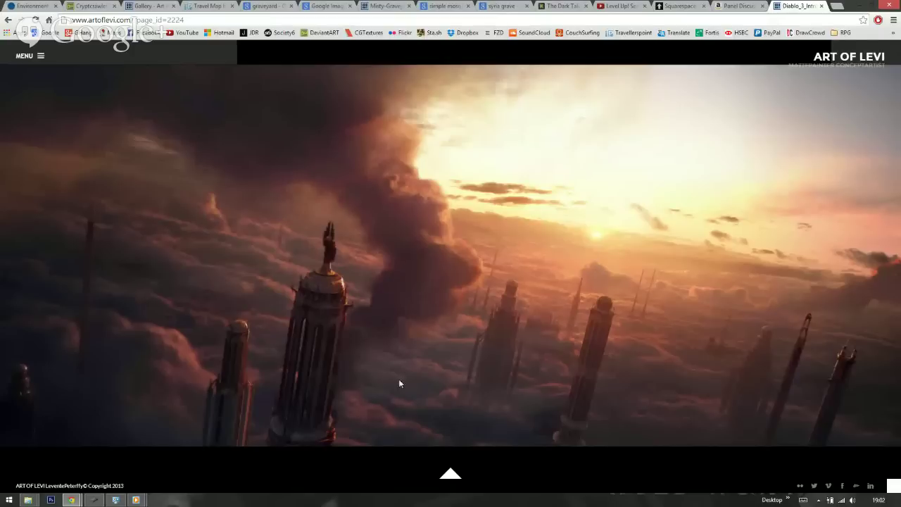
- Reveal the cinematic link below the image, scroll back up, and open the site's MENU
click(453, 474)
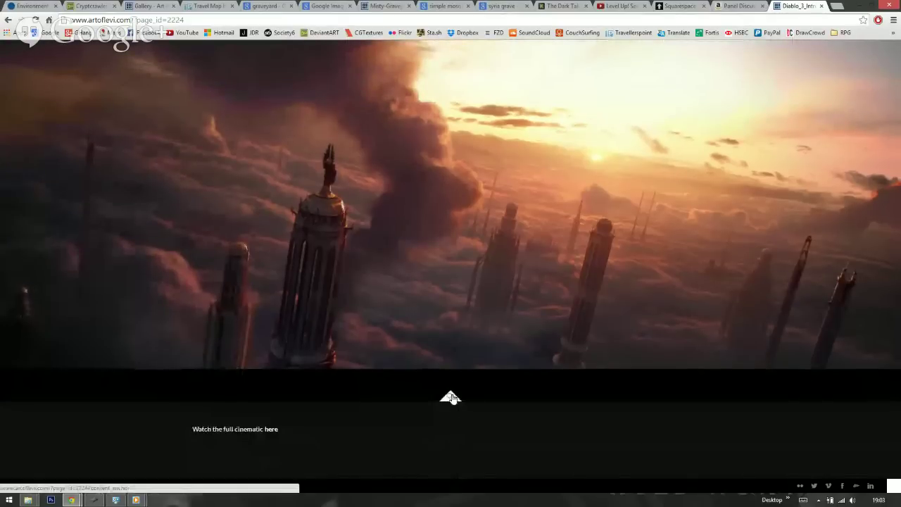
scroll(422, 211, up, 2)
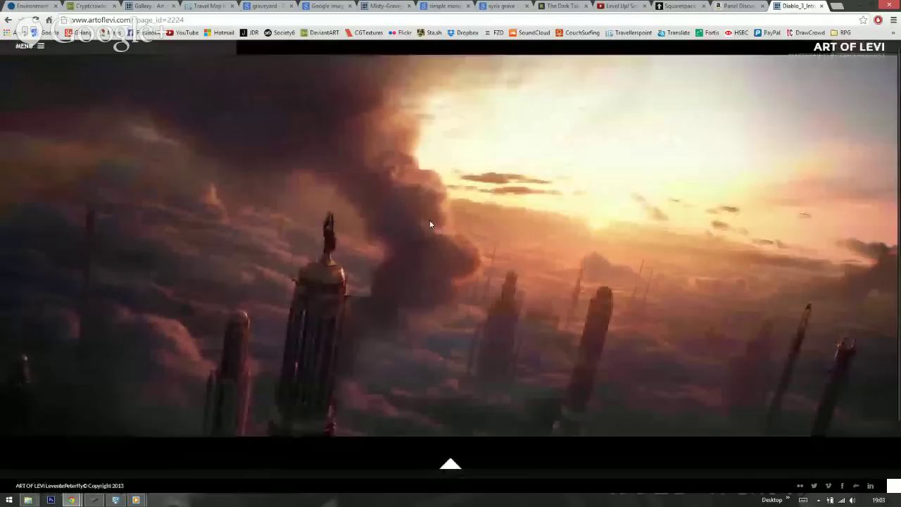
click(25, 45)
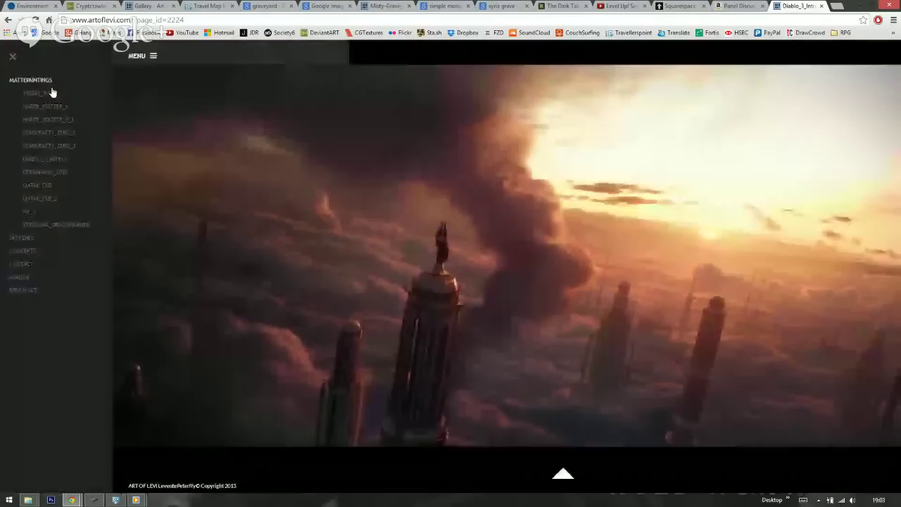
- Open the STARCRAFT project page from the site menu
click(47, 132)
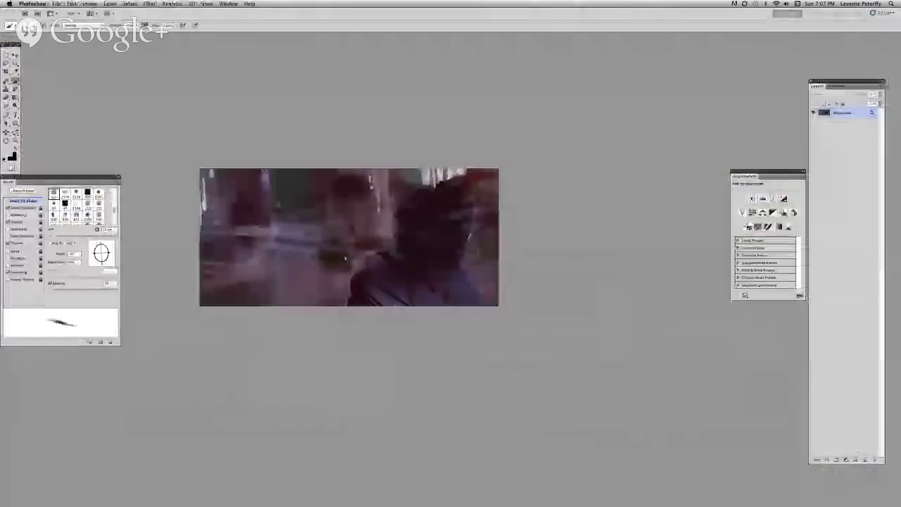
- Choose a brush from the presets and sample the dark red from the painting
right_click(518, 264)
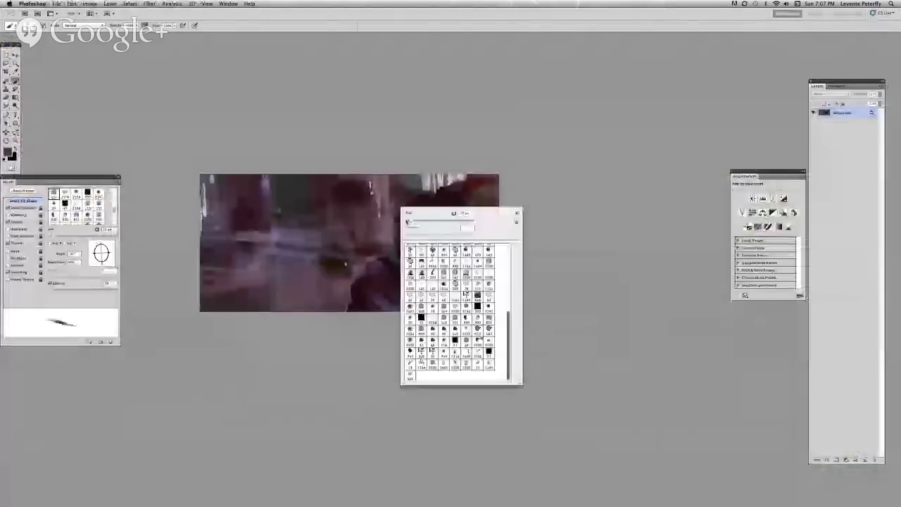
key(Return)
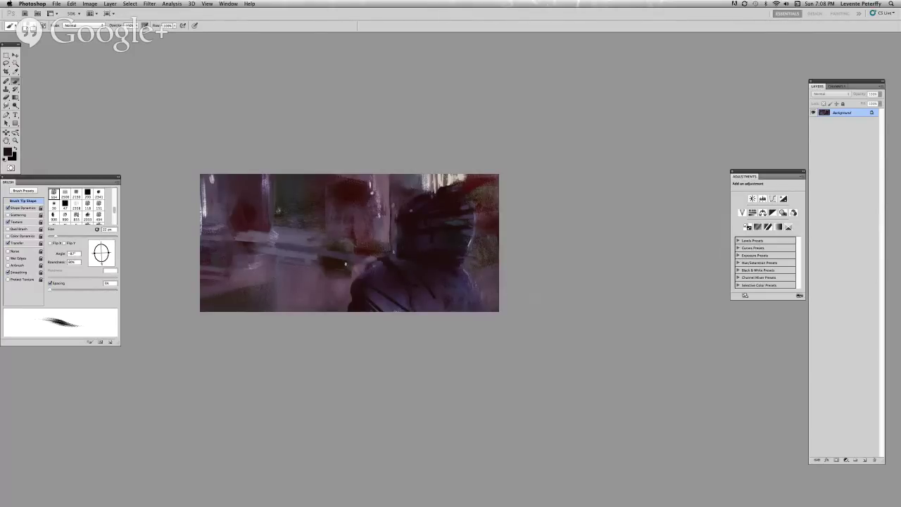
scroll(391, 239, up, 1)
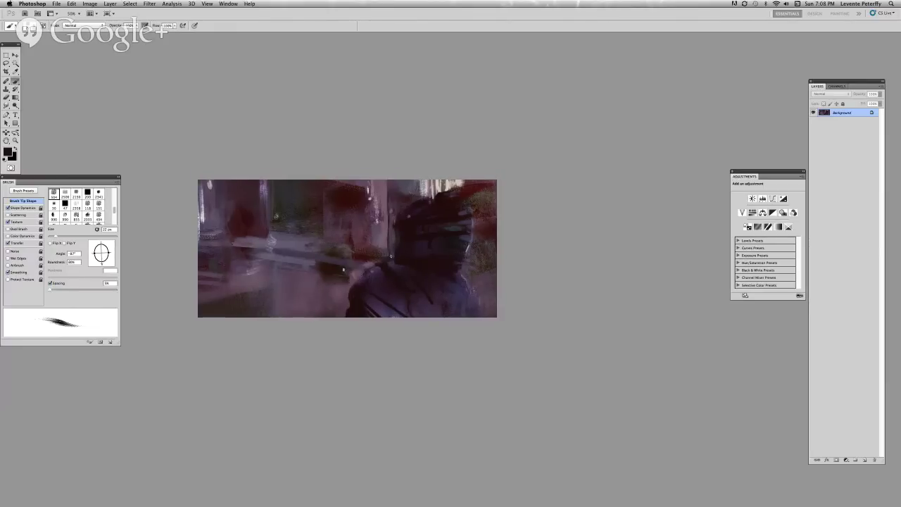
scroll(394, 258, left, 1)
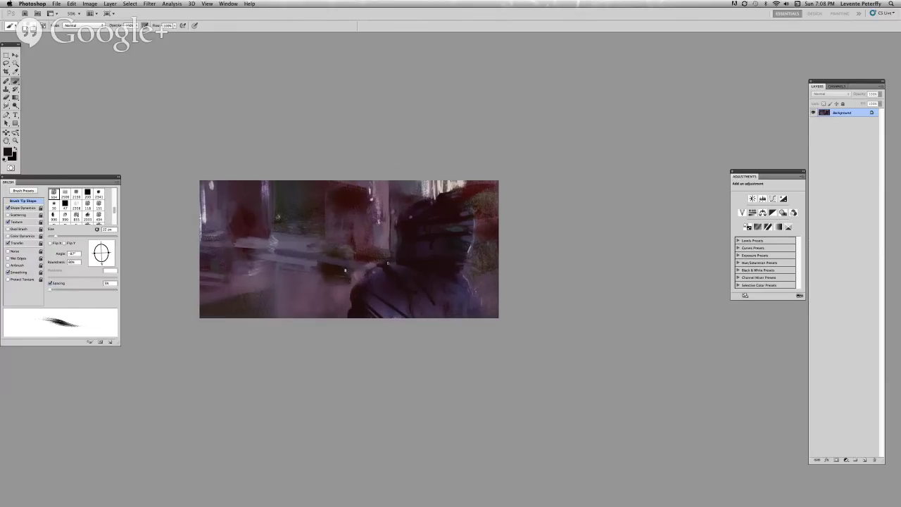
alt+click(396, 258)
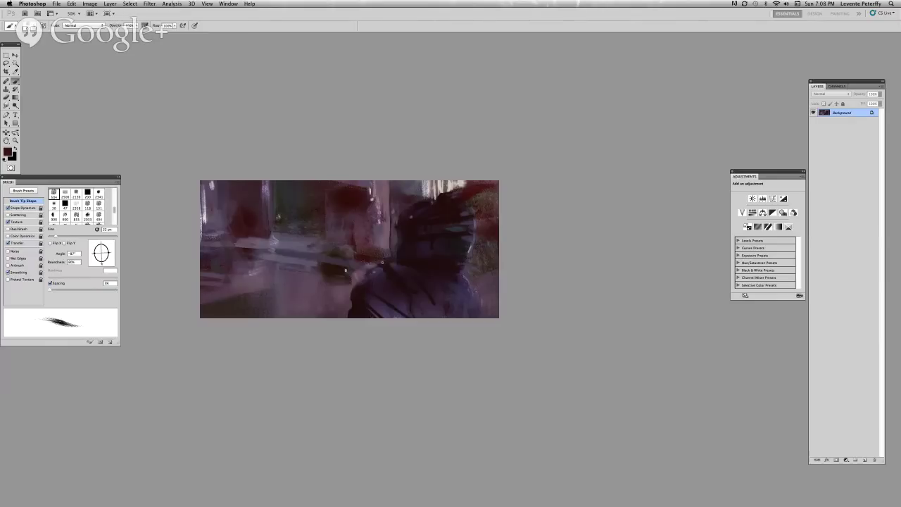
scroll(373, 259, left, 1)
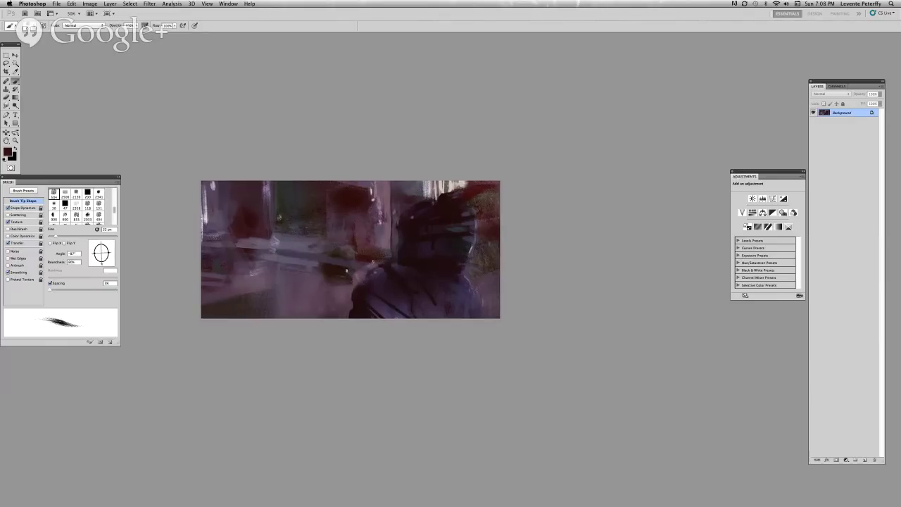
scroll(422, 294, left, 1)
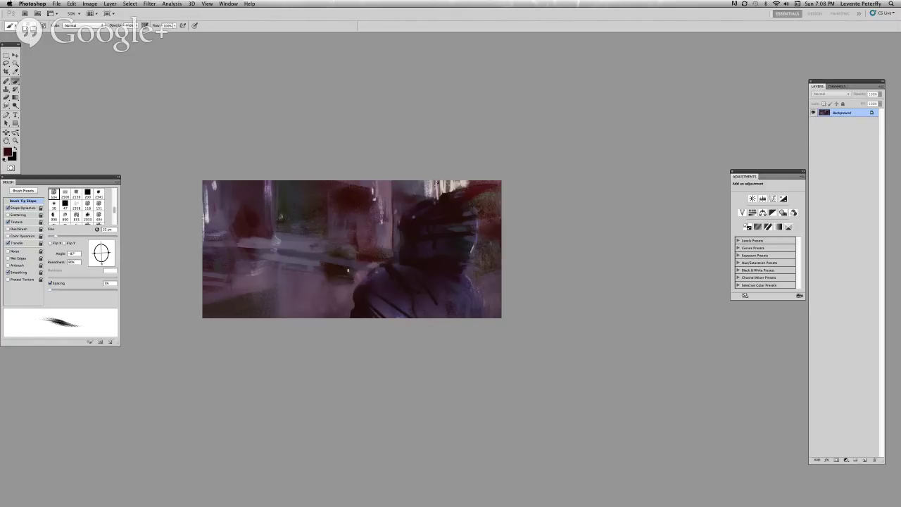
- Reset colours to black, paint a short stroke near the top, and flip the canvas horizontally
key(d)
drag(381, 174, 379, 215)
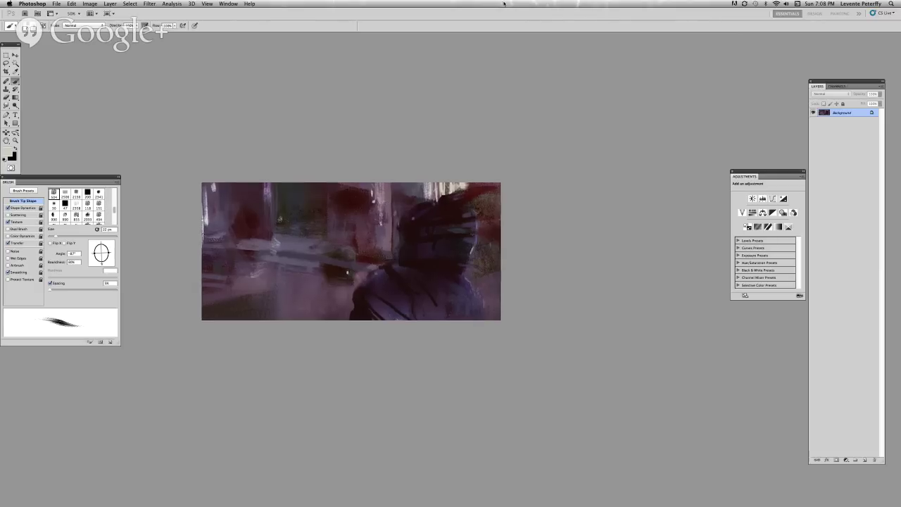
key(ctrl+shift+h)
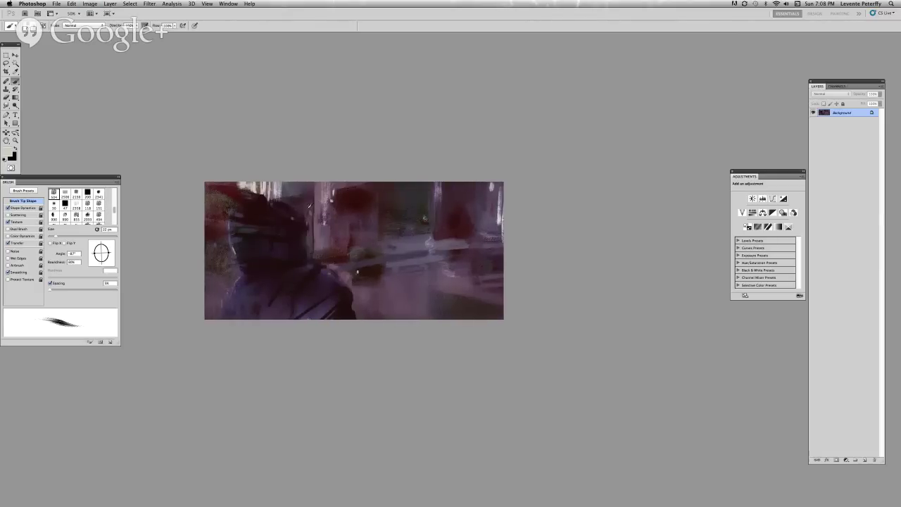
- Sample the dark red and confirm a thicker brush from the preset picker
alt+click(309, 206)
right_click(307, 200)
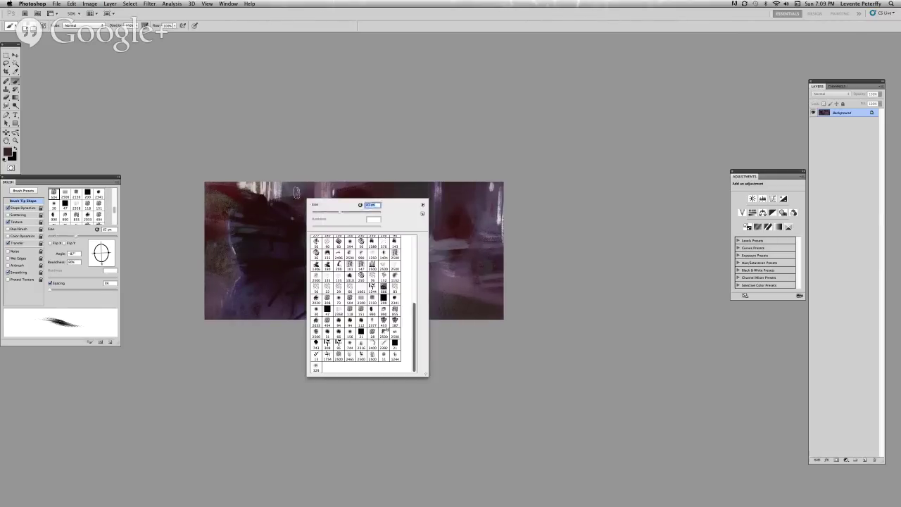
key(Return)
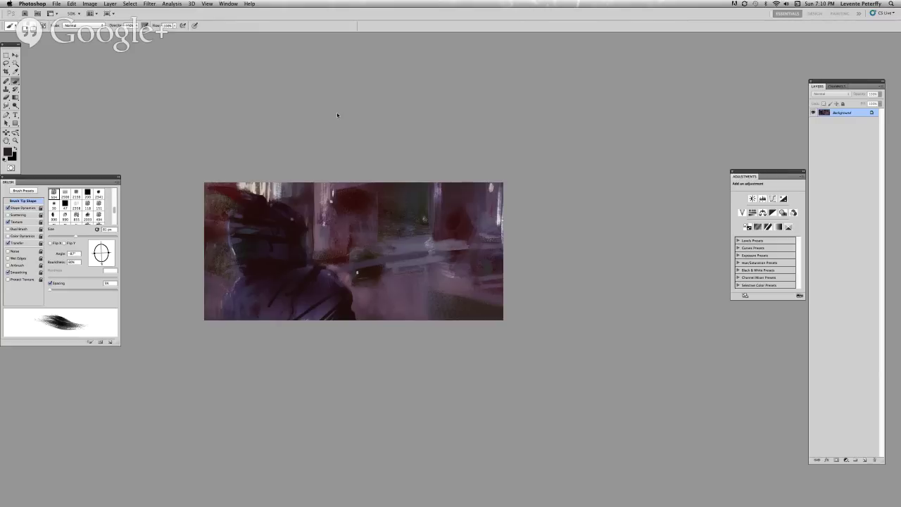
- Glance at the Elfwood and Hangouts tabs in Firefox, then return to Photoshop
key(super+Tab)
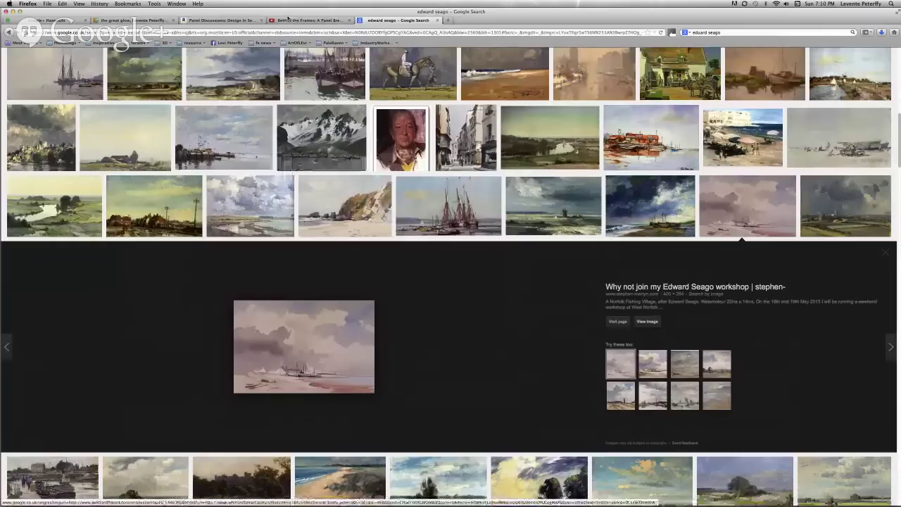
click(133, 19)
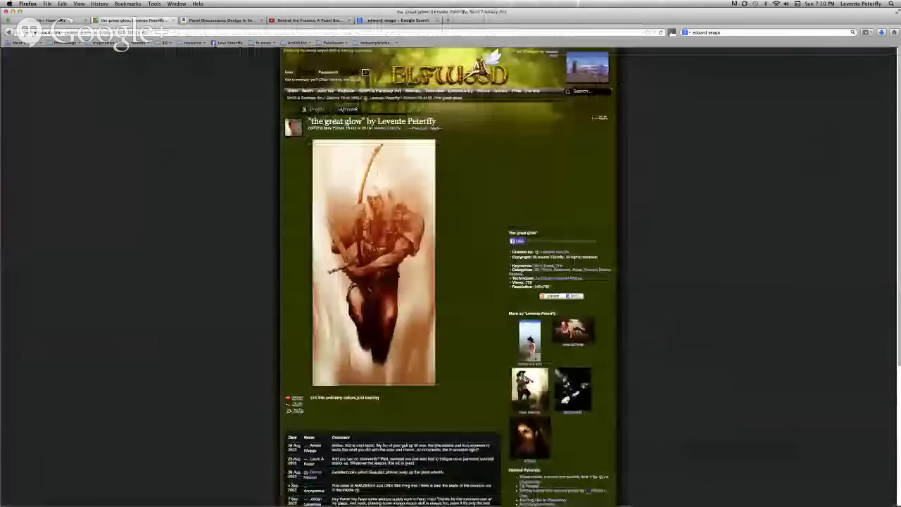
click(62, 20)
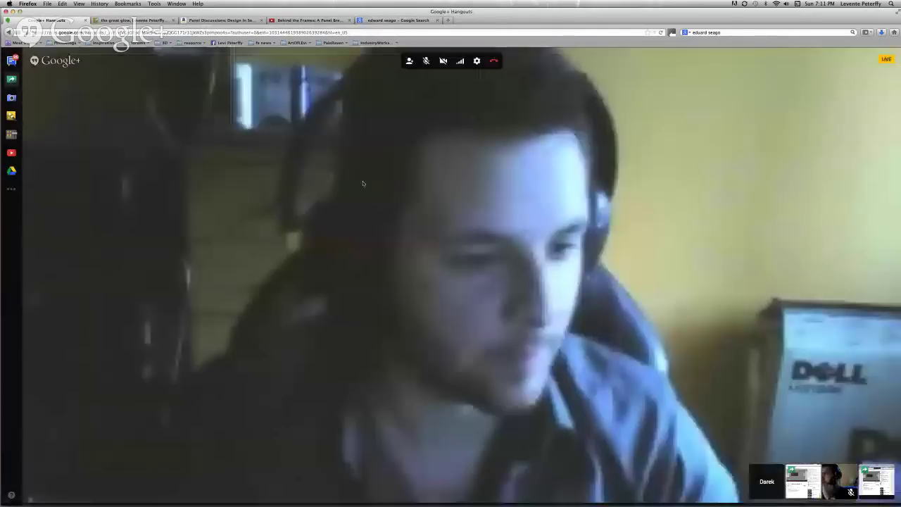
key(super+Tab)
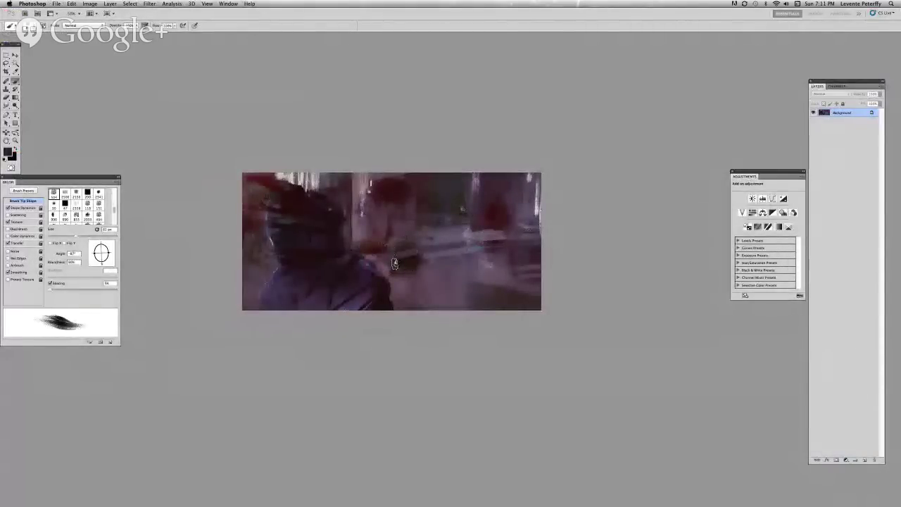
- Enlarge the brush through the preset picker
right_click(259, 192)
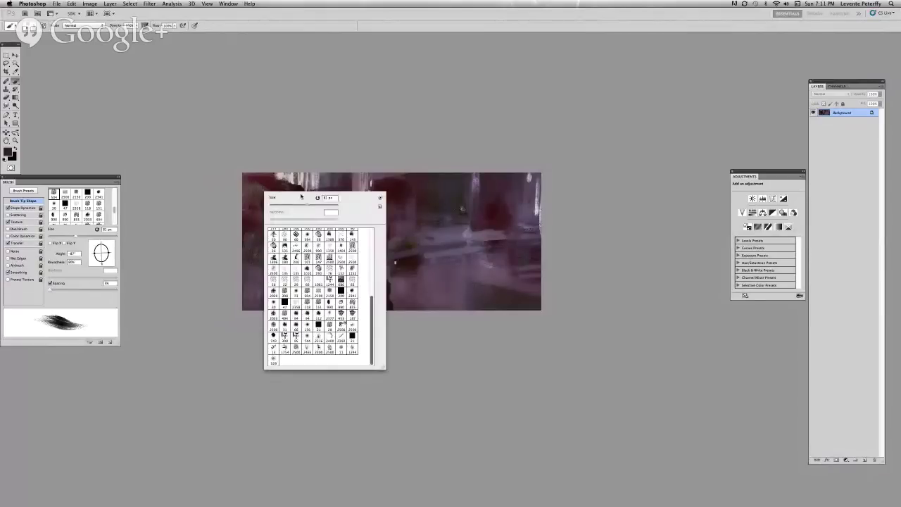
key(Escape)
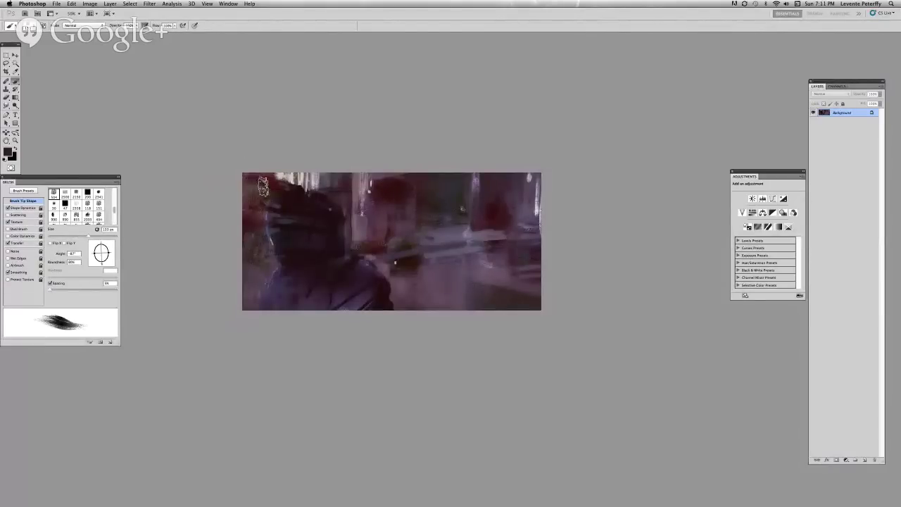
right_click(262, 185)
key(Return)
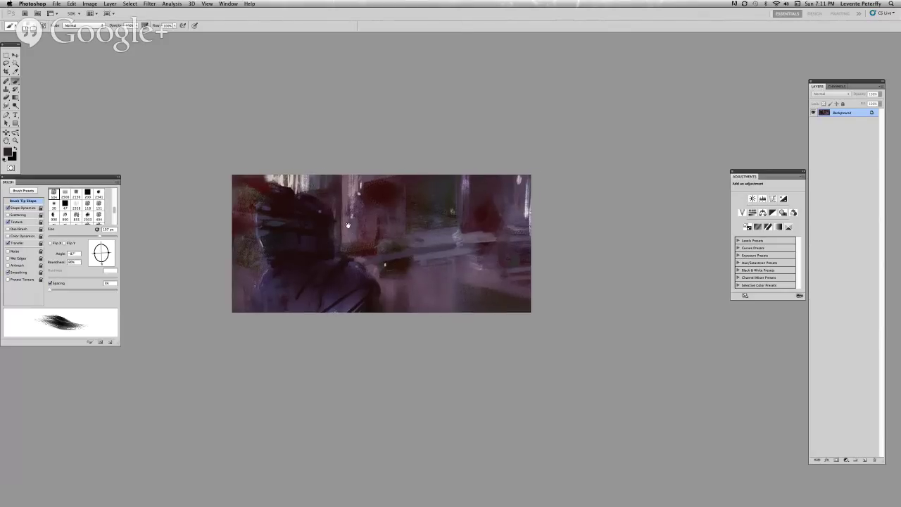
- Step the zoom between 25% and 50% to judge composition, then bring up Firefox's Hangouts tab
key(super+minus)
key(super+plus)
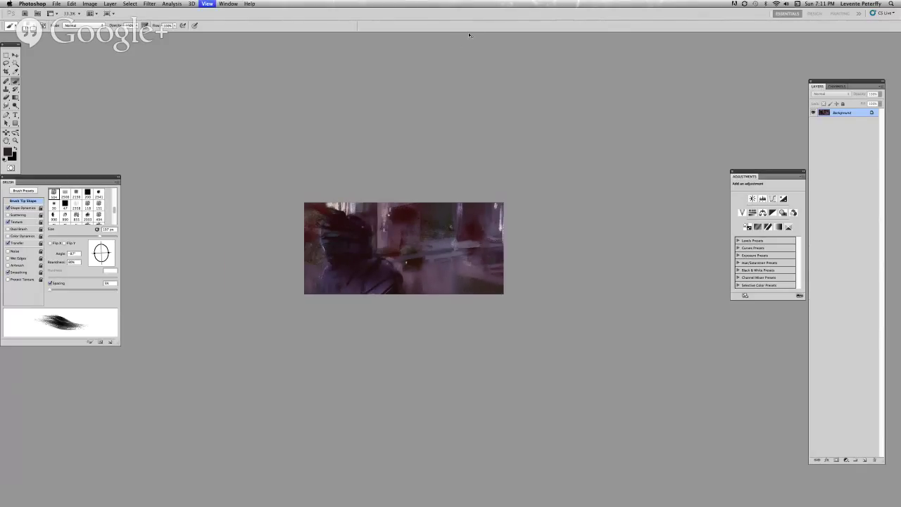
key(super+minus)
key(super+minus)
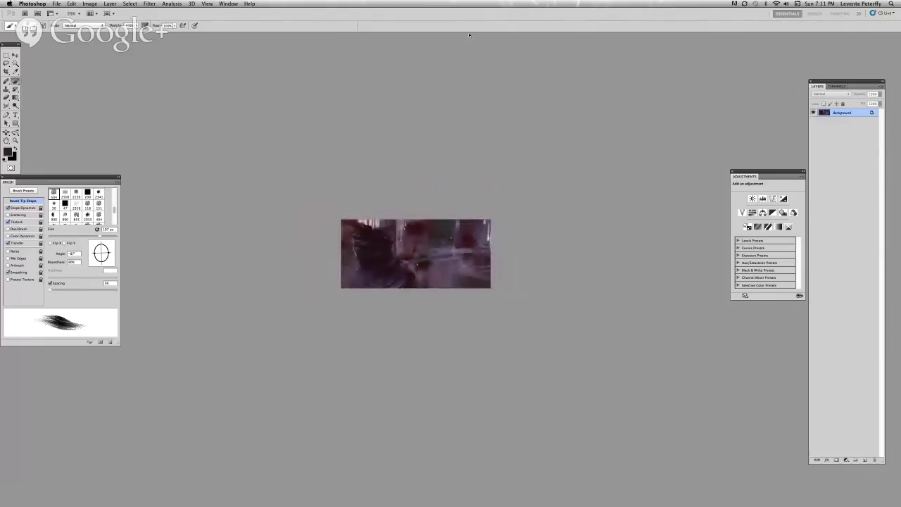
key(super+plus)
key(super+plus)
key(super+minus)
key(super+plus)
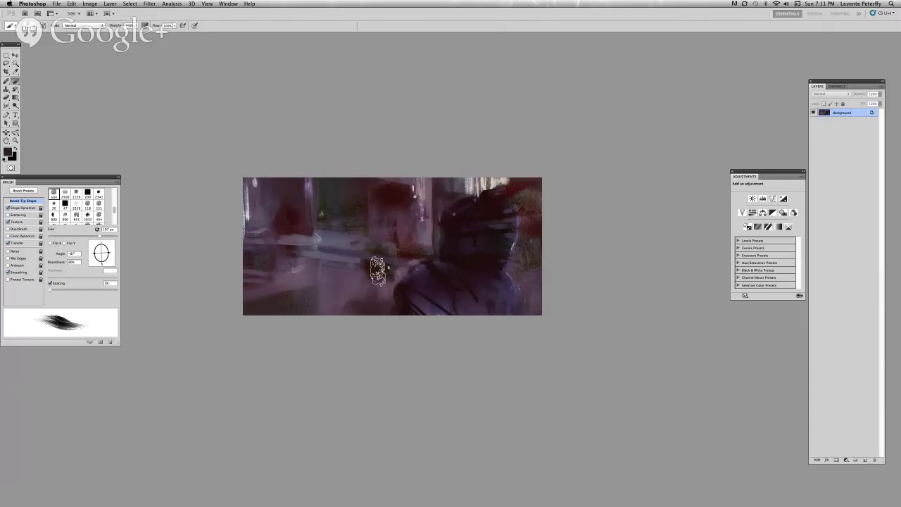
key(super+Tab)
key(super+1)
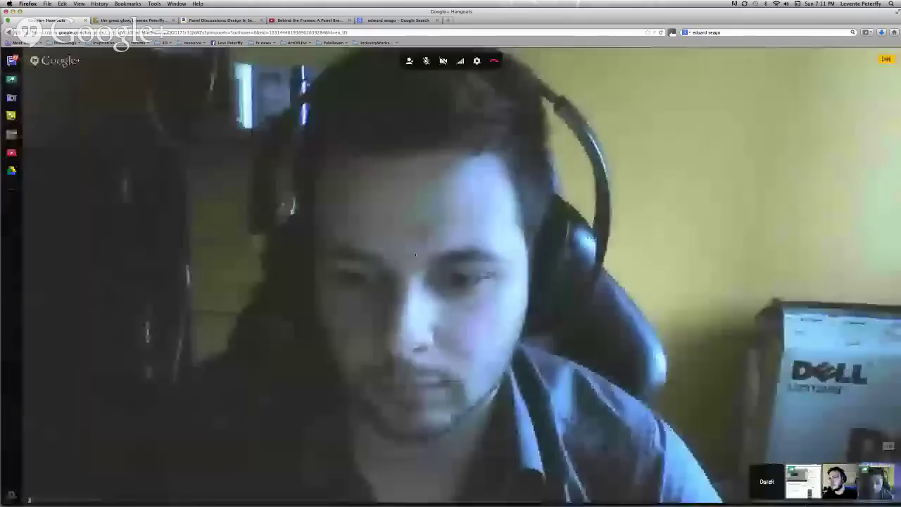